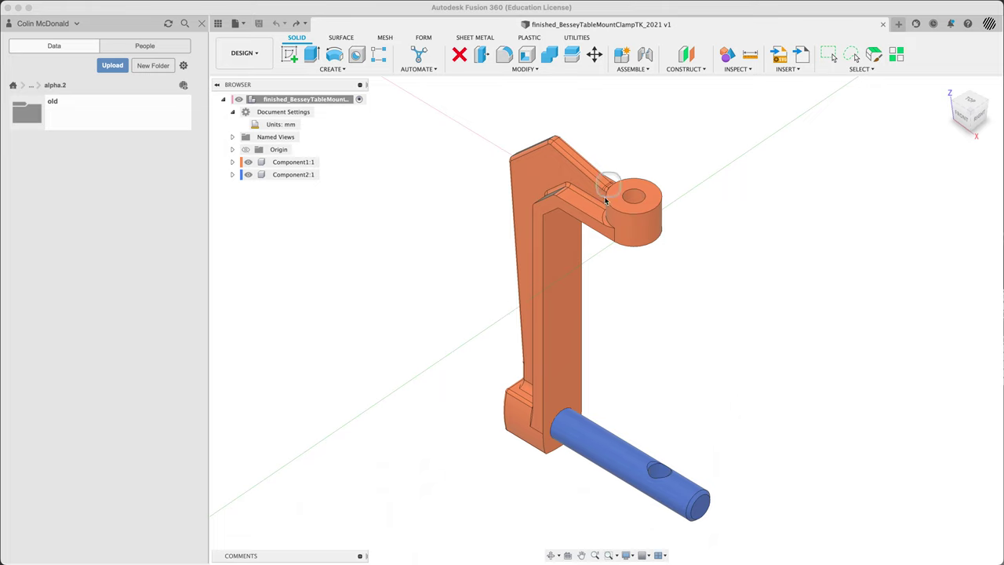
# Step: Measure the distance between two faces of the orange frame and one face's area
pyautogui.click(538, 170)
pyautogui.keyDown('shift'); pyautogui.moveTo(744, 211); pyautogui.dragTo(693, 186, button='middle'); pyautogui.keyUp('shift')
pyautogui.keyDown('shift'); pyautogui.click(689, 176); pyautogui.keyUp('shift')
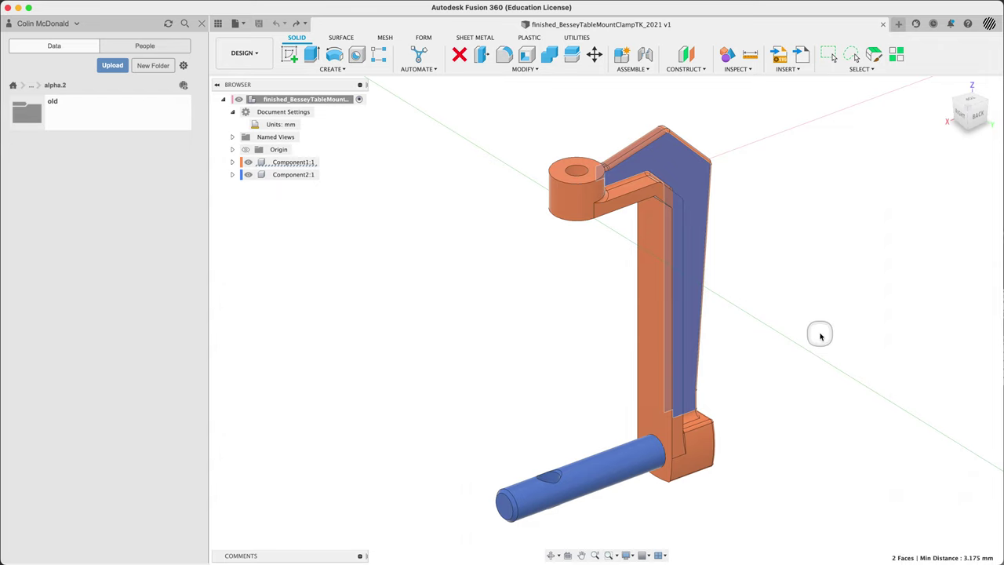
pyautogui.click(751, 57)
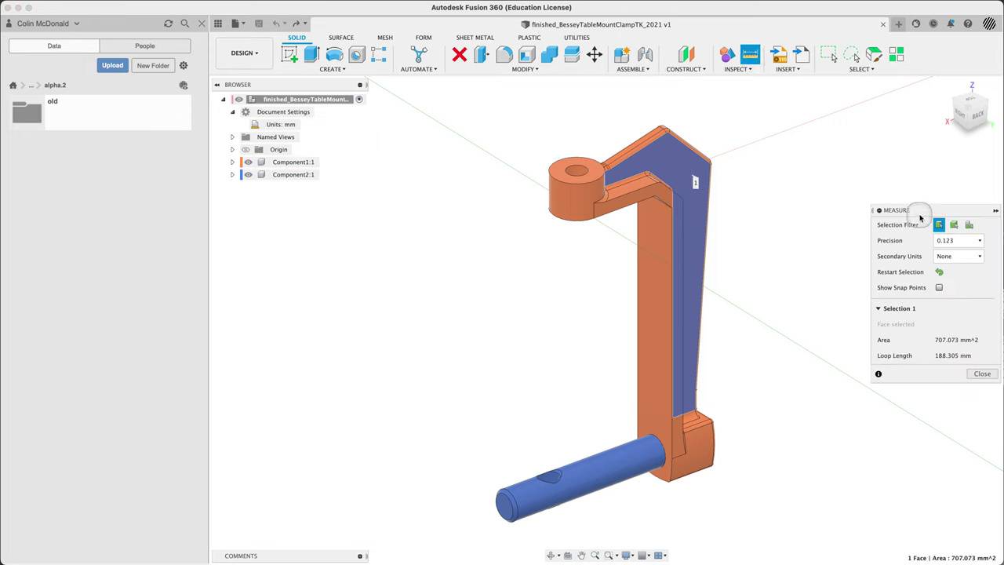
pyautogui.moveTo(921, 213); pyautogui.dragTo(823, 189)
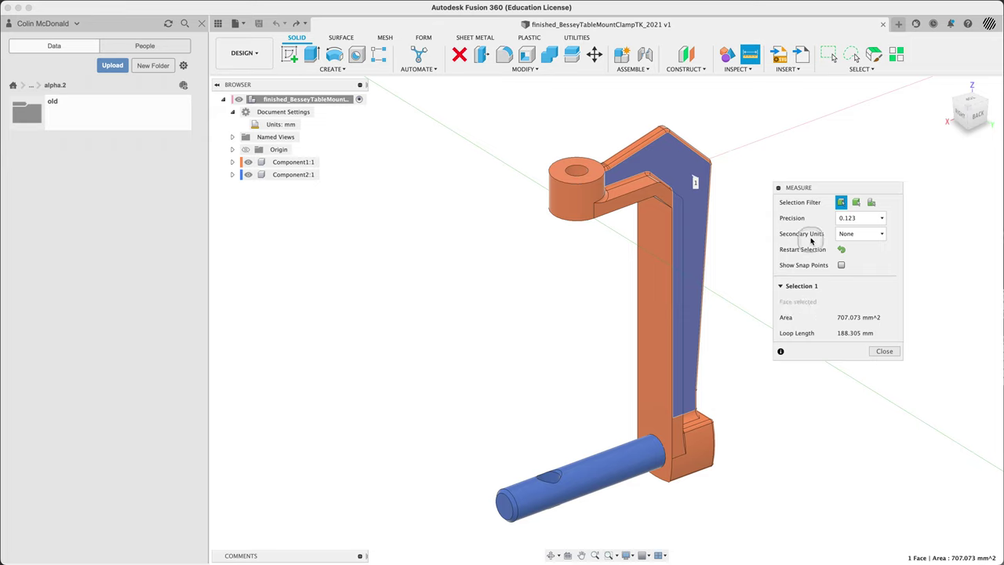
pyautogui.click(883, 352)
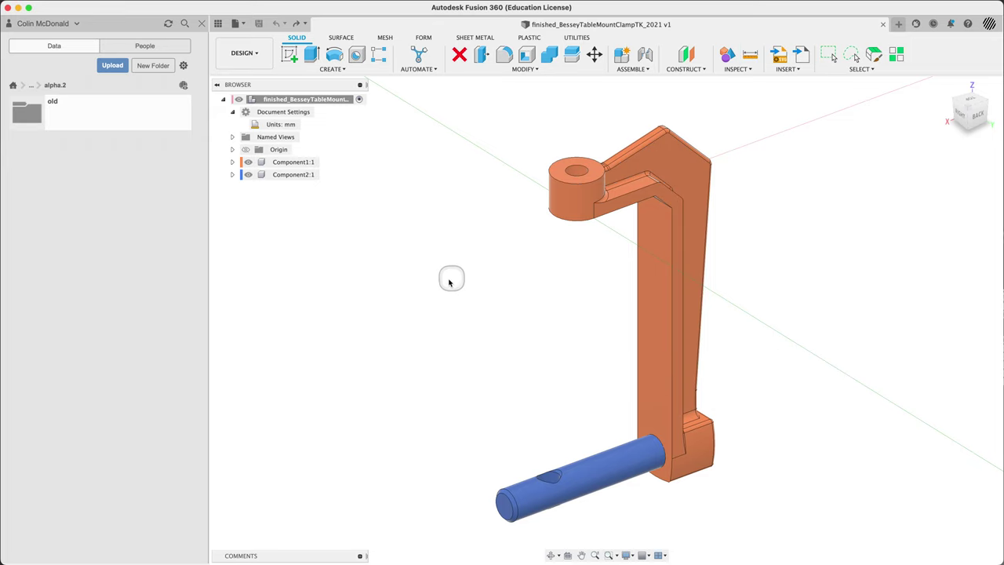
# Step: Change the document's unit type to Inch
pyautogui.click(305, 124)
pyautogui.click(837, 204)
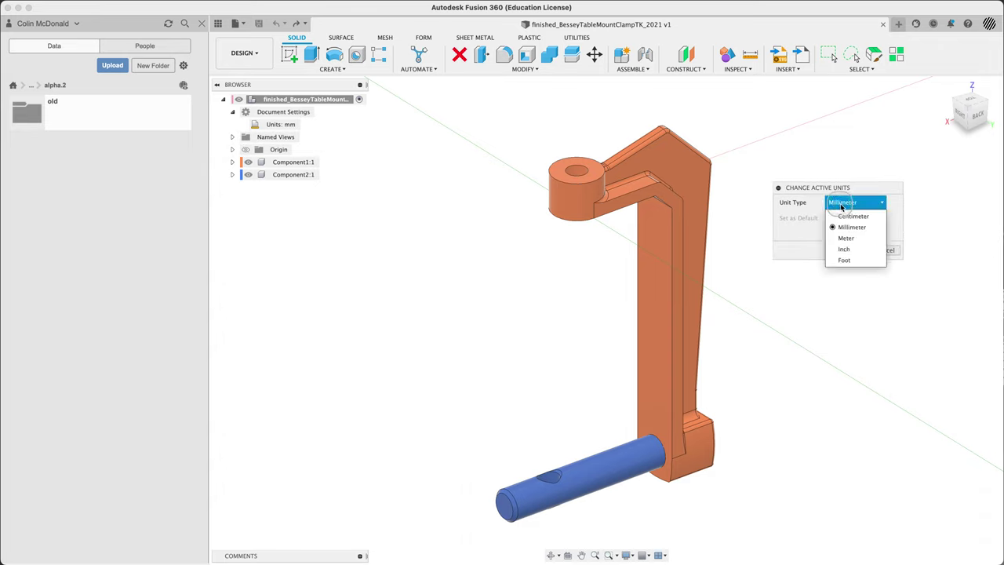
pyautogui.click(853, 249)
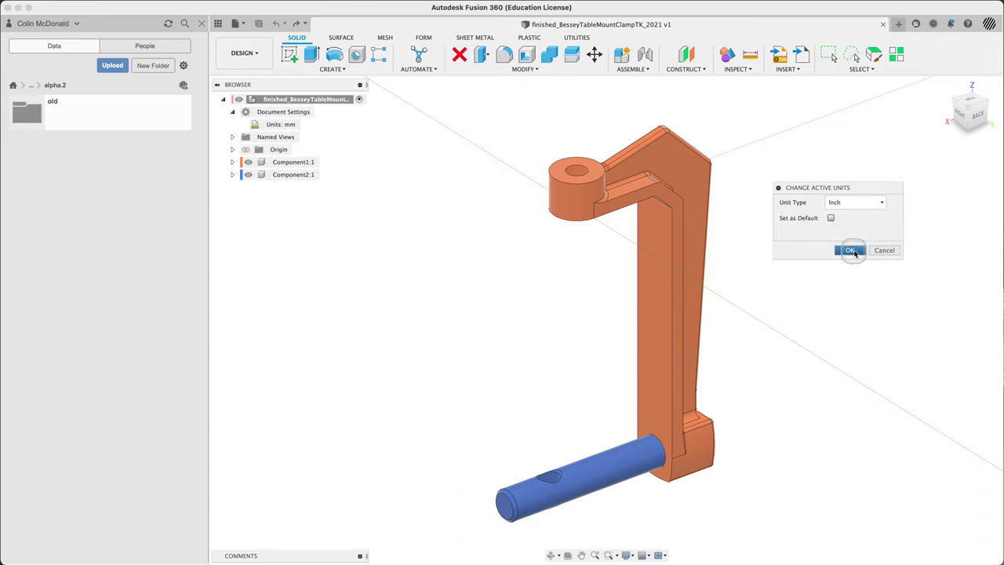
pyautogui.click(856, 249)
# Step: Measure the distances between pairs of frame faces in inches
pyautogui.click(664, 165)
pyautogui.keyDown('shift'); pyautogui.moveTo(664, 165); pyautogui.dragTo(524, 165, button='middle'); pyautogui.keyUp('shift')
pyautogui.click(524, 165)
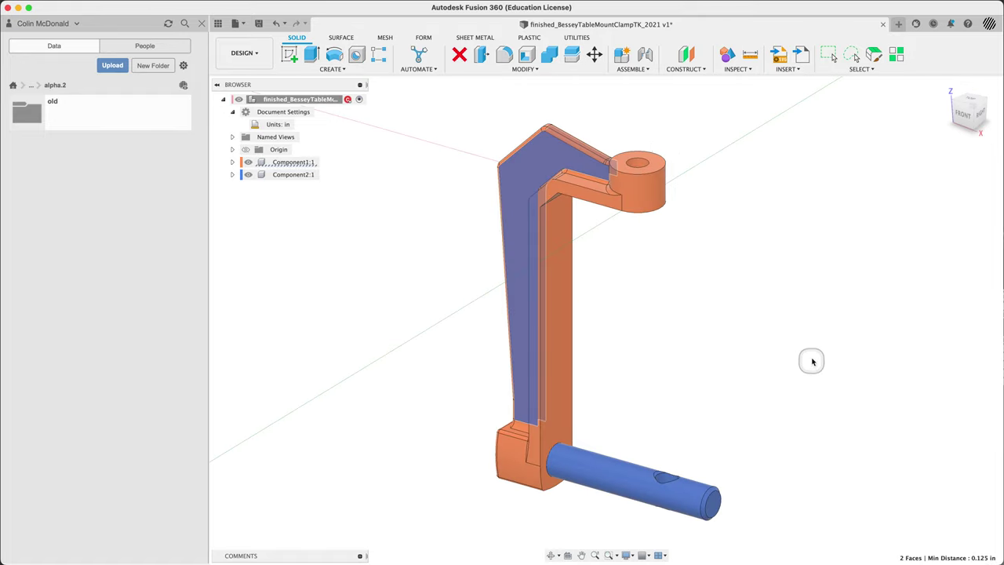
pyautogui.keyDown('shift'); pyautogui.moveTo(810, 358); pyautogui.dragTo(677, 325, button='middle'); pyautogui.keyUp('shift')
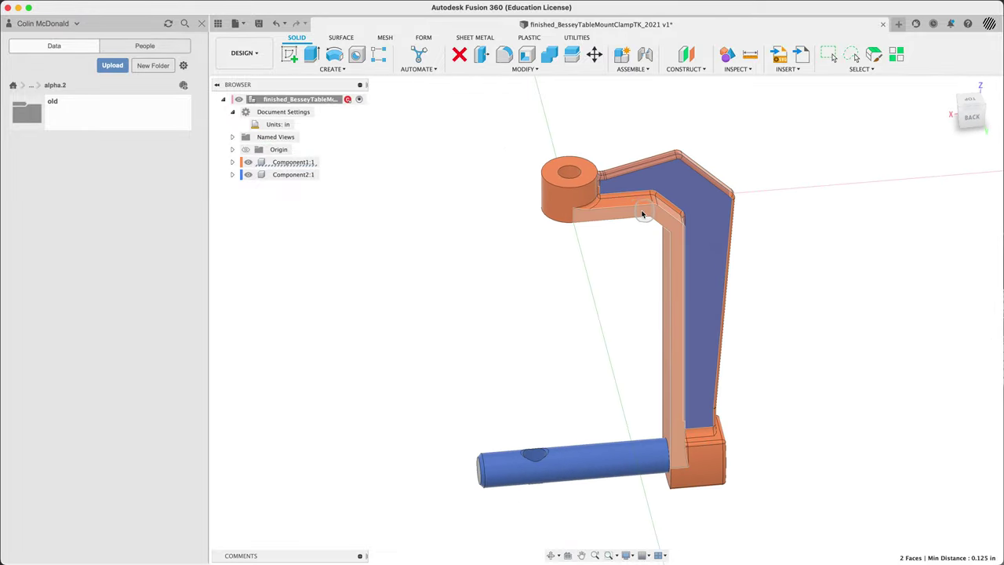
pyautogui.keyDown('shift'); pyautogui.moveTo(642, 213); pyautogui.dragTo(587, 231, button='middle'); pyautogui.keyUp('shift')
pyautogui.click(574, 220)
pyautogui.click(574, 222)
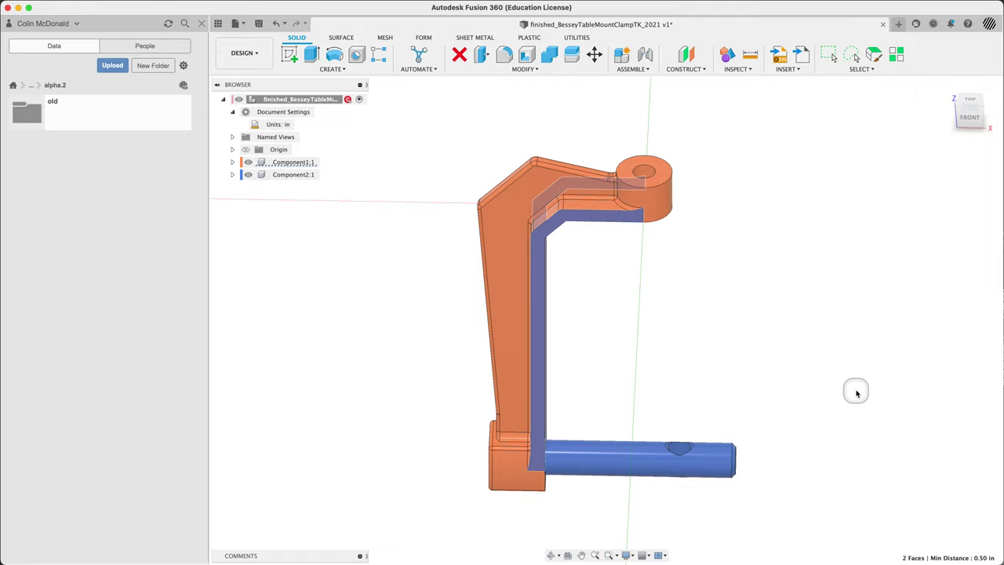
# Step: Measure the radius of the blue pin
pyautogui.keyDown('shift'); pyautogui.moveTo(855, 392); pyautogui.dragTo(723, 399, button='middle'); pyautogui.keyUp('shift')
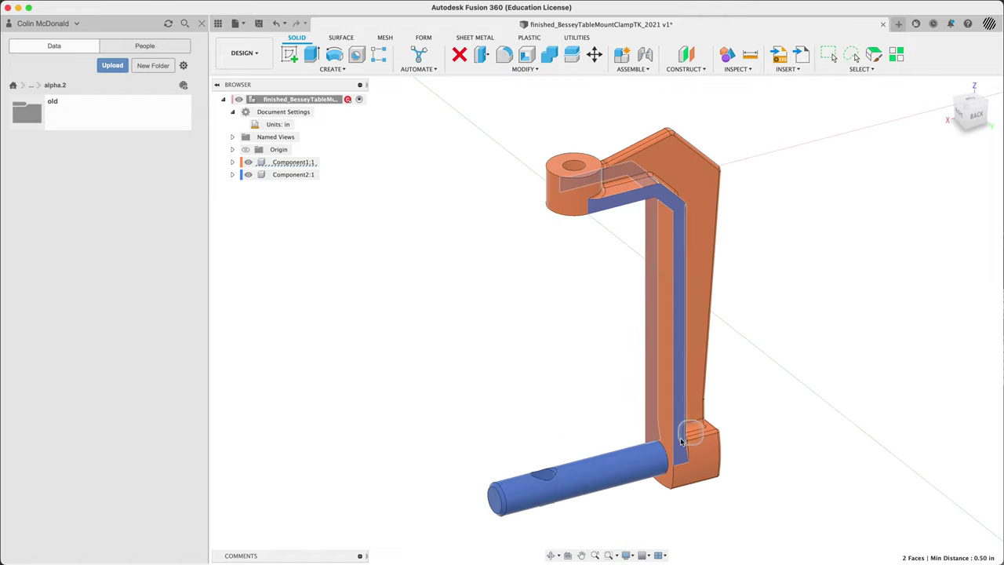
pyautogui.click(643, 464)
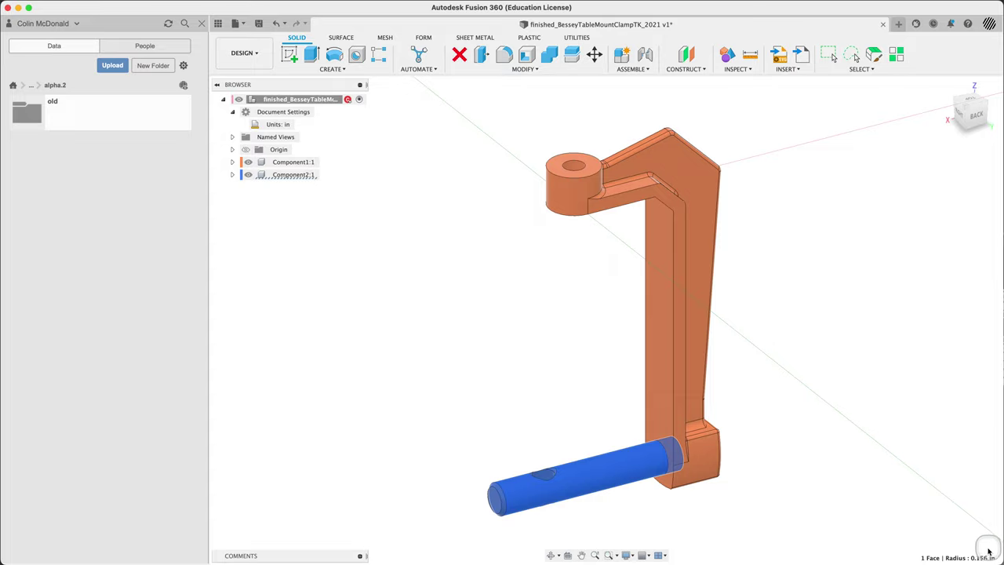
pyautogui.click(525, 362)
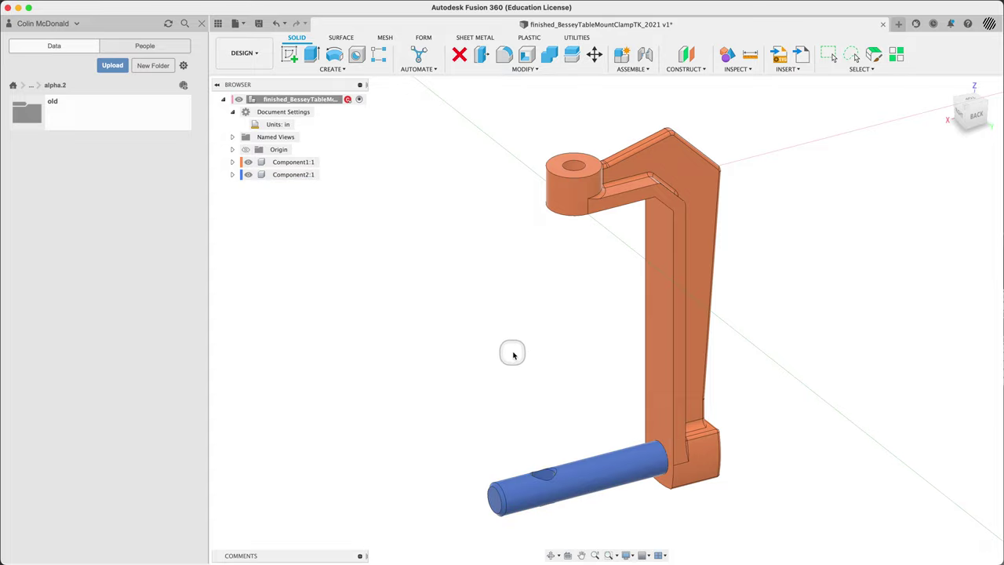
pyautogui.keyDown('shift'); pyautogui.moveTo(514, 355); pyautogui.dragTo(702, 284, button='middle'); pyautogui.keyUp('shift')
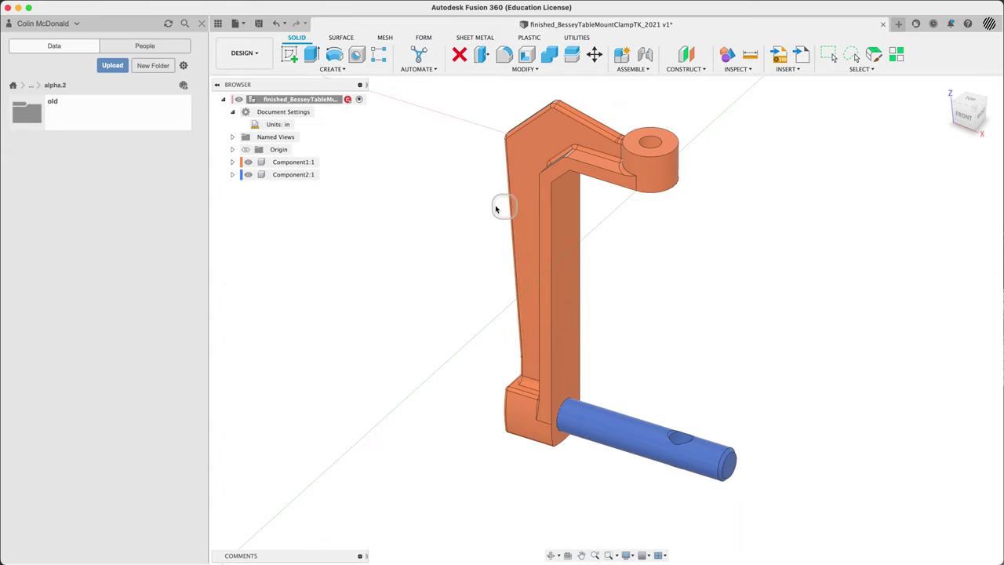
# Step: Upload the Alpha.2_start_BesseyTableMountClampTK F3D file from Downloads into the alpha.2 folder
pyautogui.click(109, 66)
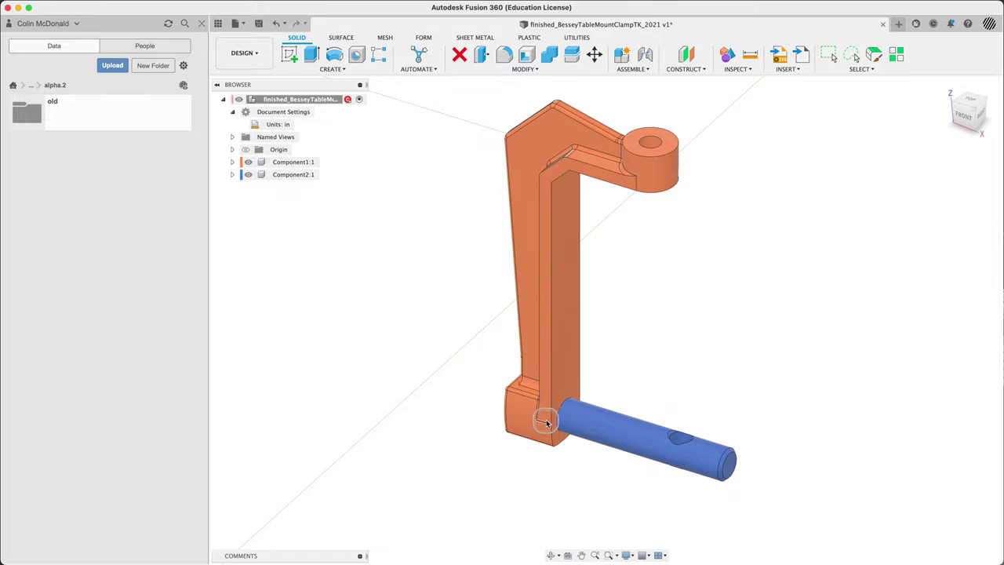
pyautogui.keyDown('shift'); pyautogui.moveTo(646, 365); pyautogui.dragTo(672, 336, button='middle'); pyautogui.keyUp('shift')
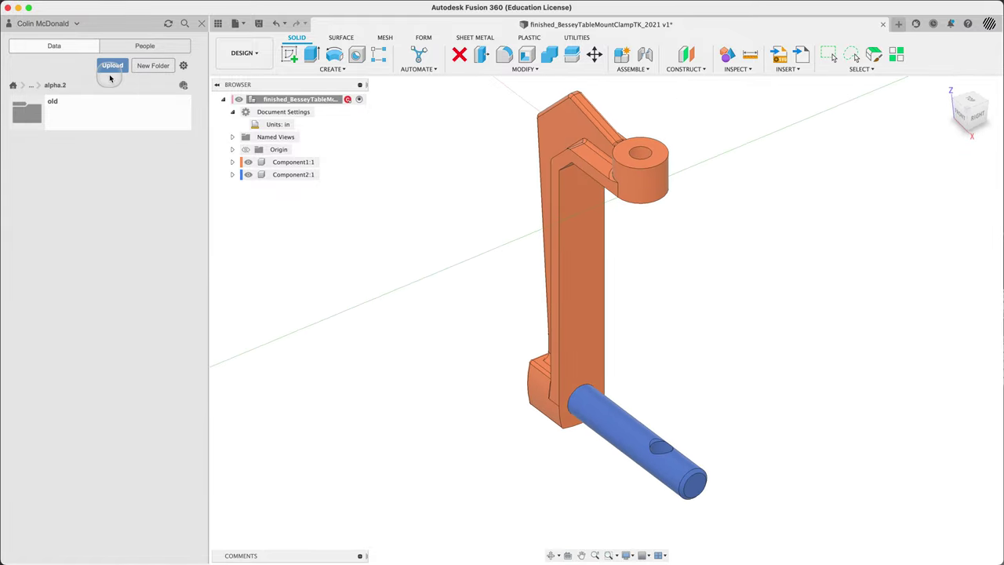
pyautogui.click(113, 67)
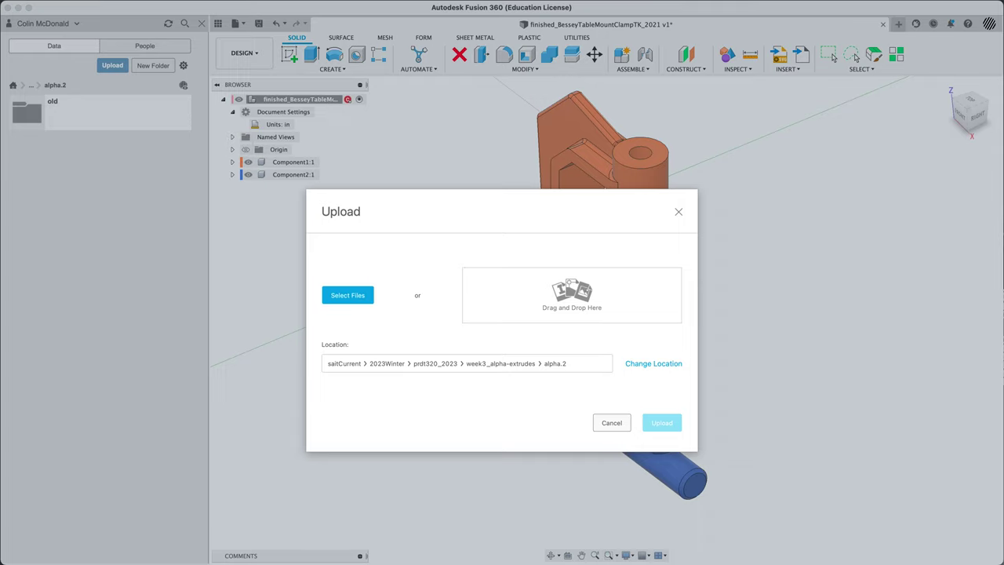
pyautogui.click(531, 563)
pyautogui.moveTo(498, 553); pyautogui.dragTo(556, 334)
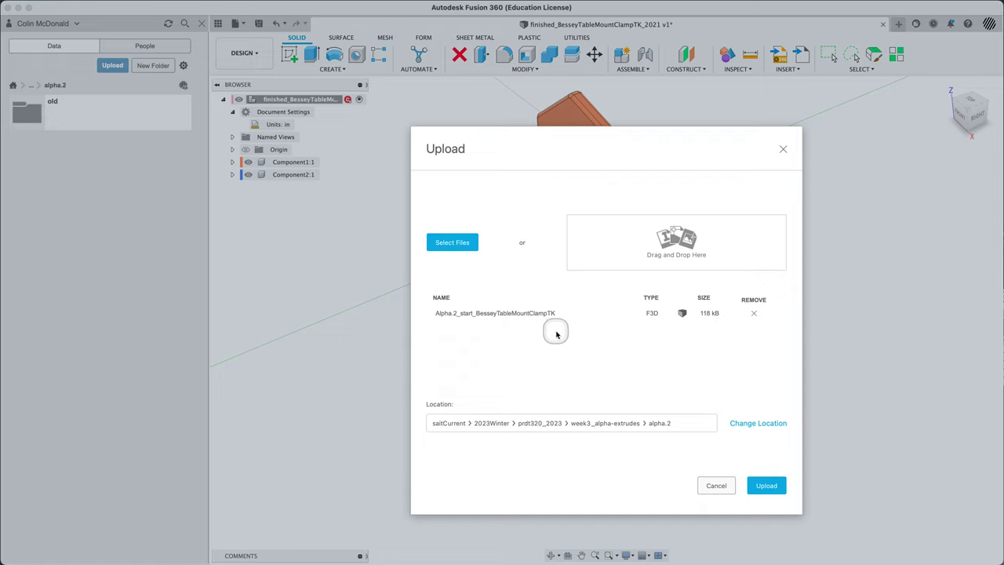
pyautogui.click(766, 486)
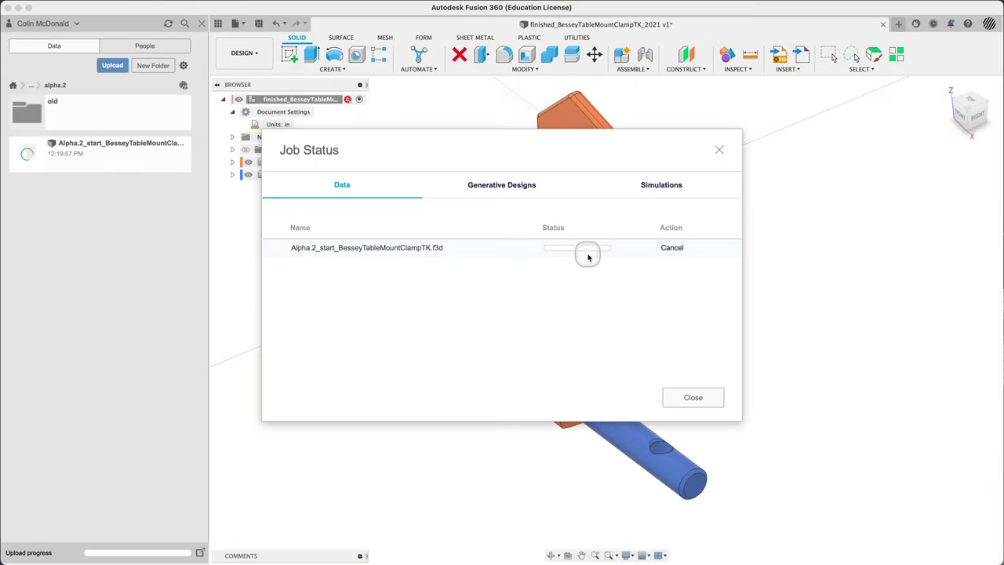
# Step: Close the Job Status window and the upload-complete notification
pyautogui.click(690, 398)
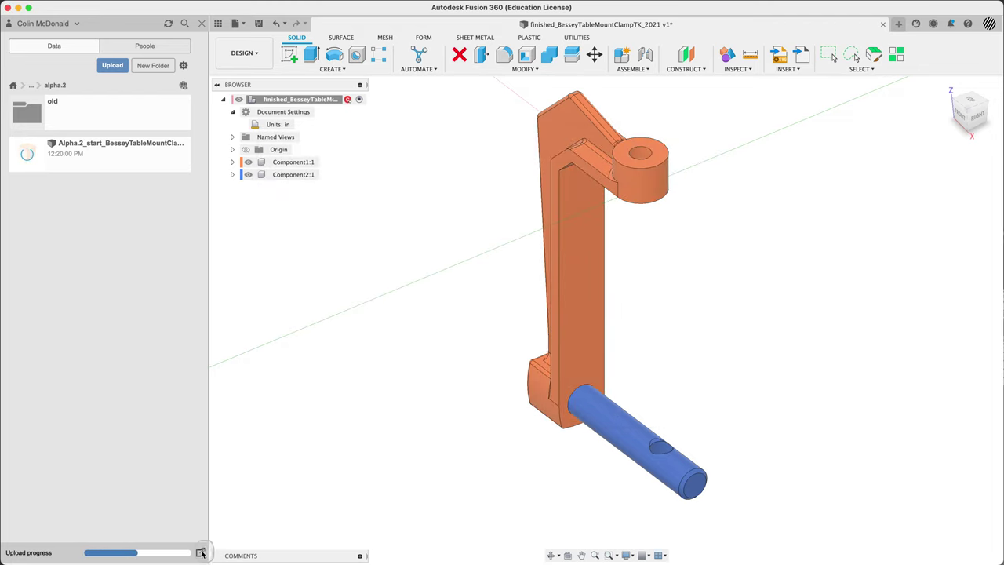
pyautogui.click(200, 552)
pyautogui.click(688, 398)
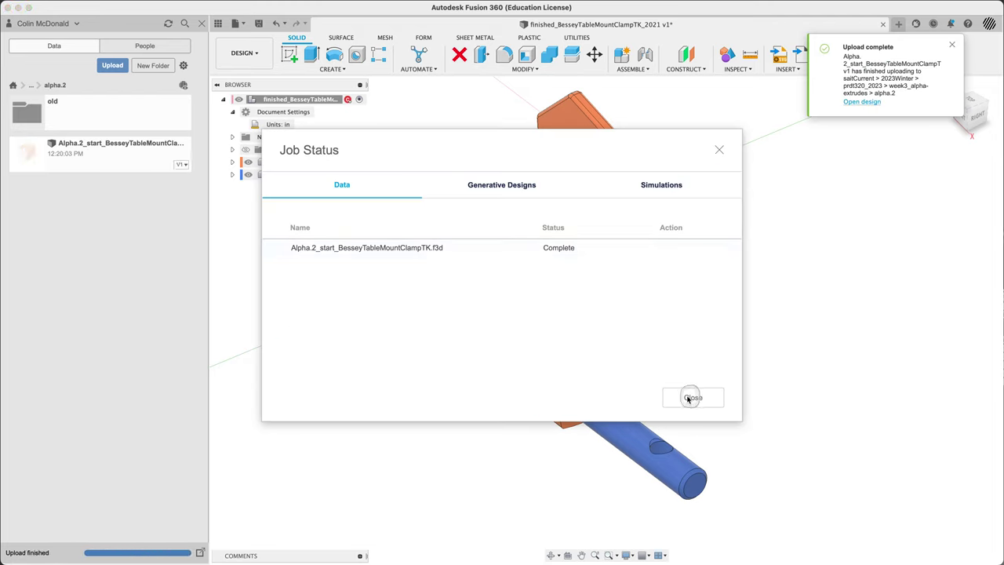
pyautogui.click(953, 46)
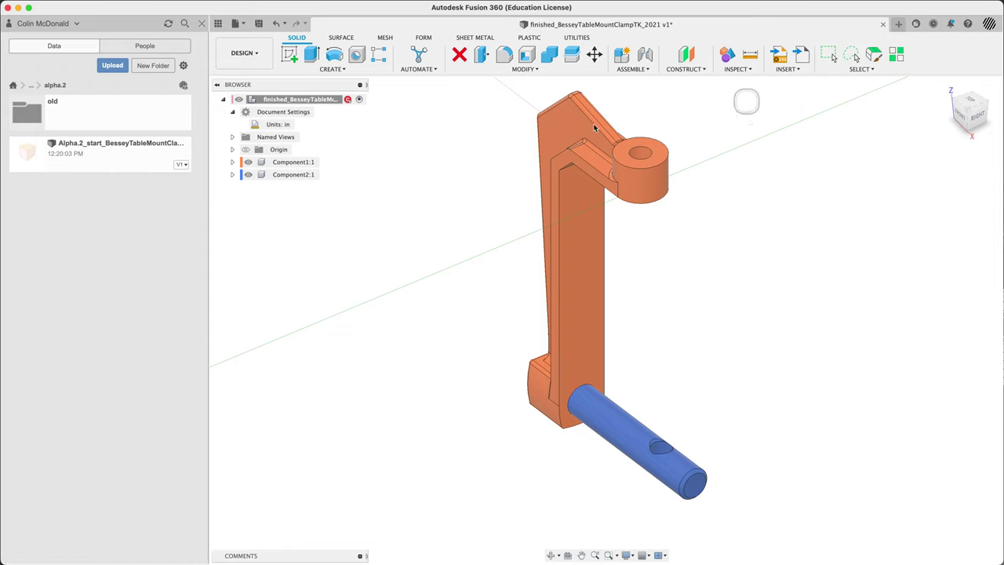
# Step: Open the uploaded Alpha.2 starting design with the Data Panel hidden
pyautogui.doubleClick(112, 162)
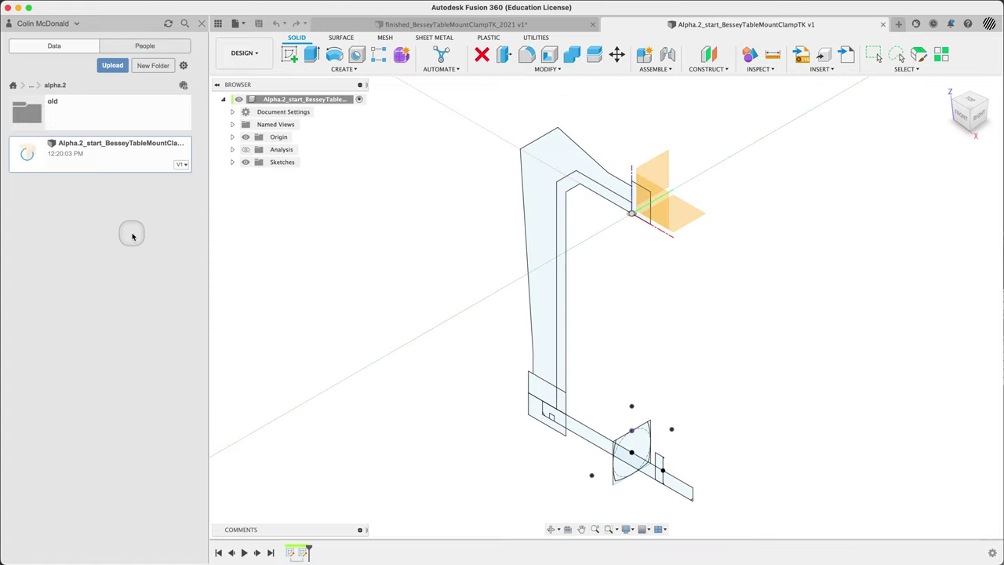
pyautogui.keyDown('shift'); pyautogui.moveTo(470, 300); pyautogui.dragTo(564, 76, button='middle'); pyautogui.keyUp('shift')
pyautogui.click(455, 25)
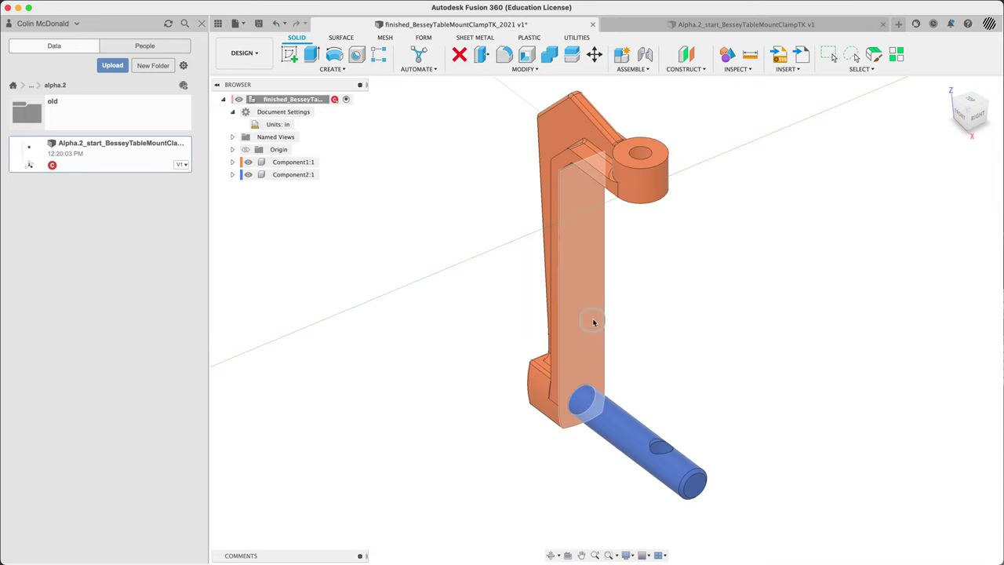
pyautogui.click(220, 25)
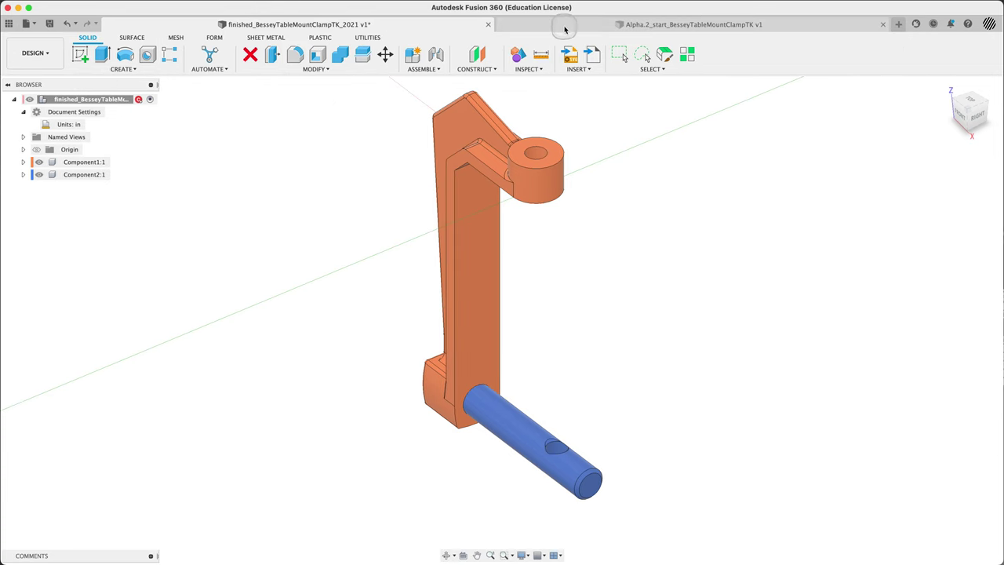
pyautogui.click(565, 28)
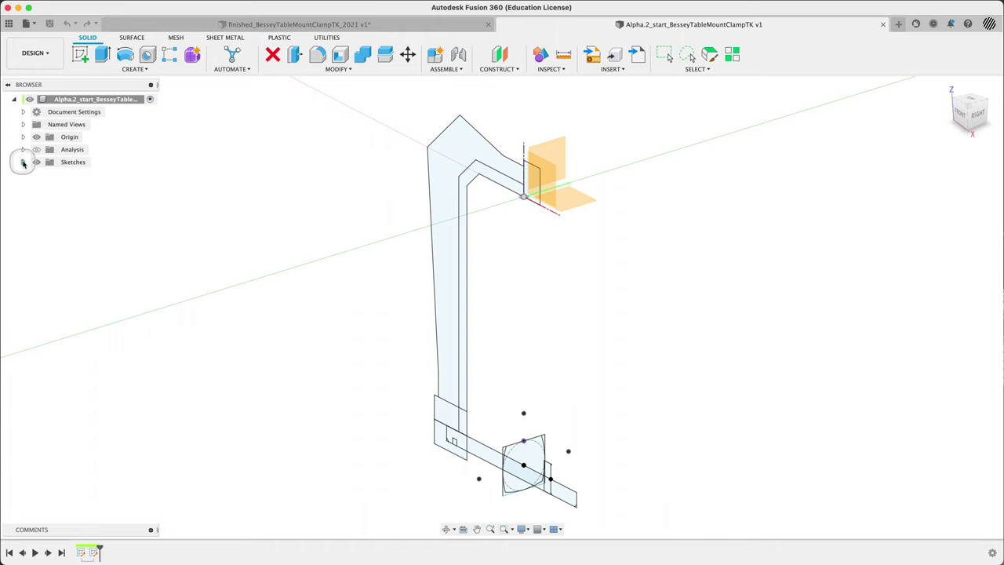
# Step: Show the dimensions of Sketch1 and Sketch2, including the circle's 0.438 dimension
pyautogui.click(23, 162)
pyautogui.click(84, 178)
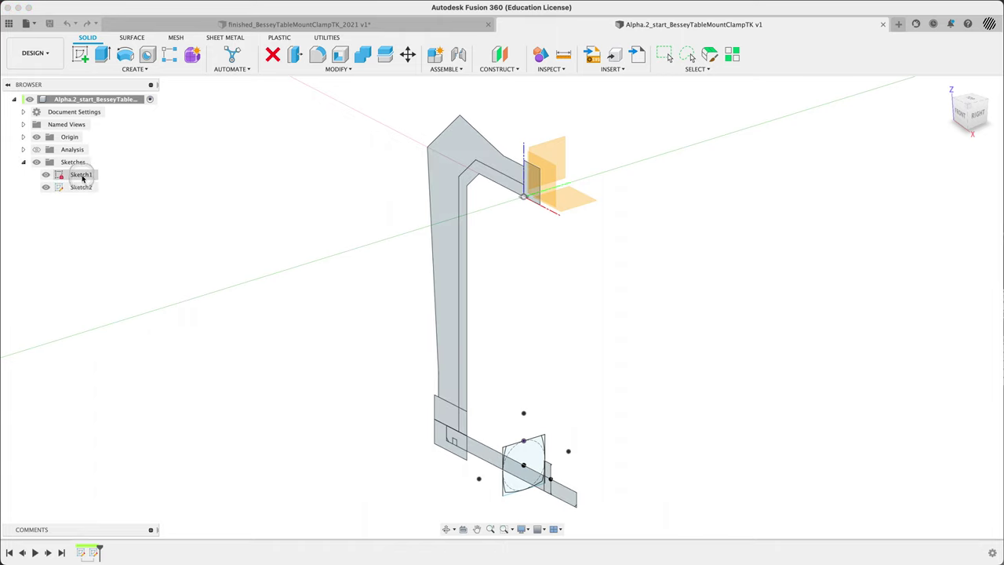
pyautogui.rightClick(83, 178)
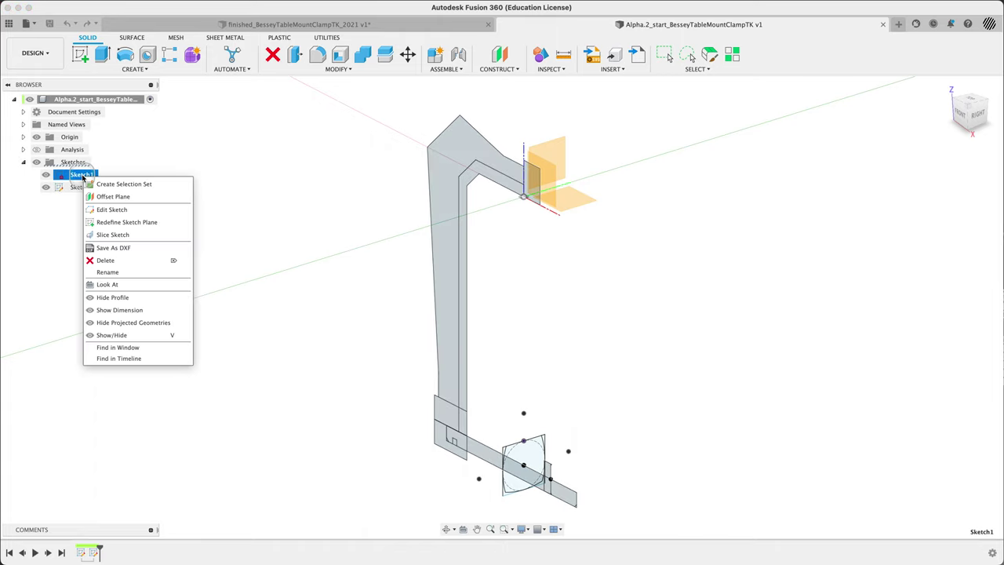
pyautogui.click(139, 311)
pyautogui.moveTo(200, 239)
pyautogui.keyDown('shift'); pyautogui.mouseDown(button='middle')
pyautogui.moveTo(298, 217)
pyautogui.moveTo(249, 233)
pyautogui.mouseUp(button='middle'); pyautogui.keyUp('shift')
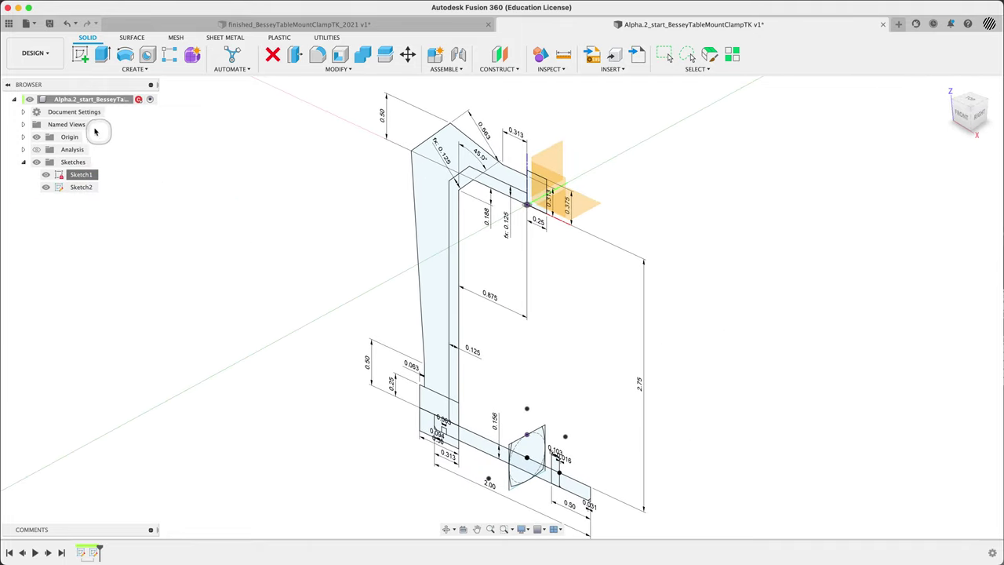
pyautogui.click(23, 111)
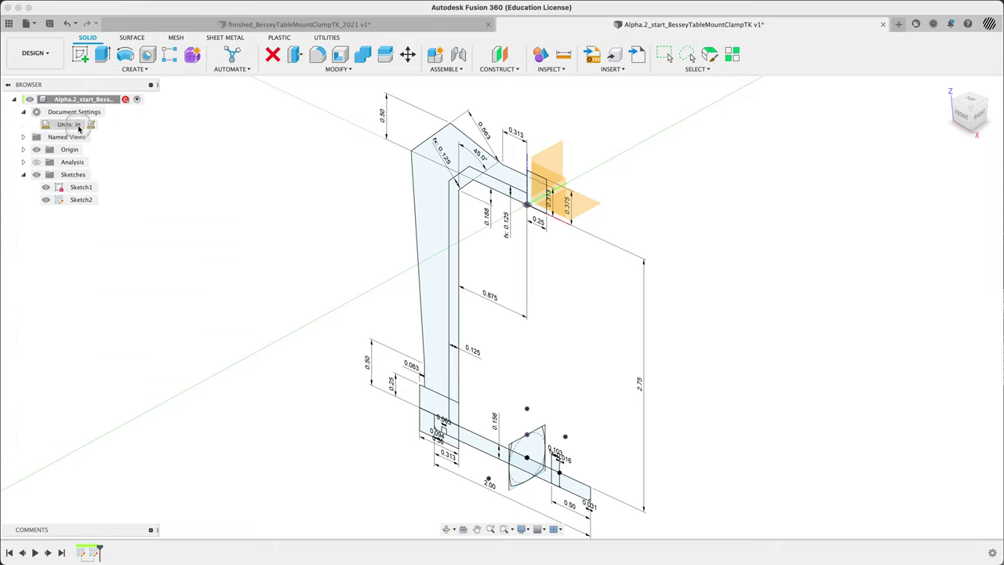
pyautogui.click(23, 111)
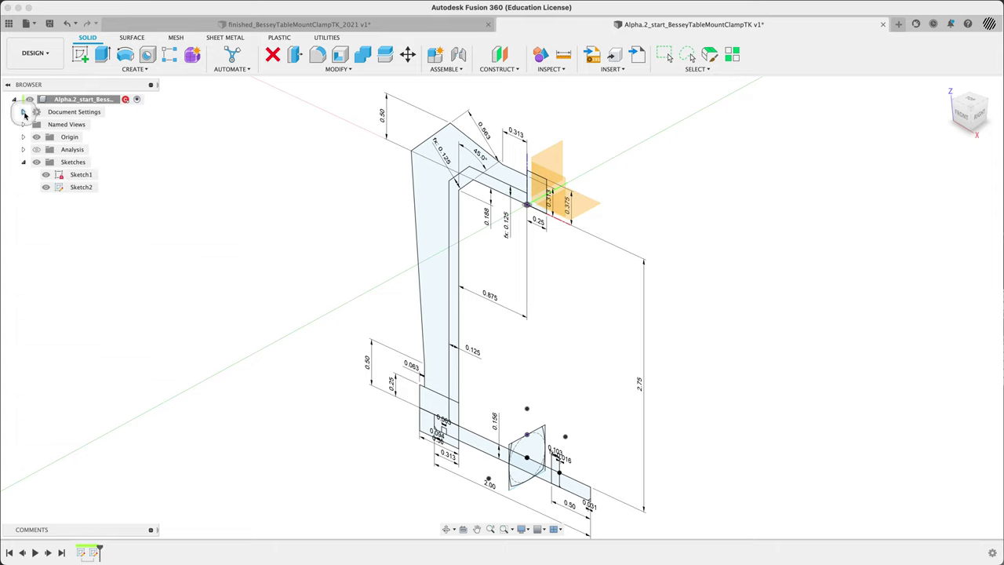
pyautogui.rightClick(83, 188)
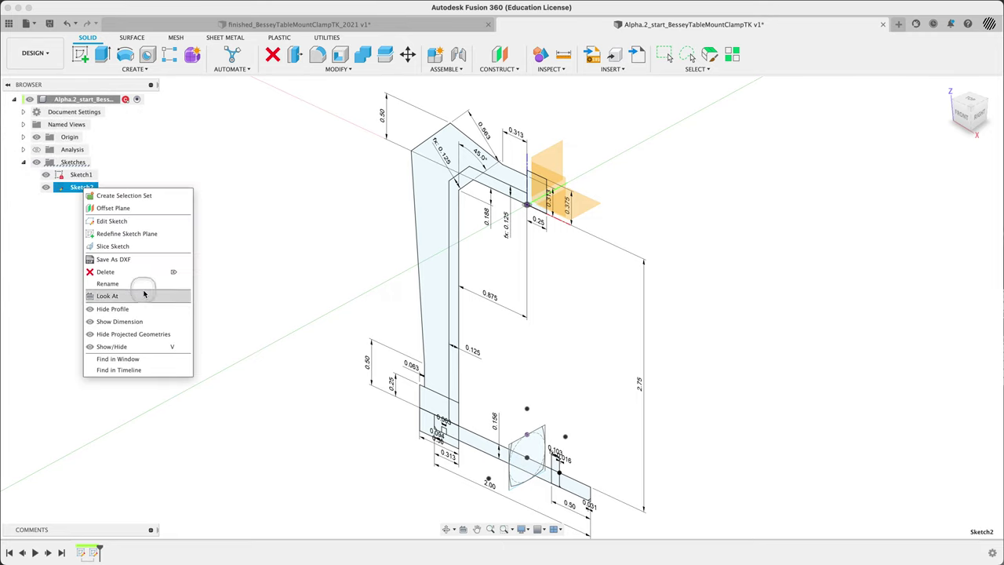
pyautogui.click(139, 320)
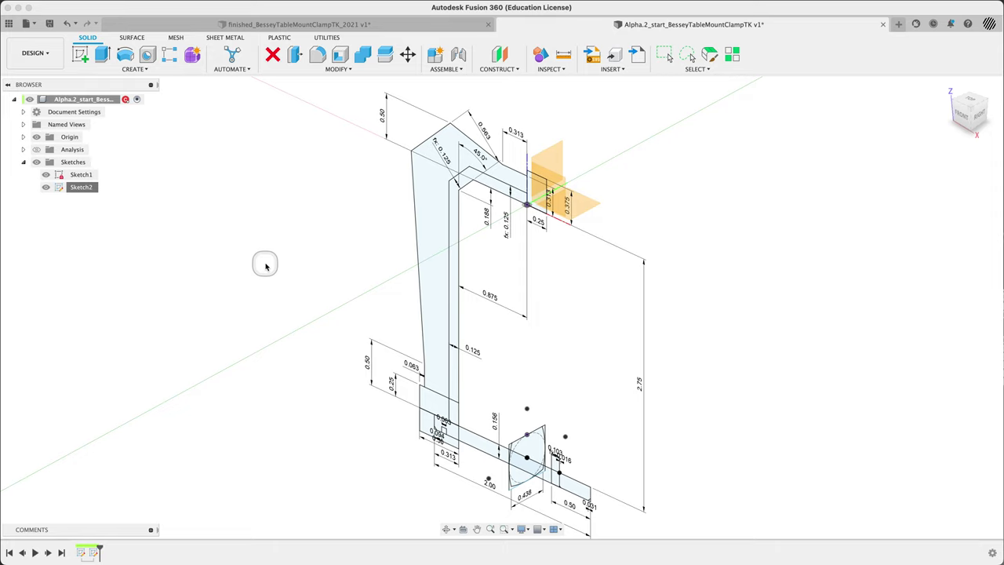
# Step: Hide Sketch1 and rename it sideProfile
pyautogui.click(46, 174)
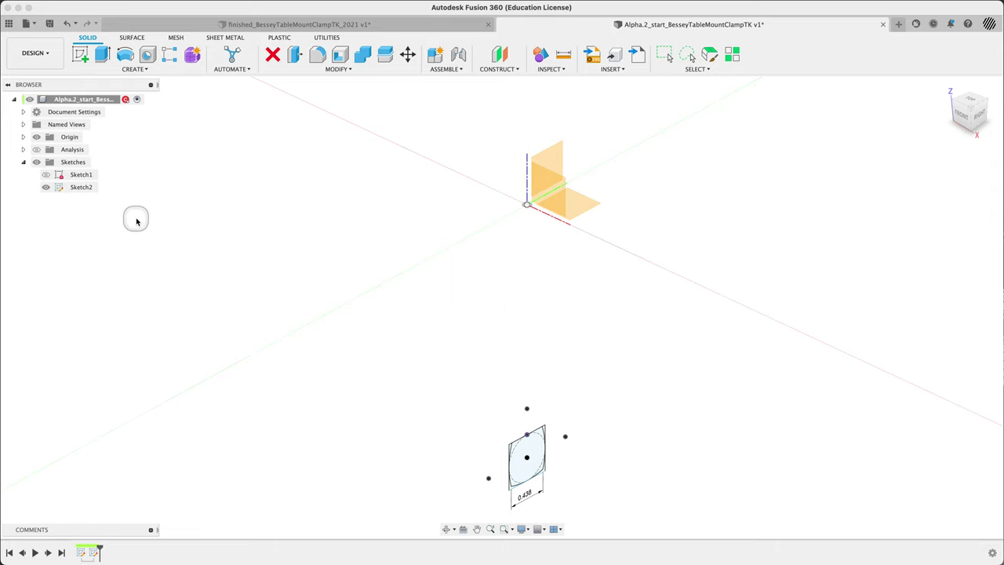
pyautogui.click(89, 175)
pyautogui.doubleClick(93, 175)
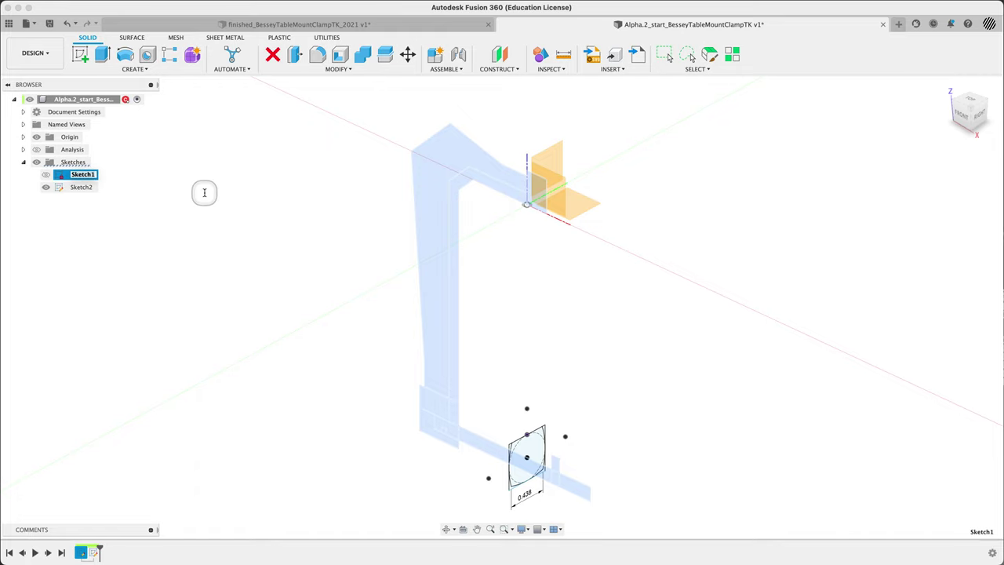
pyautogui.write('sideProfile')
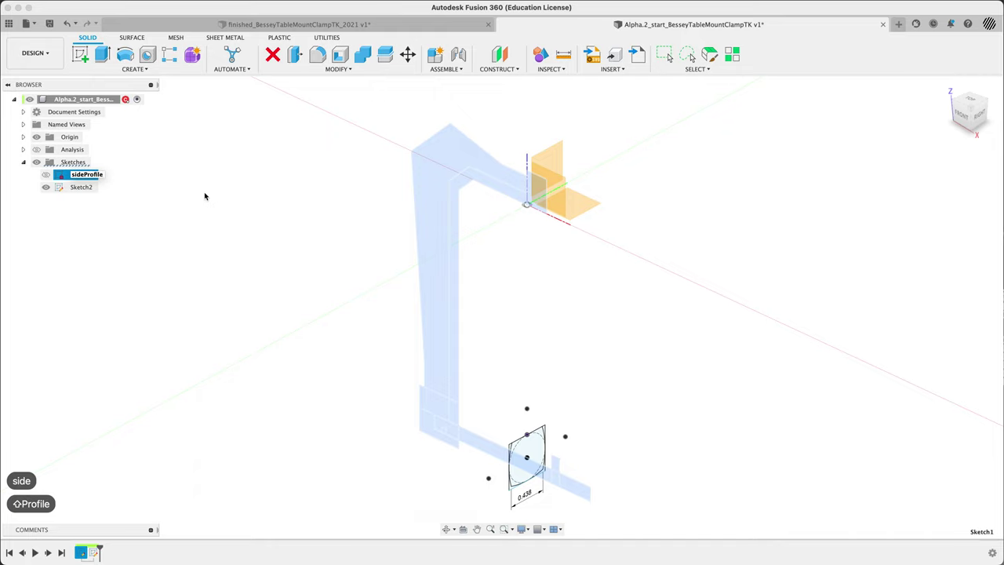
pyautogui.press('Return')
# Step: Rename Sketch2 to shapingProfile
pyautogui.click(79, 188)
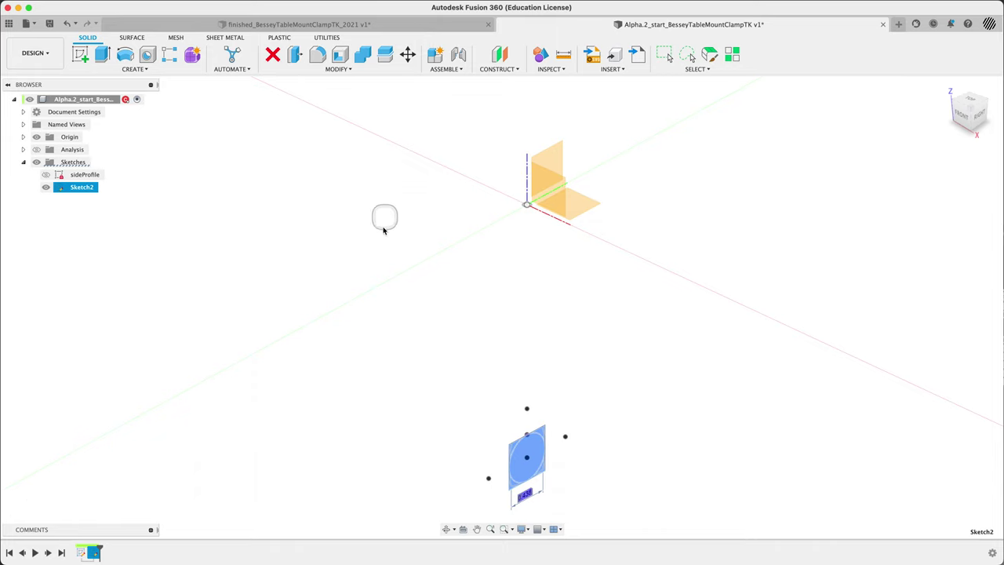
pyautogui.click(83, 187)
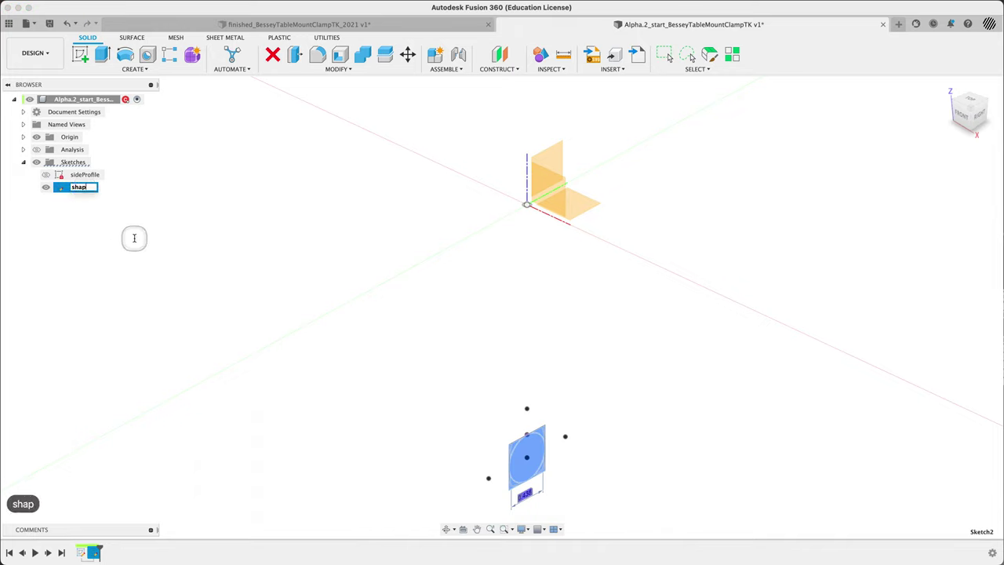
pyautogui.write('shaping')
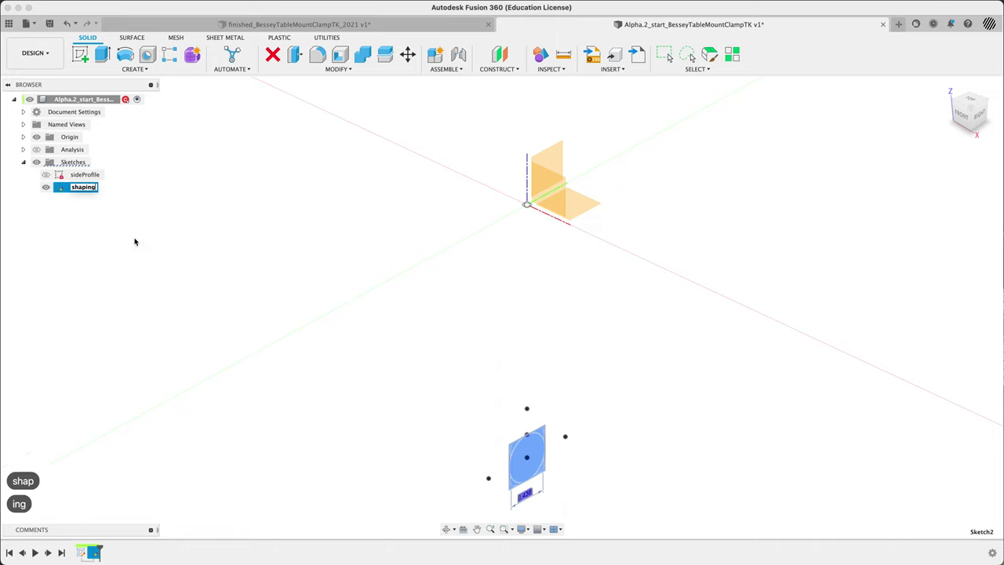
pyautogui.write('Prof')
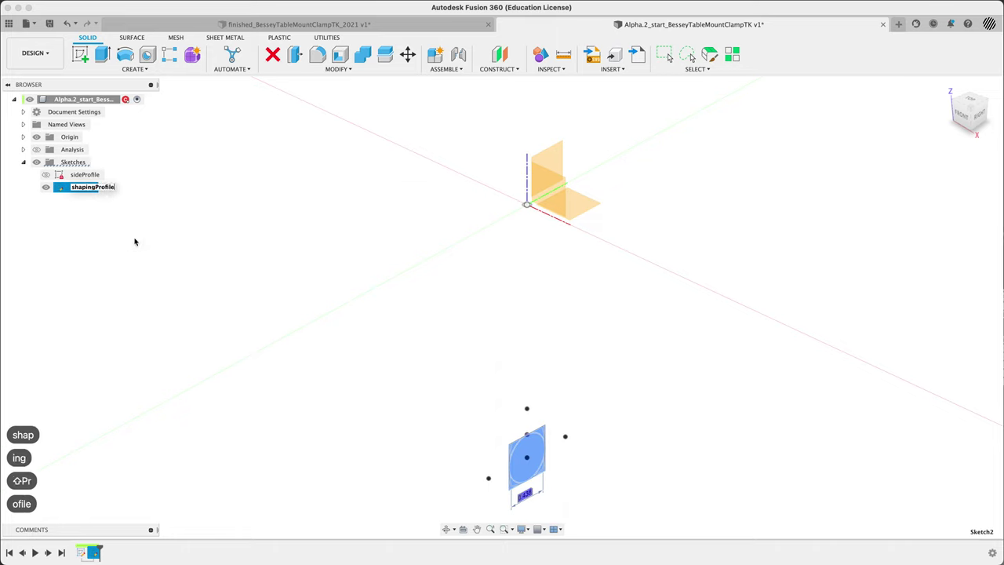
pyautogui.write('ile')
pyautogui.press('Return')
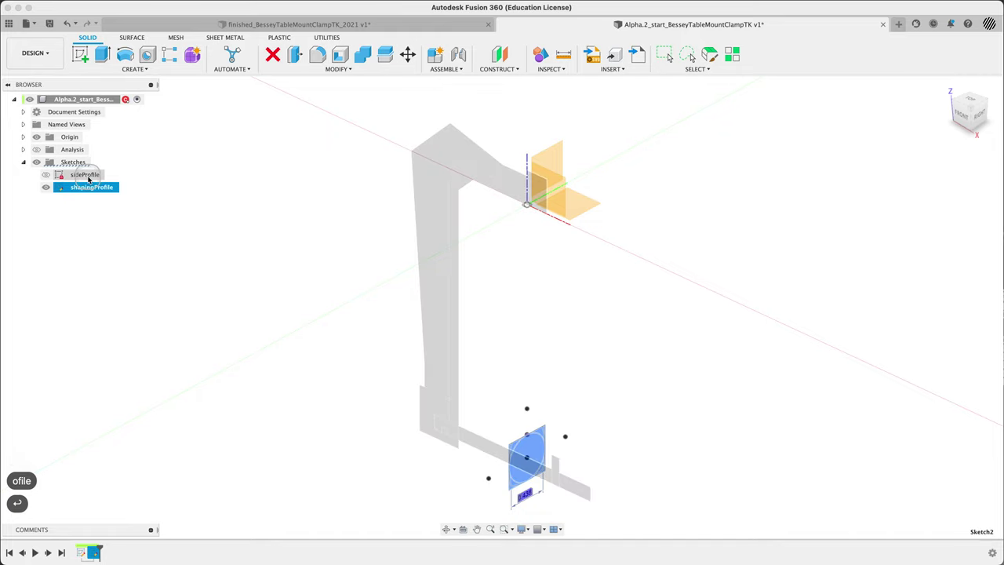
pyautogui.click(396, 361)
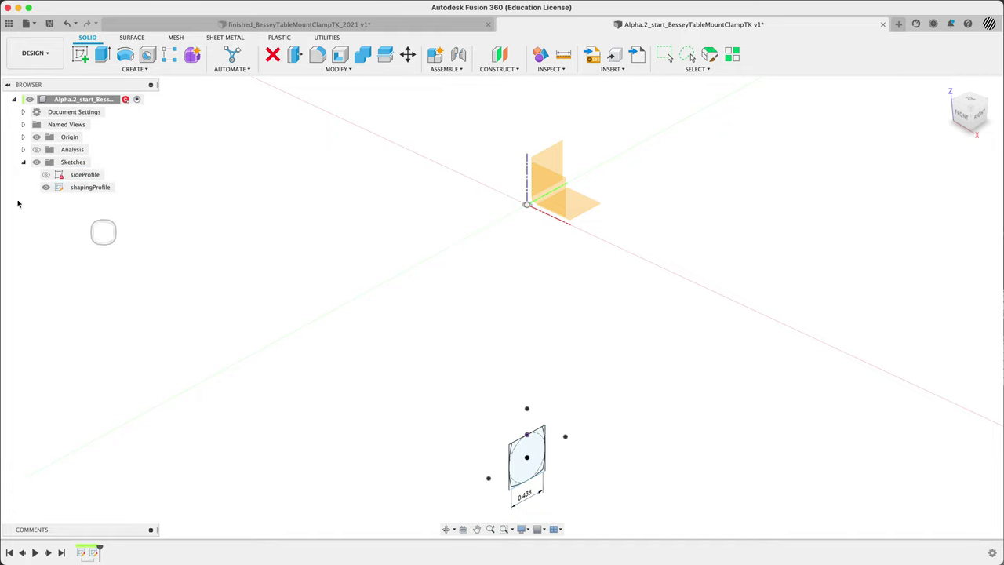
# Step: Make shapingProfile's bottom line horizontal with the Horizontal/Vertical constraint and finish the sketch
pyautogui.doubleClick(59, 189)
pyautogui.click(461, 394)
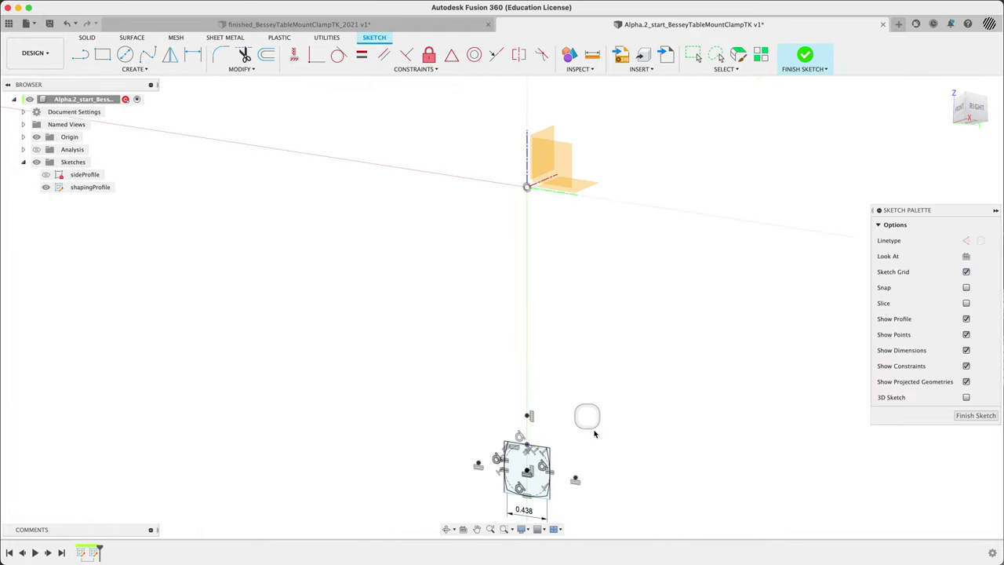
pyautogui.scroll(5, 527, 301)
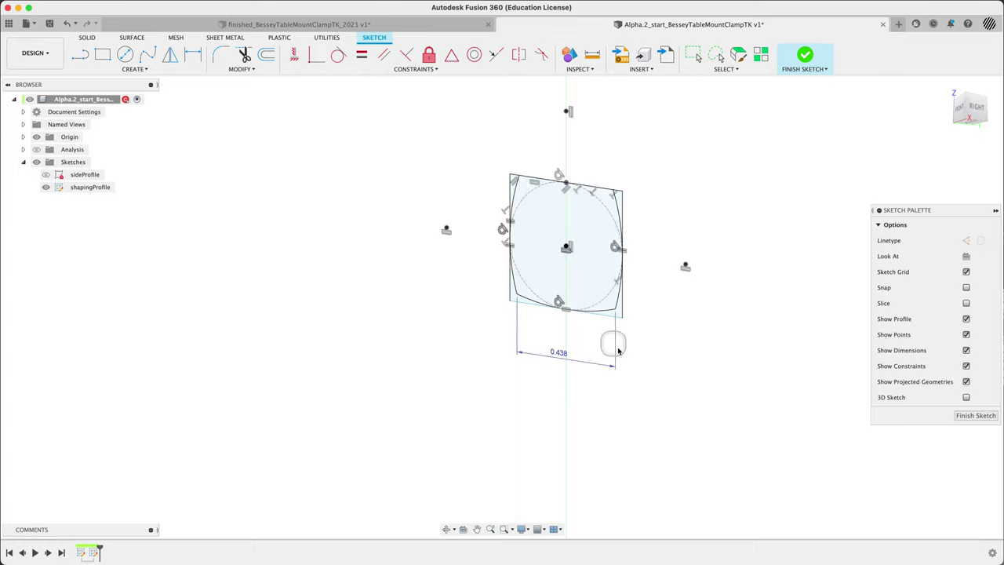
pyautogui.scroll(3, 588, 314)
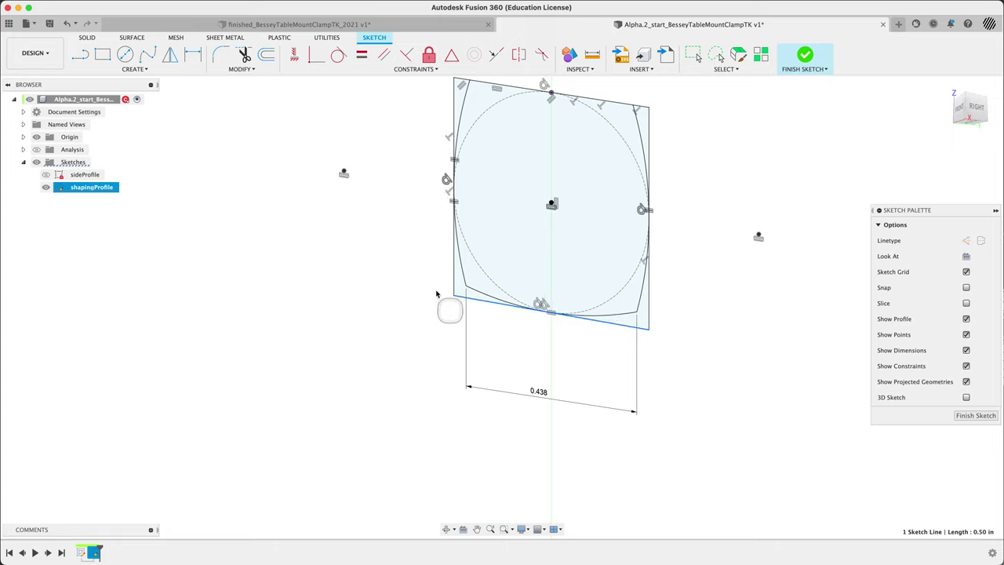
pyautogui.click(363, 55)
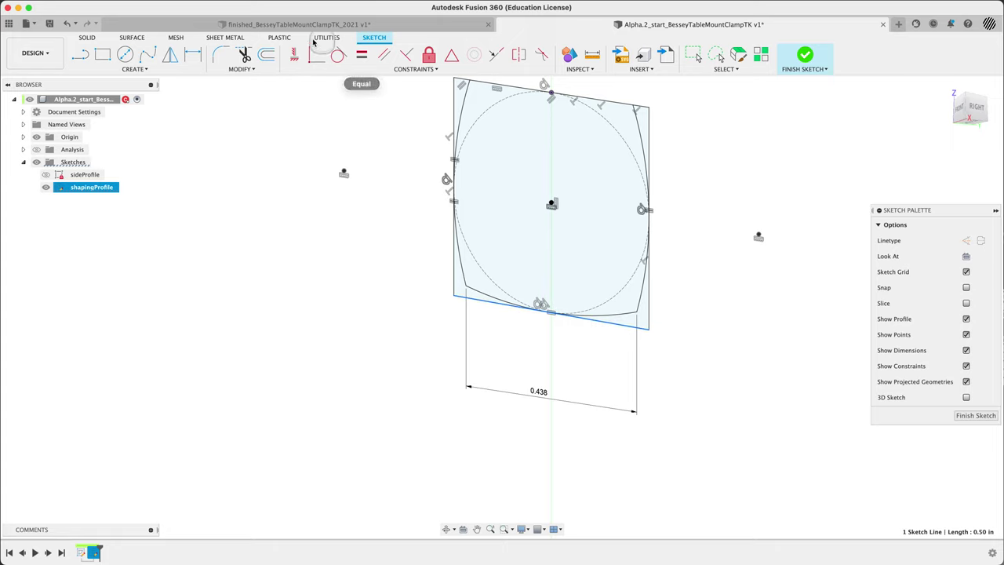
pyautogui.click(295, 58)
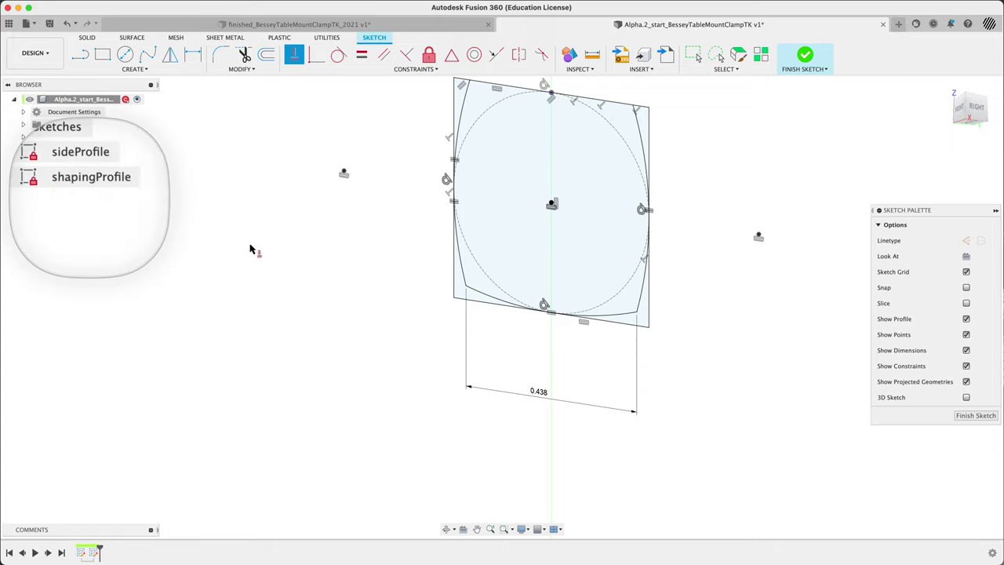
pyautogui.click(807, 57)
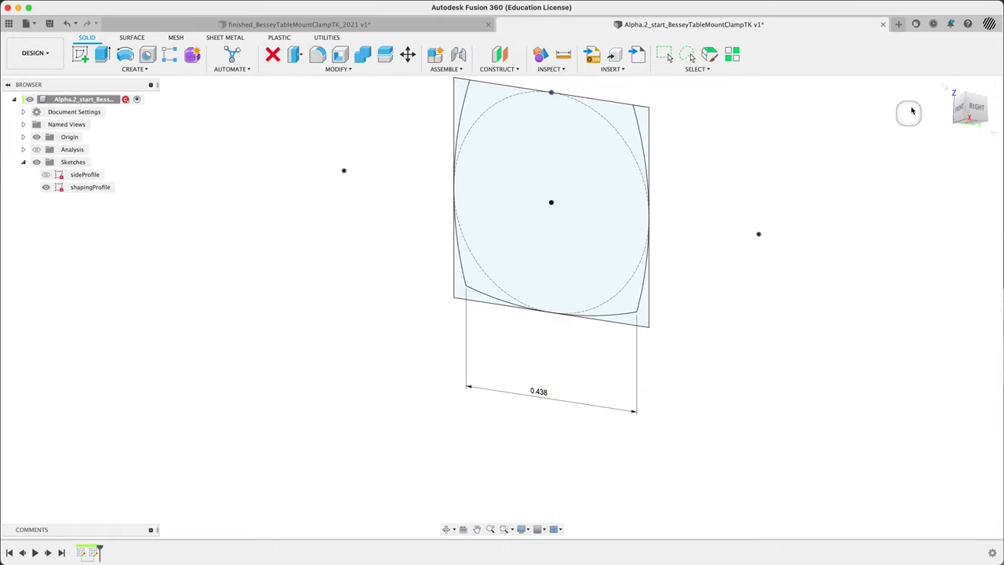
# Step: Show the sideProfile sketch again, then view the finished_BesseyTableMountClampTK_2021 design
pyautogui.click(947, 86)
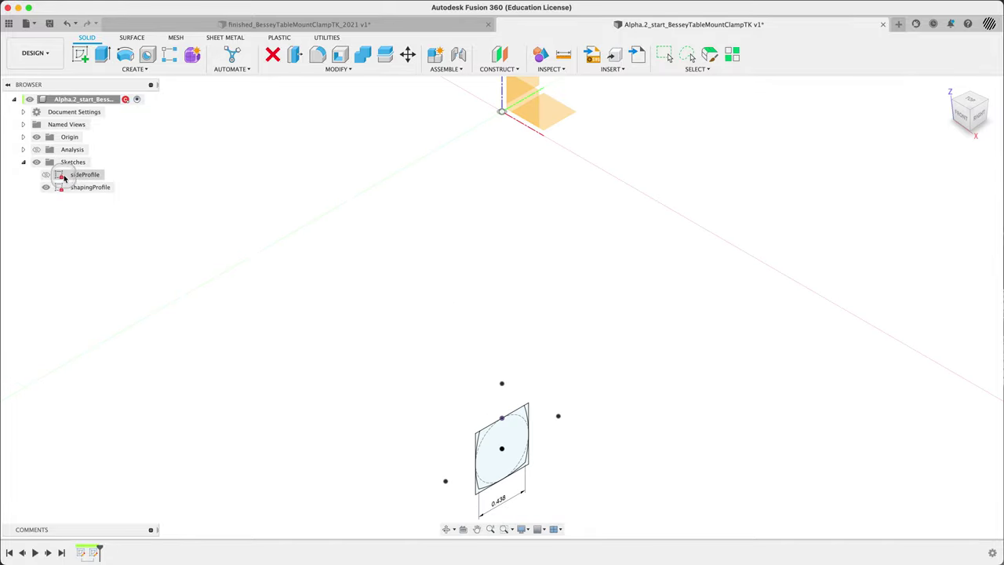
pyautogui.click(47, 174)
pyautogui.moveTo(266, 341); pyautogui.dragTo(337, 258, button='middle')
pyautogui.scroll(-5, 331, 308)
pyautogui.moveTo(321, 215); pyautogui.dragTo(311, 332, button='middle')
pyautogui.moveTo(320, 253)
pyautogui.keyDown('shift'); pyautogui.mouseDown(button='middle')
pyautogui.moveTo(382, 222)
pyautogui.moveTo(290, 261)
pyautogui.moveTo(334, 242)
pyautogui.moveTo(355, 247)
pyautogui.moveTo(327, 249)
pyautogui.moveTo(337, 228)
pyautogui.moveTo(363, 229)
pyautogui.moveTo(324, 242)
pyautogui.moveTo(457, 185)
pyautogui.mouseUp(button='middle'); pyautogui.keyUp('shift')
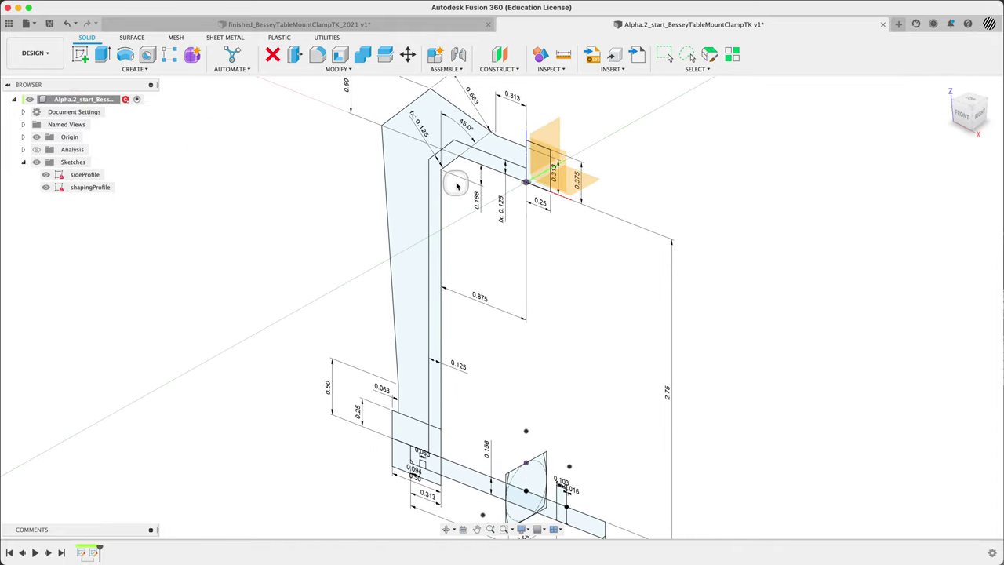
pyautogui.click(465, 26)
pyautogui.keyDown('shift'); pyautogui.moveTo(571, 246); pyautogui.dragTo(636, 235, button='middle'); pyautogui.keyUp('shift')
# Step: Inspect the finished clamp's arm, foot, boss, pin and fillet faces, then return to Alpha.2_start
pyautogui.click(452, 175)
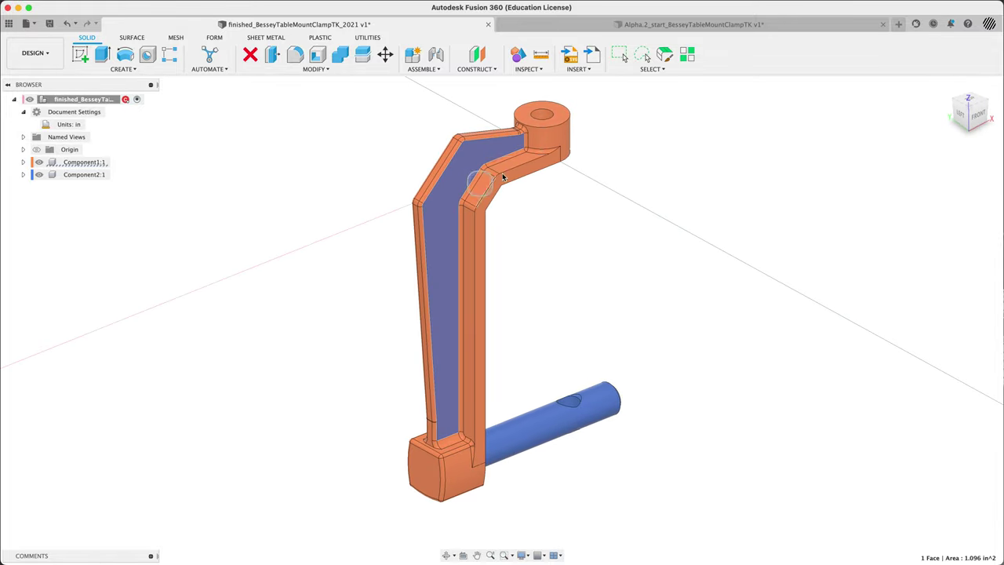
pyautogui.click(515, 174)
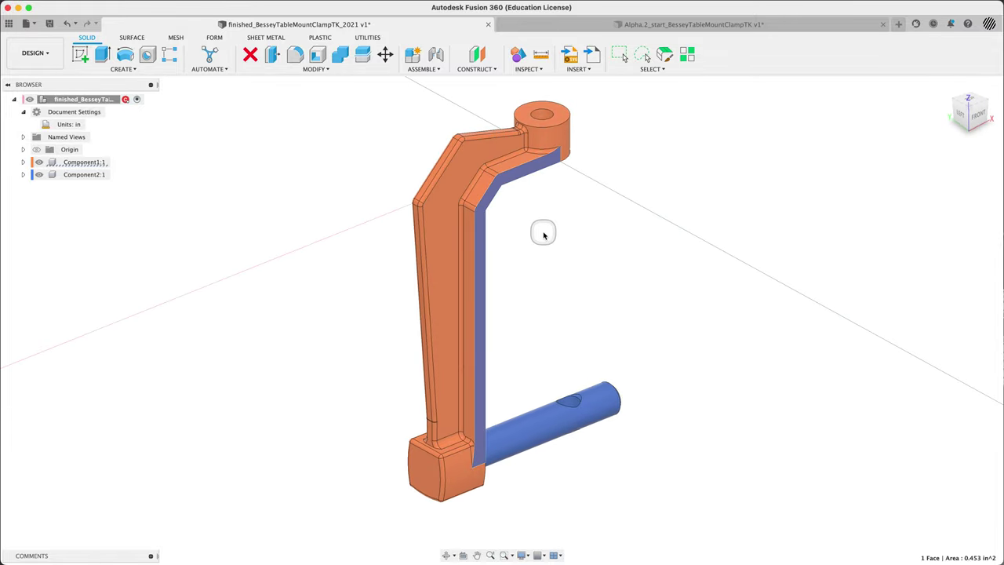
pyautogui.click(459, 473)
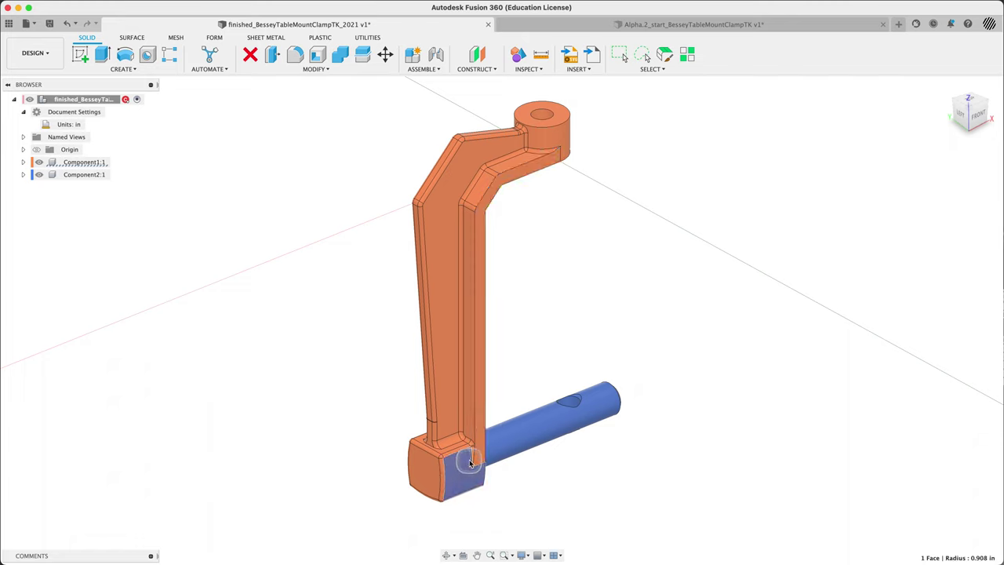
pyautogui.click(541, 130)
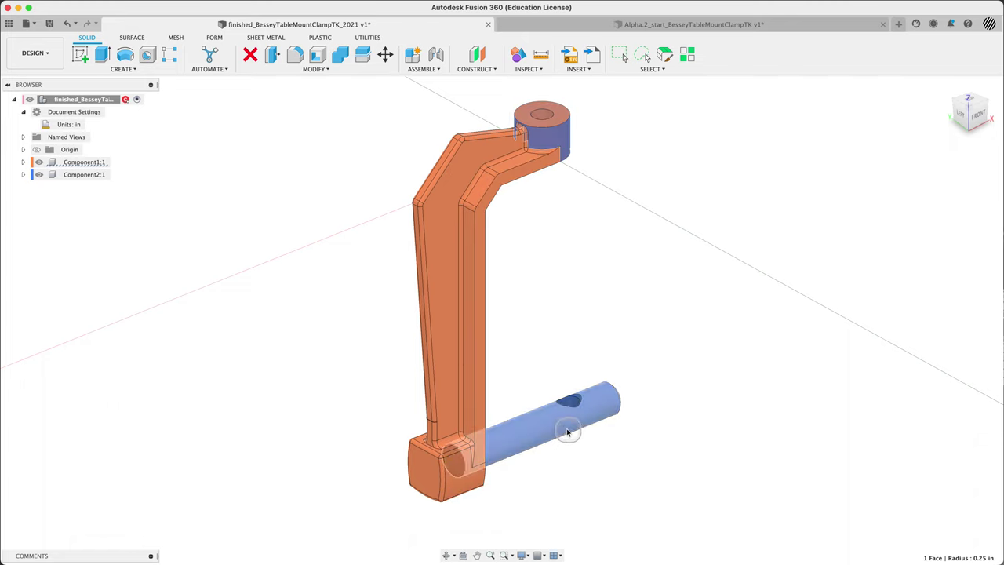
pyautogui.click(589, 405)
pyautogui.click(660, 345)
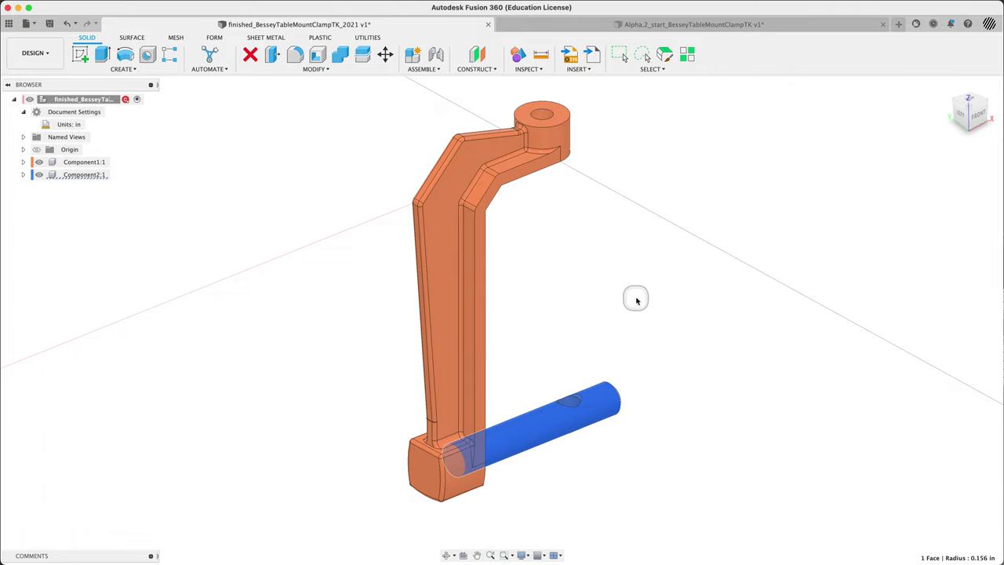
pyautogui.moveTo(636, 301)
pyautogui.keyDown('shift'); pyautogui.mouseDown(button='middle')
pyautogui.moveTo(570, 306)
pyautogui.moveTo(639, 286)
pyautogui.mouseUp(button='middle'); pyautogui.keyUp('shift')
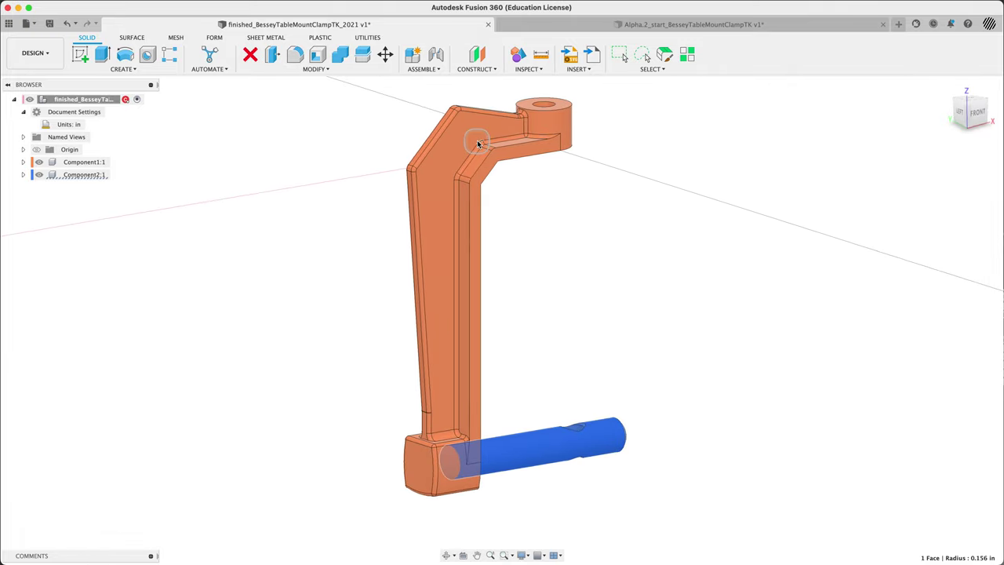
pyautogui.click(526, 153)
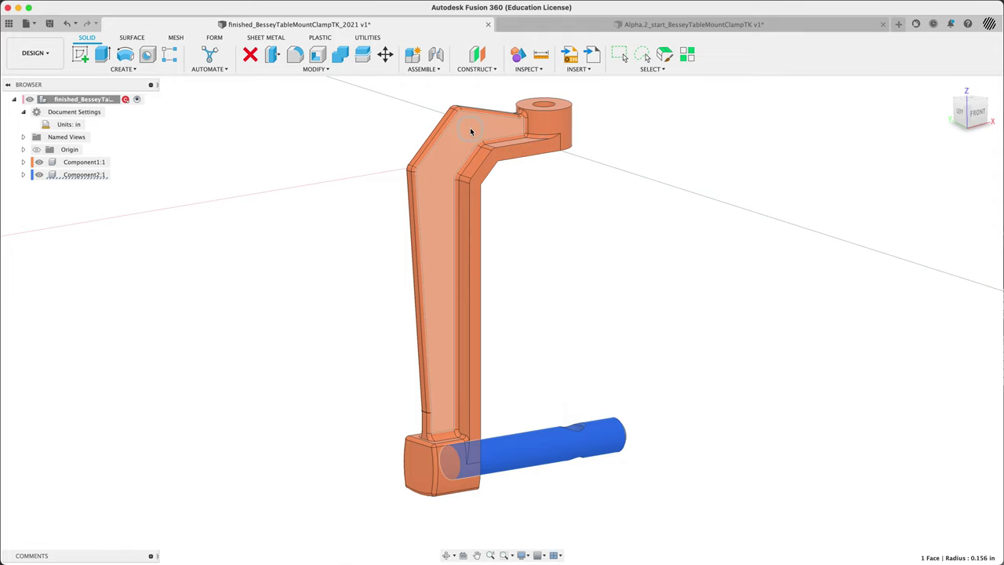
pyautogui.click(498, 165)
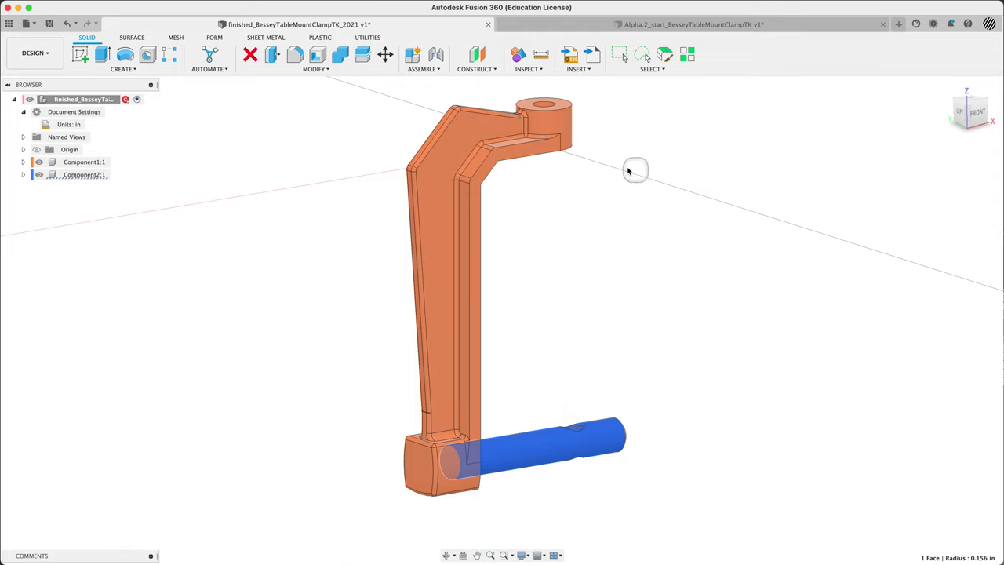
pyautogui.keyDown('shift'); pyautogui.moveTo(683, 337); pyautogui.dragTo(522, 183, button='middle'); pyautogui.keyUp('shift')
pyautogui.click(553, 24)
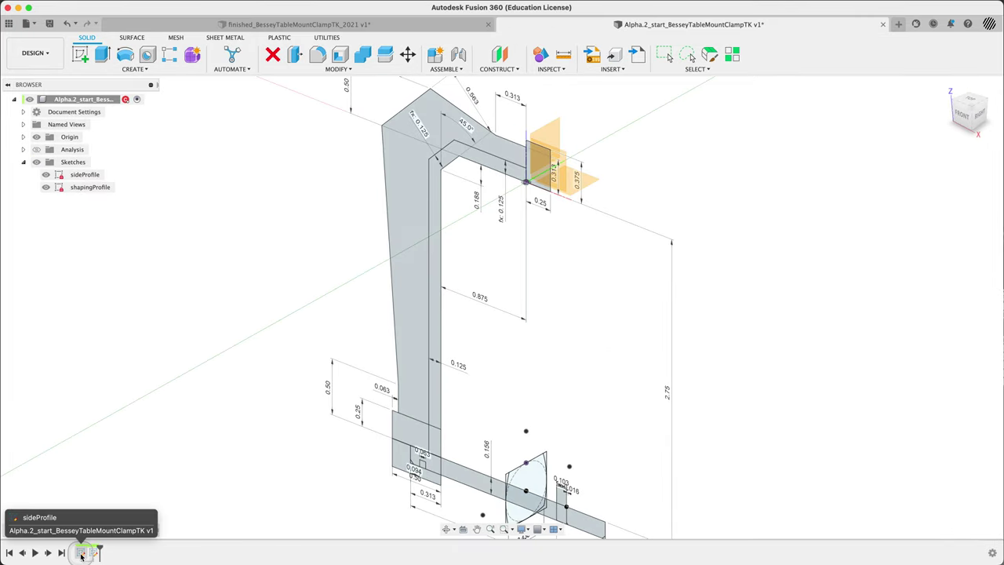
# Step: Start an extrude of sideProfile with the upper arm and vertical strip regions selected
pyautogui.click(285, 421)
pyautogui.scroll(-3, 298, 337)
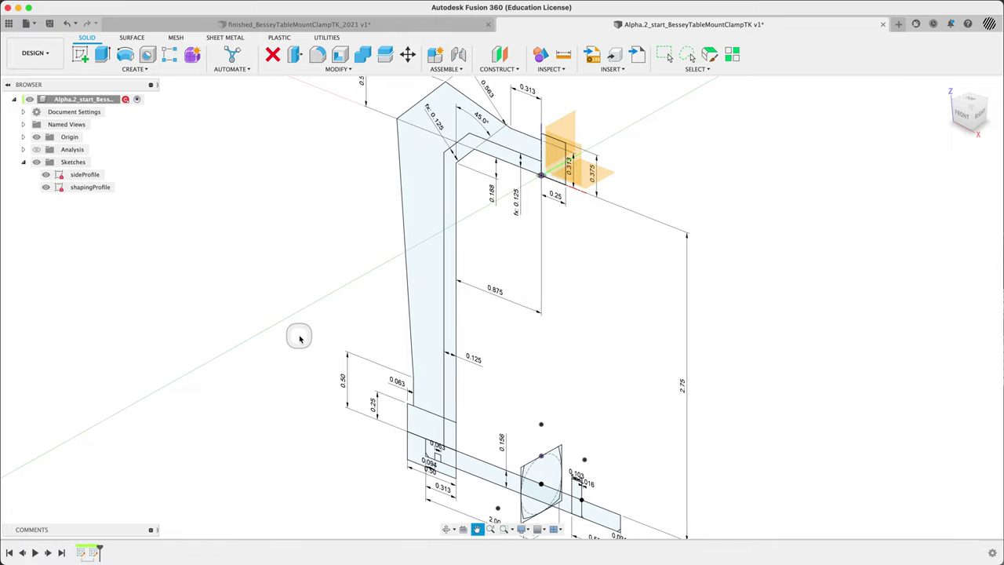
pyautogui.moveTo(300, 337)
pyautogui.keyDown('shift'); pyautogui.mouseDown(button='middle')
pyautogui.moveTo(269, 277)
pyautogui.moveTo(298, 285)
pyautogui.moveTo(271, 290)
pyautogui.moveTo(285, 290)
pyautogui.mouseUp(button='middle'); pyautogui.keyUp('shift')
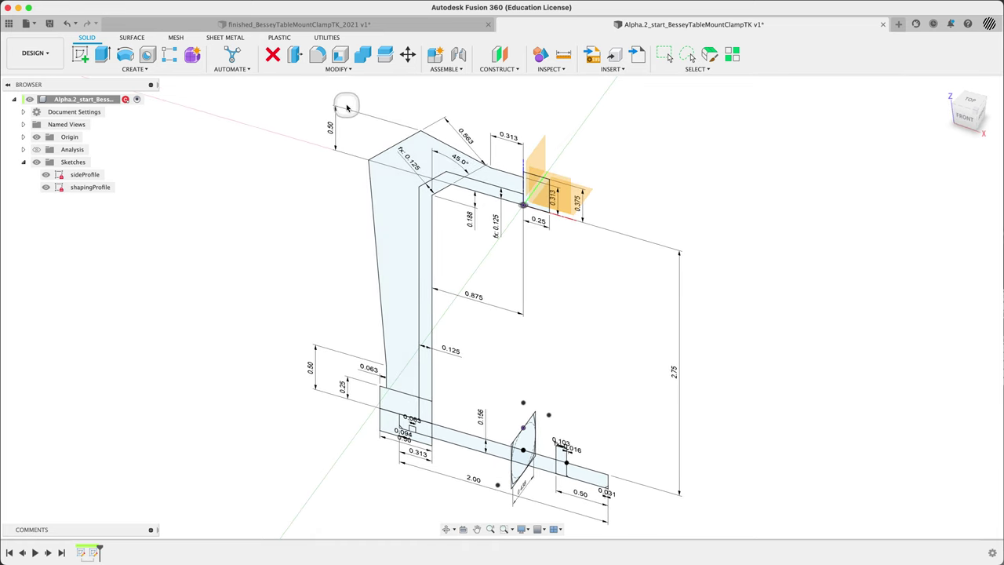
pyautogui.click(102, 55)
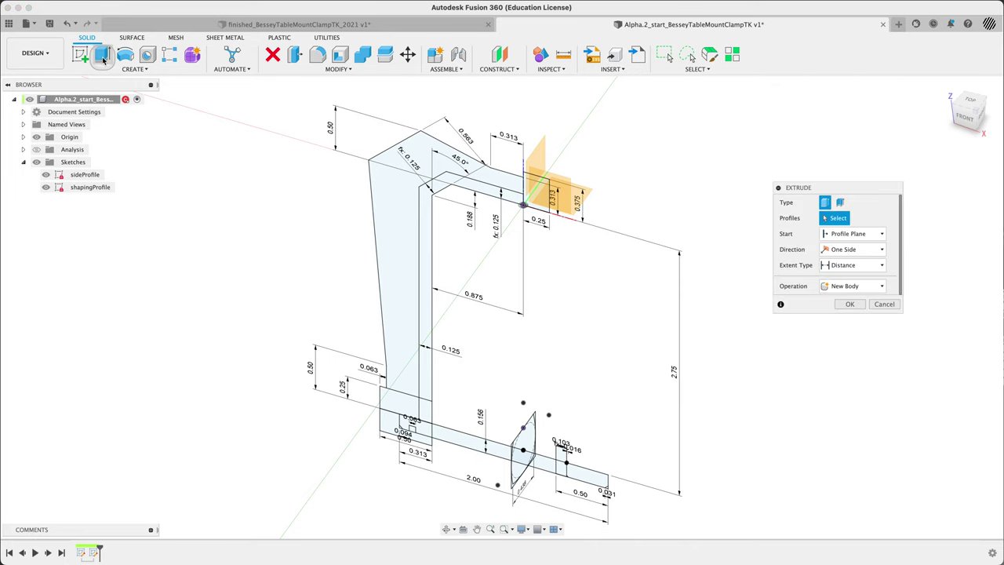
pyautogui.click(404, 259)
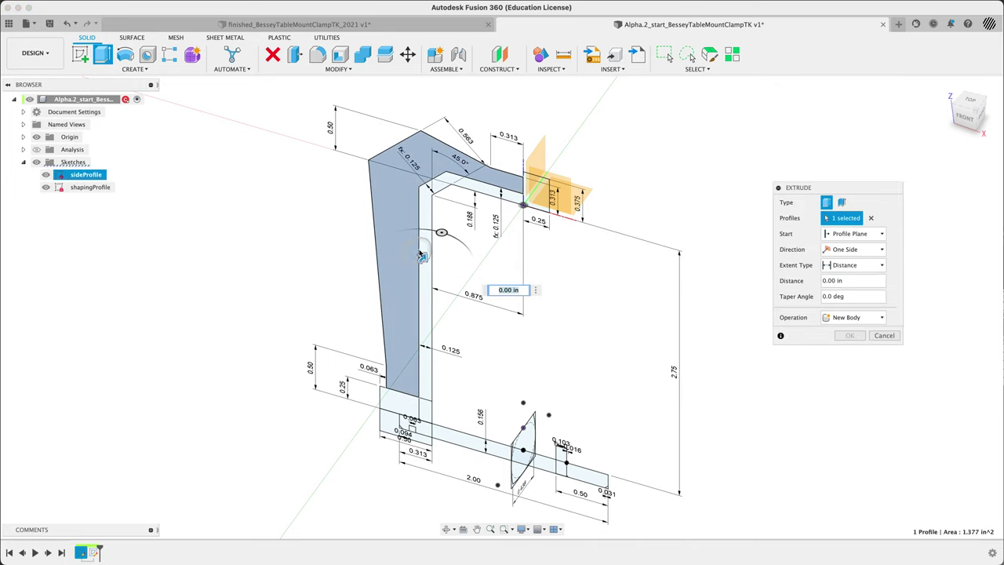
pyautogui.click(422, 248)
pyautogui.moveTo(248, 241)
pyautogui.keyDown('shift'); pyautogui.mouseDown(button='middle')
pyautogui.moveTo(287, 222)
pyautogui.moveTo(231, 243)
pyautogui.mouseUp(button='middle'); pyautogui.keyUp('shift')
pyautogui.moveTo(375, 410)
pyautogui.keyDown('shift'); pyautogui.mouseDown(button='middle')
pyautogui.moveTo(410, 359)
pyautogui.moveTo(393, 354)
pyautogui.moveTo(385, 392)
pyautogui.moveTo(399, 422)
pyautogui.mouseUp(button='middle'); pyautogui.keyUp('shift')
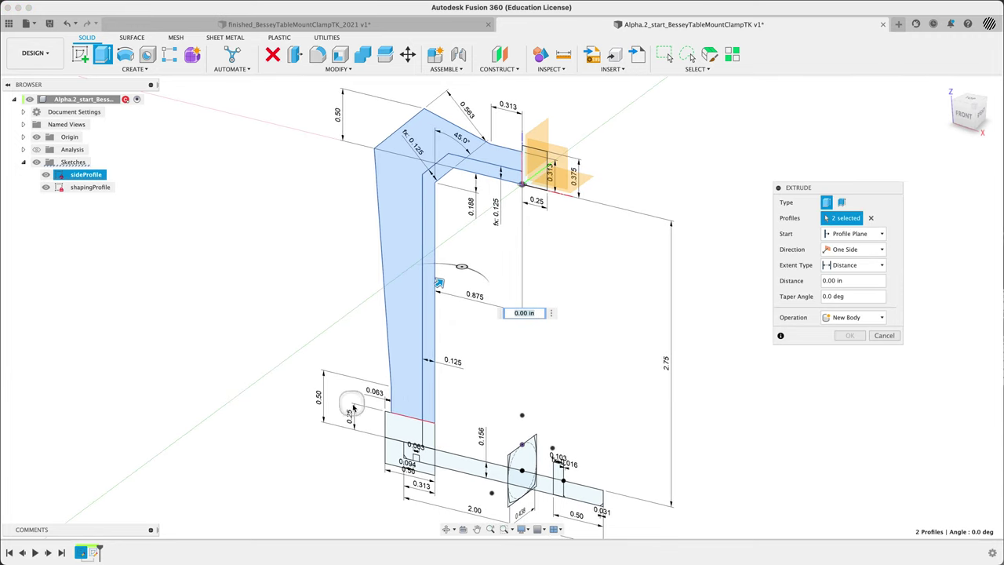
pyautogui.moveTo(356, 461)
pyautogui.keyDown('shift'); pyautogui.mouseDown(button='middle')
pyautogui.moveTo(369, 462)
pyautogui.moveTo(352, 447)
pyautogui.moveTo(358, 397)
pyautogui.mouseUp(button='middle'); pyautogui.keyUp('shift')
pyautogui.scroll(5, 394, 371)
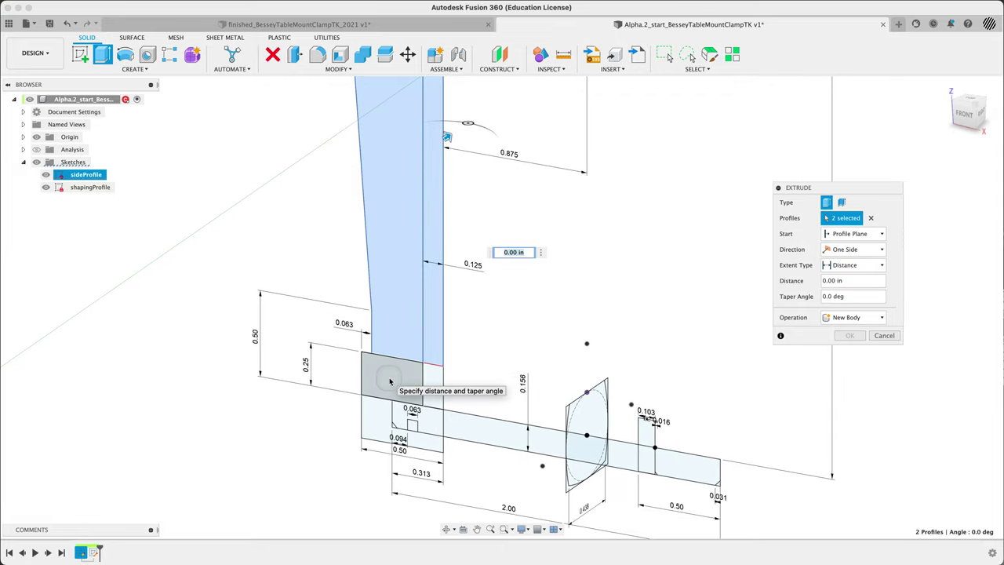
pyautogui.moveTo(536, 335)
pyautogui.keyDown('shift'); pyautogui.mouseDown(button='middle')
pyautogui.moveTo(511, 336)
pyautogui.moveTo(513, 345)
pyautogui.moveTo(543, 339)
pyautogui.moveTo(518, 334)
pyautogui.moveTo(529, 320)
pyautogui.moveTo(511, 332)
pyautogui.moveTo(494, 372)
pyautogui.mouseUp(button='middle'); pyautogui.keyUp('shift')
pyautogui.scroll(3, 512, 326)
pyautogui.scroll(-6, 513, 327)
# Step: Drop the large outer profile and add the small base profiles to the extrusion
pyautogui.click(415, 213)
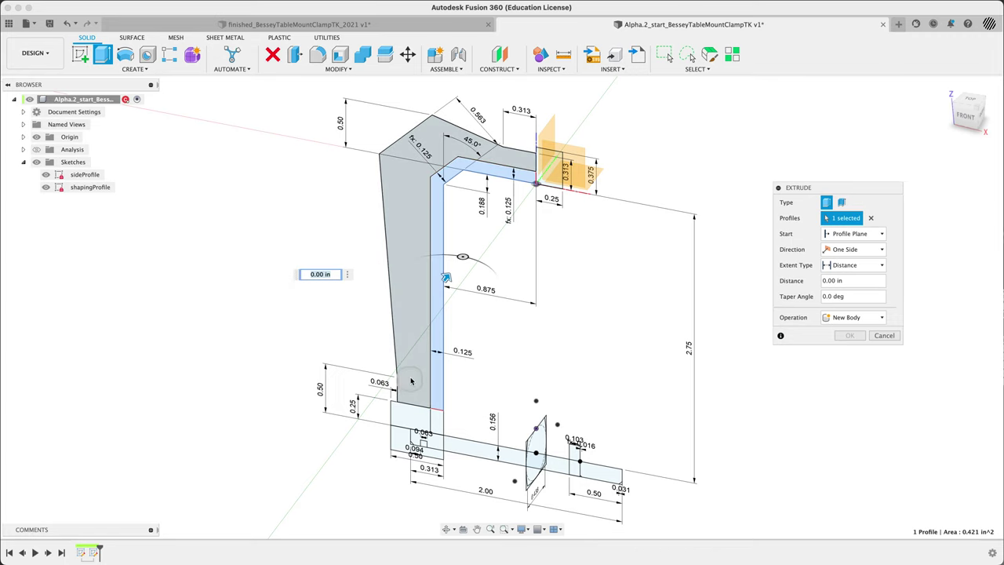
pyautogui.click(510, 362)
pyautogui.click(520, 379)
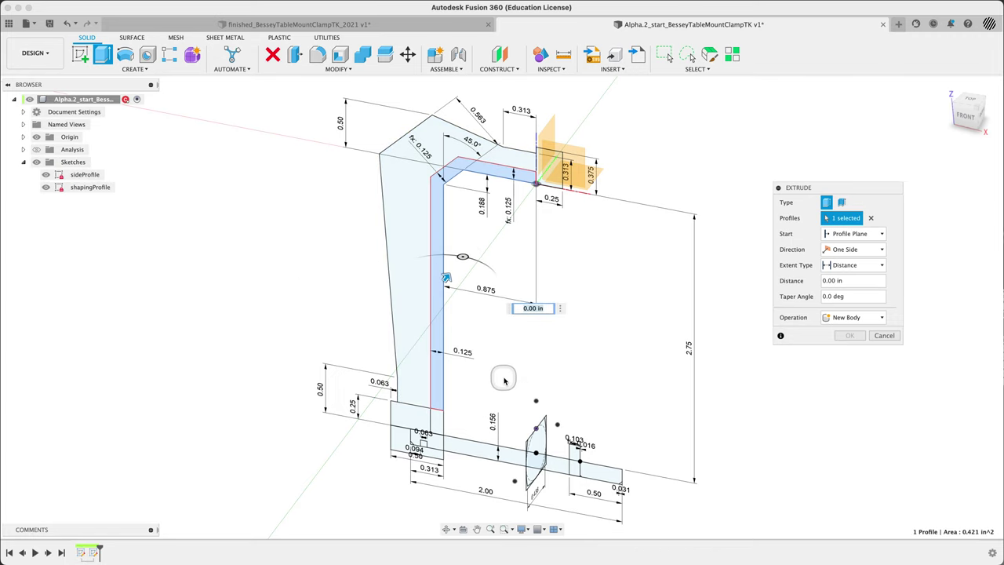
pyautogui.scroll(-3, 501, 369)
pyautogui.click(450, 385)
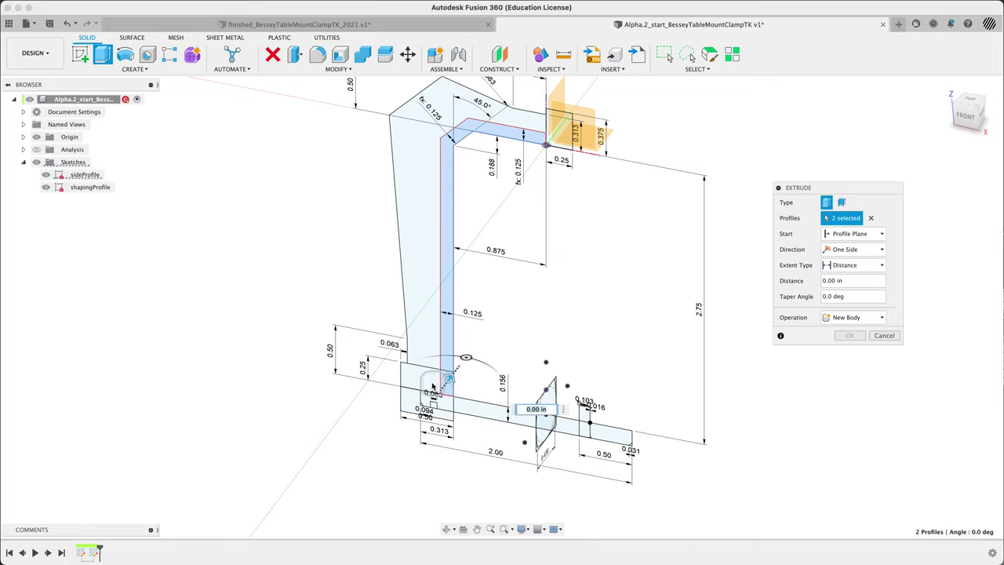
pyautogui.click(419, 384)
pyautogui.click(420, 388)
# Step: Set the extrusion distance to 1 in
pyautogui.scroll(3, 420, 392)
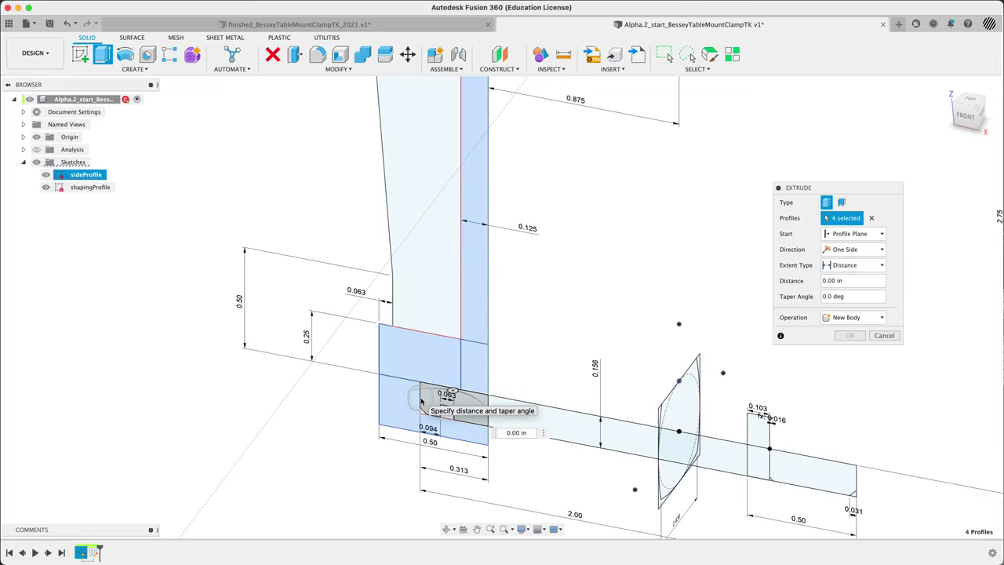
pyautogui.scroll(3, 421, 401)
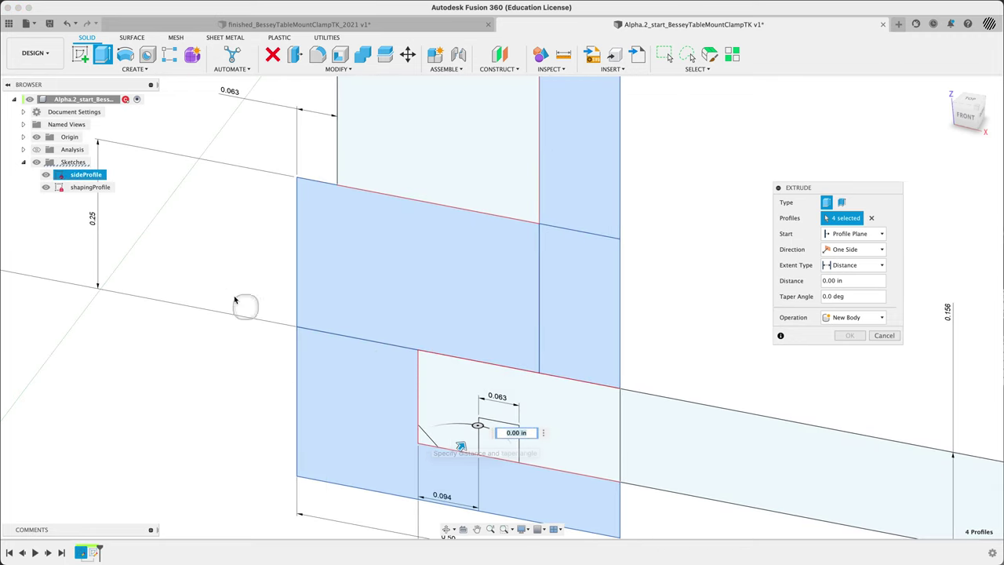
pyautogui.click(712, 272)
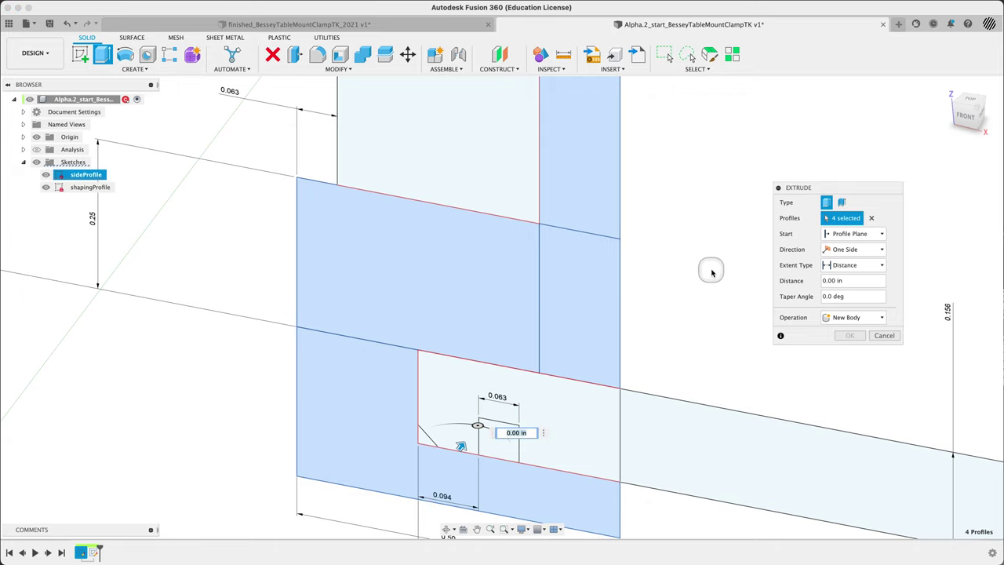
pyautogui.click(696, 69)
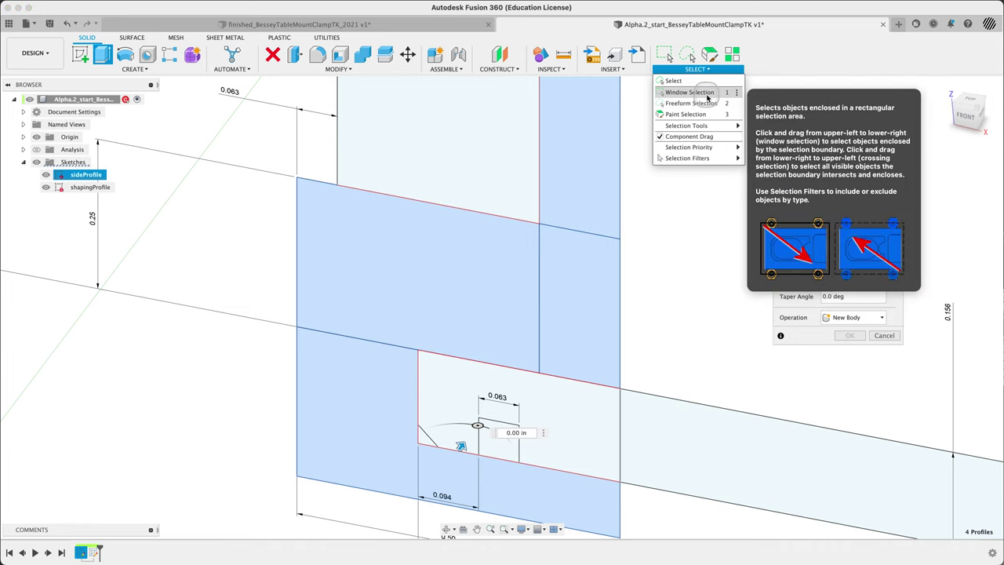
pyautogui.click(679, 283)
pyautogui.press('Return')
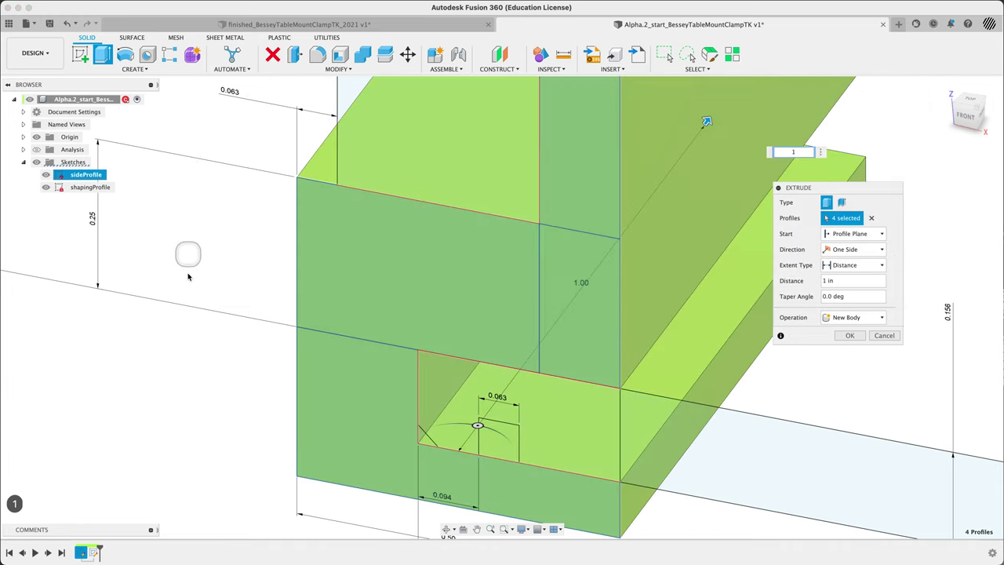
pyautogui.scroll(-5, 267, 313)
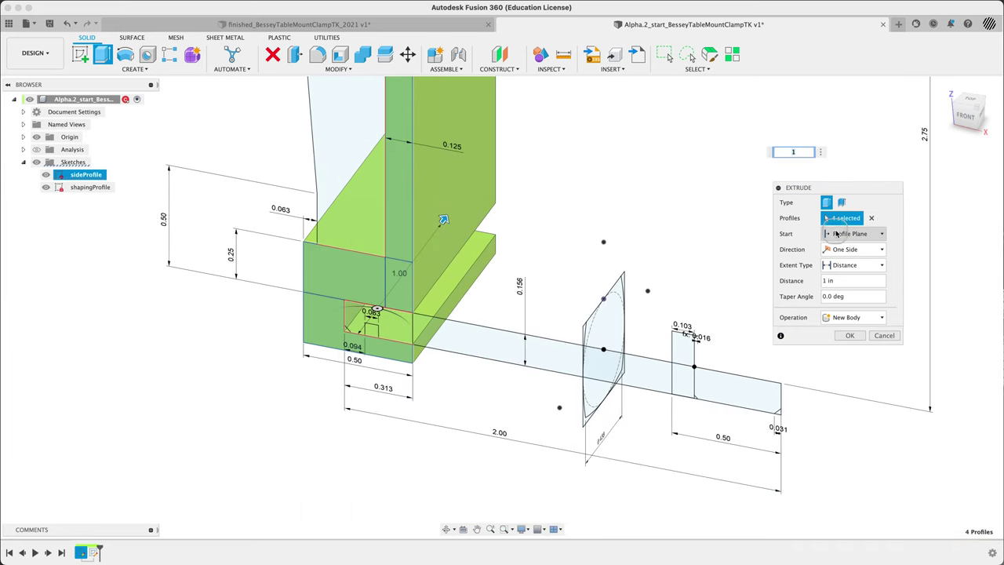
# Step: Reselect the seven frame profiles, from the tall column to the small triangle, at 1 in
pyautogui.click(871, 218)
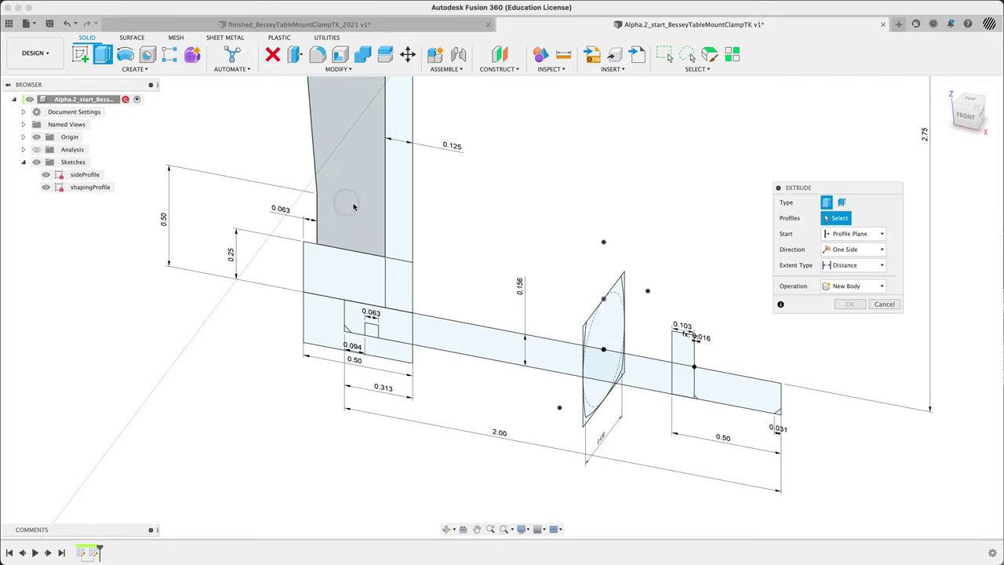
pyautogui.click(395, 214)
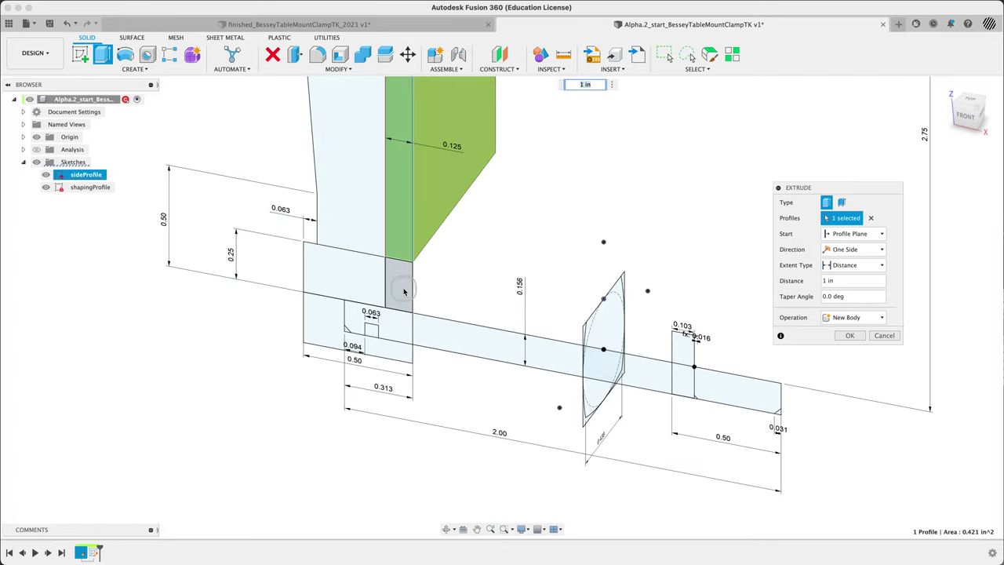
pyautogui.click(400, 284)
pyautogui.click(360, 287)
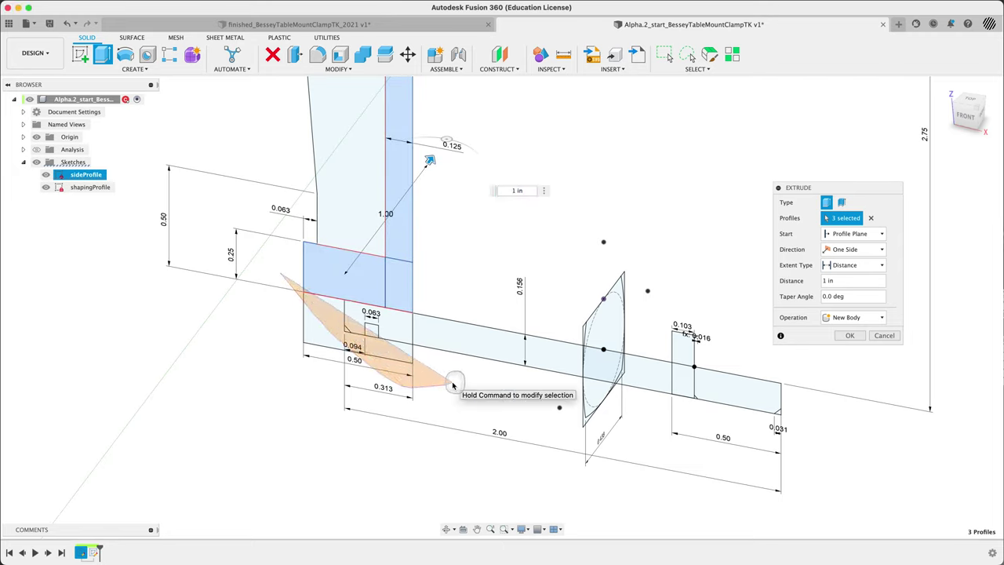
pyautogui.write('1')
pyautogui.click(354, 322)
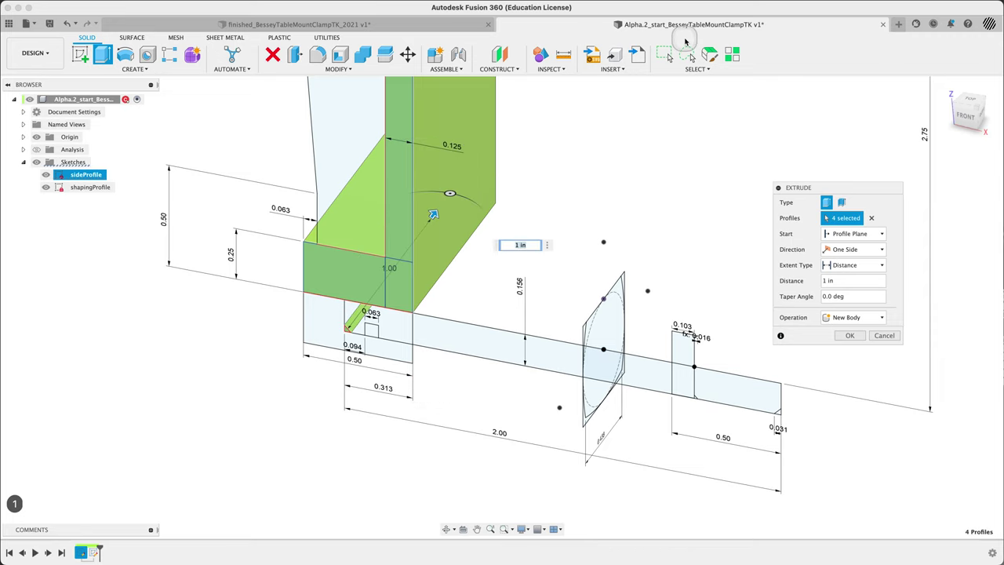
pyautogui.click(290, 323)
pyautogui.moveTo(269, 290); pyautogui.dragTo(439, 390)
pyautogui.click(345, 328)
pyautogui.click(213, 394)
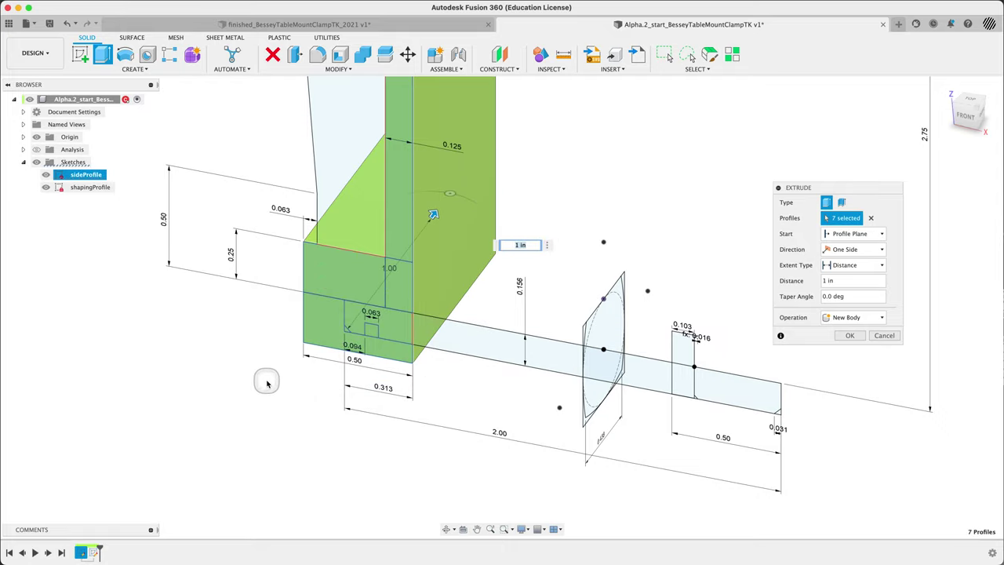
pyautogui.keyDown('shift'); pyautogui.moveTo(267, 382); pyautogui.dragTo(484, 274, button='middle'); pyautogui.keyUp('shift')
# Step: Set the extrusion Direction to Symmetric with Whole Length measurement, then view the finished clamp
pyautogui.click(854, 250)
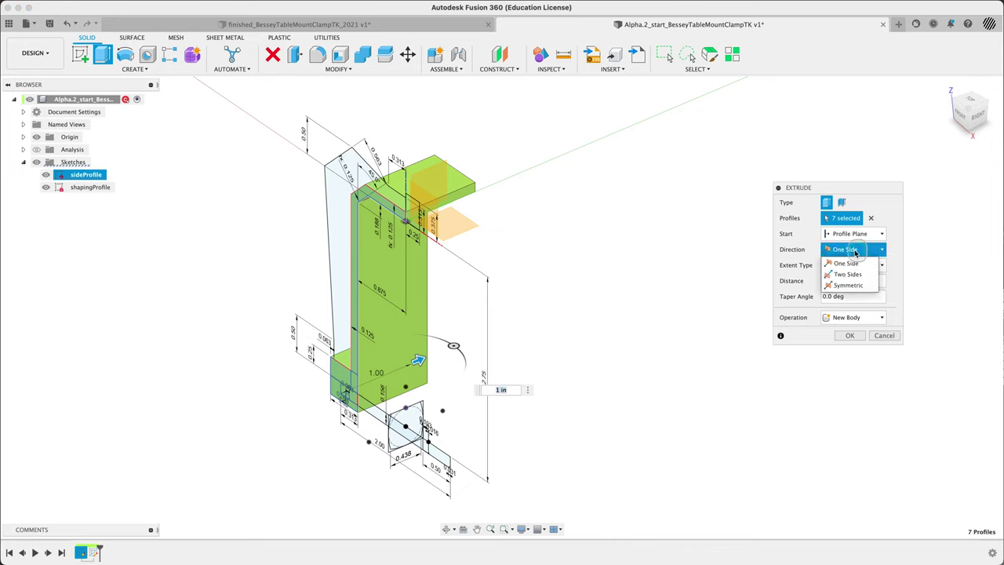
pyautogui.click(855, 286)
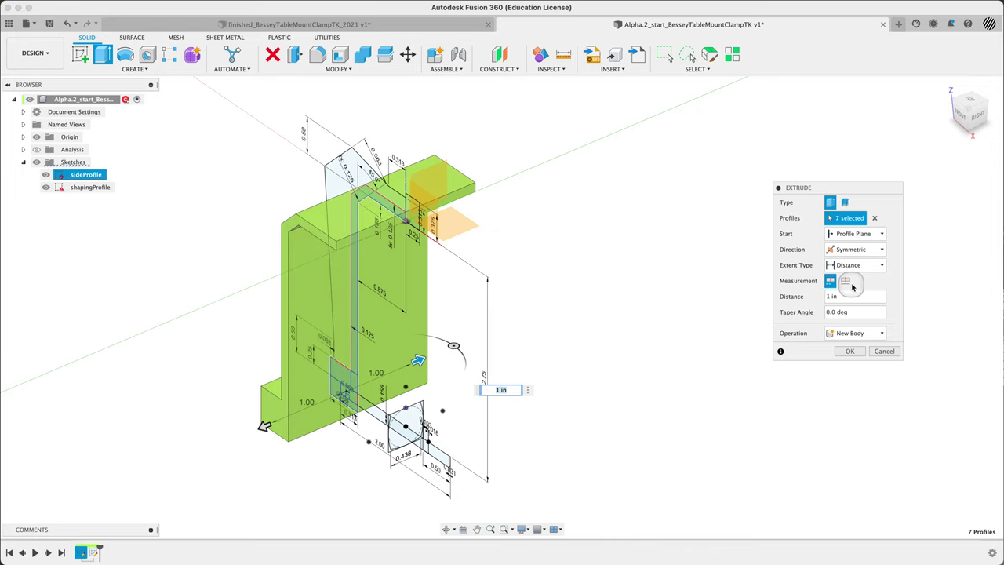
pyautogui.click(846, 280)
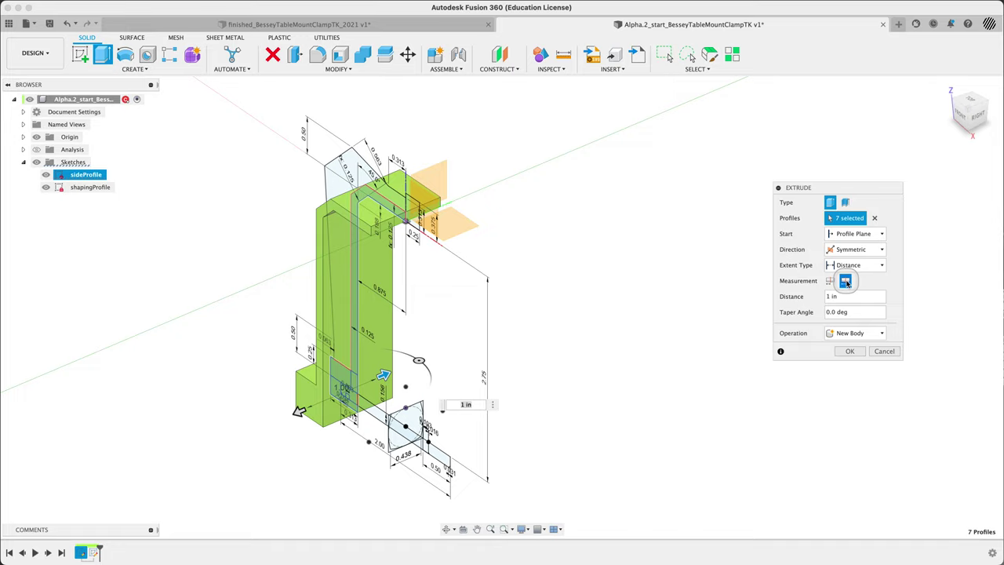
pyautogui.keyDown('shift'); pyautogui.moveTo(535, 257); pyautogui.dragTo(577, 243, button='middle'); pyautogui.keyUp('shift')
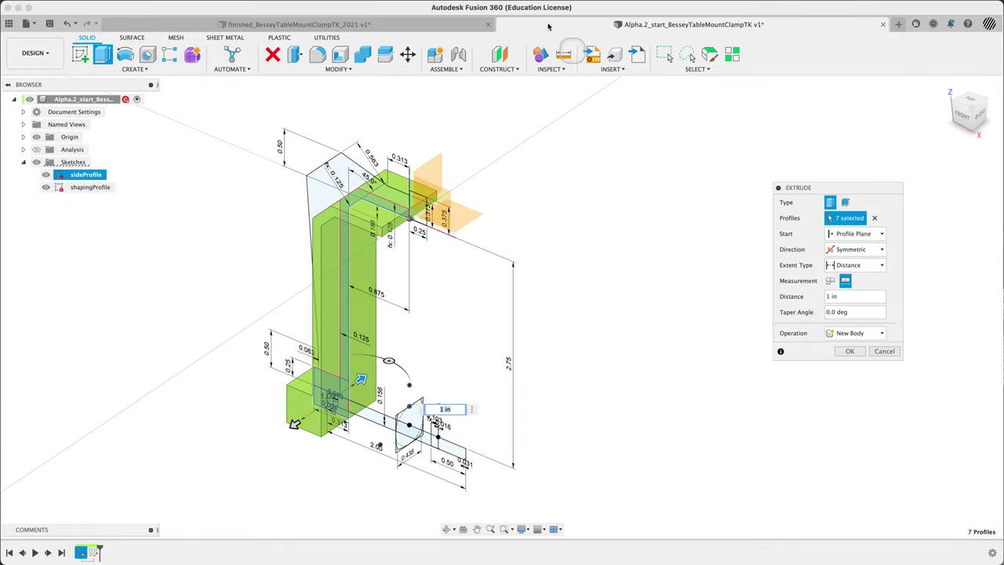
pyautogui.click(411, 26)
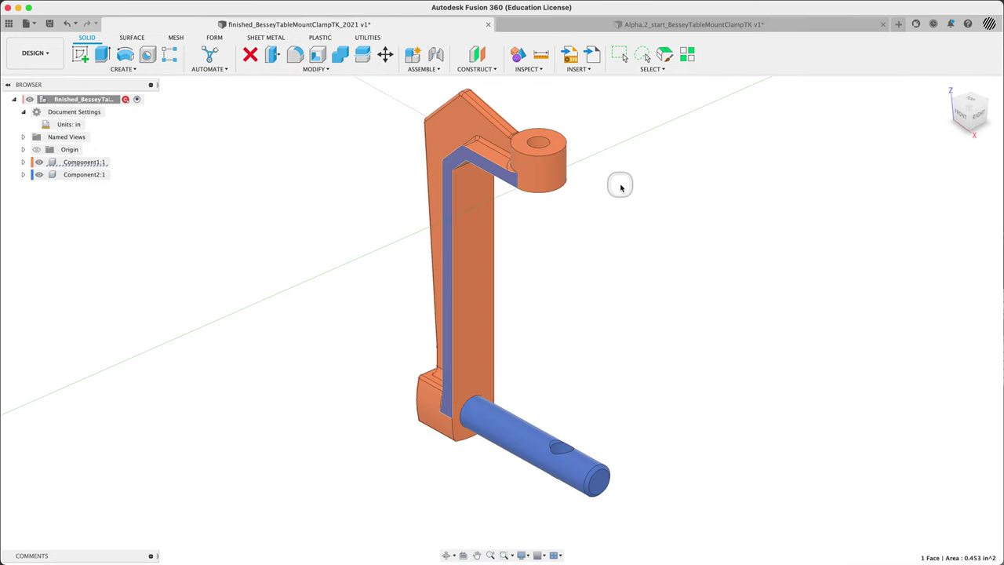
# Step: Edit the first Extrude to 0.5 in symmetric, hide the origin planes, and confirm
pyautogui.keyDown('shift'); pyautogui.moveTo(619, 183); pyautogui.dragTo(549, 196, button='middle'); pyautogui.keyUp('shift')
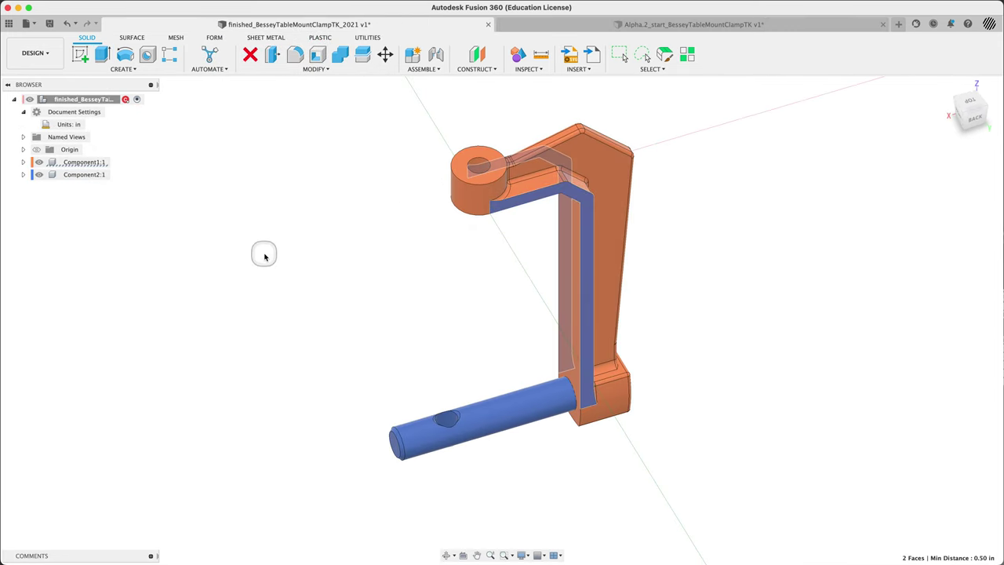
pyautogui.click(572, 33)
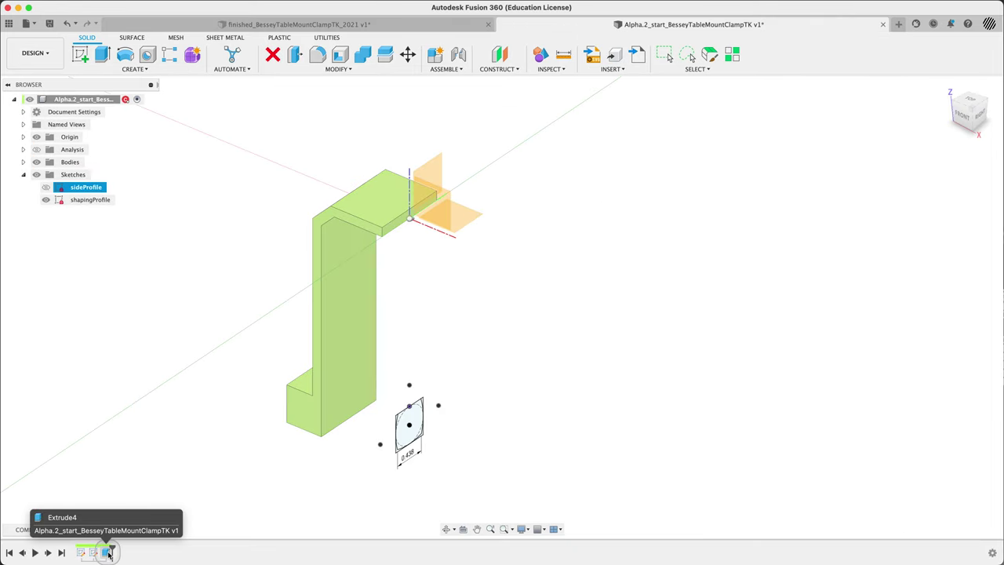
pyautogui.doubleClick(83, 553)
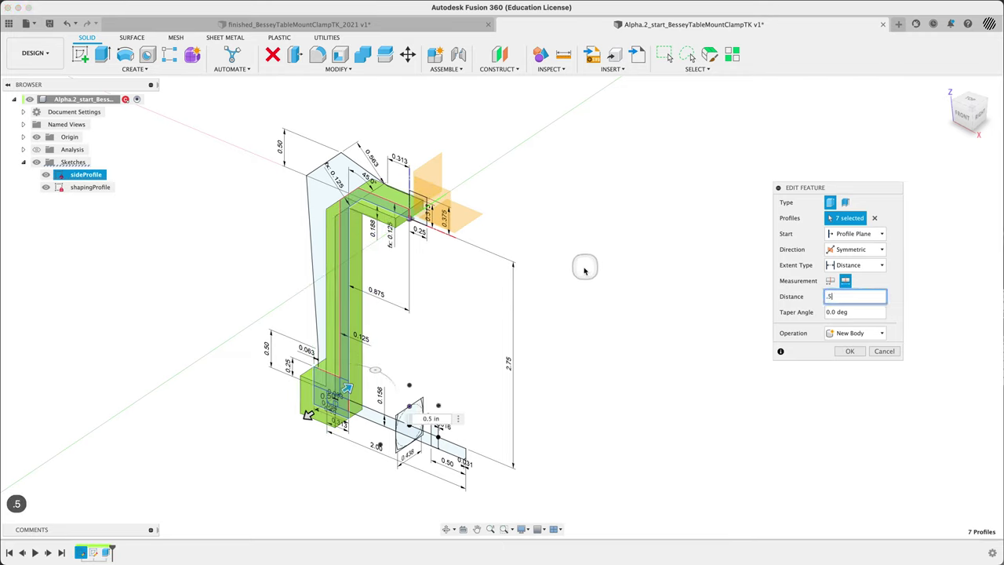
pyautogui.keyDown('shift'); pyautogui.moveTo(582, 273); pyautogui.dragTo(592, 248, button='middle'); pyautogui.keyUp('shift')
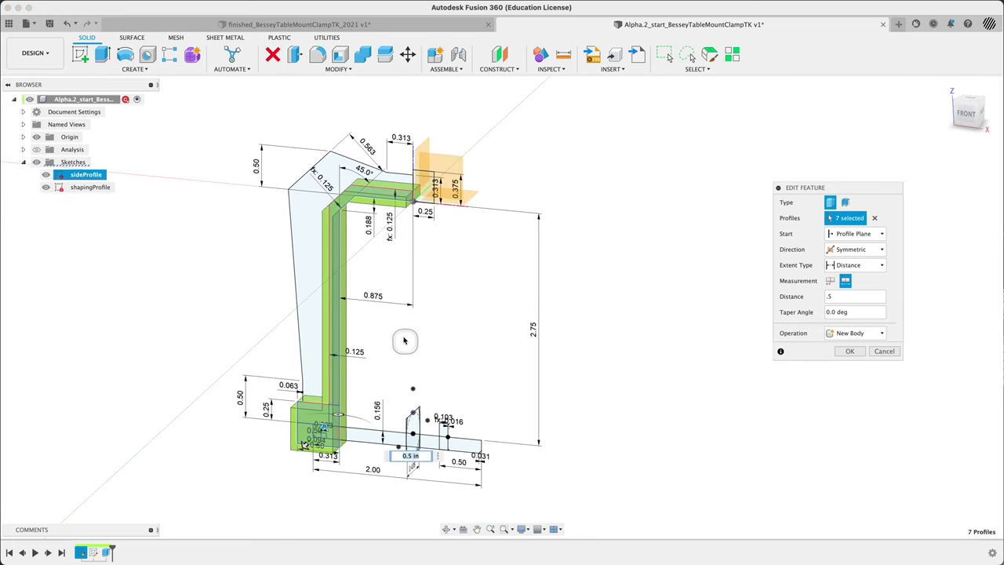
pyautogui.click(36, 137)
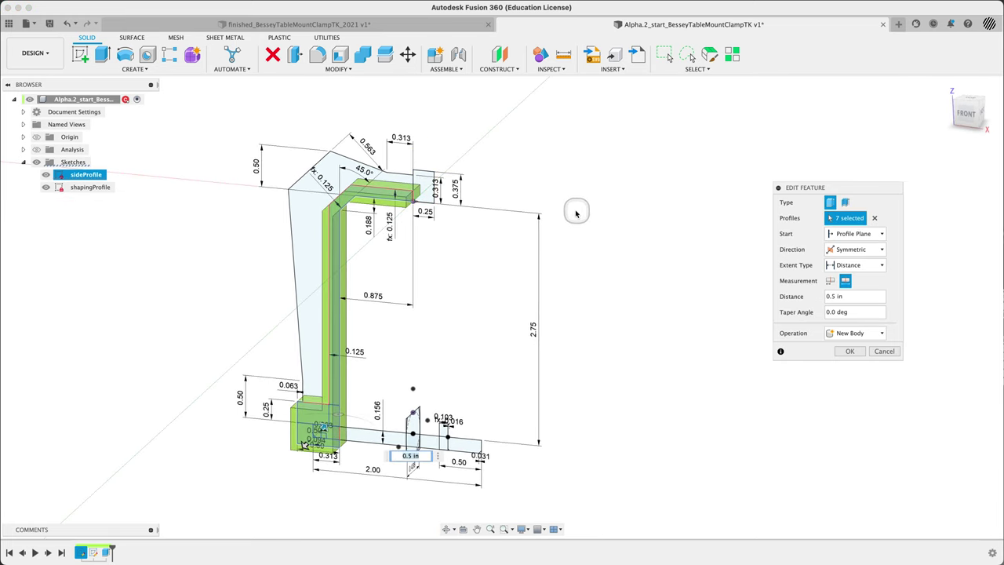
pyautogui.scroll(3, 420, 232)
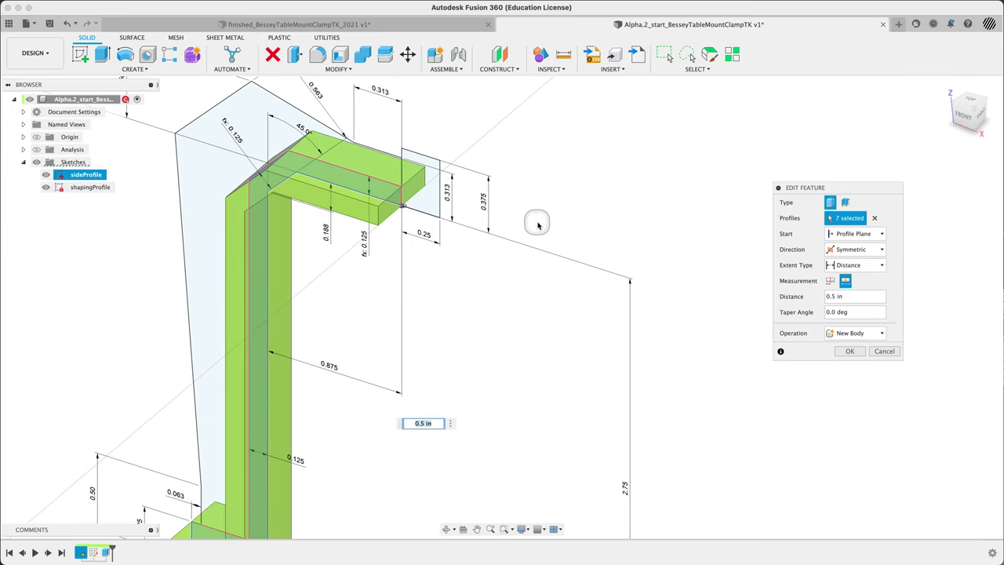
pyautogui.moveTo(510, 390); pyautogui.dragTo(544, 269, button='middle')
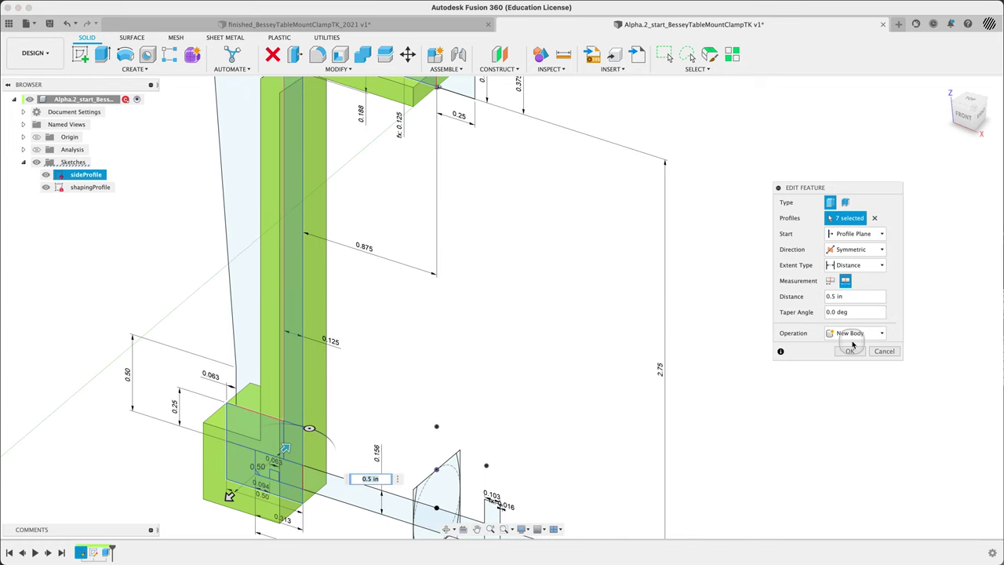
pyautogui.click(850, 352)
# Step: Show the sideProfile sketch and extrude the outer profile symmetrically, (1/8)*1 in total, joined to the frame
pyautogui.scroll(-5, 488, 354)
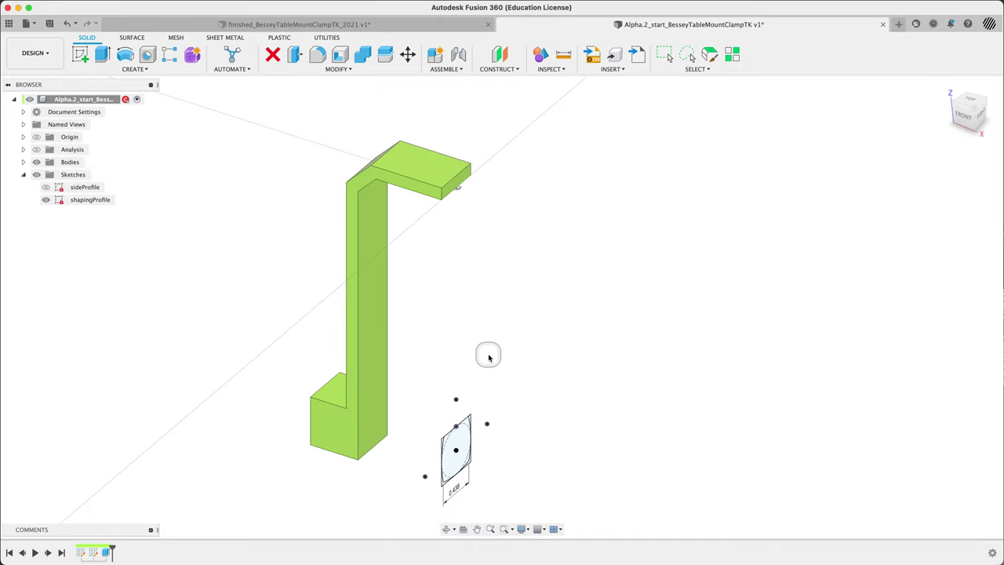
pyautogui.moveTo(563, 308)
pyautogui.keyDown('shift'); pyautogui.mouseDown(button='middle')
pyautogui.moveTo(513, 316)
pyautogui.moveTo(456, 230)
pyautogui.mouseUp(button='middle'); pyautogui.keyUp('shift')
pyautogui.click(46, 188)
pyautogui.press('e')
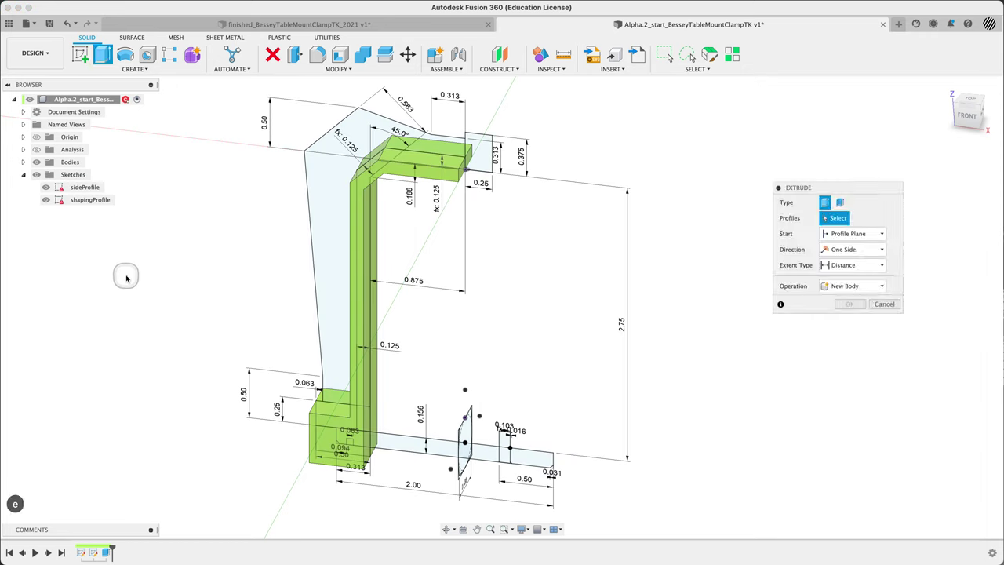
pyautogui.click(341, 239)
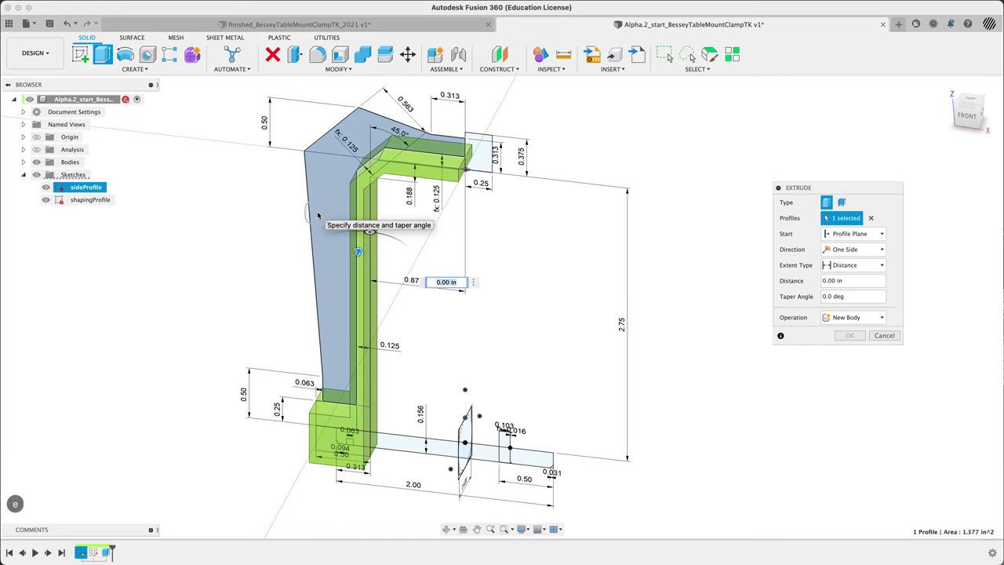
pyautogui.keyDown('shift'); pyautogui.moveTo(544, 262); pyautogui.dragTo(510, 287, button='middle'); pyautogui.keyUp('shift')
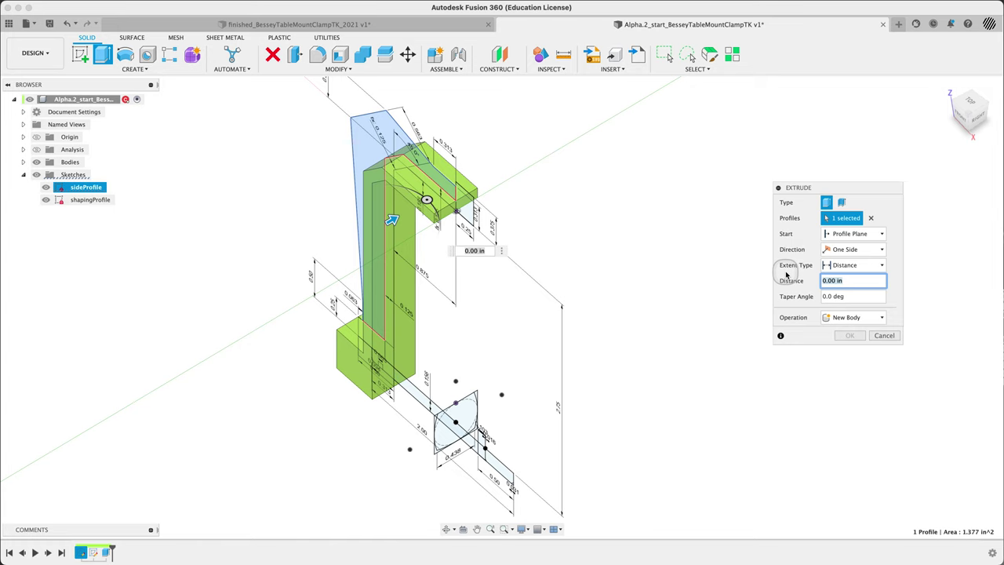
pyautogui.click(839, 250)
pyautogui.click(845, 284)
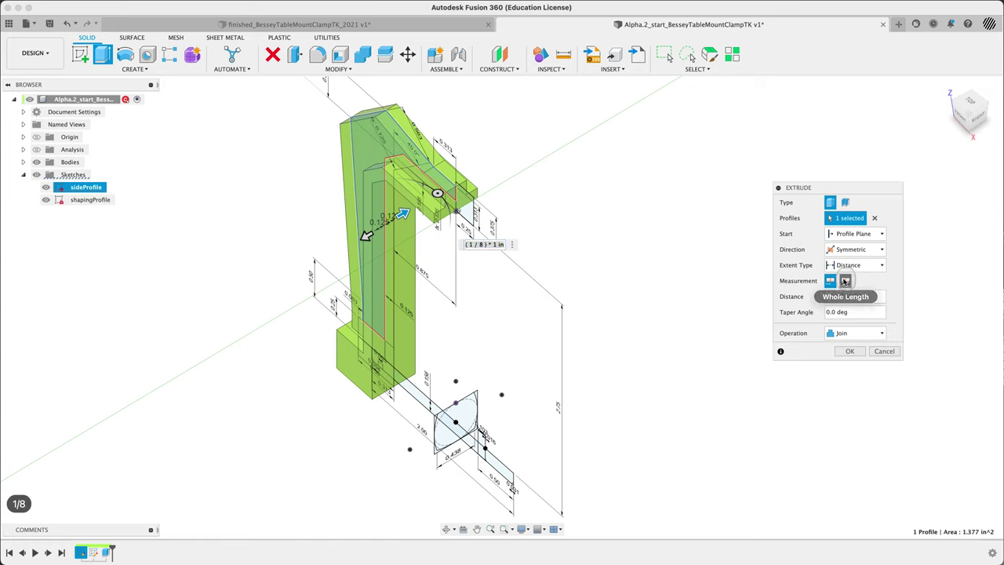
pyautogui.keyDown('shift'); pyautogui.moveTo(665, 342); pyautogui.dragTo(741, 337, button='middle'); pyautogui.keyUp('shift')
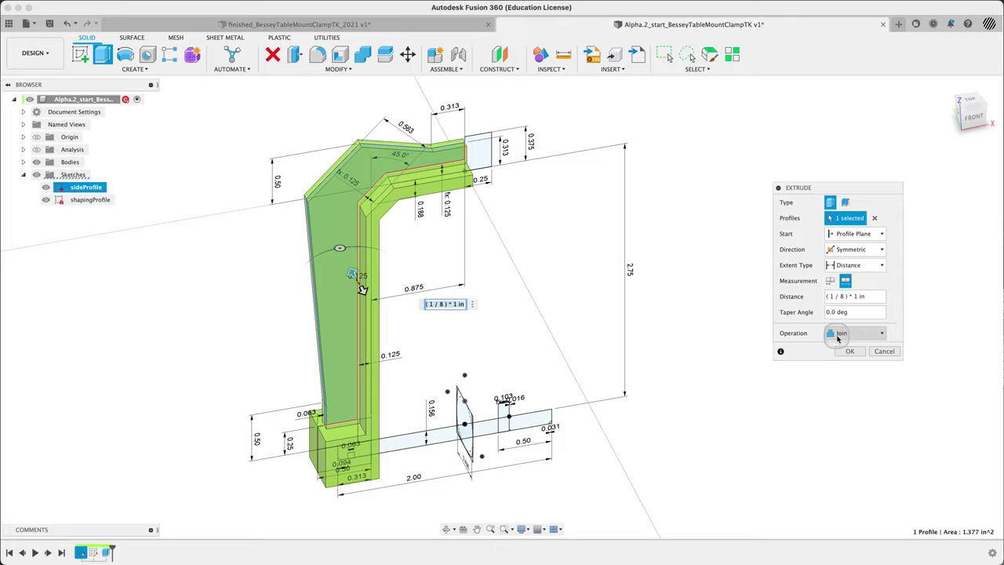
pyautogui.click(850, 351)
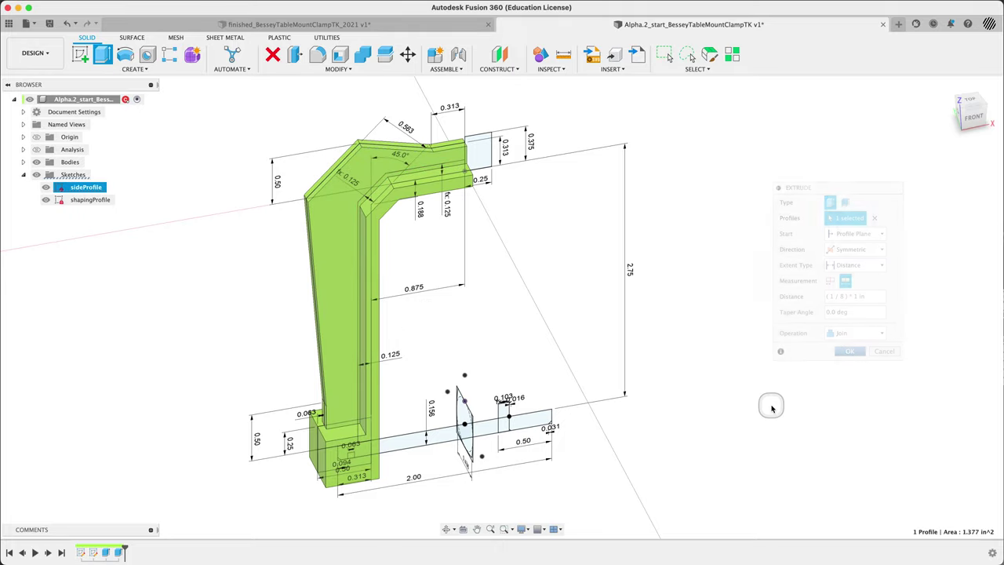
# Step: Orbit around the frame to inspect the new extrusion from side and front-right views
pyautogui.moveTo(769, 399)
pyautogui.keyDown('shift'); pyautogui.mouseDown(button='middle')
pyautogui.moveTo(834, 379)
pyautogui.moveTo(706, 399)
pyautogui.moveTo(708, 308)
pyautogui.moveTo(719, 381)
pyautogui.moveTo(679, 397)
pyautogui.moveTo(731, 394)
pyautogui.moveTo(694, 365)
pyautogui.mouseUp(button='middle'); pyautogui.keyUp('shift')
pyautogui.keyDown('shift'); pyautogui.moveTo(559, 296); pyautogui.dragTo(530, 328, button='middle'); pyautogui.keyUp('shift')
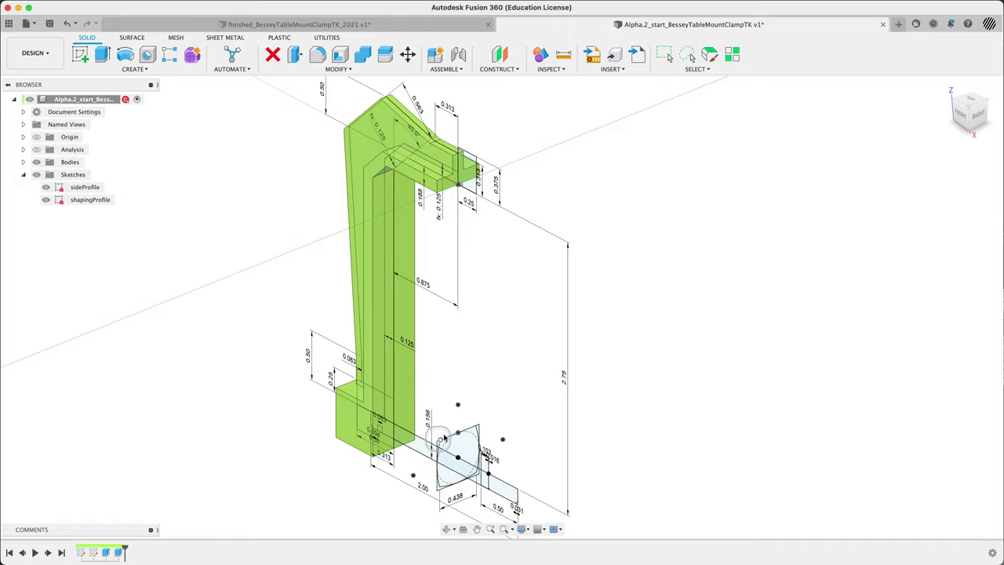
pyautogui.moveTo(594, 301)
pyautogui.keyDown('shift'); pyautogui.mouseDown(button='middle')
pyautogui.moveTo(620, 287)
pyautogui.moveTo(600, 298)
pyautogui.moveTo(618, 306)
pyautogui.moveTo(606, 299)
pyautogui.mouseUp(button='middle'); pyautogui.keyUp('shift')
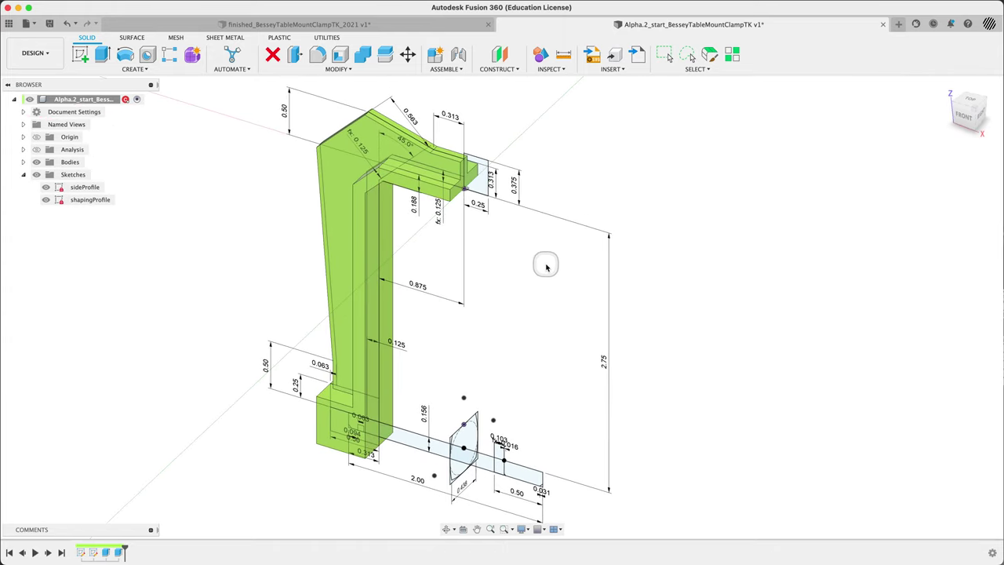
pyautogui.keyDown('shift'); pyautogui.moveTo(506, 441); pyautogui.dragTo(518, 415, button='middle'); pyautogui.keyUp('shift')
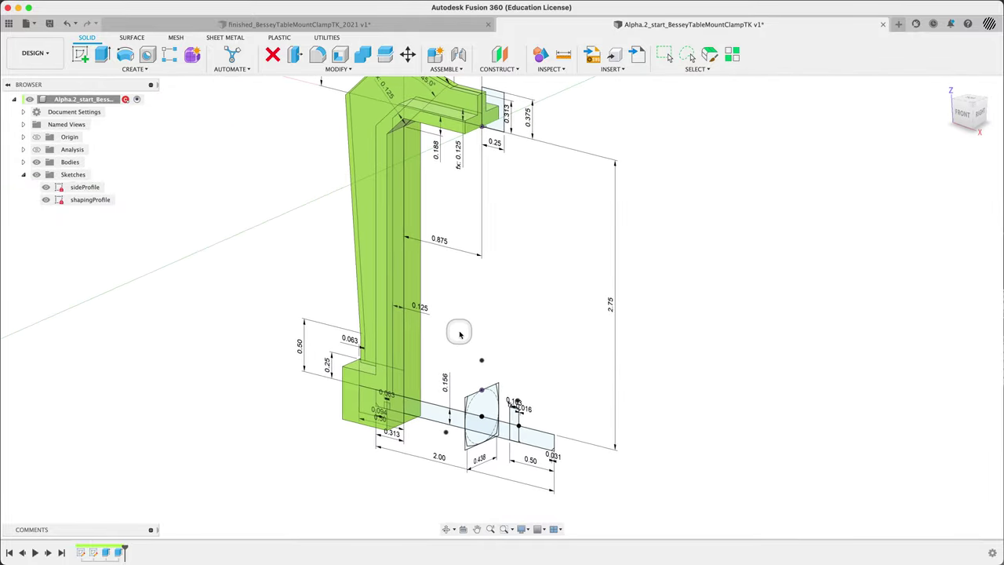
pyautogui.moveTo(460, 329); pyautogui.dragTo(486, 332, button='middle')
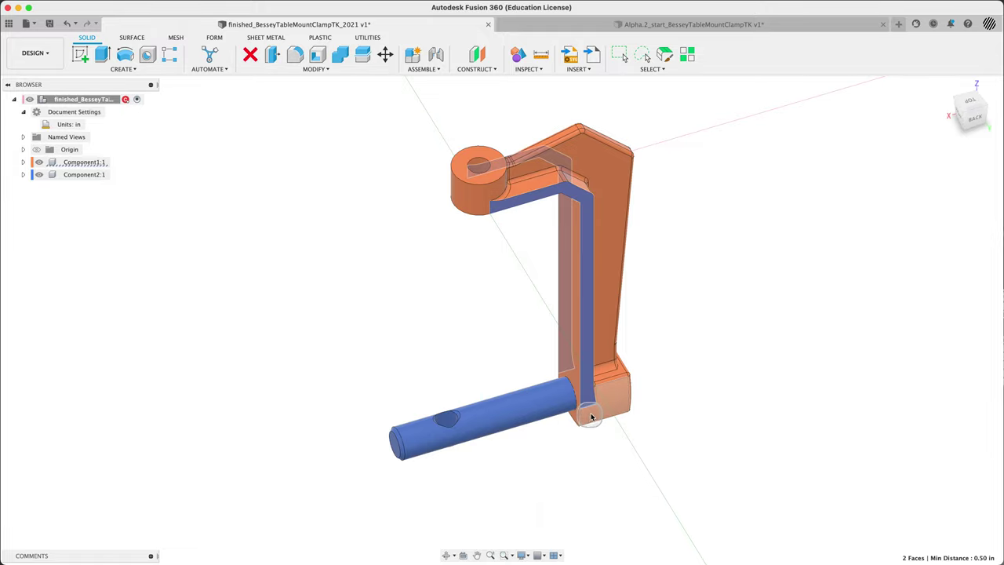
pyautogui.keyDown('shift'); pyautogui.moveTo(691, 410); pyautogui.dragTo(598, 361, button='middle'); pyautogui.keyUp('shift')
pyautogui.scroll(10, 502, 446)
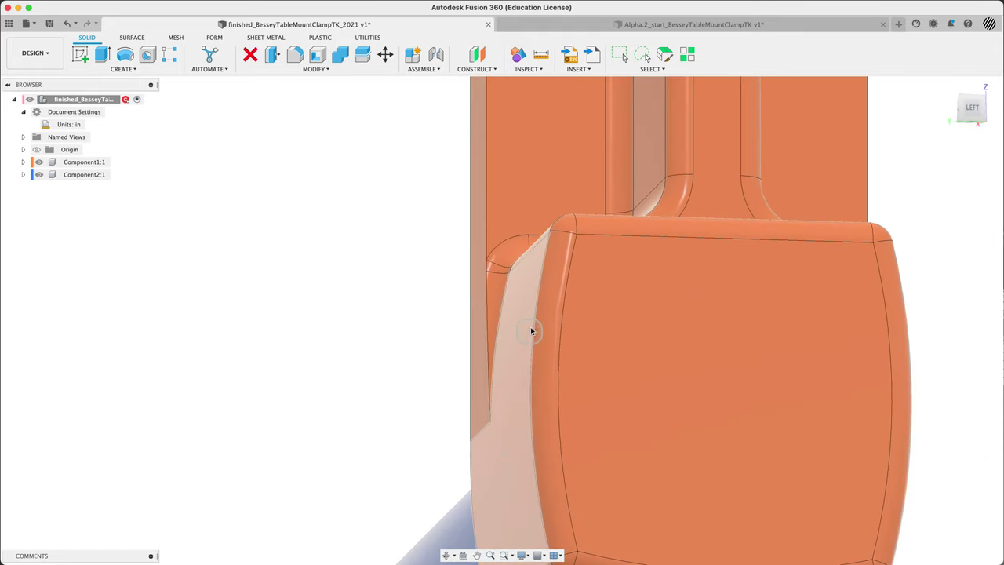
pyautogui.scroll(-5, 446, 406)
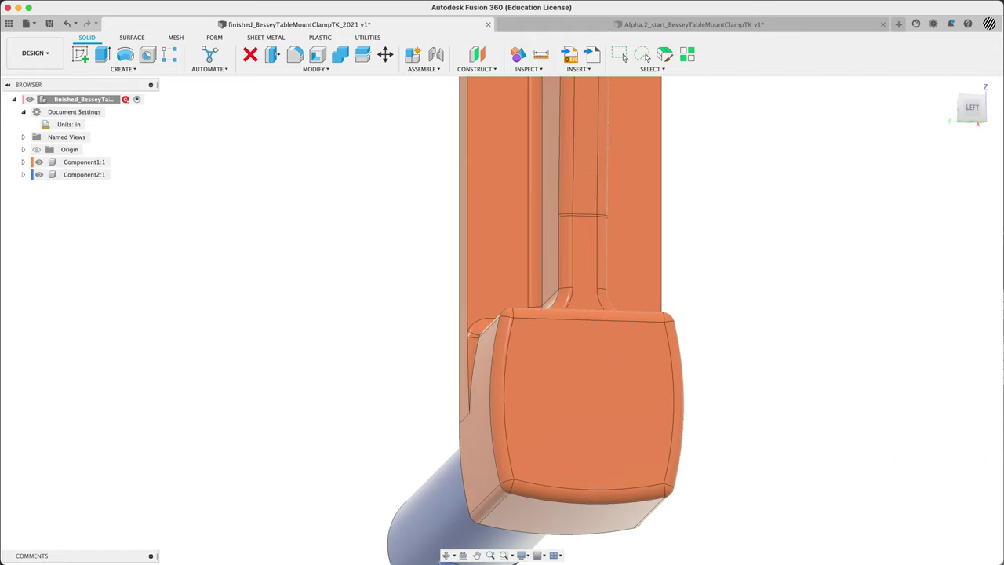
pyautogui.click(580, 25)
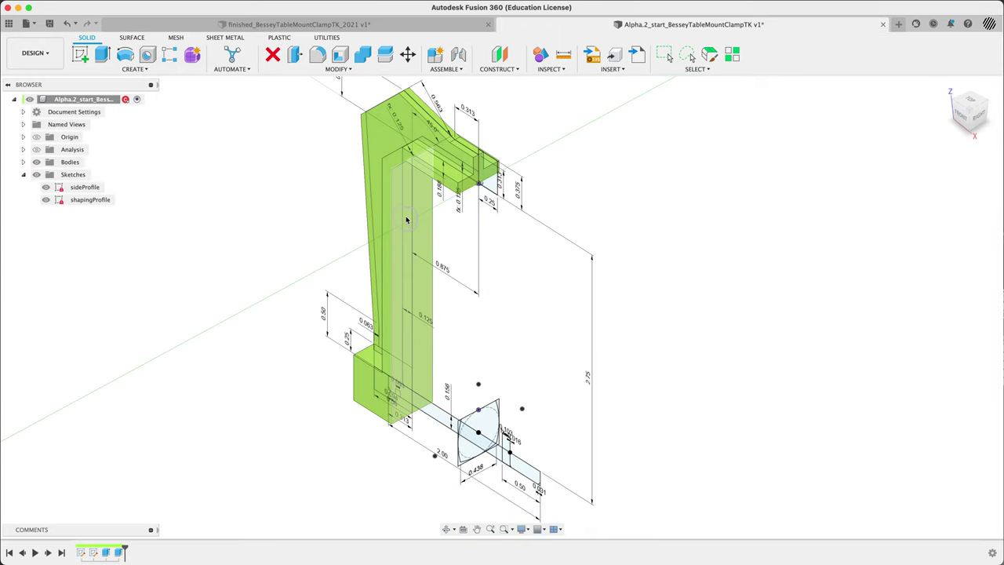
# Step: Edit the frame extrusion to Two Sides, extending the first side To Object at a picked target
pyautogui.doubleClick(118, 551)
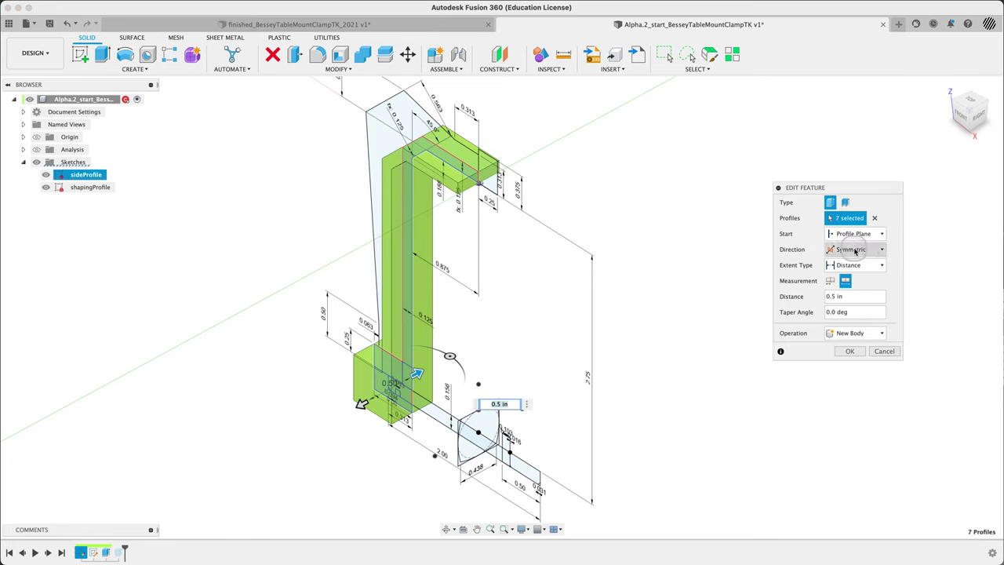
pyautogui.click(865, 249)
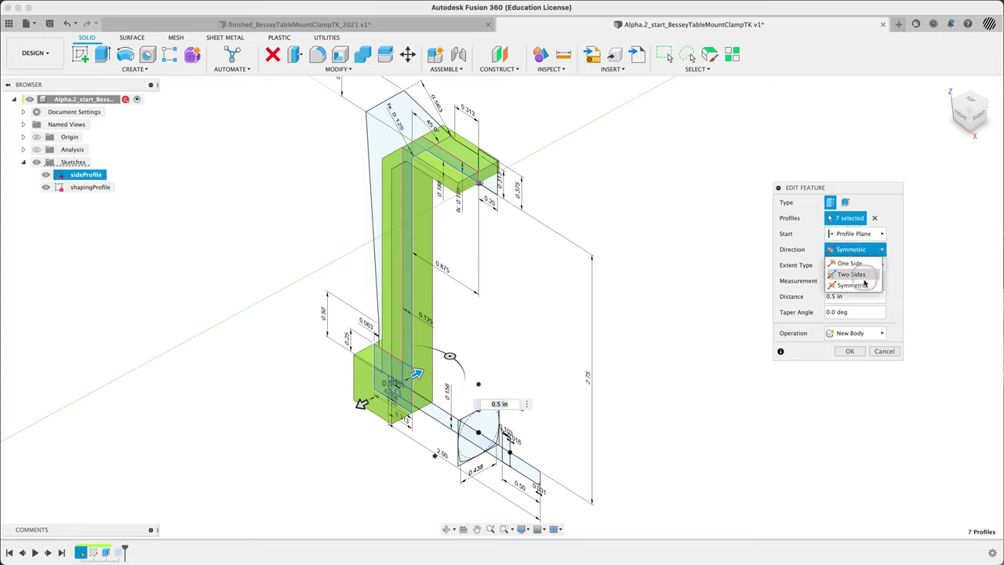
pyautogui.click(851, 274)
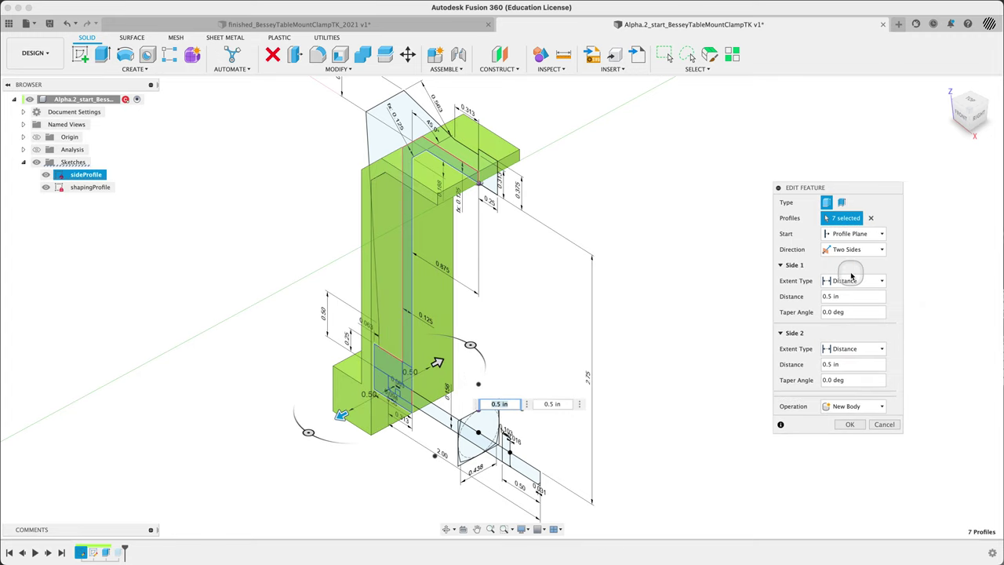
pyautogui.click(850, 284)
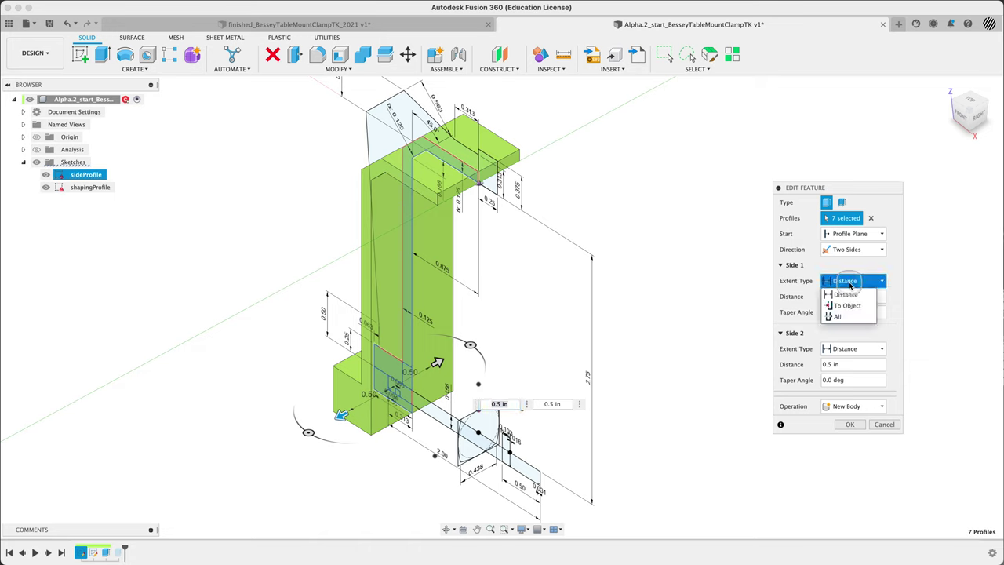
pyautogui.click(839, 305)
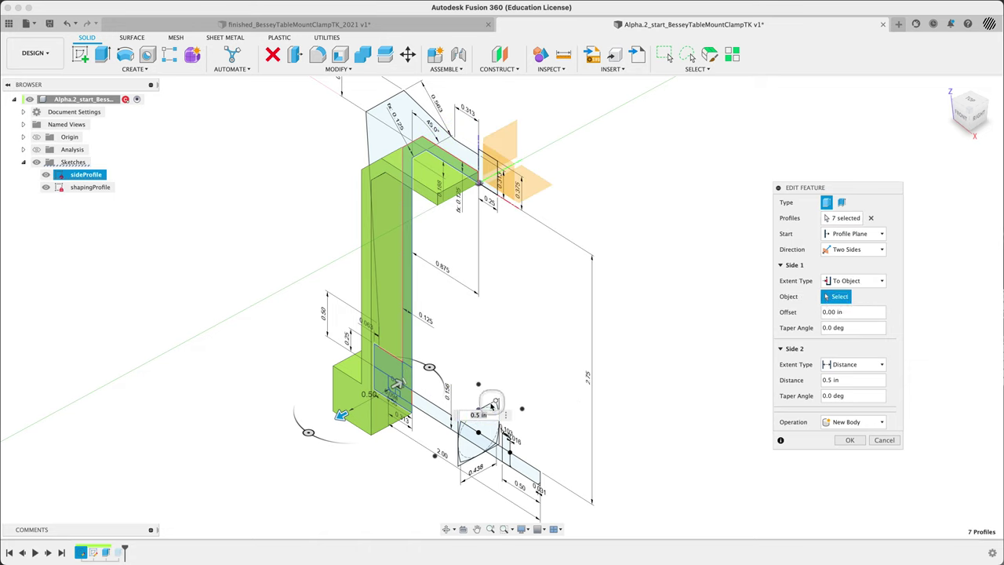
pyautogui.click(501, 402)
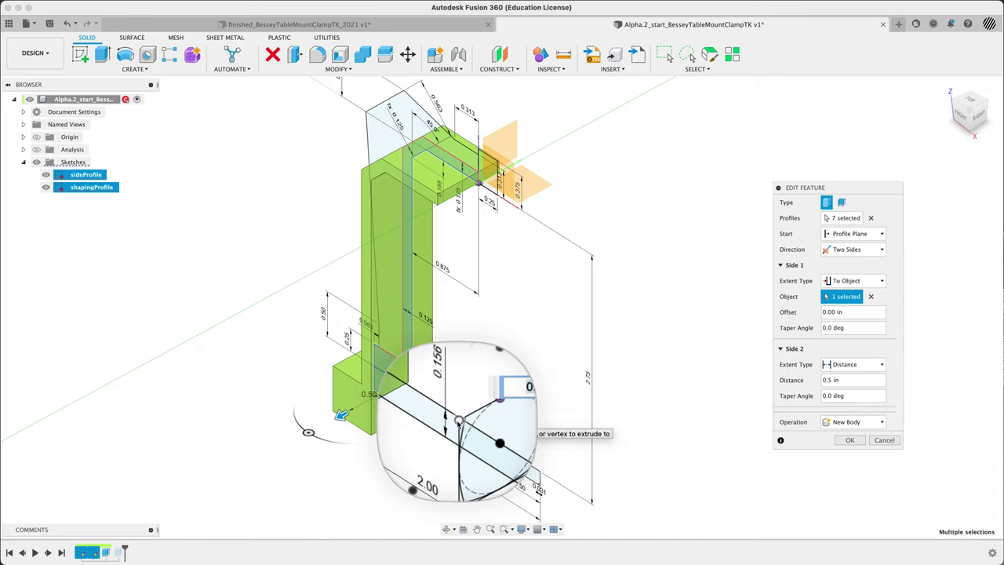
# Step: Extend the second side To Object at the picked vertex and confirm the edited extrusion
pyautogui.click(852, 365)
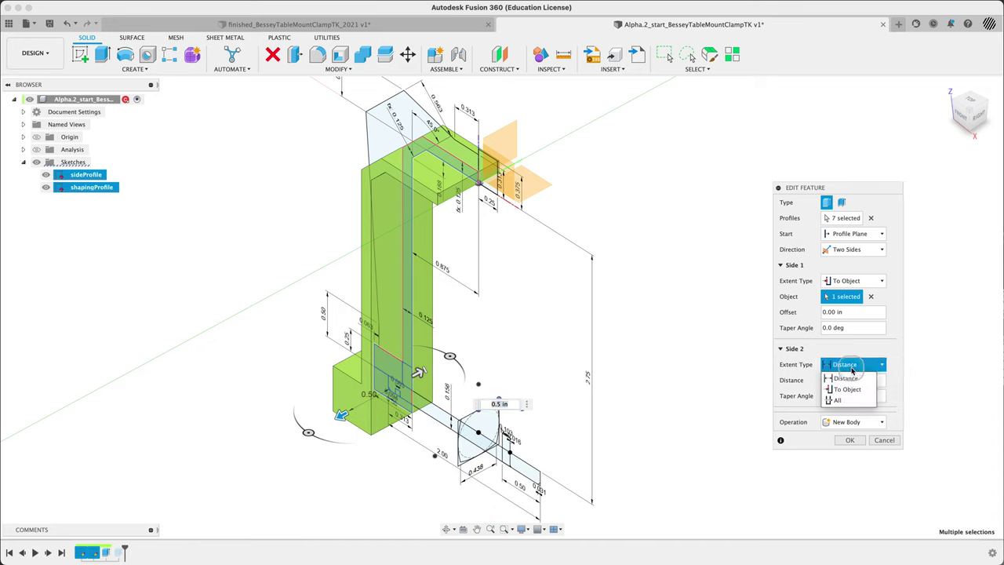
pyautogui.click(848, 389)
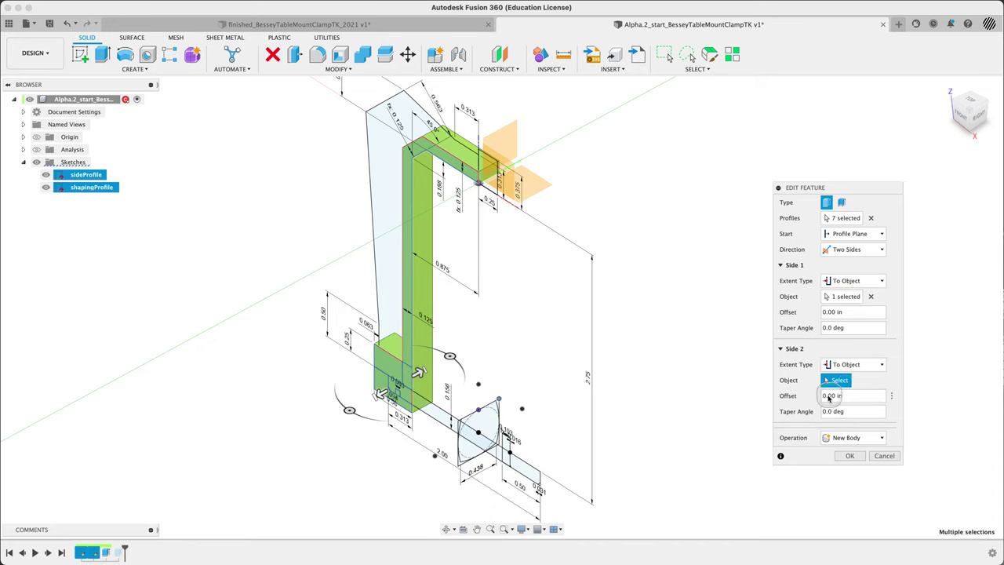
pyautogui.moveTo(460, 423)
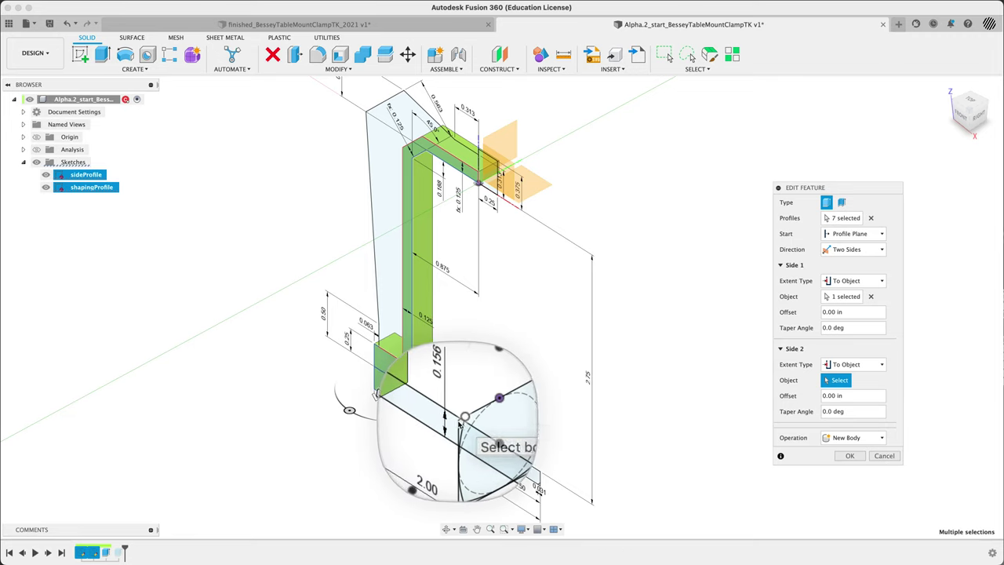
pyautogui.click(459, 423)
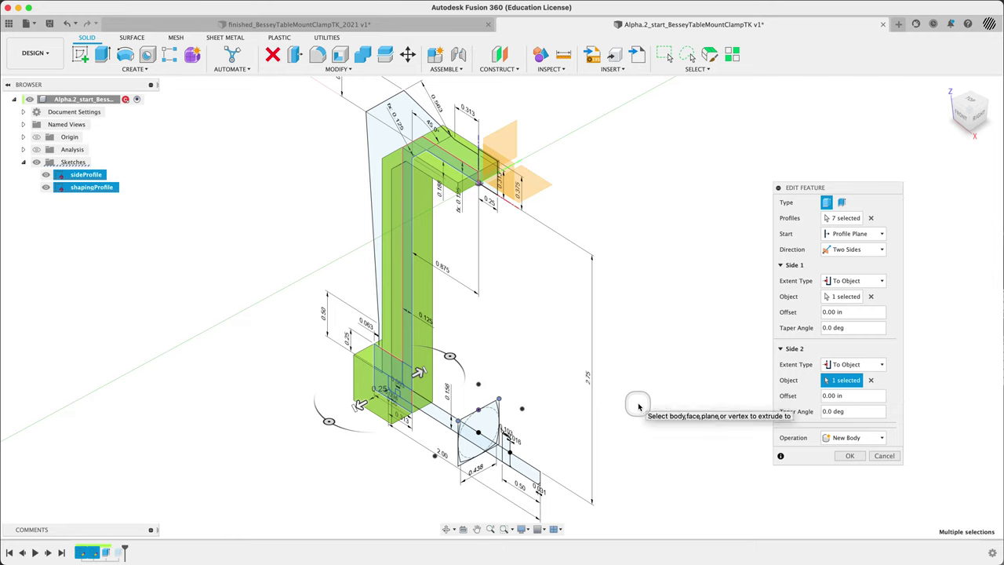
pyautogui.click(849, 456)
pyautogui.moveTo(755, 385)
pyautogui.keyDown('shift'); pyautogui.mouseDown(button='middle')
pyautogui.moveTo(699, 376)
pyautogui.moveTo(730, 340)
pyautogui.moveTo(599, 401)
pyautogui.mouseUp(button='middle'); pyautogui.keyUp('shift')
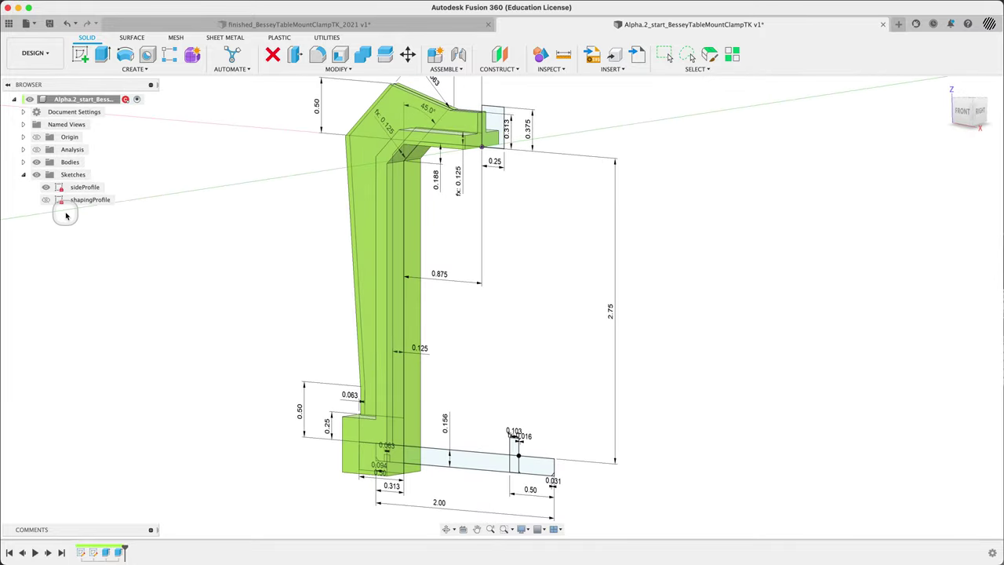
# Step: Show the shapingProfile sketch and inspect it beside the clamp frame from several angles
pyautogui.click(45, 200)
pyautogui.keyDown('shift'); pyautogui.moveTo(516, 358); pyautogui.dragTo(481, 385, button='middle'); pyautogui.keyUp('shift')
pyautogui.scroll(5, 479, 385)
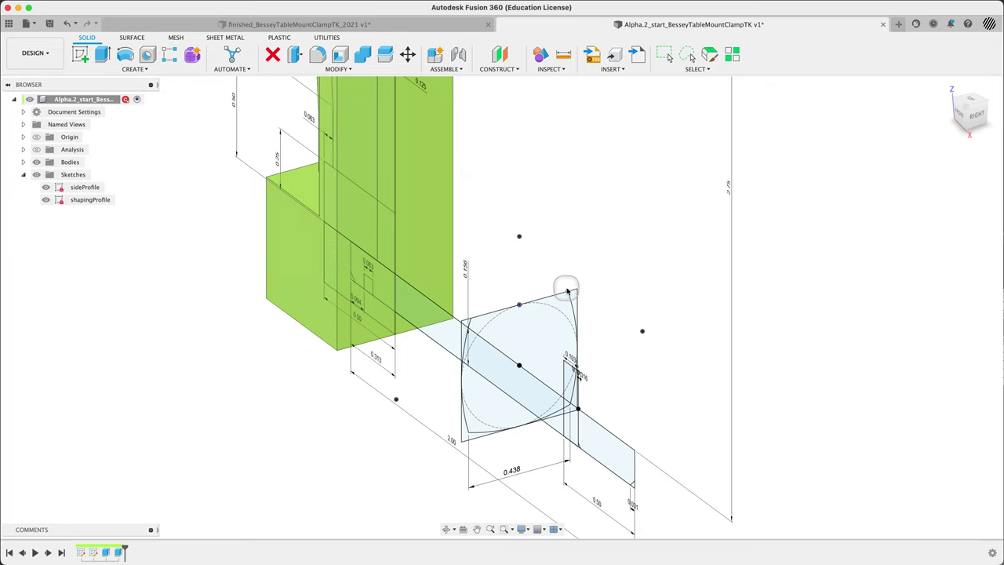
pyautogui.keyDown('shift'); pyautogui.moveTo(580, 253); pyautogui.dragTo(592, 257, button='middle'); pyautogui.keyUp('shift')
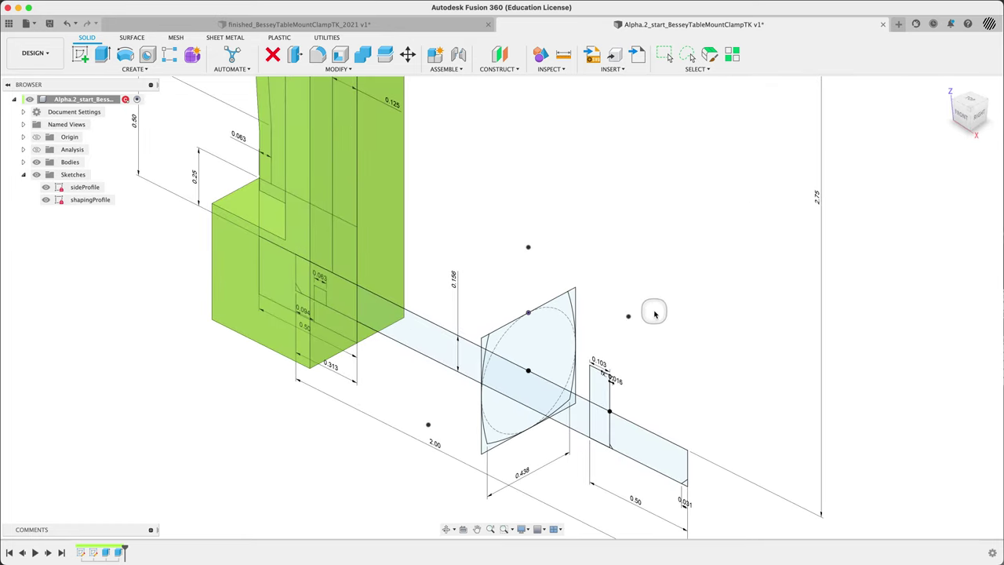
pyautogui.keyDown('shift'); pyautogui.moveTo(655, 314); pyautogui.dragTo(618, 315, button='middle'); pyautogui.keyUp('shift')
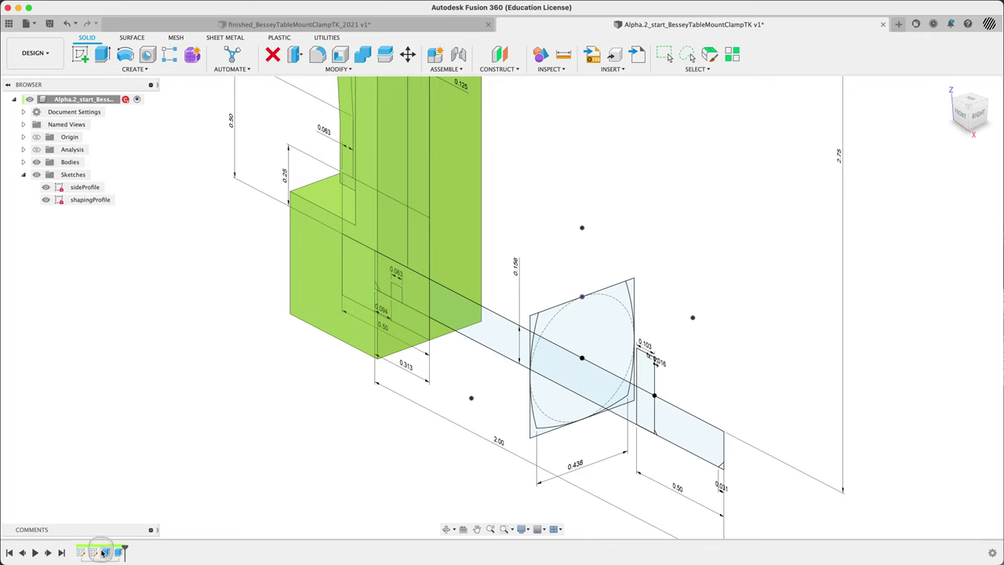
pyautogui.scroll(3, 260, 401)
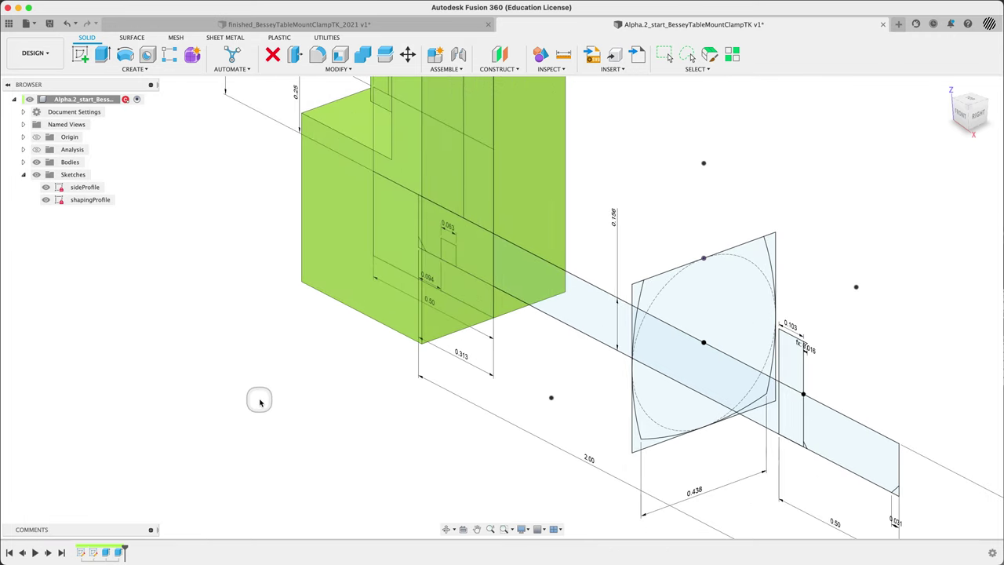
pyautogui.scroll(-5, 260, 401)
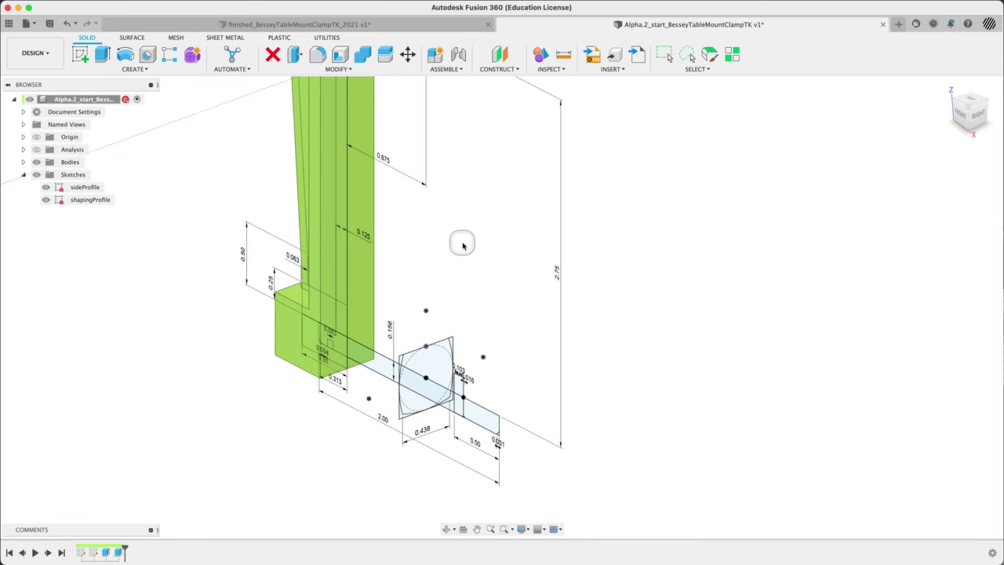
pyautogui.moveTo(463, 246); pyautogui.dragTo(517, 333, button='middle')
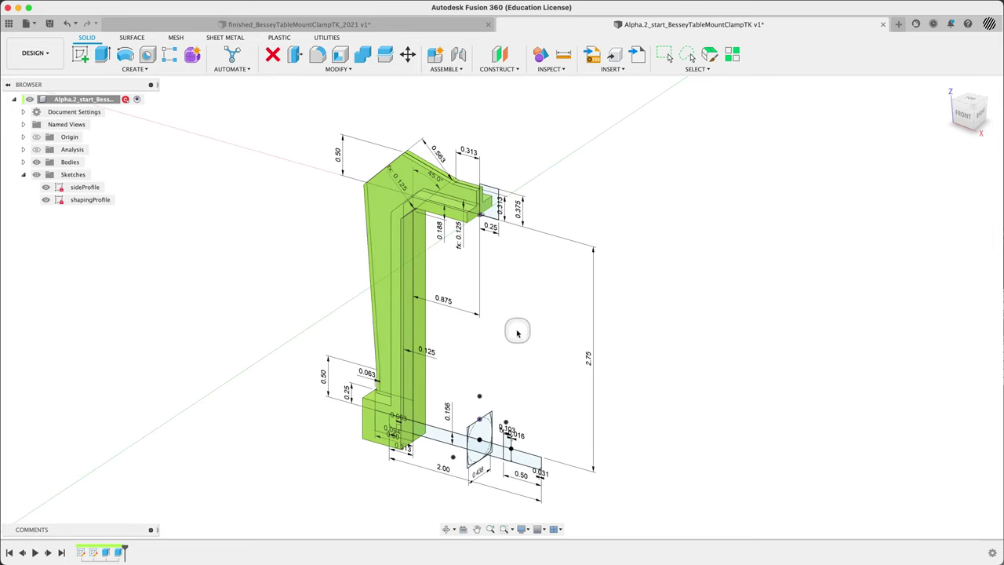
# Step: Revolve the small profile 360° around the picked line, joined to the frame as a round boss
pyautogui.click(126, 56)
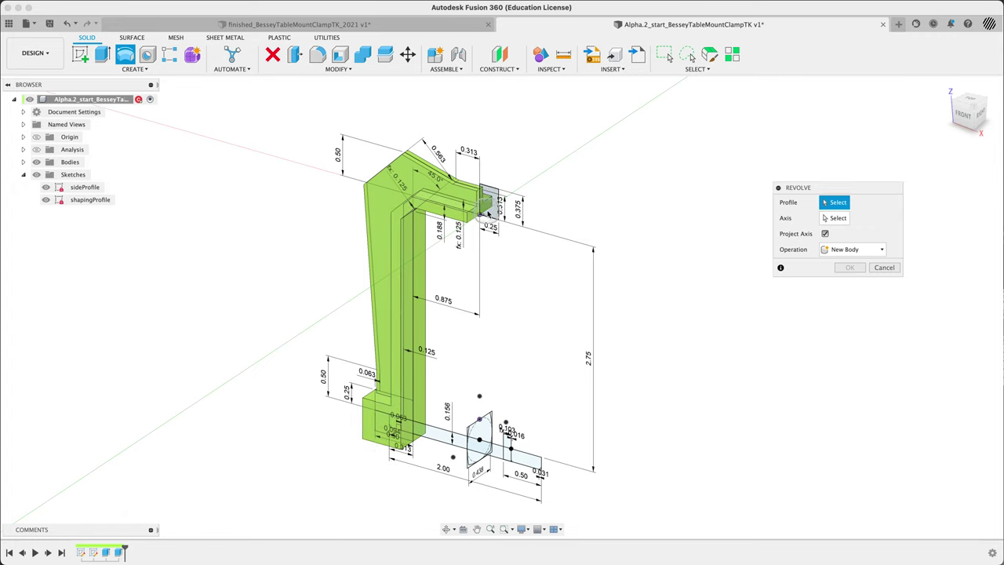
pyautogui.click(485, 206)
pyautogui.keyDown('shift'); pyautogui.moveTo(515, 347); pyautogui.dragTo(547, 355, button='middle'); pyautogui.keyUp('shift')
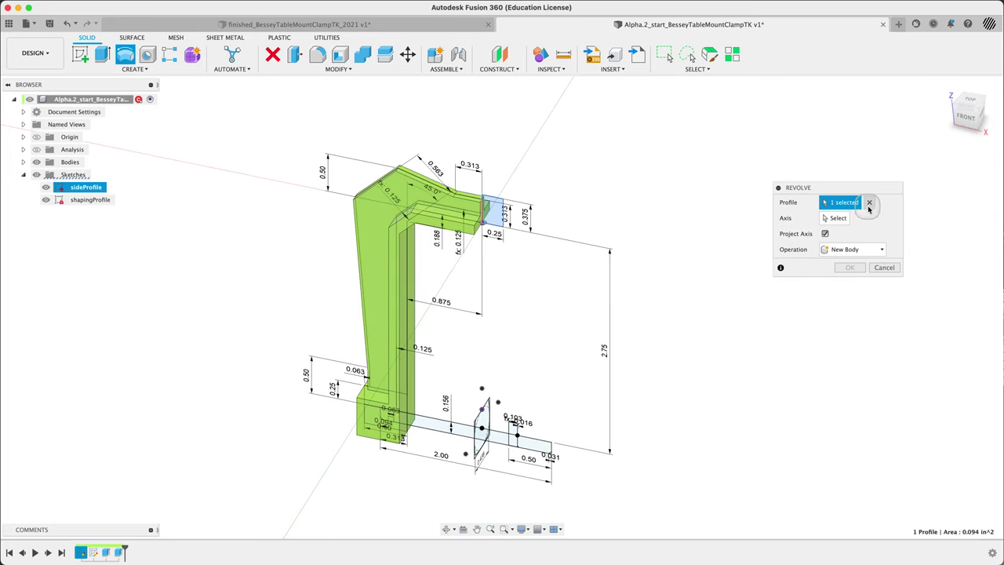
pyautogui.click(842, 220)
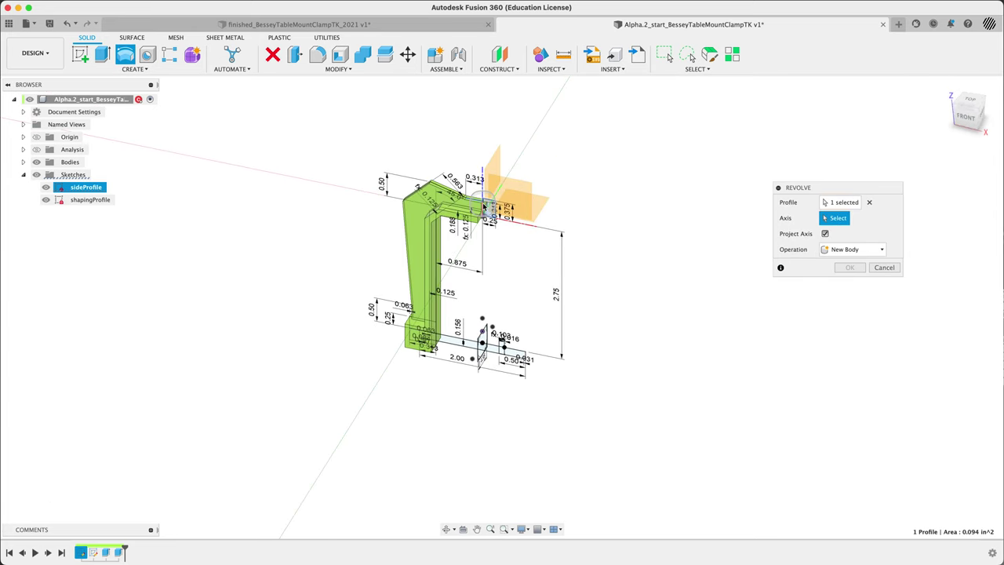
pyautogui.scroll(5, 484, 207)
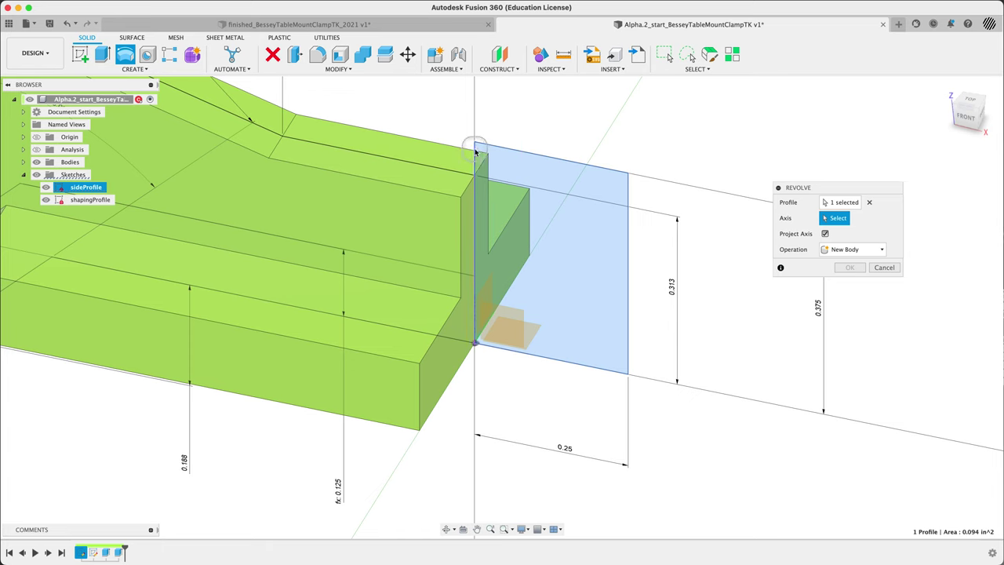
pyautogui.click(475, 150)
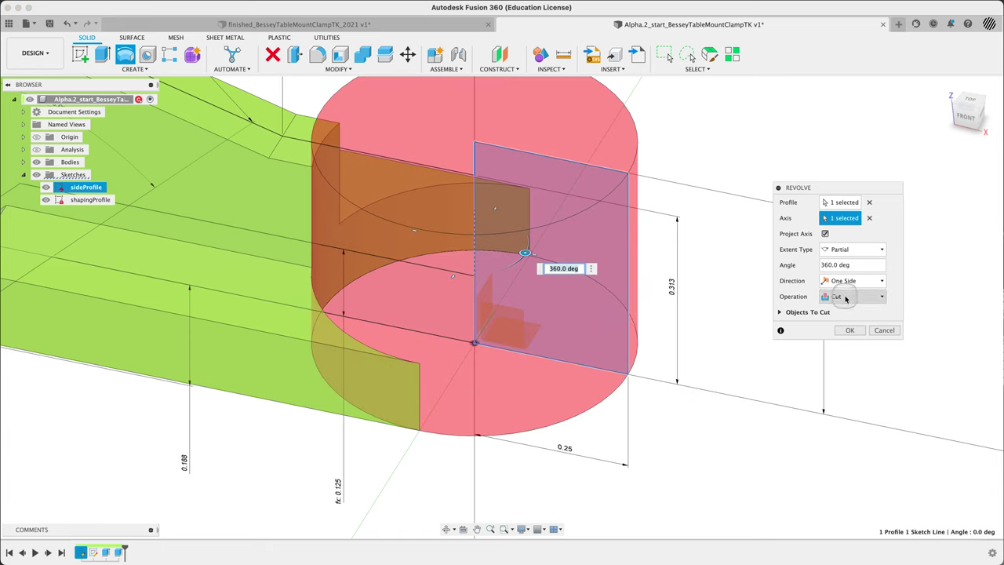
pyautogui.click(845, 298)
pyautogui.click(832, 310)
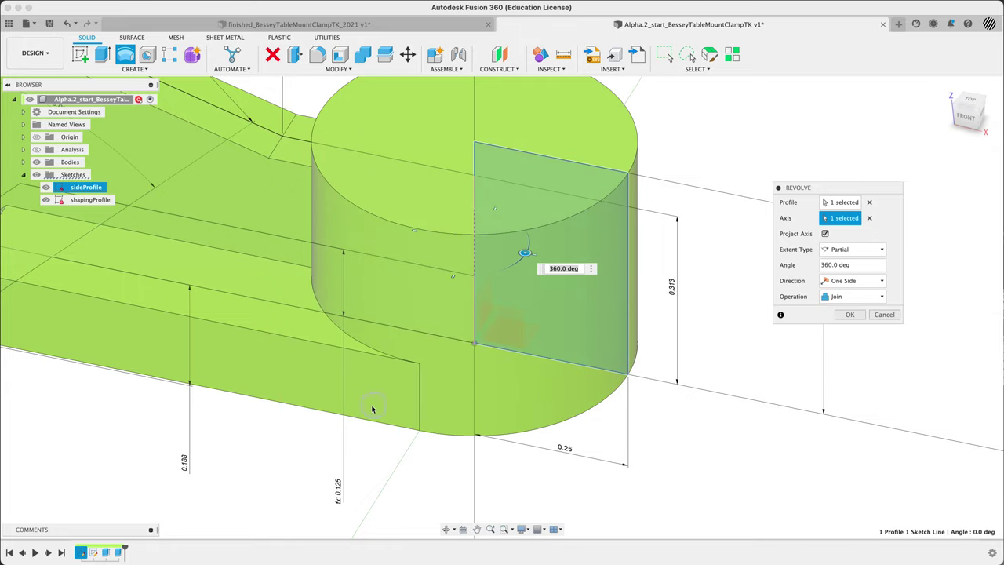
pyautogui.scroll(-4, 373, 407)
pyautogui.keyDown('shift'); pyautogui.moveTo(439, 480); pyautogui.dragTo(511, 376, button='middle'); pyautogui.keyUp('shift')
pyautogui.scroll(2, 511, 376)
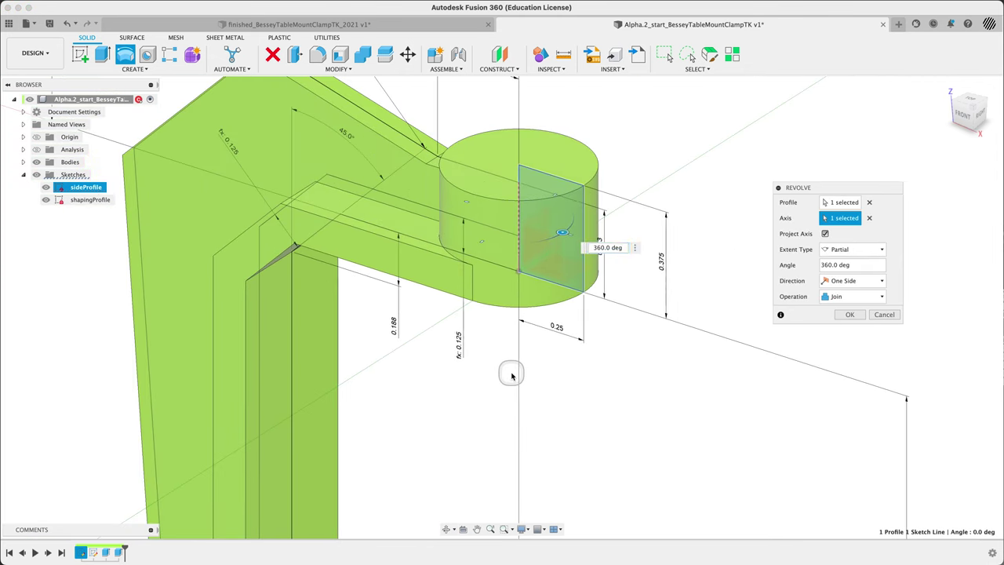
pyautogui.scroll(-1, 511, 375)
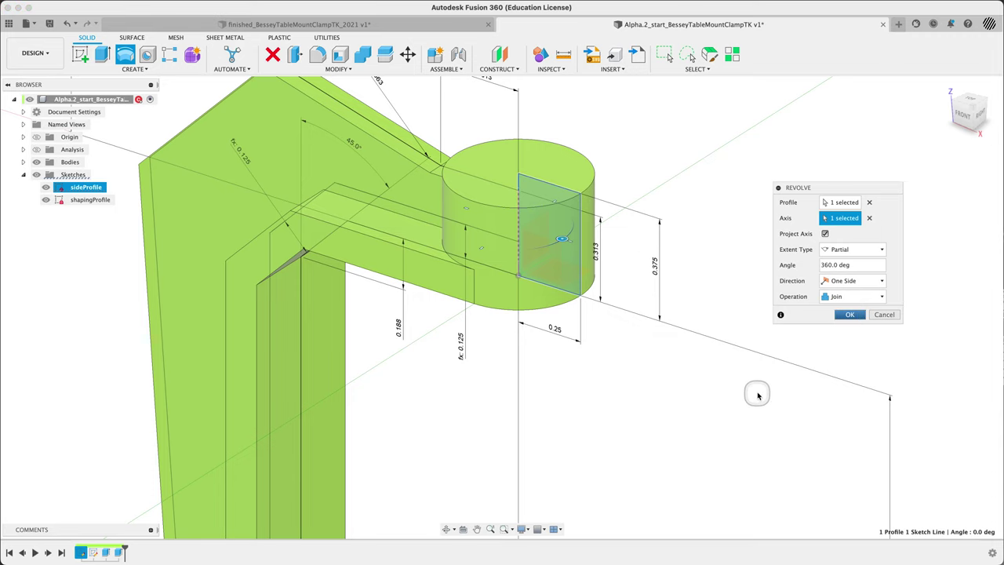
pyautogui.press('Return')
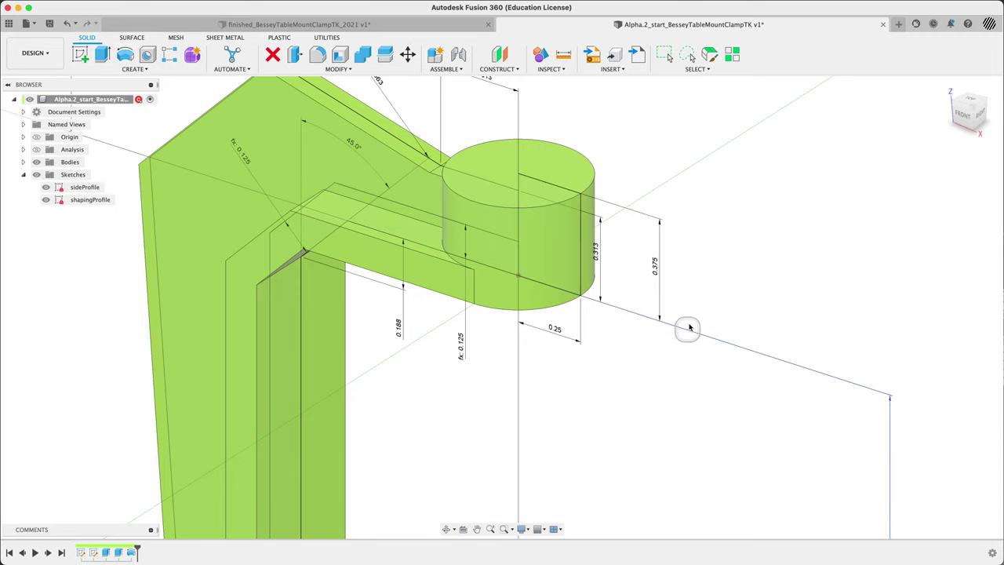
# Step: Expand the Bodies folder to confirm Body3 and view the lower block and pin sketch
pyautogui.moveTo(686, 331); pyautogui.dragTo(722, 193, button='middle')
pyautogui.scroll(-5, 672, 337)
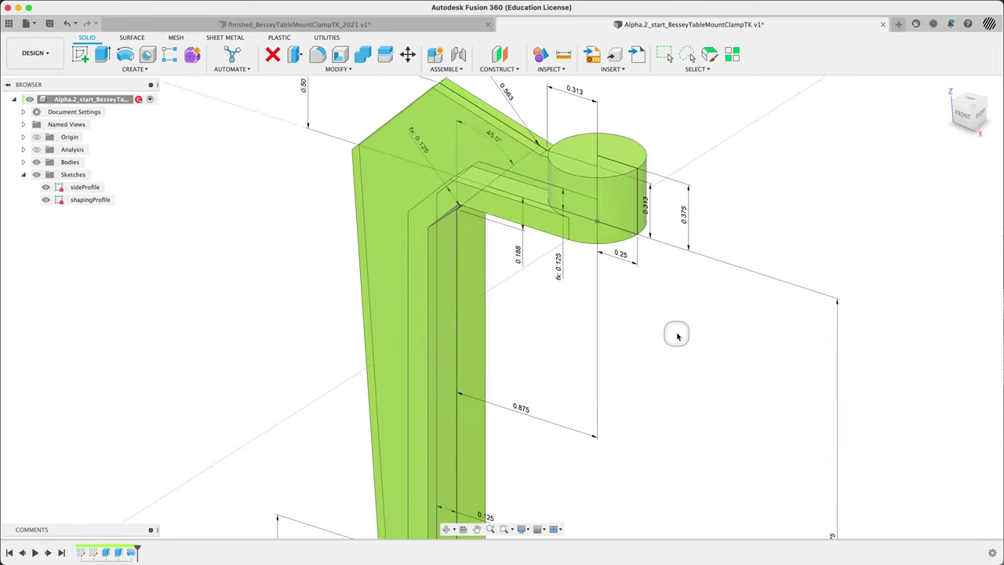
pyautogui.moveTo(553, 324)
pyautogui.keyDown('shift'); pyautogui.mouseDown(button='middle')
pyautogui.moveTo(573, 291)
pyautogui.moveTo(601, 306)
pyautogui.moveTo(620, 287)
pyautogui.moveTo(544, 343)
pyautogui.moveTo(565, 336)
pyautogui.moveTo(596, 251)
pyautogui.moveTo(550, 319)
pyautogui.mouseUp(button='middle'); pyautogui.keyUp('shift')
pyautogui.scroll(2, 168, 224)
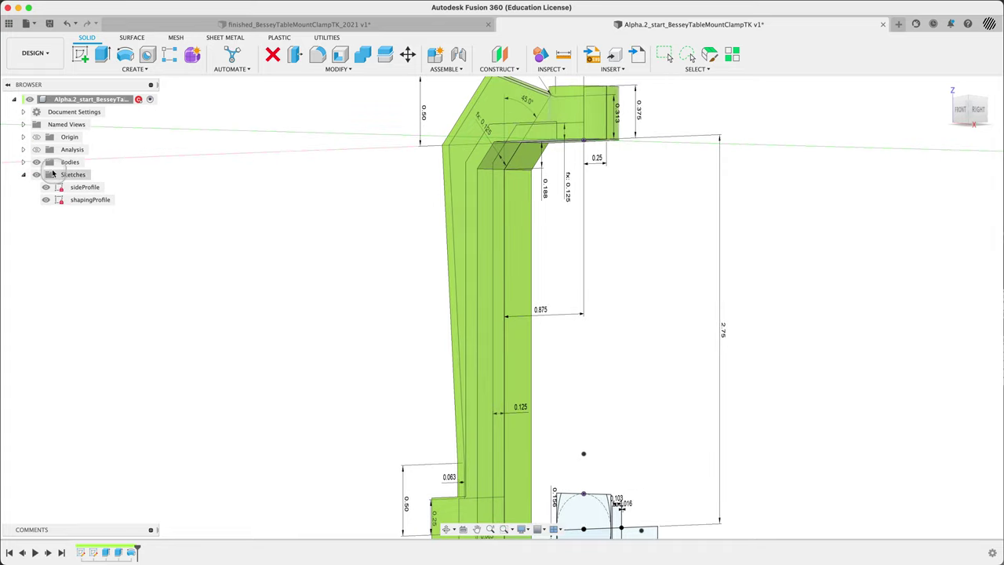
pyautogui.click(23, 161)
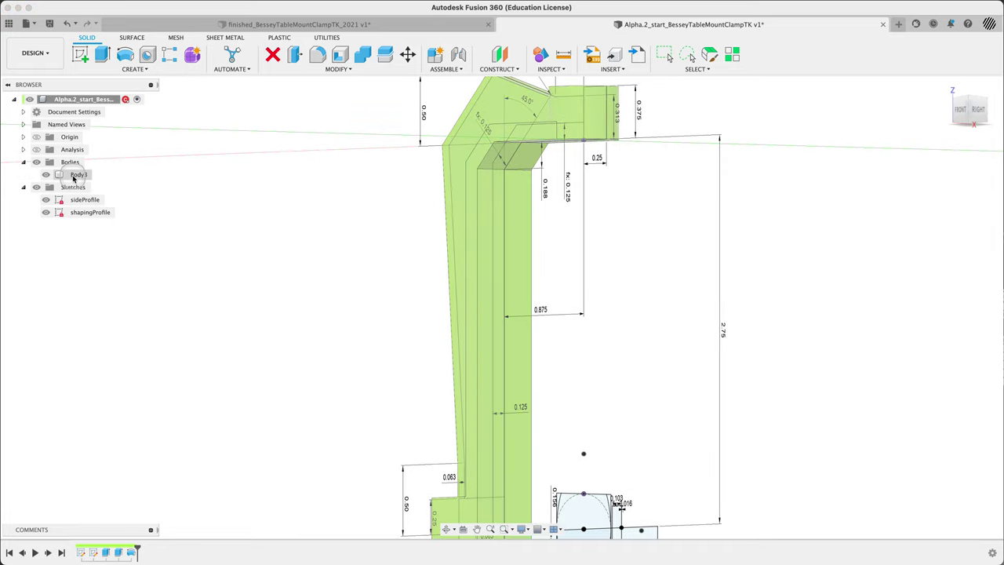
pyautogui.scroll(3, 686, 278)
pyautogui.scroll(-3, 685, 278)
pyautogui.moveTo(685, 278)
pyautogui.mouseDown(button='middle')
pyautogui.moveTo(676, 180)
pyautogui.moveTo(679, 231)
pyautogui.moveTo(697, 233)
pyautogui.moveTo(642, 267)
pyautogui.mouseUp(button='middle')
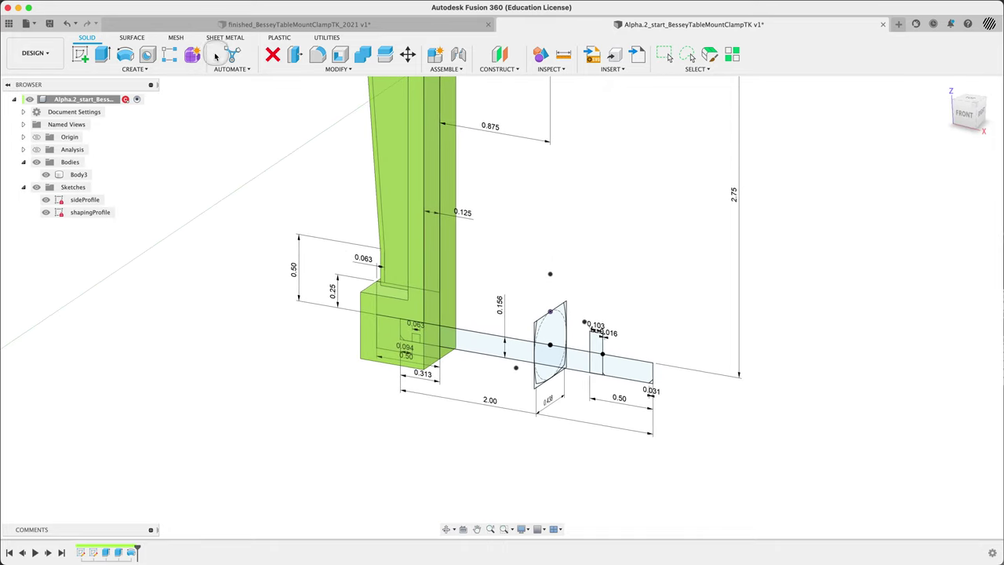
# Step: Start Revolve via the command search and select the pin profile regions, including the 0.063 notch
pyautogui.click(664, 279)
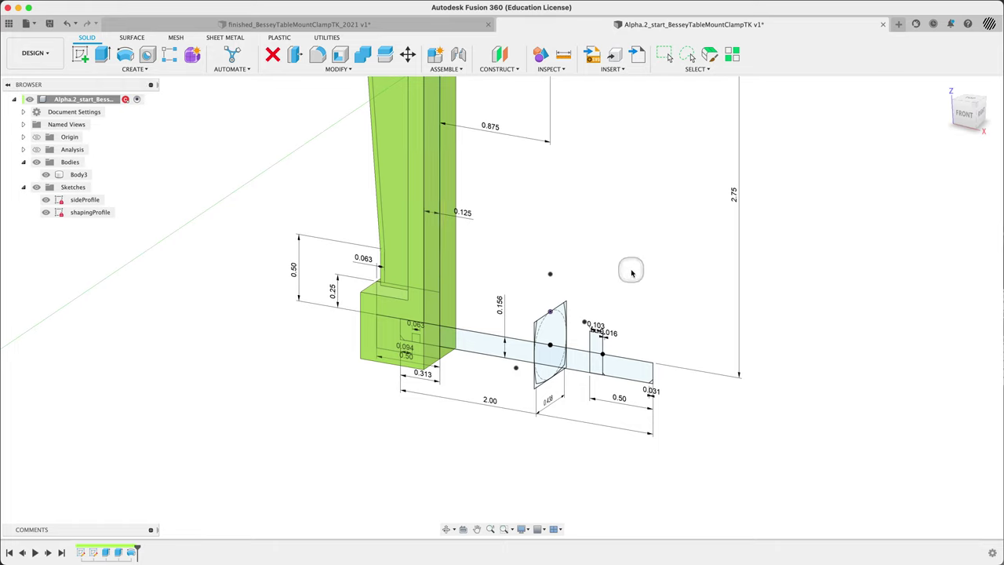
pyautogui.write('srev')
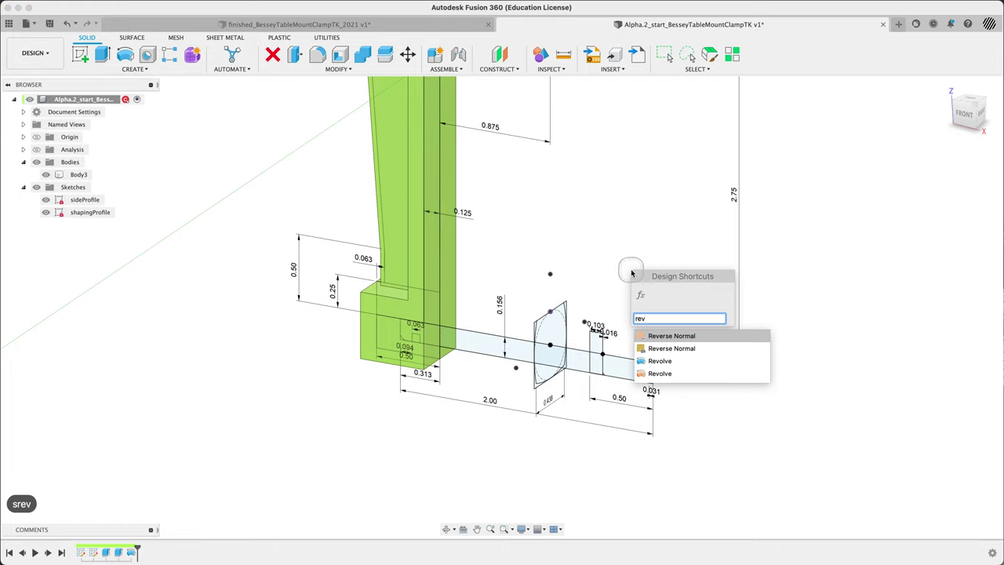
pyautogui.press('Down')
pyautogui.press('Down')
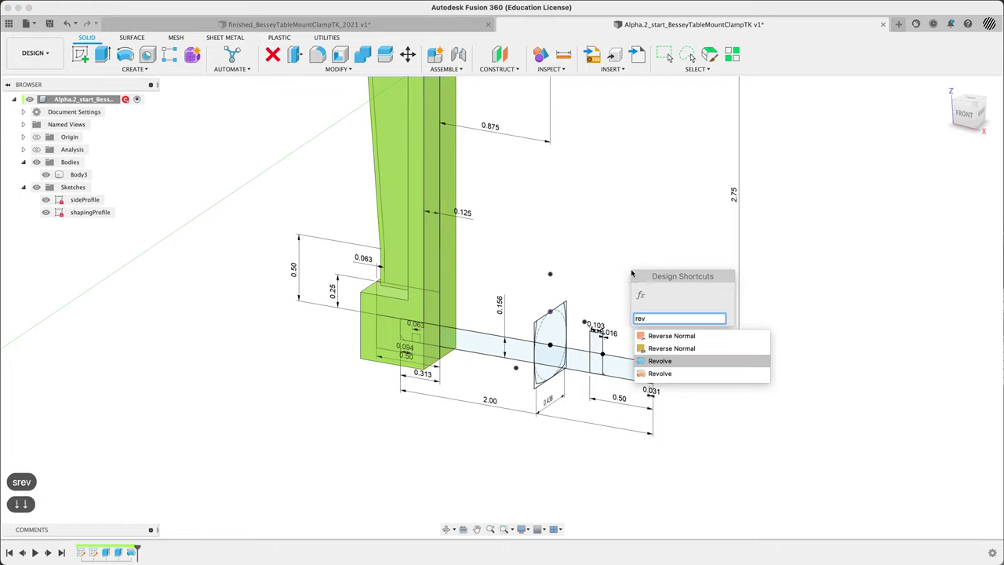
pyautogui.press('Down')
pyautogui.press('Up')
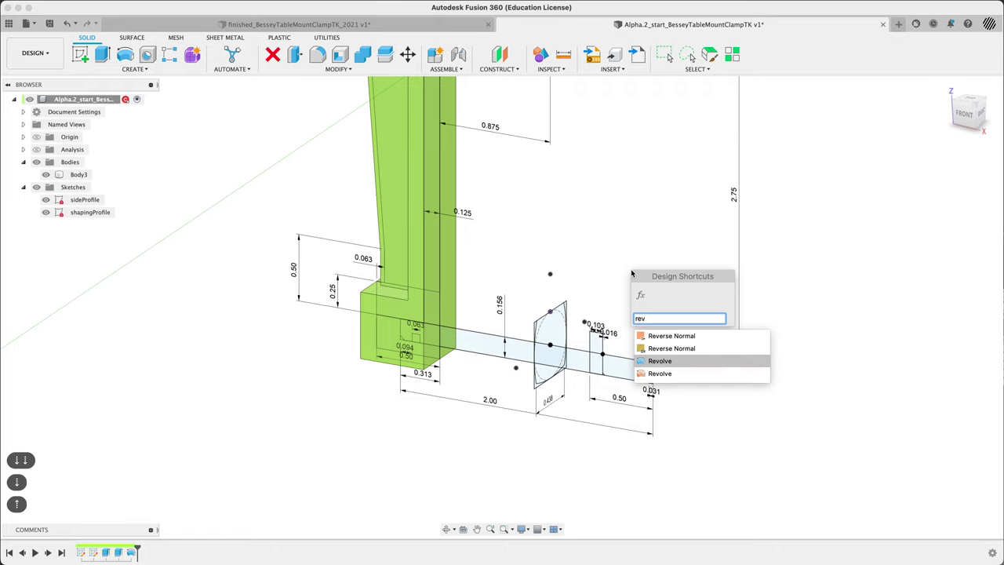
pyautogui.press('Return')
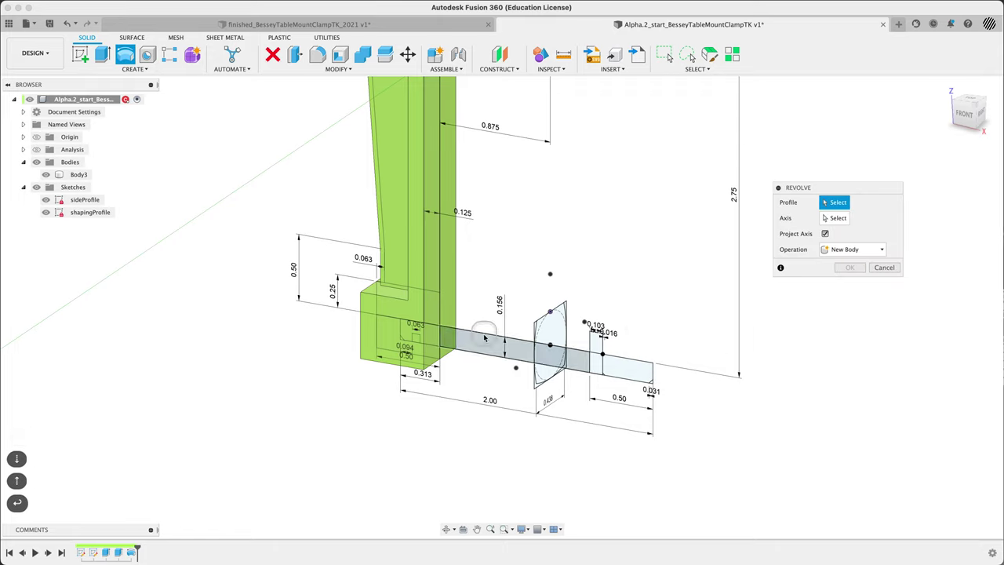
pyautogui.click(588, 355)
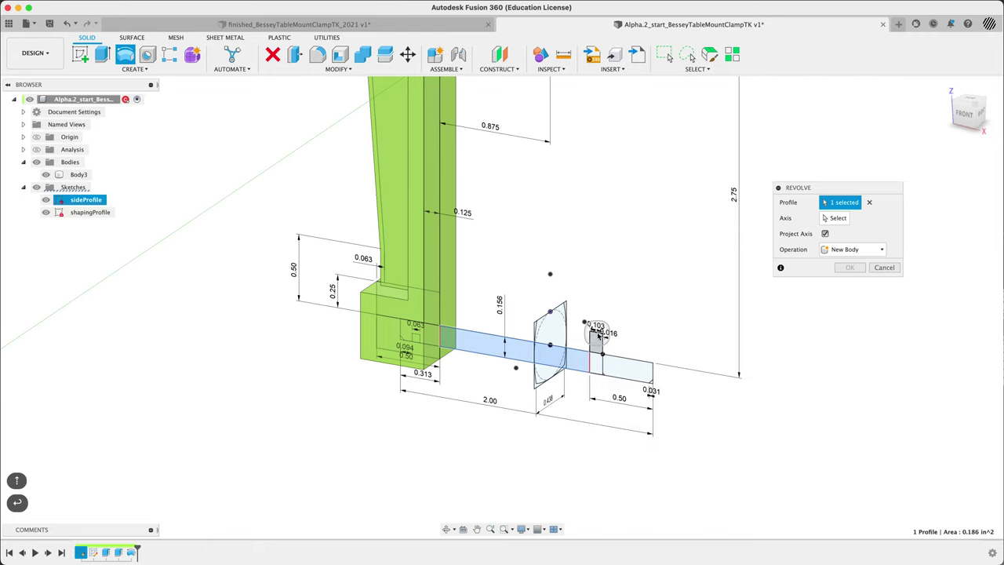
pyautogui.keyDown('shift'); pyautogui.moveTo(618, 304); pyautogui.dragTo(632, 276, button='middle'); pyautogui.keyUp('shift')
pyautogui.scroll(5, 592, 368)
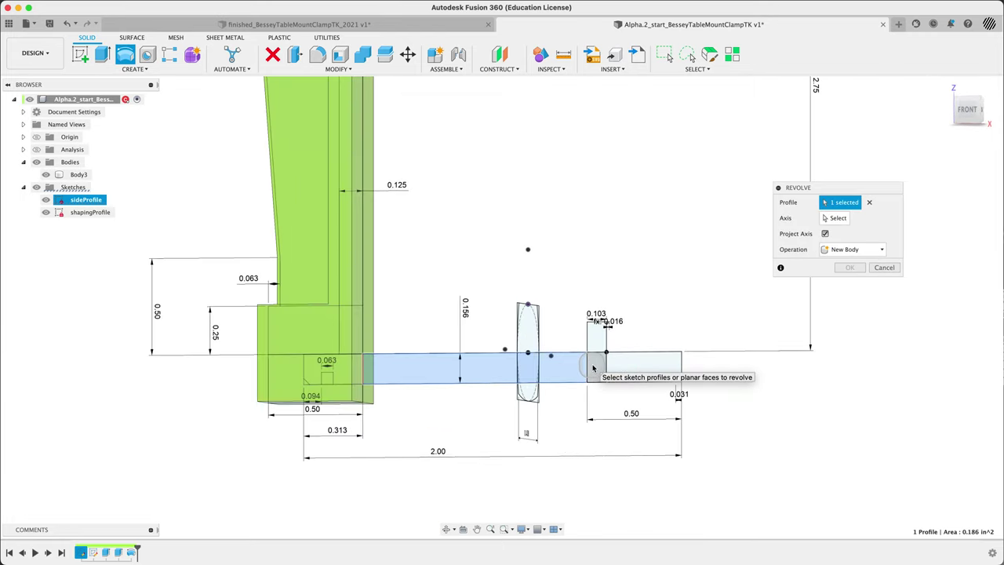
pyautogui.moveTo(558, 318); pyautogui.dragTo(854, 447)
pyautogui.click(803, 404)
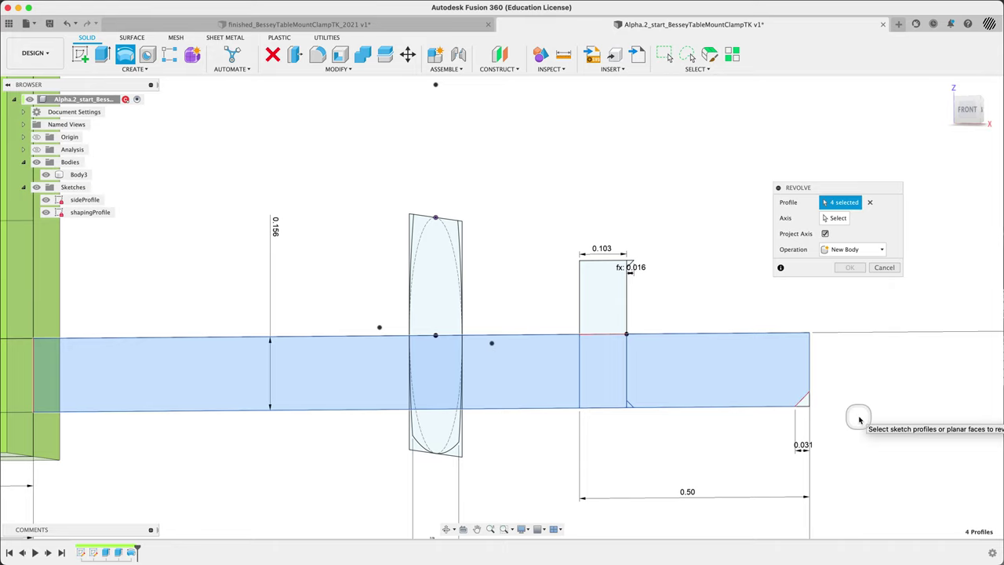
pyautogui.scroll(-6, 852, 414)
pyautogui.scroll(5, 564, 396)
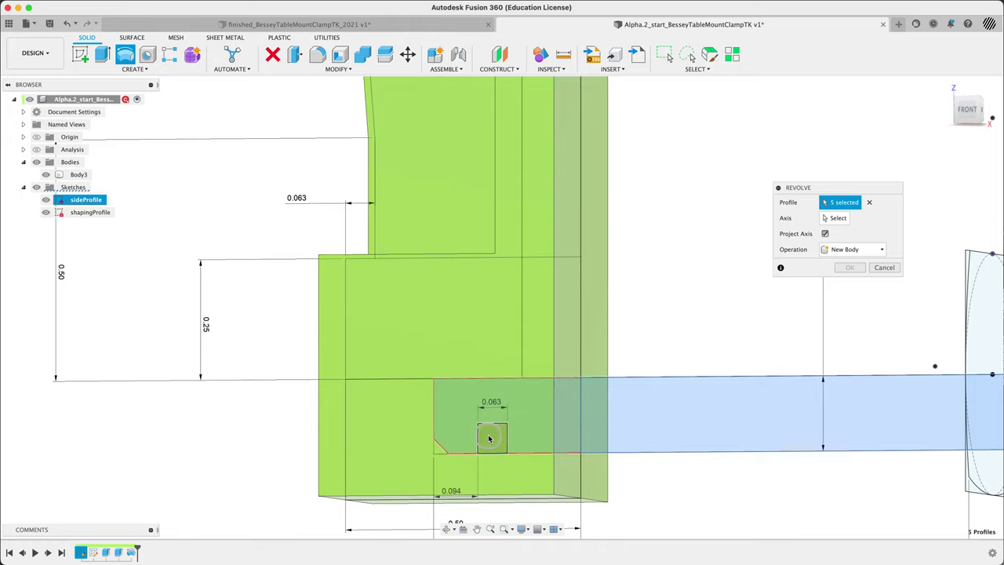
pyautogui.click(490, 438)
pyautogui.scroll(-4, 576, 287)
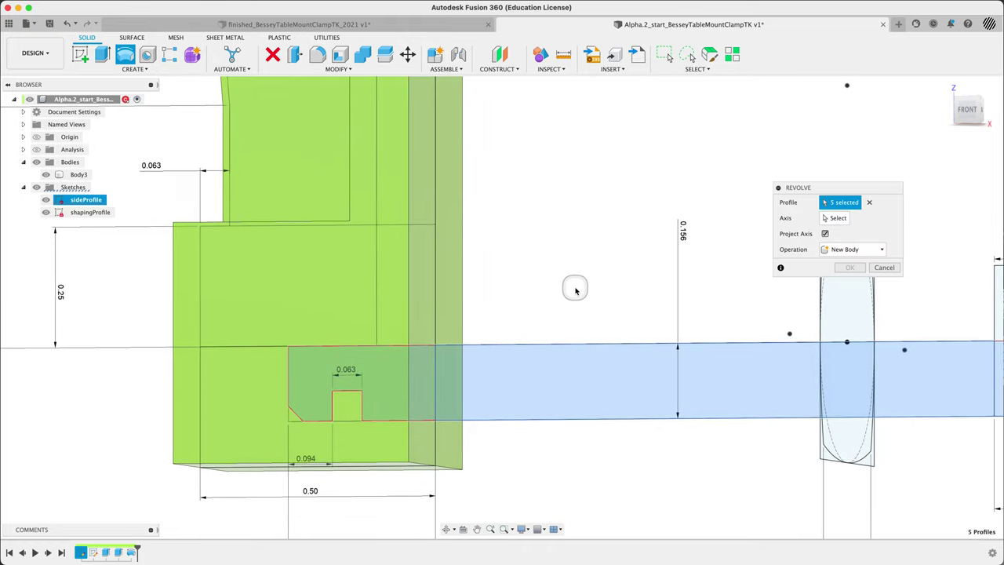
pyautogui.keyDown('shift'); pyautogui.moveTo(577, 267); pyautogui.dragTo(566, 271, button='middle'); pyautogui.keyUp('shift')
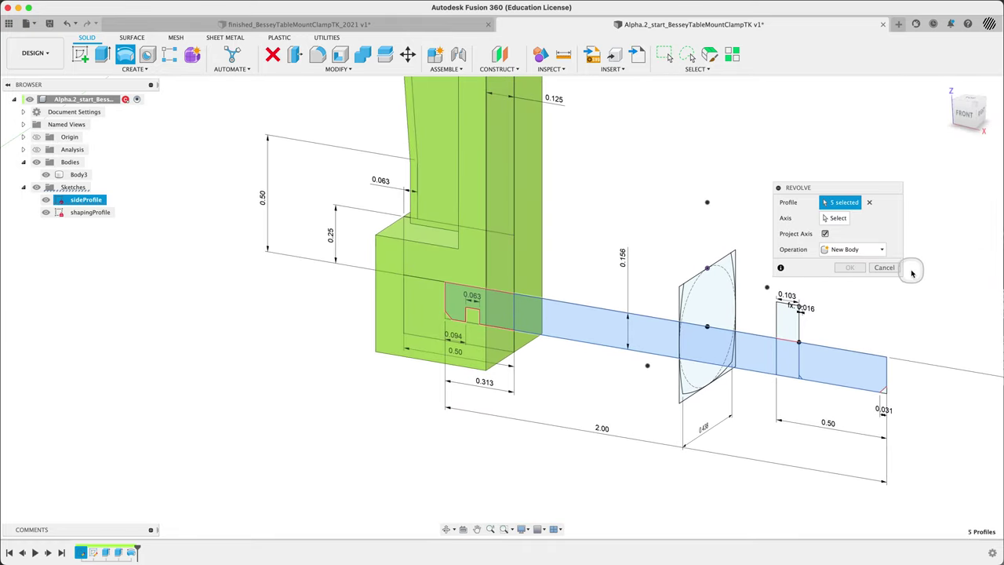
# Step: Revolve the pin about its top edge as a New Body, creating Body4
pyautogui.click(837, 218)
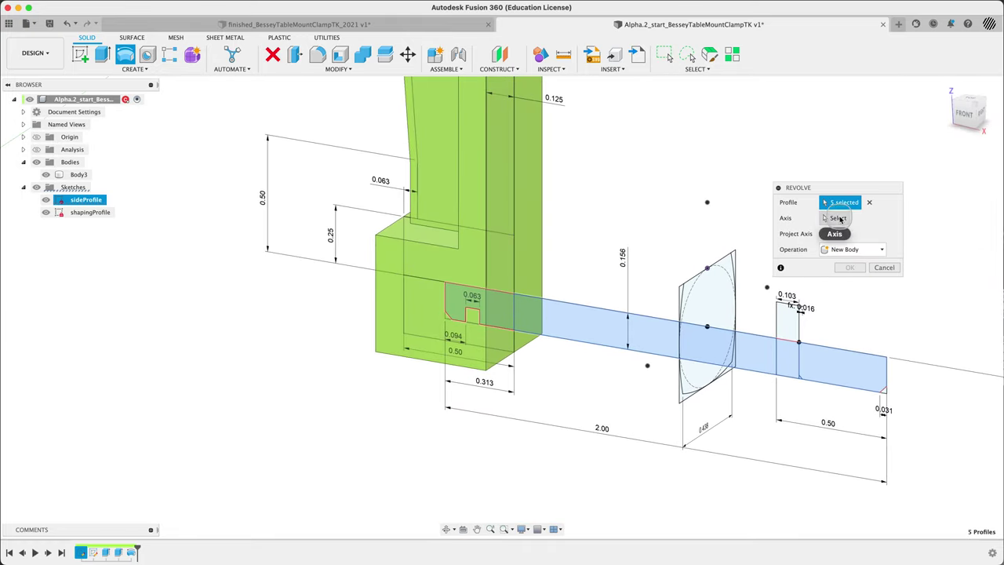
pyautogui.click(577, 306)
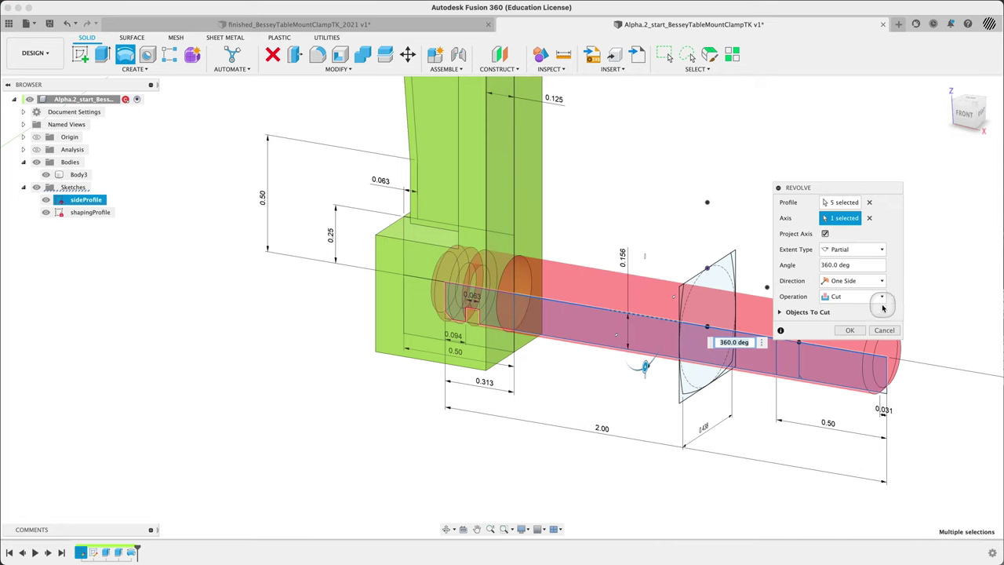
pyautogui.click(853, 296)
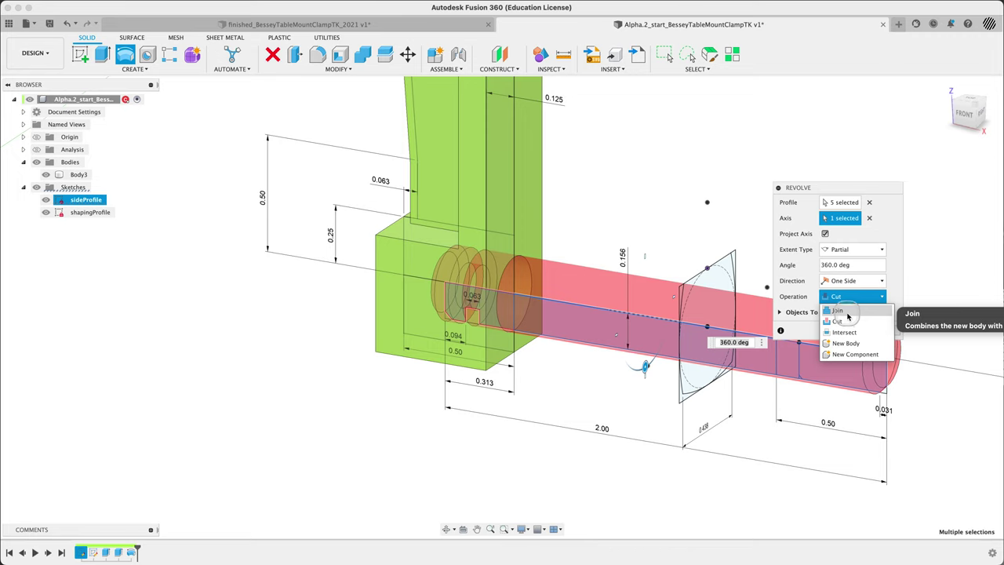
pyautogui.click(837, 310)
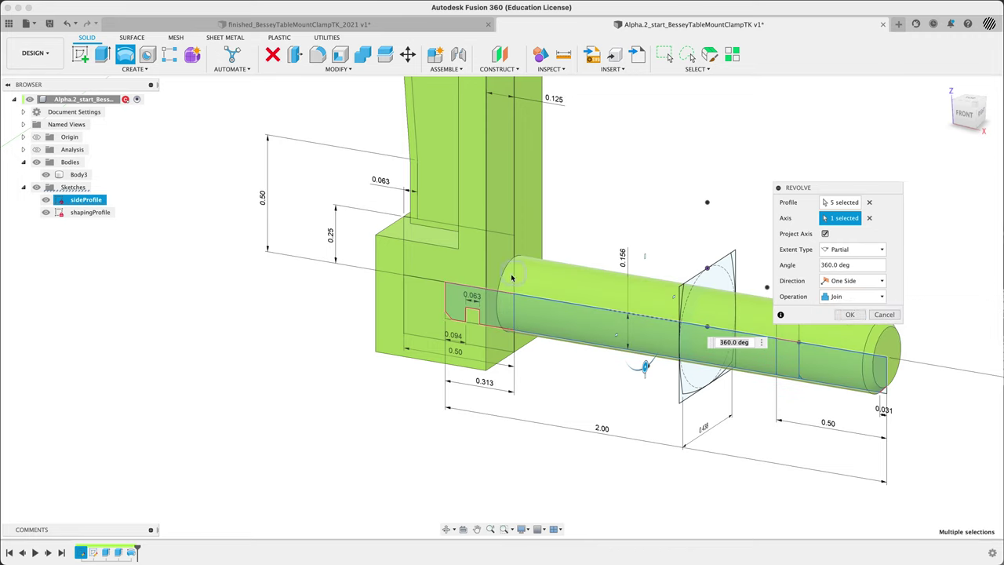
pyautogui.click(853, 297)
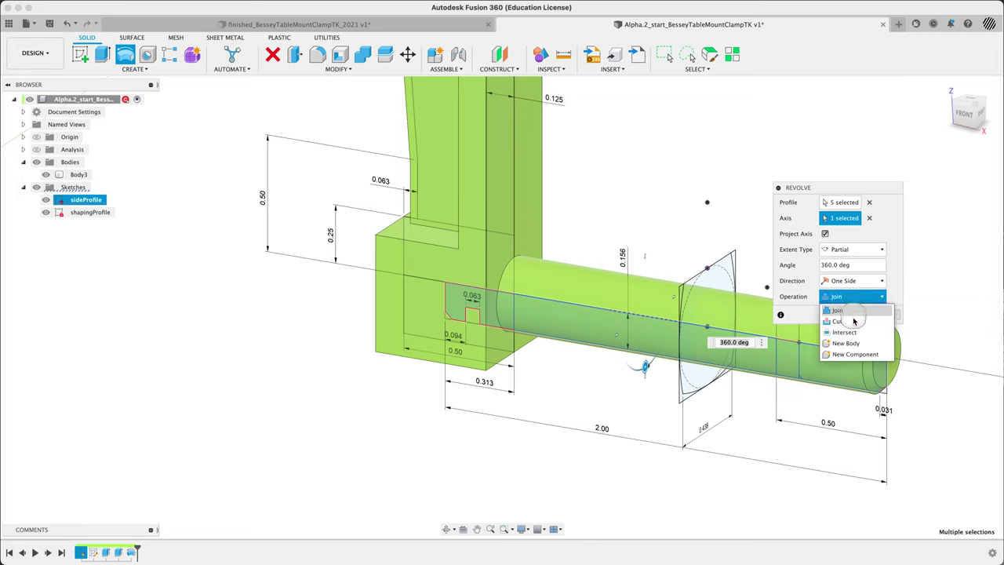
pyautogui.click(850, 343)
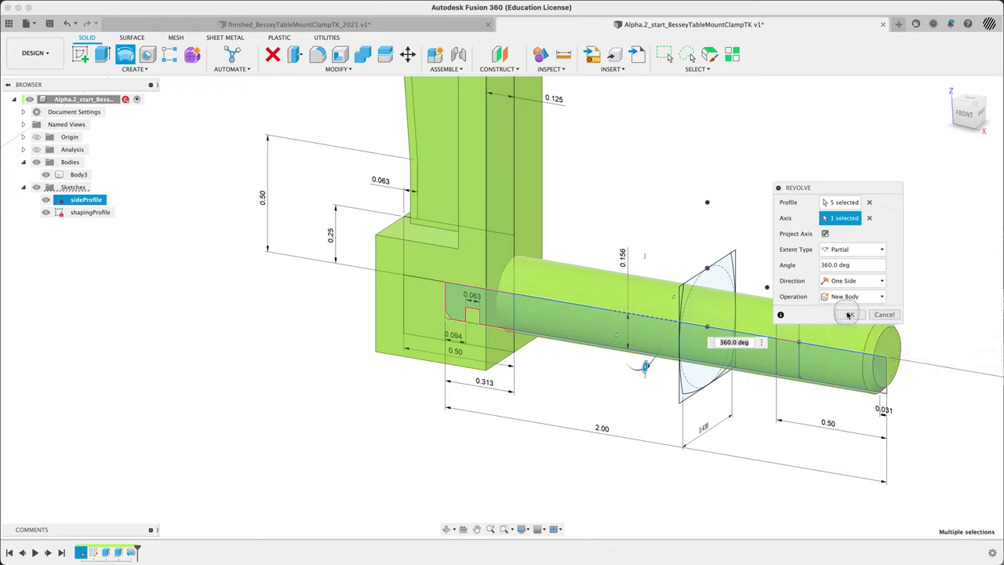
pyautogui.click(850, 315)
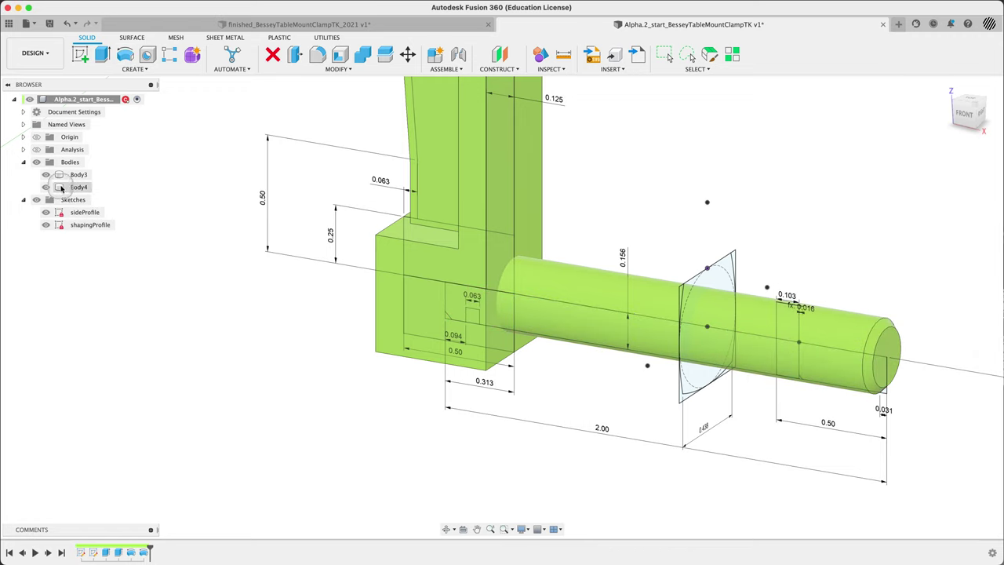
pyautogui.click(46, 187)
pyautogui.click(46, 187)
pyautogui.click(47, 174)
pyautogui.click(45, 174)
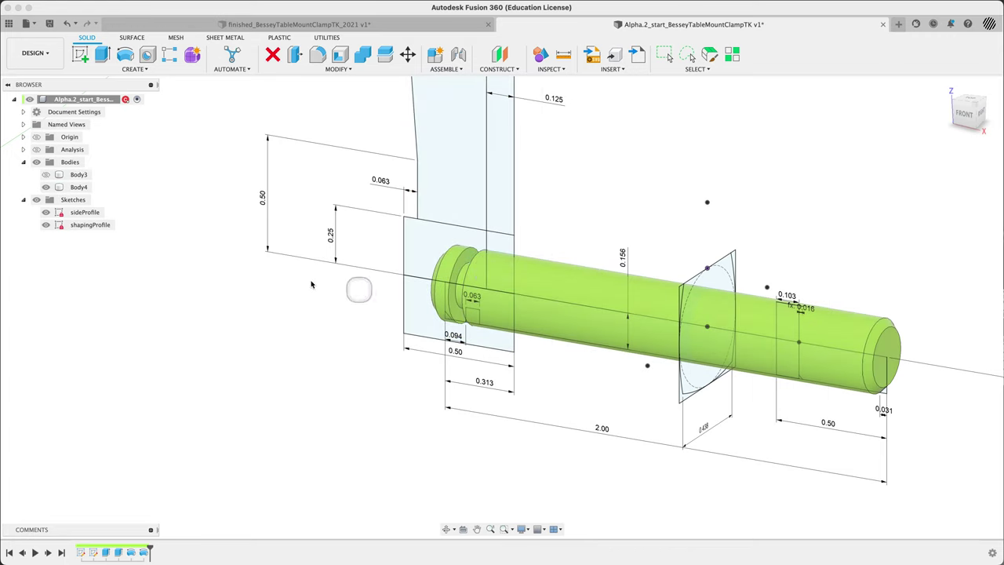
pyautogui.click(45, 174)
pyautogui.click(46, 175)
pyautogui.click(46, 175)
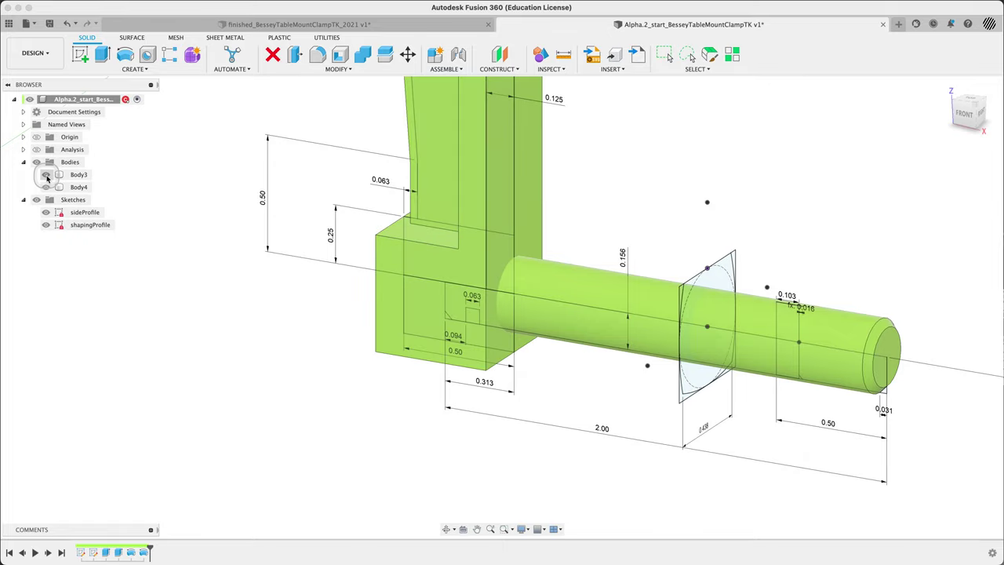
pyautogui.moveTo(227, 305)
pyautogui.keyDown('shift'); pyautogui.mouseDown(button='middle')
pyautogui.moveTo(298, 287)
pyautogui.moveTo(214, 303)
pyautogui.mouseUp(button='middle'); pyautogui.keyUp('shift')
pyautogui.click(563, 263)
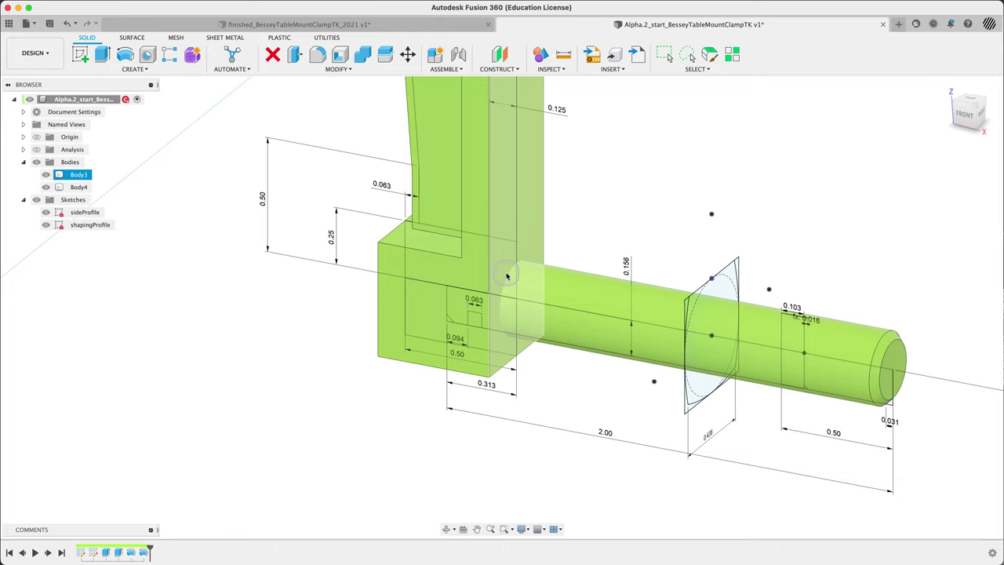
pyautogui.press('Escape')
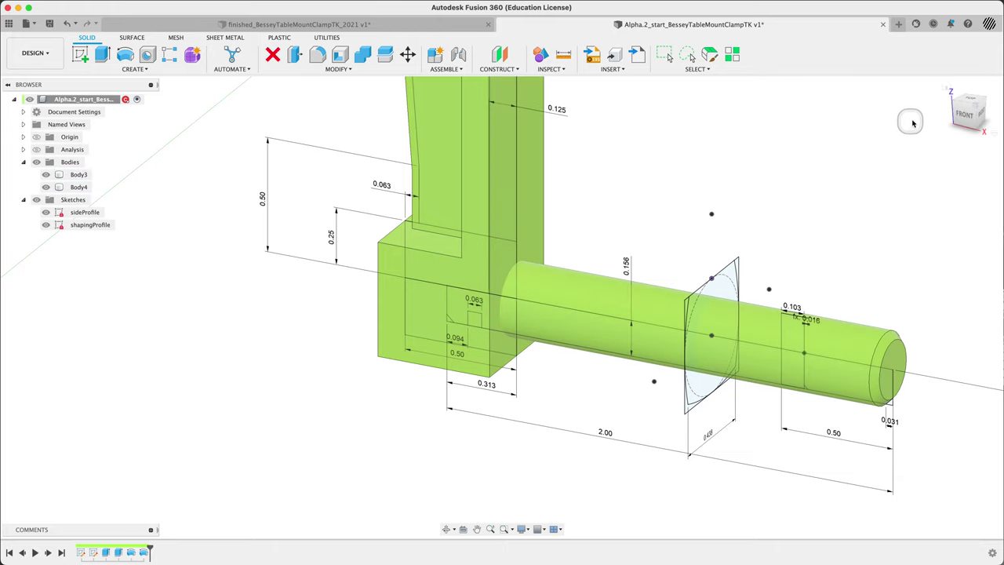
pyautogui.click(946, 89)
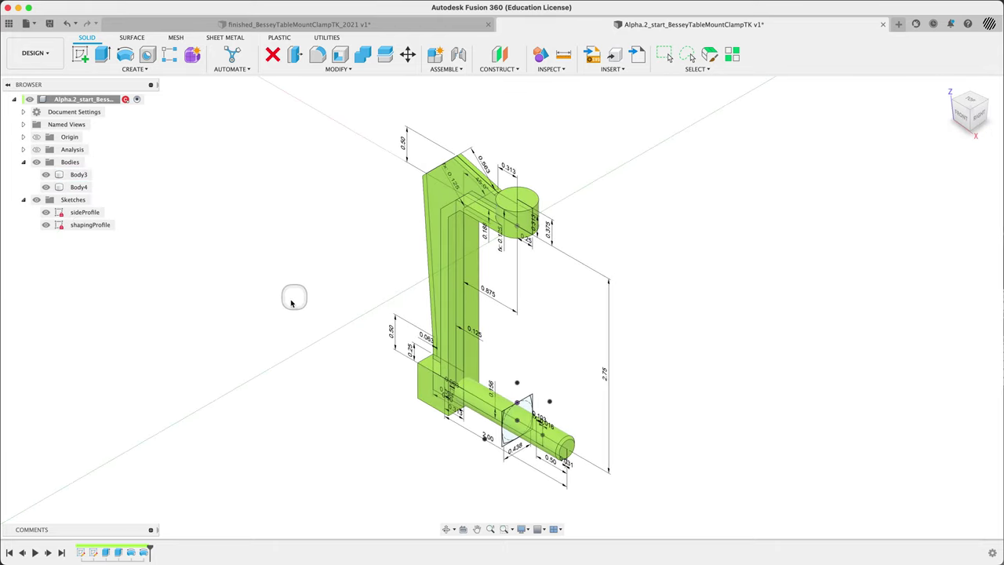
pyautogui.moveTo(284, 320)
pyautogui.mouseDown()
pyautogui.moveTo(330, 264)
pyautogui.moveTo(309, 298)
pyautogui.moveTo(260, 309)
pyautogui.moveTo(275, 306)
pyautogui.mouseUp()
pyautogui.moveTo(415, 447); pyautogui.dragTo(465, 423)
pyautogui.scroll(-3, 465, 415)
pyautogui.scroll(5, 465, 408)
pyautogui.scroll(3, 465, 408)
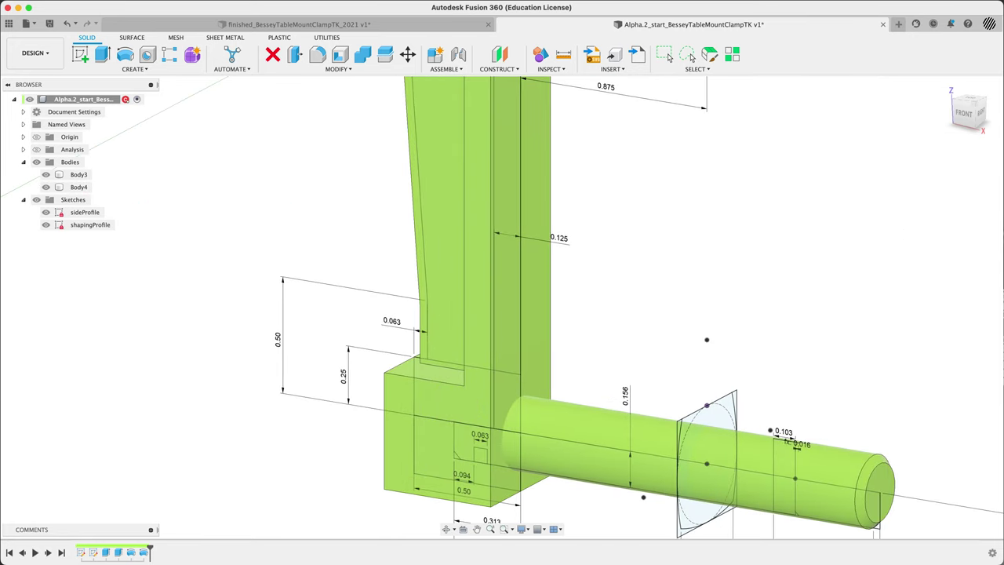
# Step: Inspect the pin in the finished clamp reference, then return to Alpha.2_start_BesseyTableMountClampTK
pyautogui.click(380, 25)
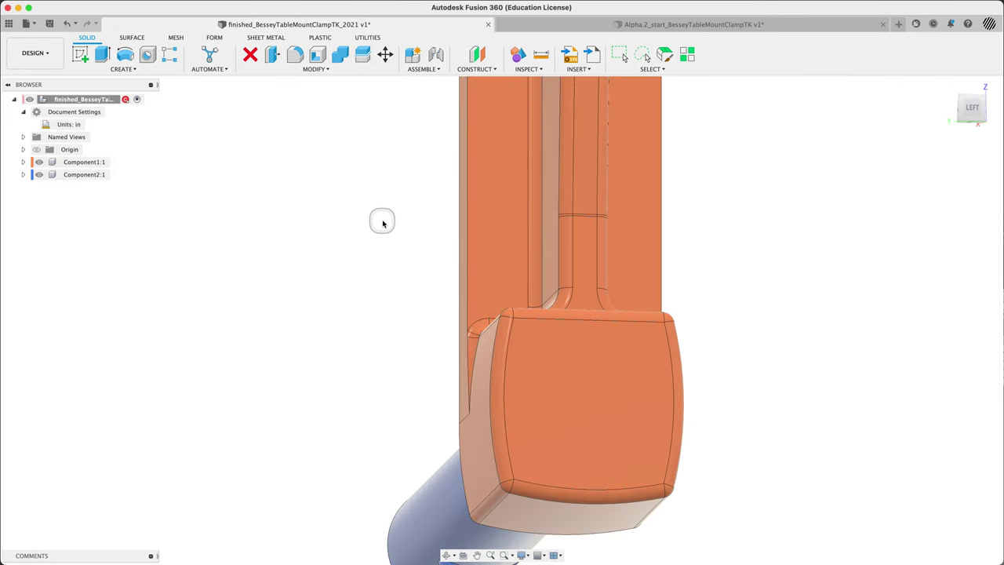
pyautogui.keyDown('shift'); pyautogui.moveTo(383, 224); pyautogui.dragTo(384, 237, button='middle'); pyautogui.keyUp('shift')
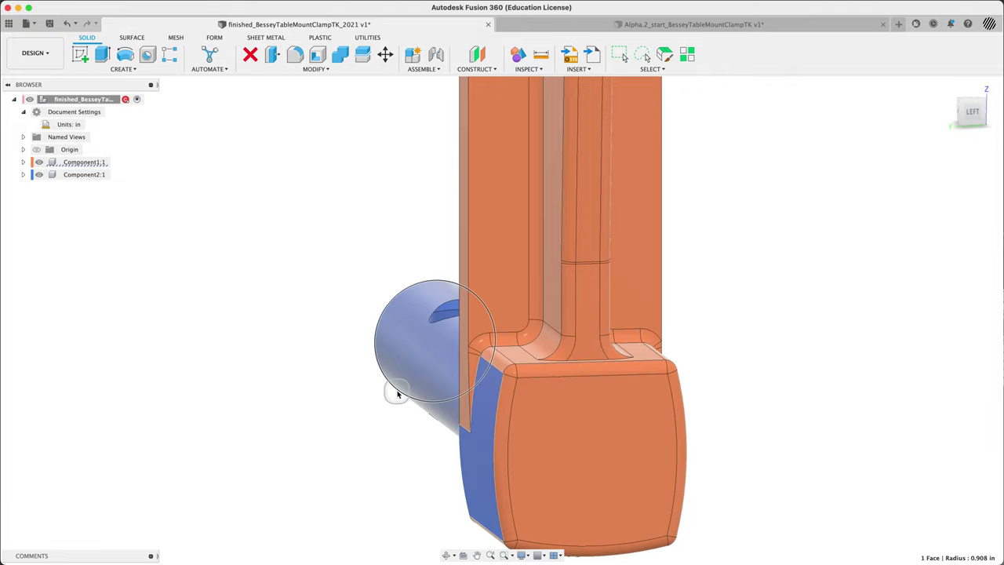
pyautogui.keyDown('shift'); pyautogui.moveTo(394, 393); pyautogui.dragTo(520, 213, button='middle'); pyautogui.keyUp('shift')
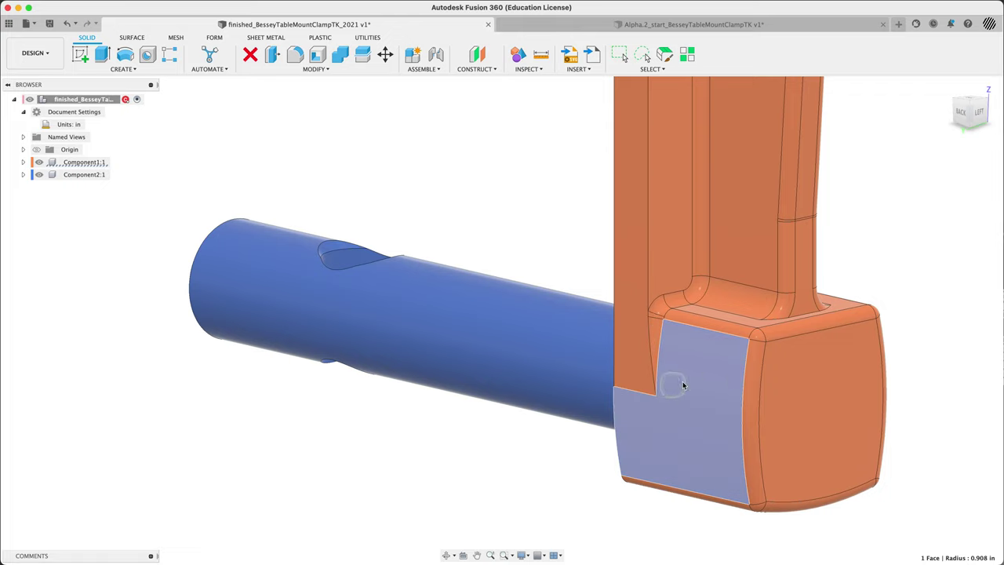
pyautogui.click(540, 24)
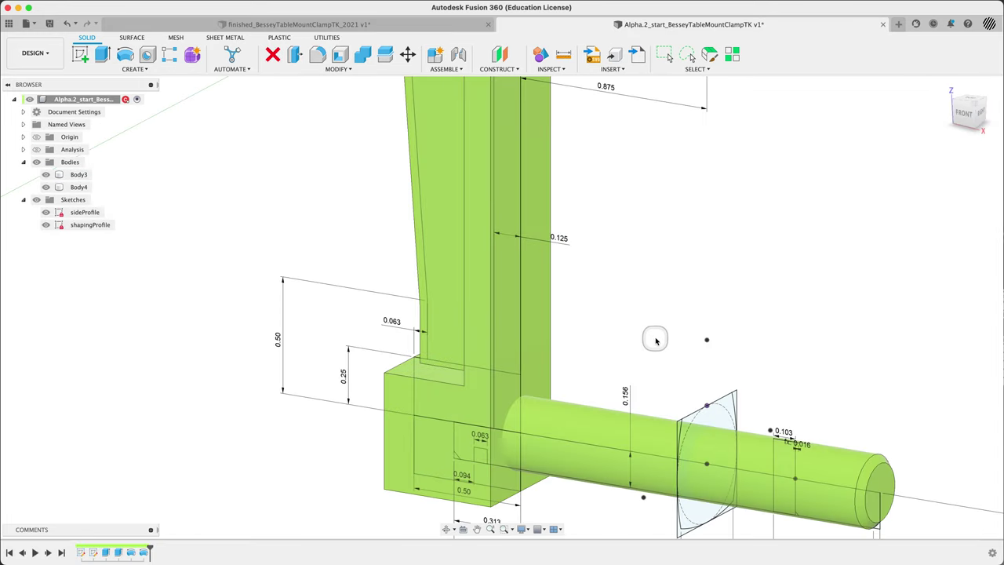
pyautogui.keyDown('shift'); pyautogui.moveTo(669, 324); pyautogui.dragTo(654, 333, button='middle'); pyautogui.keyUp('shift')
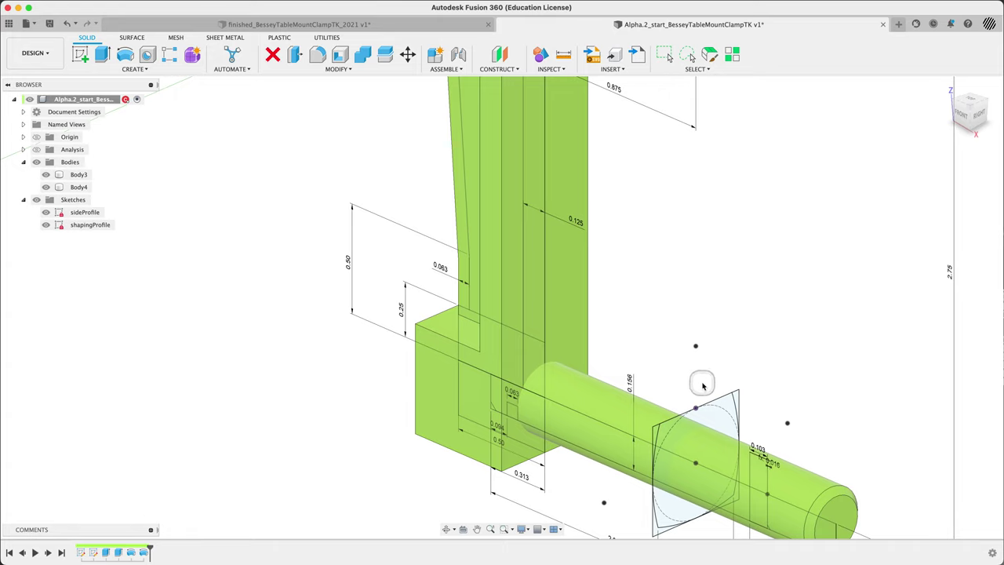
pyautogui.click(493, 359)
pyautogui.click(659, 253)
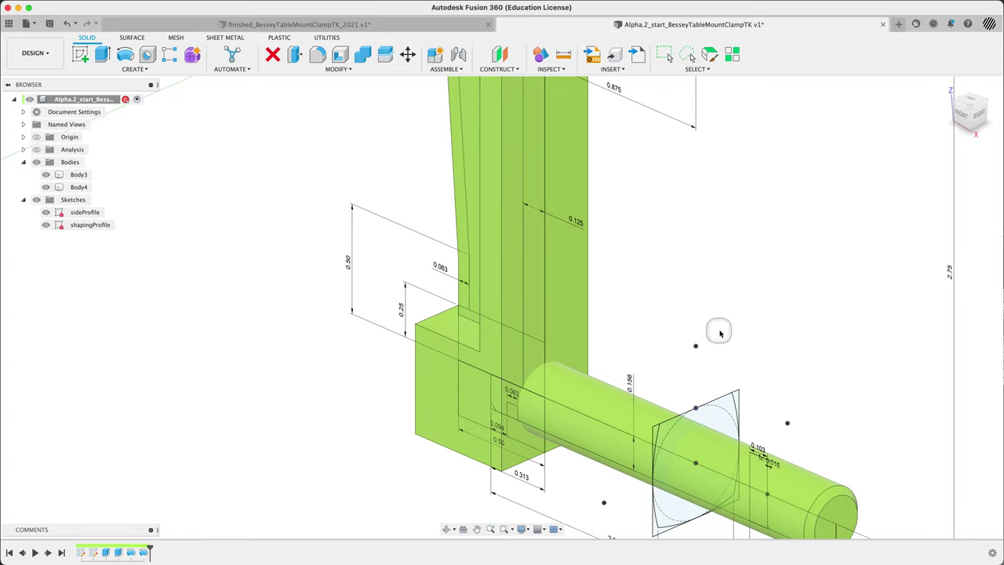
pyautogui.keyDown('shift'); pyautogui.moveTo(729, 258); pyautogui.dragTo(642, 224, button='middle'); pyautogui.keyUp('shift')
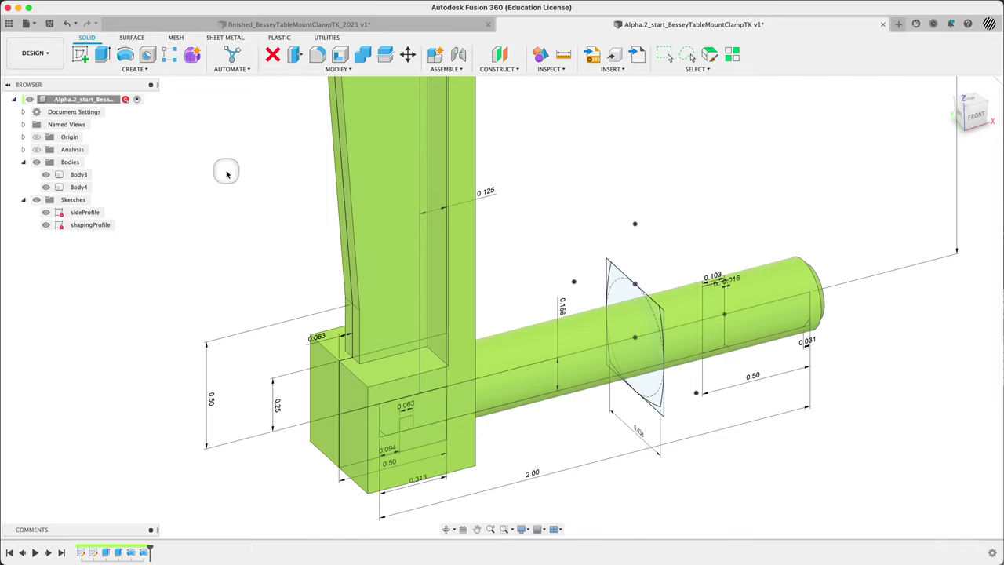
# Step: Extrude four shaping-profile regions starting from the base block's end face, pulled inward as a cut
pyautogui.click(102, 54)
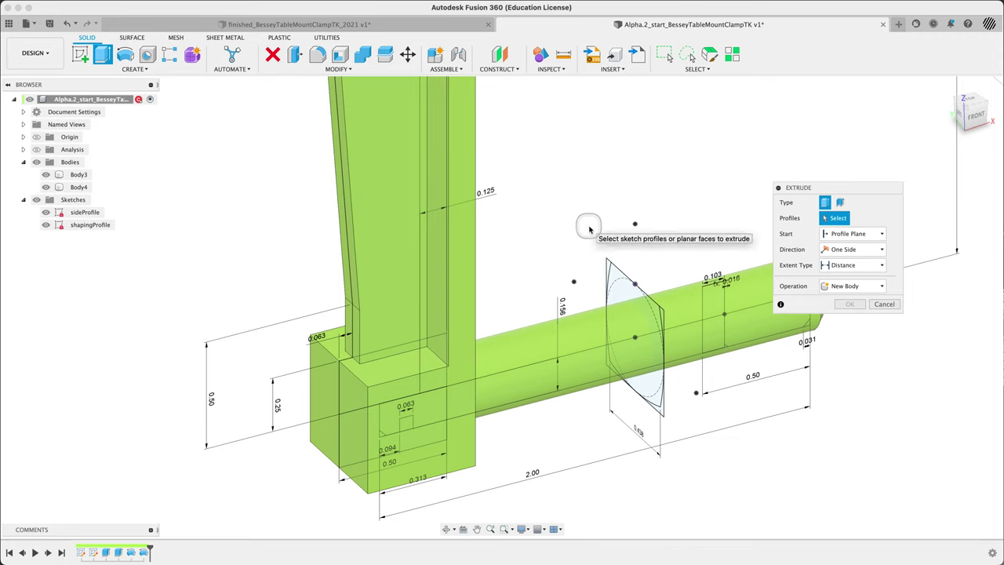
pyautogui.moveTo(588, 232); pyautogui.dragTo(684, 437)
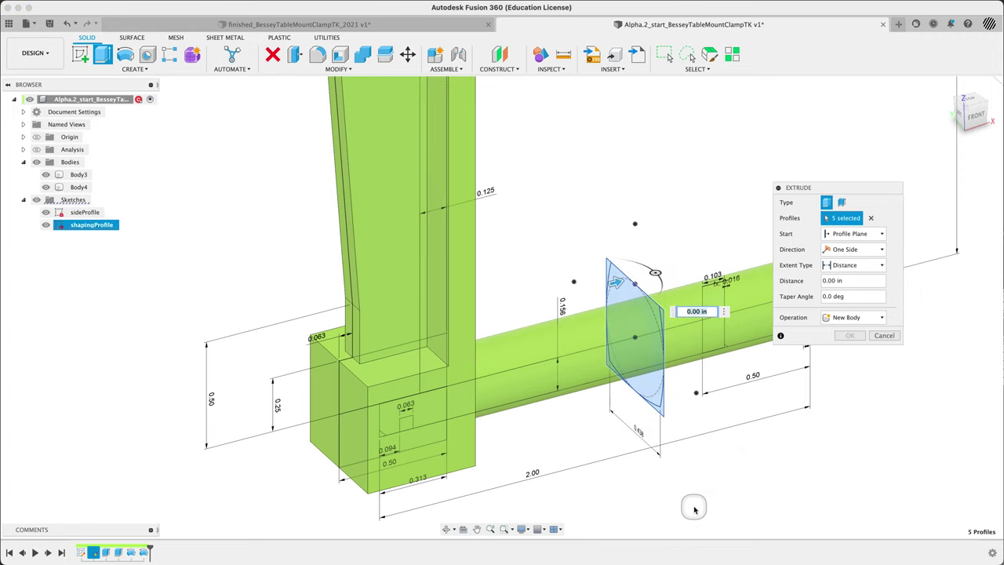
pyautogui.click(639, 395)
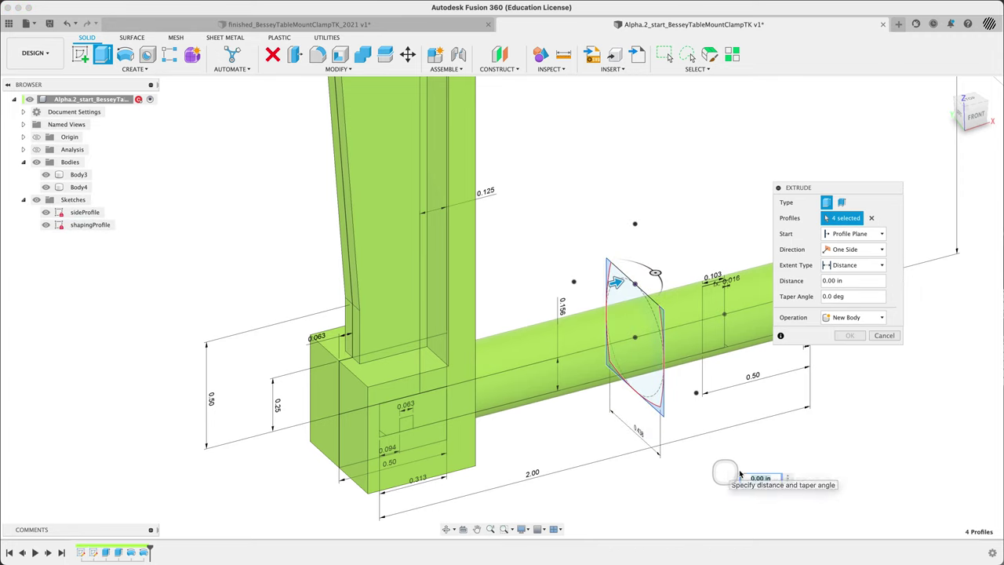
pyautogui.click(845, 235)
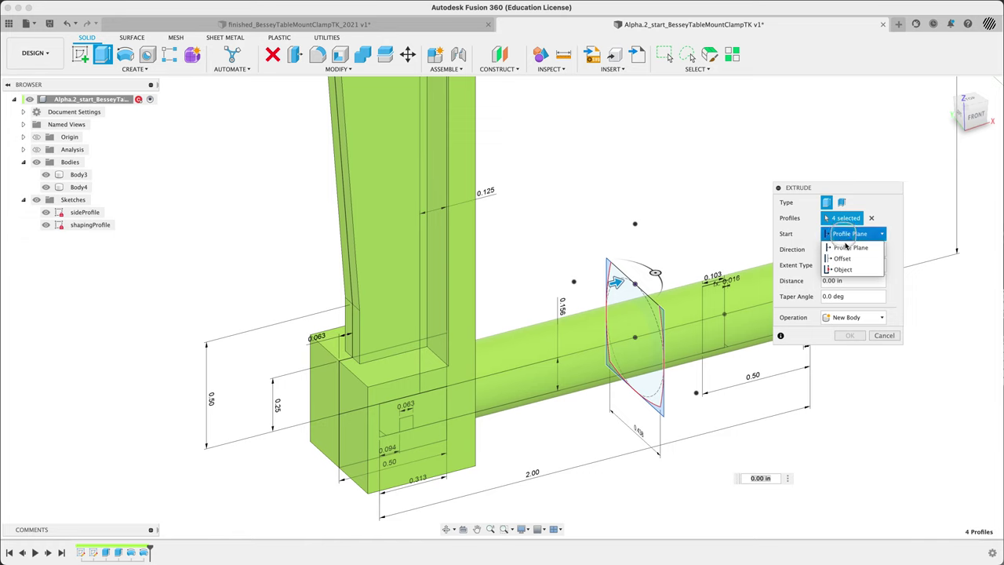
pyautogui.click(846, 270)
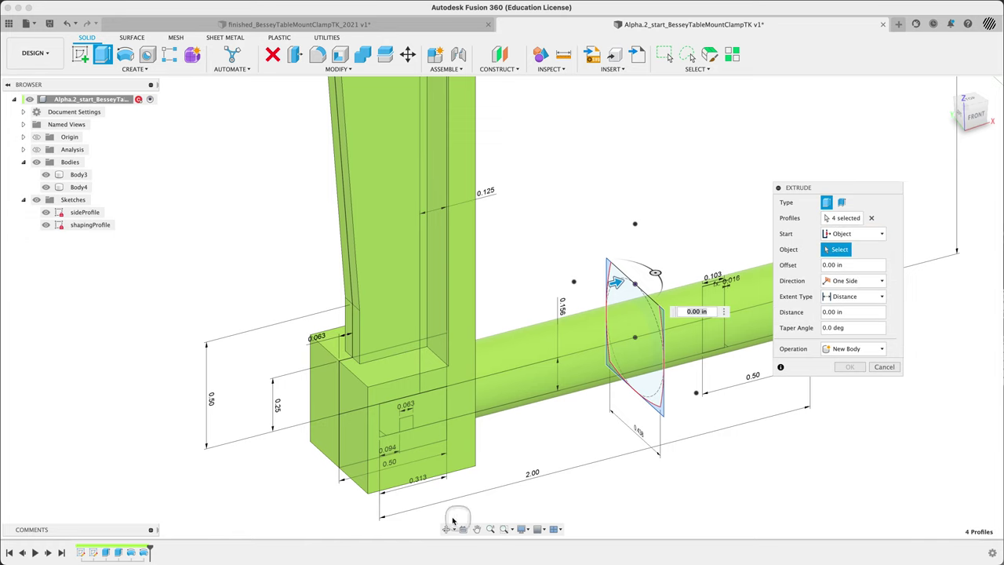
pyautogui.click(353, 437)
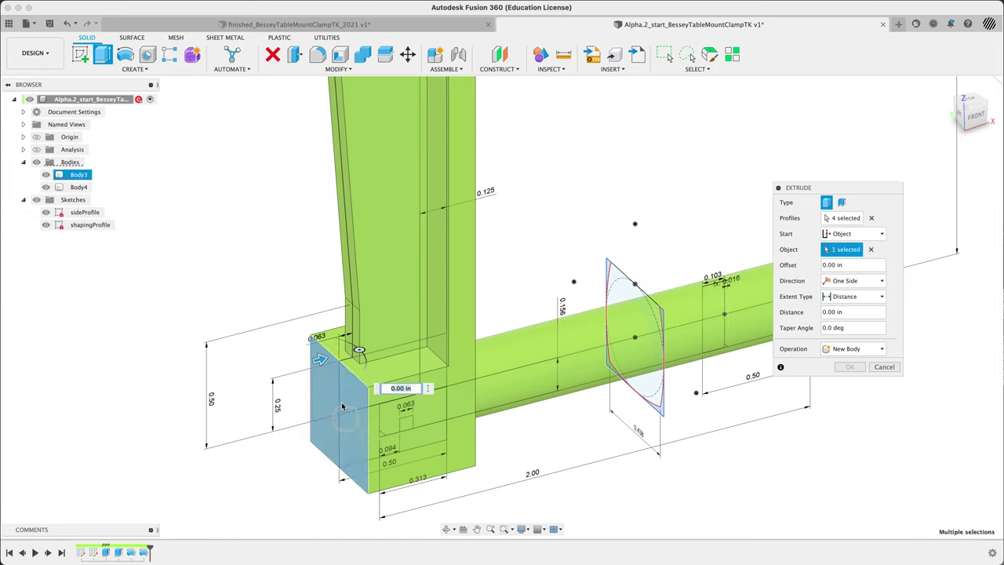
pyautogui.moveTo(322, 359); pyautogui.dragTo(337, 356)
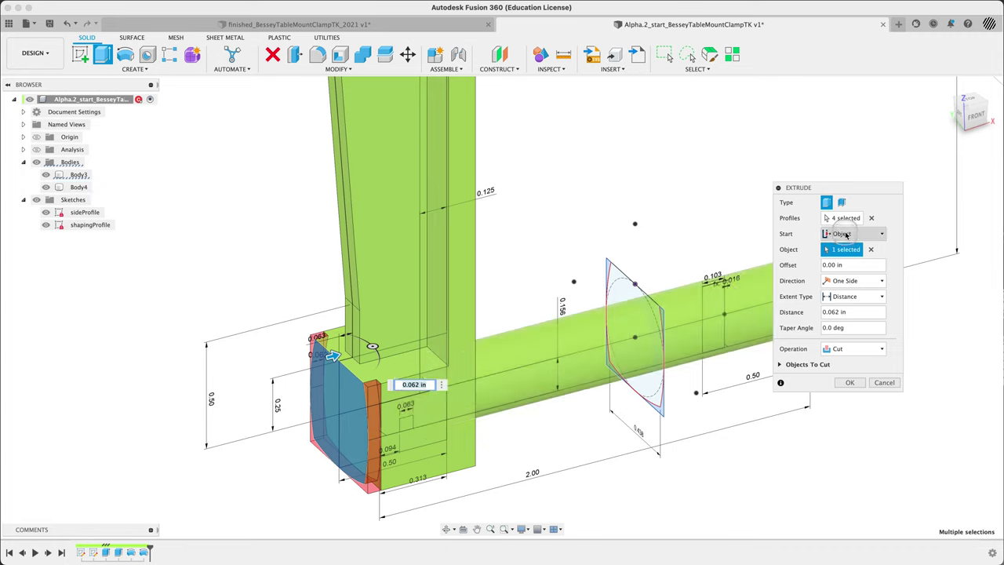
# Step: Extend the cut To Object at Body3's thin vertical face, To Selected Face, and apply it
pyautogui.click(851, 295)
pyautogui.click(846, 321)
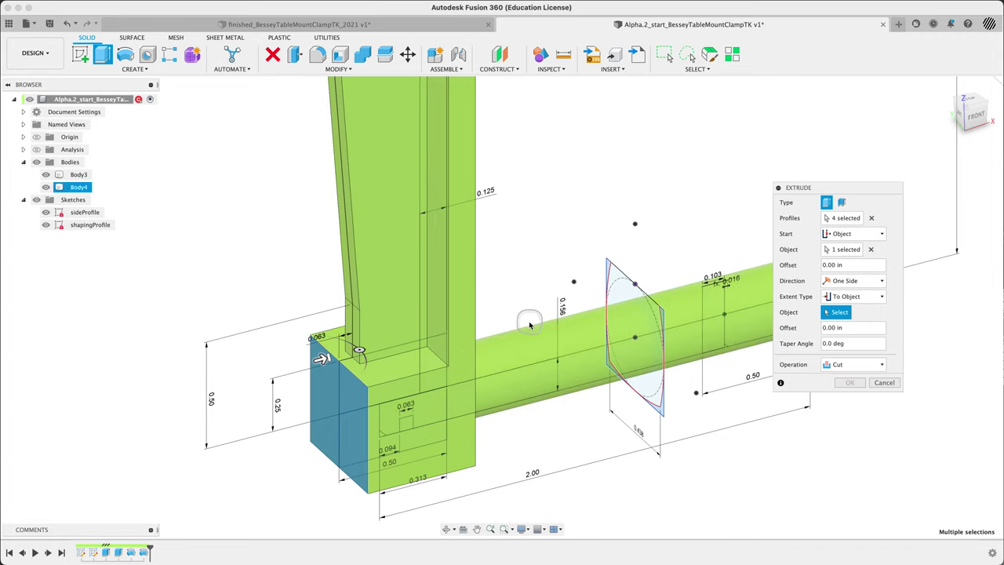
pyautogui.click(440, 324)
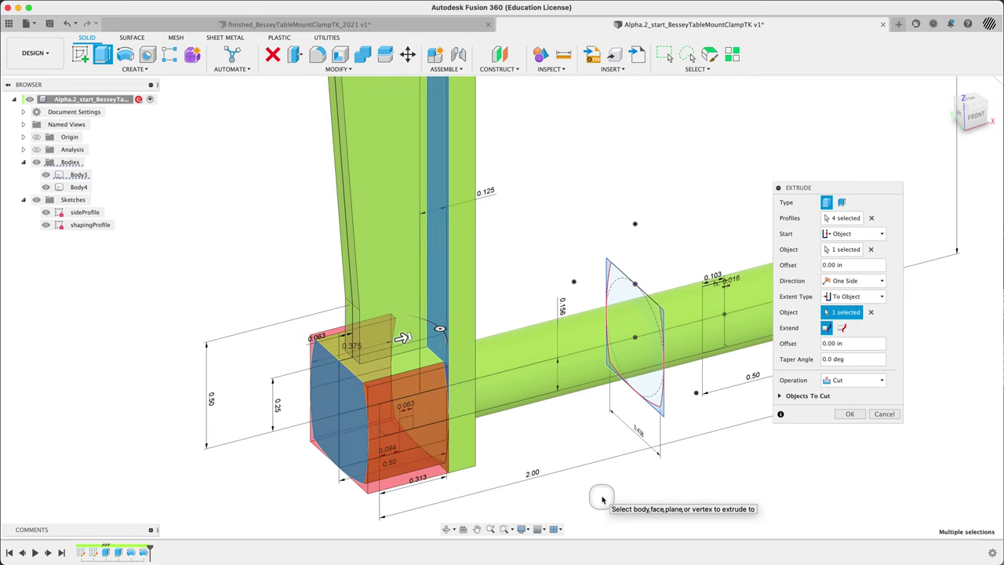
pyautogui.moveTo(573, 460)
pyautogui.keyDown('shift'); pyautogui.mouseDown(button='middle')
pyautogui.moveTo(587, 464)
pyautogui.moveTo(596, 427)
pyautogui.moveTo(578, 441)
pyautogui.mouseUp(button='middle'); pyautogui.keyUp('shift')
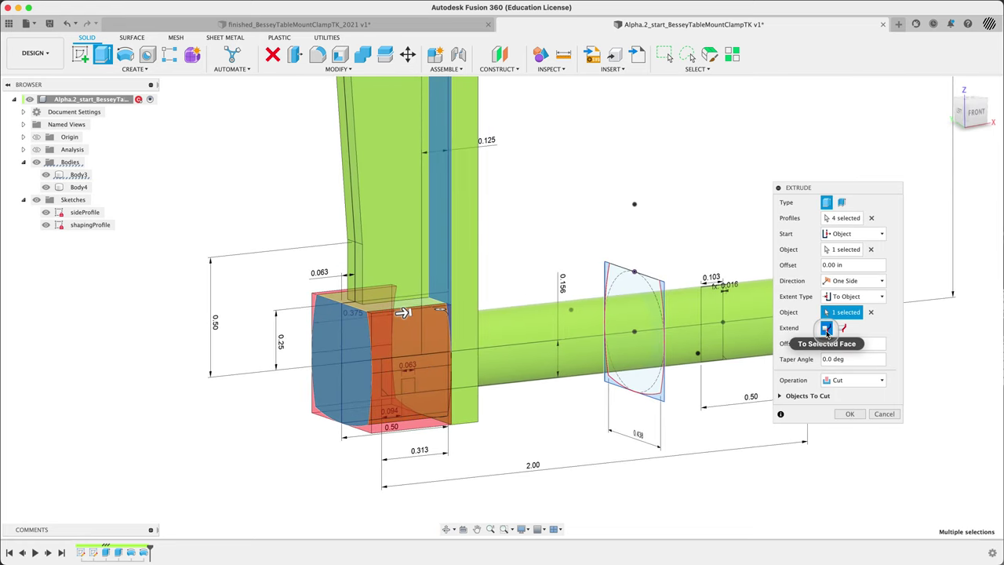
pyautogui.click(840, 329)
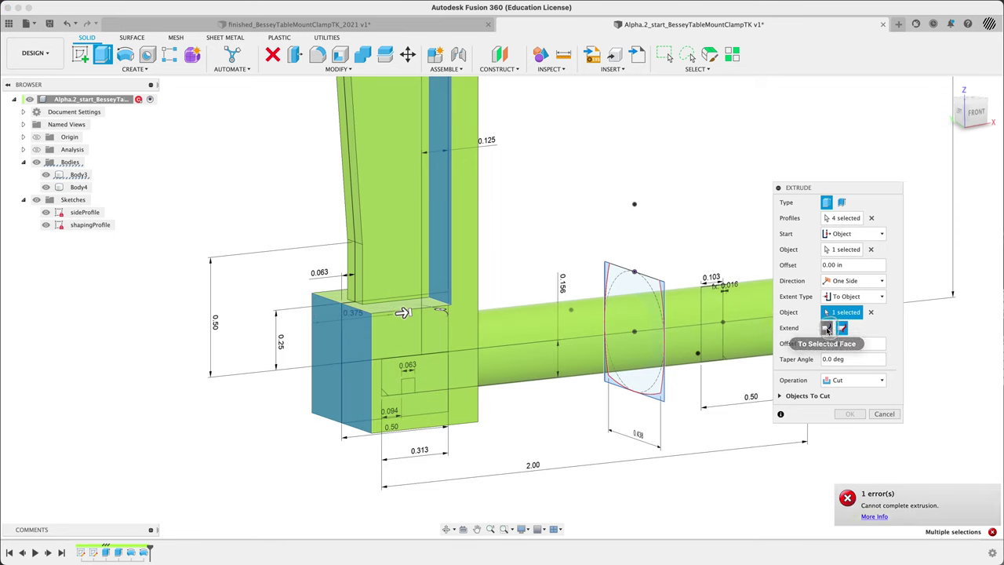
pyautogui.click(826, 329)
pyautogui.keyDown('shift'); pyautogui.moveTo(519, 444); pyautogui.dragTo(545, 440, button='middle'); pyautogui.keyUp('shift')
pyautogui.click(849, 414)
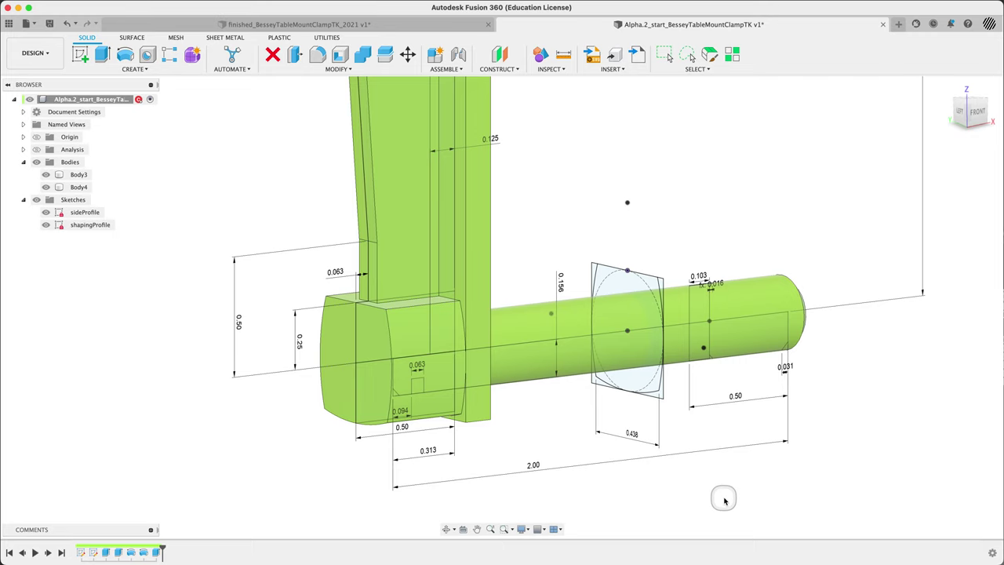
# Step: Start another extrusion from just two shaping-profile regions, dragged back along the rod as a cut
pyautogui.rightClick(737, 202)
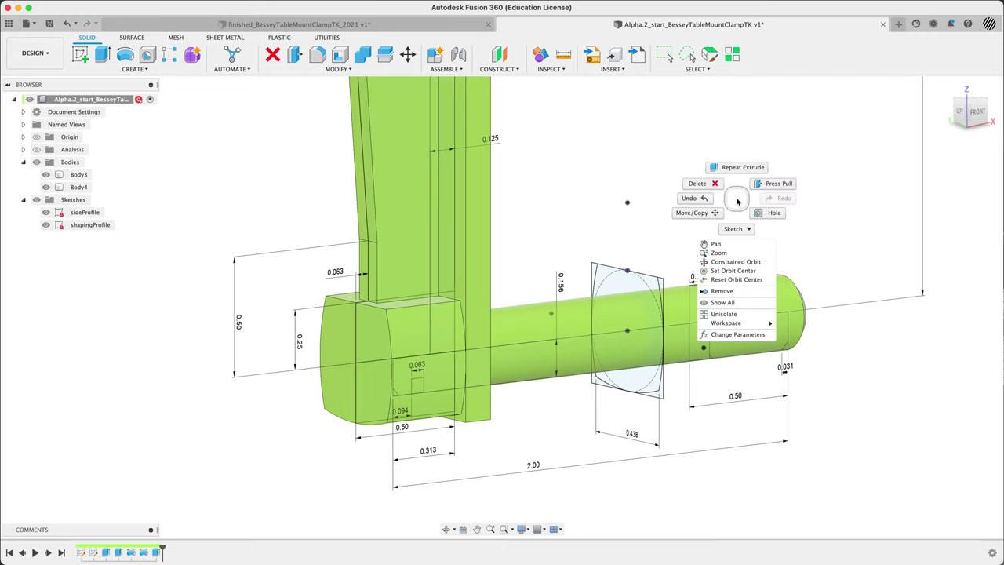
pyautogui.press('Escape')
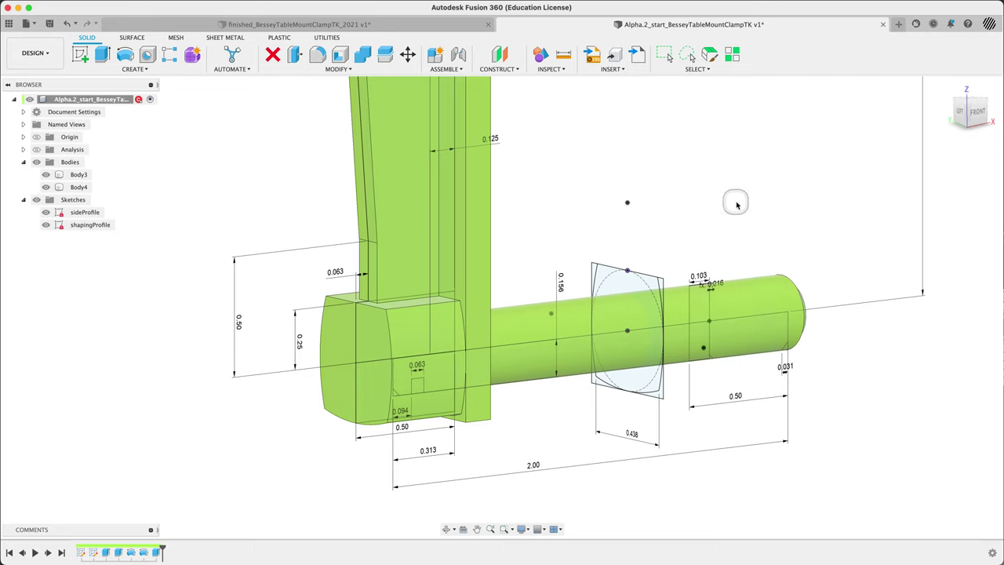
pyautogui.press('e')
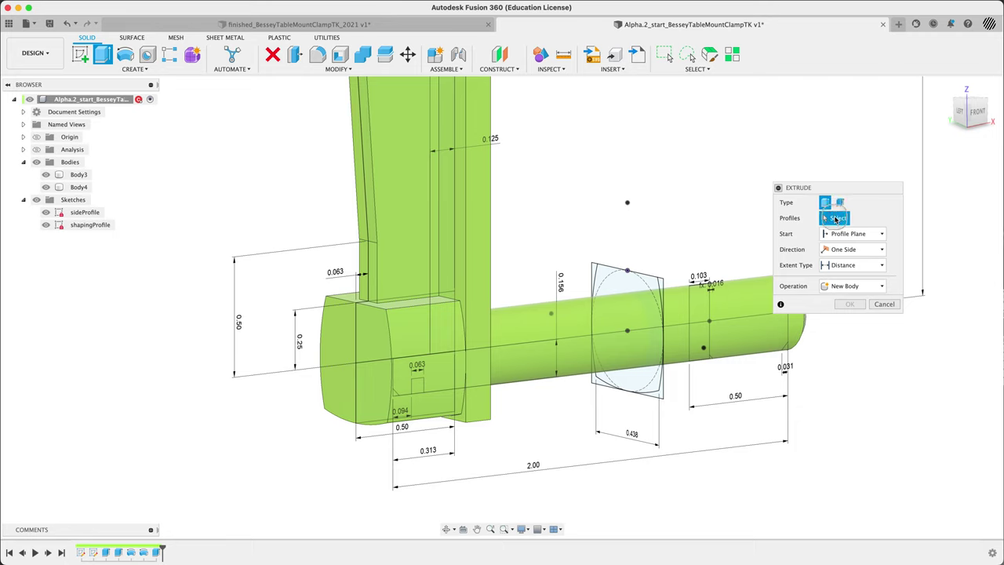
pyautogui.moveTo(566, 223)
pyautogui.mouseDown()
pyautogui.moveTo(672, 428)
pyautogui.moveTo(684, 431)
pyautogui.mouseUp()
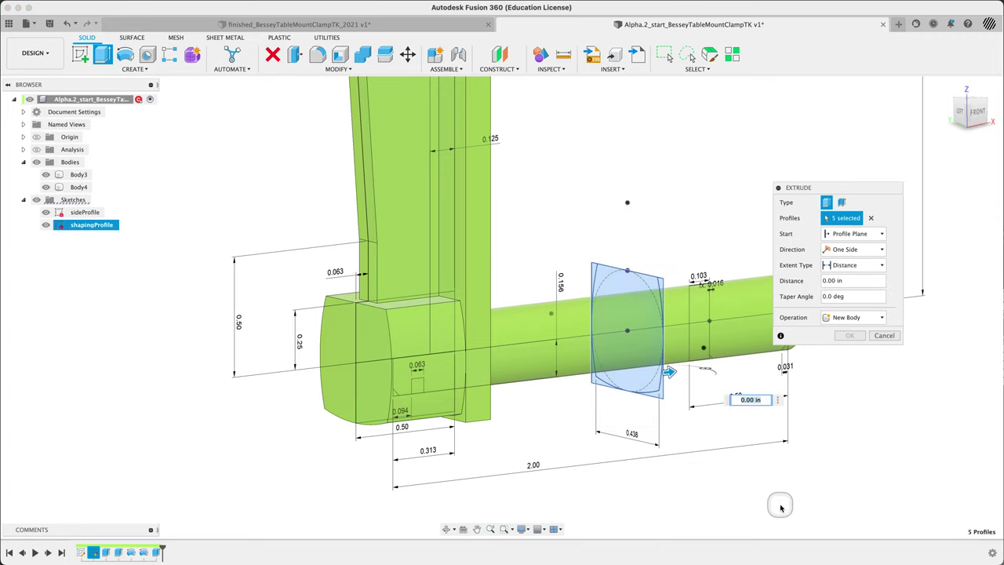
pyautogui.click(635, 296)
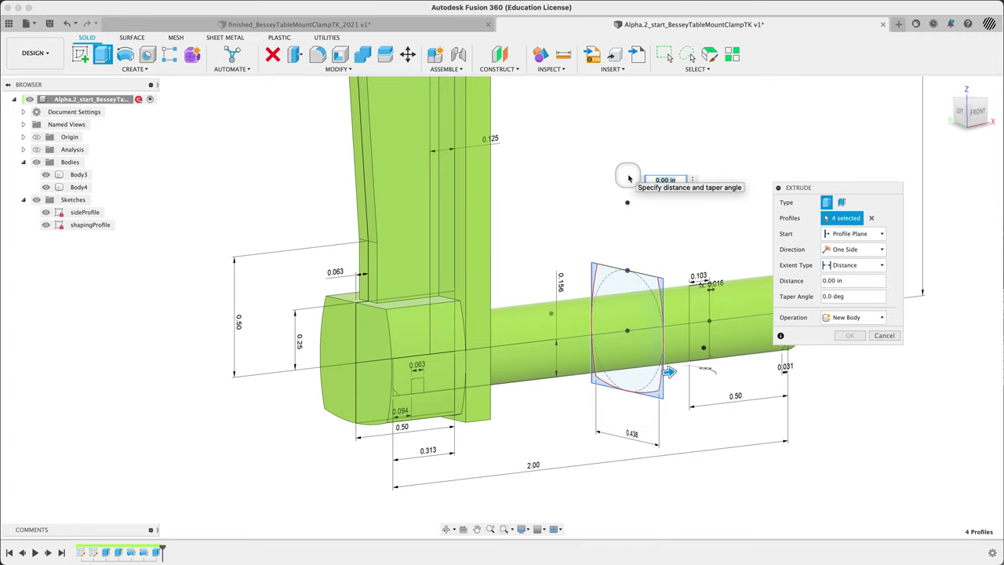
pyautogui.click(594, 268)
pyautogui.click(650, 280)
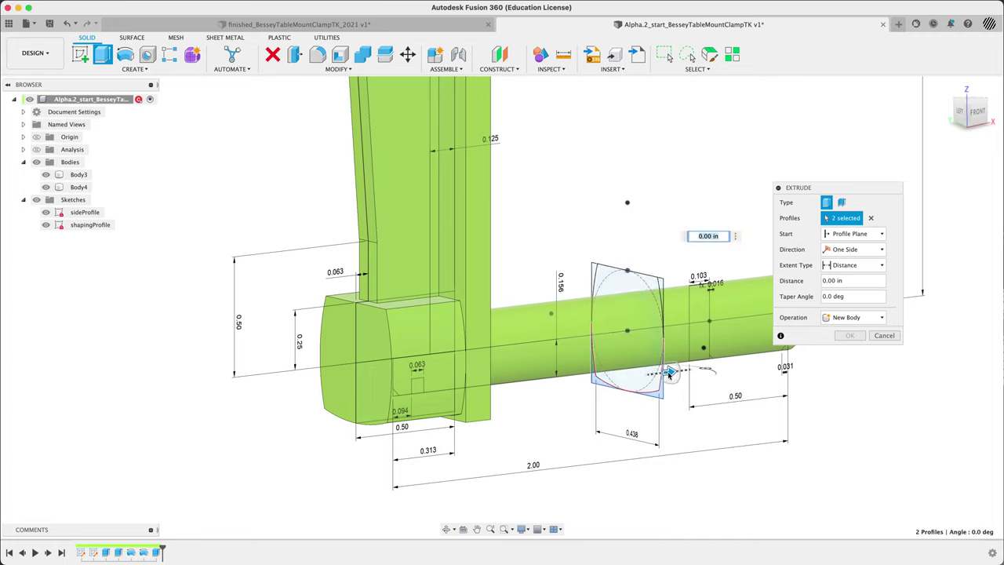
pyautogui.moveTo(668, 374); pyautogui.dragTo(461, 401)
# Step: Set the cut's extent to All, affecting only Body3, and apply it
pyautogui.click(846, 268)
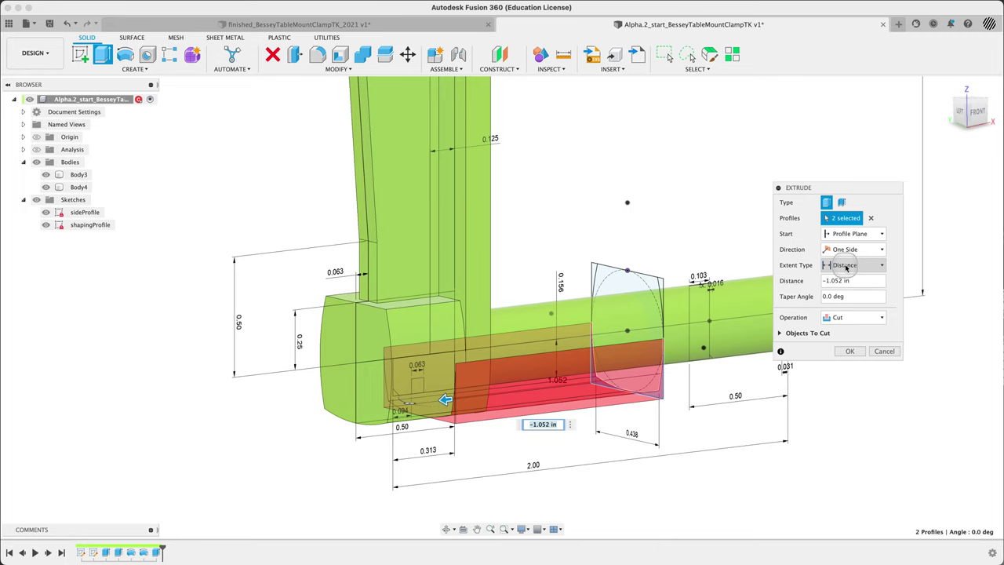
pyautogui.click(844, 297)
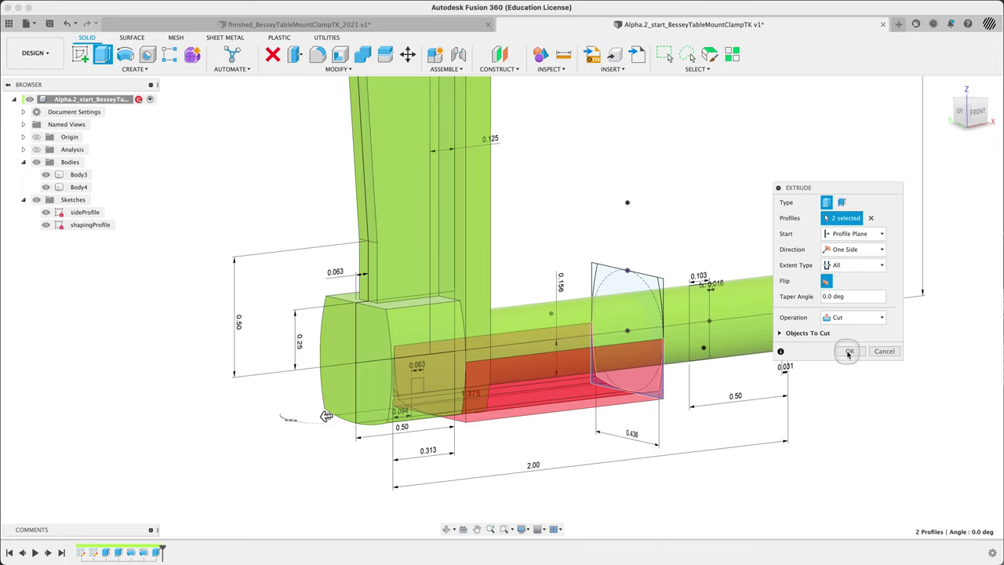
pyautogui.click(780, 333)
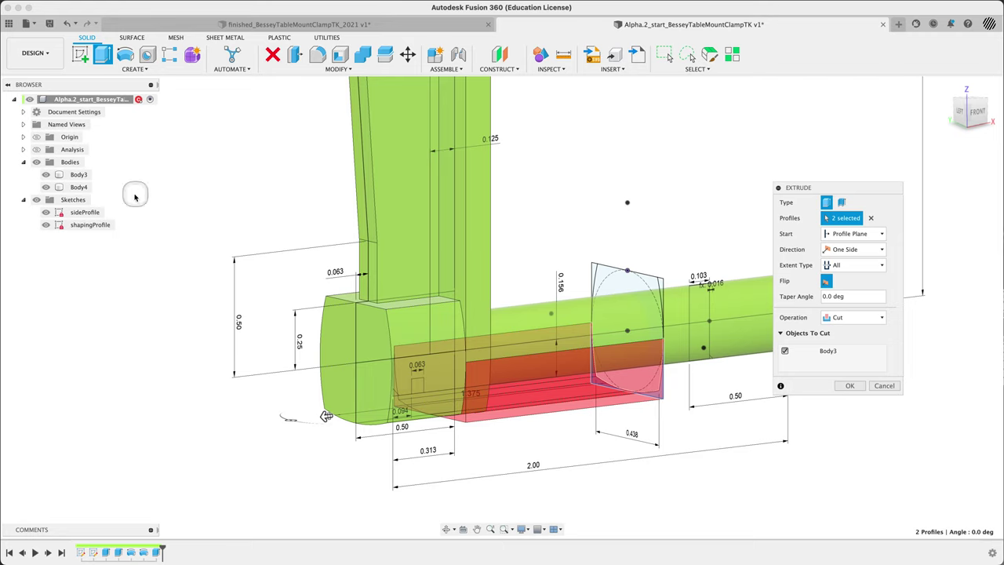
pyautogui.click(781, 334)
pyautogui.click(848, 350)
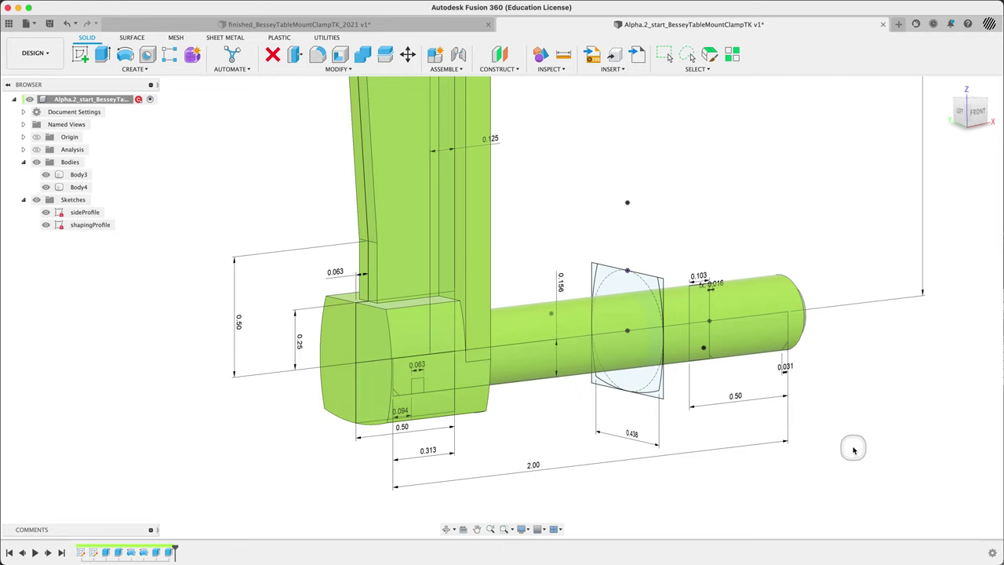
pyautogui.keyDown('shift'); pyautogui.moveTo(851, 439); pyautogui.dragTo(733, 390, button='middle'); pyautogui.keyUp('shift')
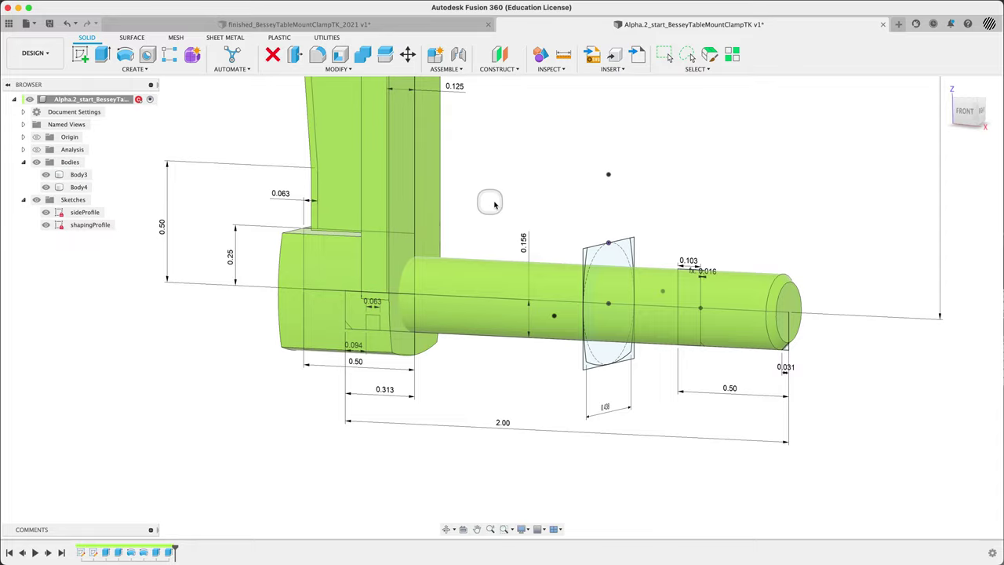
pyautogui.keyDown('shift'); pyautogui.moveTo(497, 204); pyautogui.dragTo(475, 279, button='middle'); pyautogui.keyUp('shift')
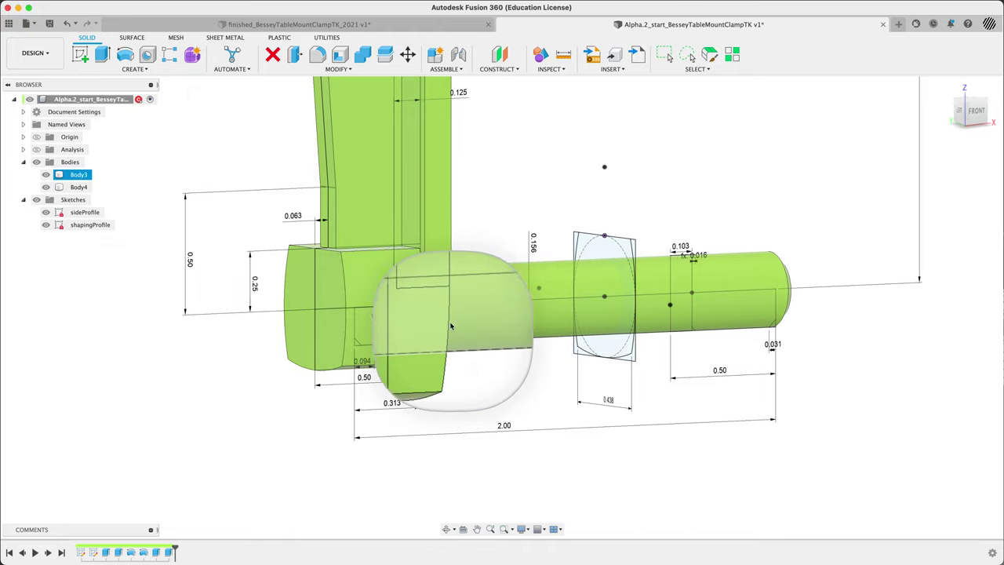
pyautogui.click(447, 312)
pyautogui.keyDown('shift'); pyautogui.moveTo(447, 313); pyautogui.dragTo(453, 353, button='middle'); pyautogui.keyUp('shift')
pyautogui.click(454, 353)
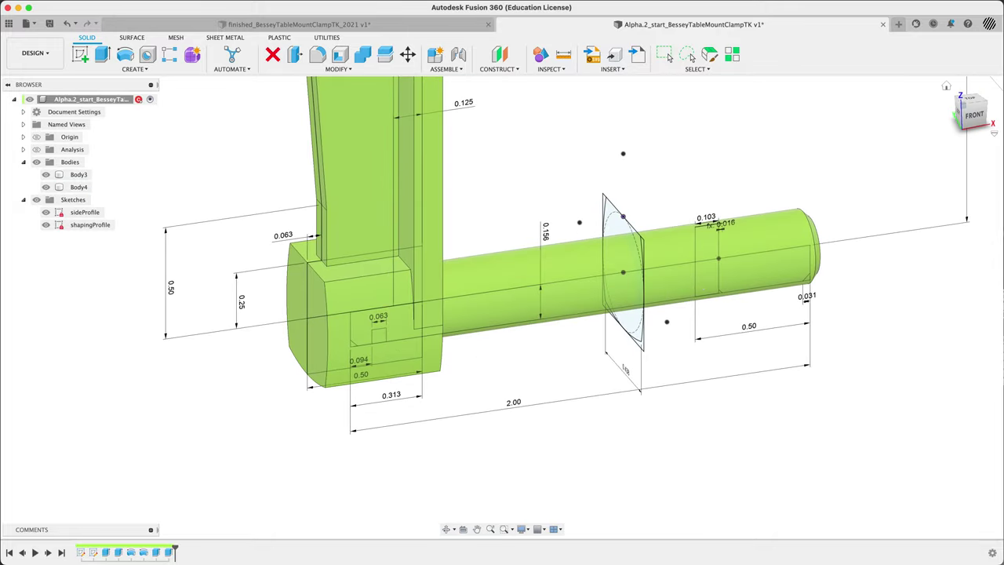
pyautogui.click(945, 88)
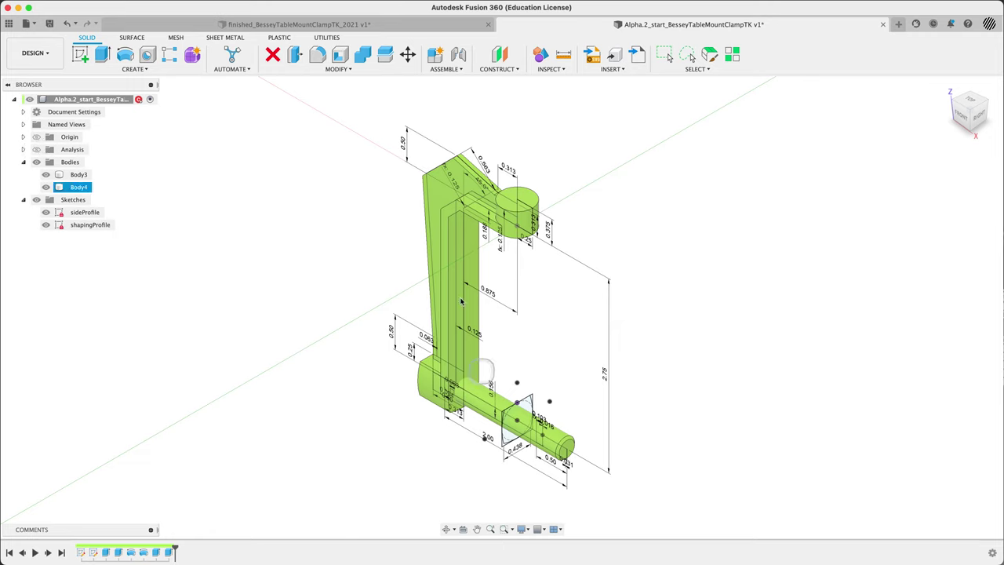
# Step: Turn on Section1 and reopen it to try flipping the section plane, then close it
pyautogui.click(36, 149)
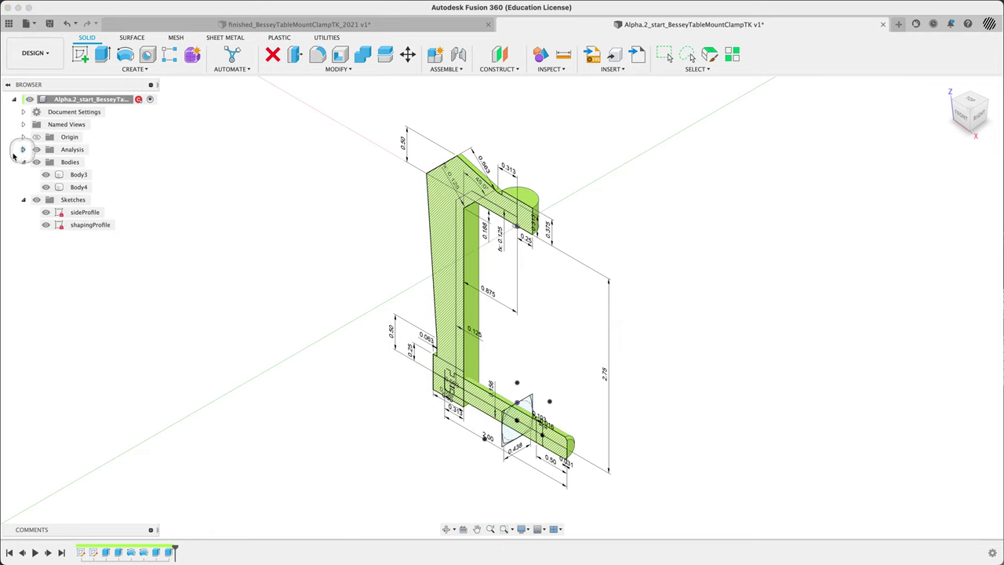
pyautogui.click(23, 149)
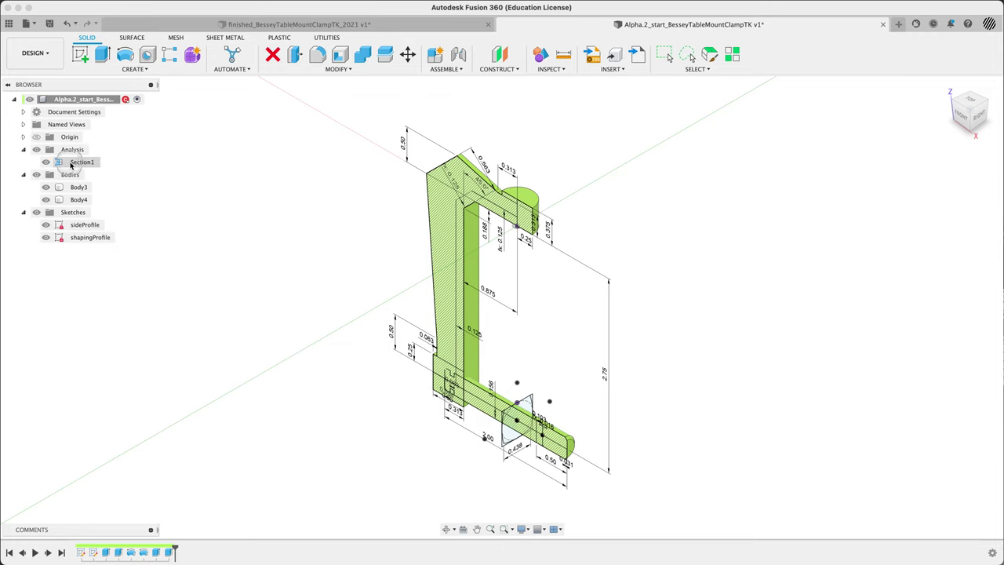
pyautogui.doubleClick(60, 163)
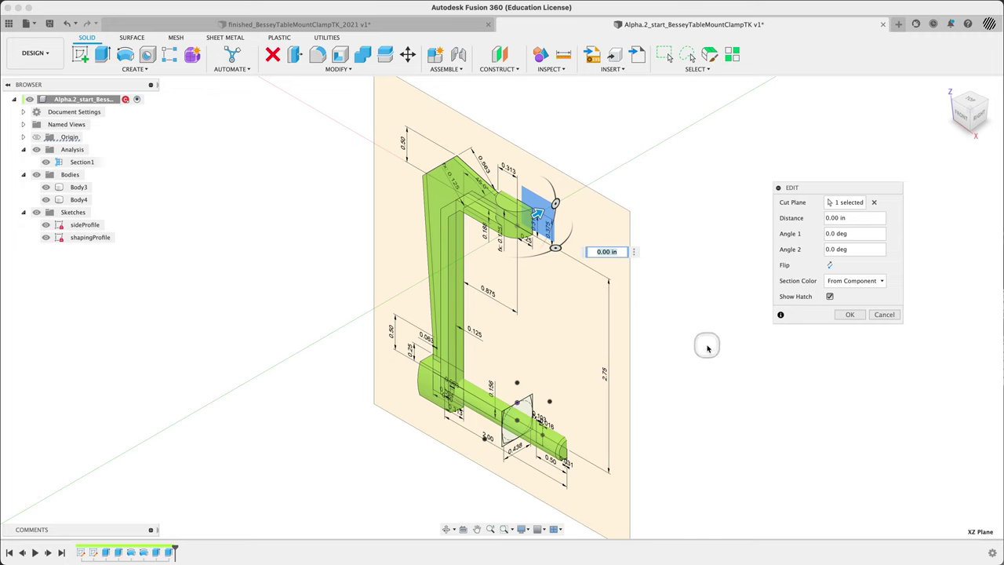
pyautogui.moveTo(952, 88)
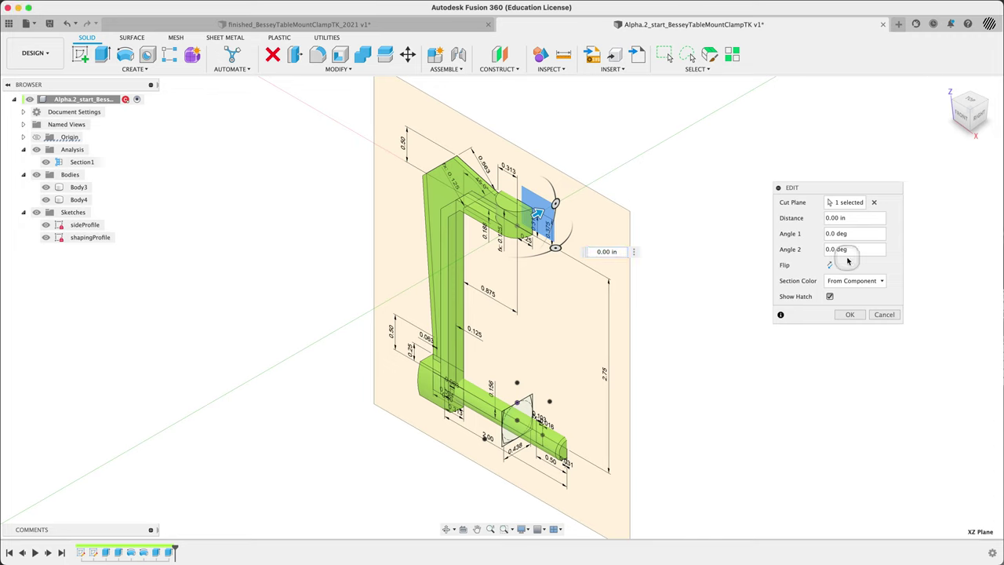
pyautogui.click(829, 266)
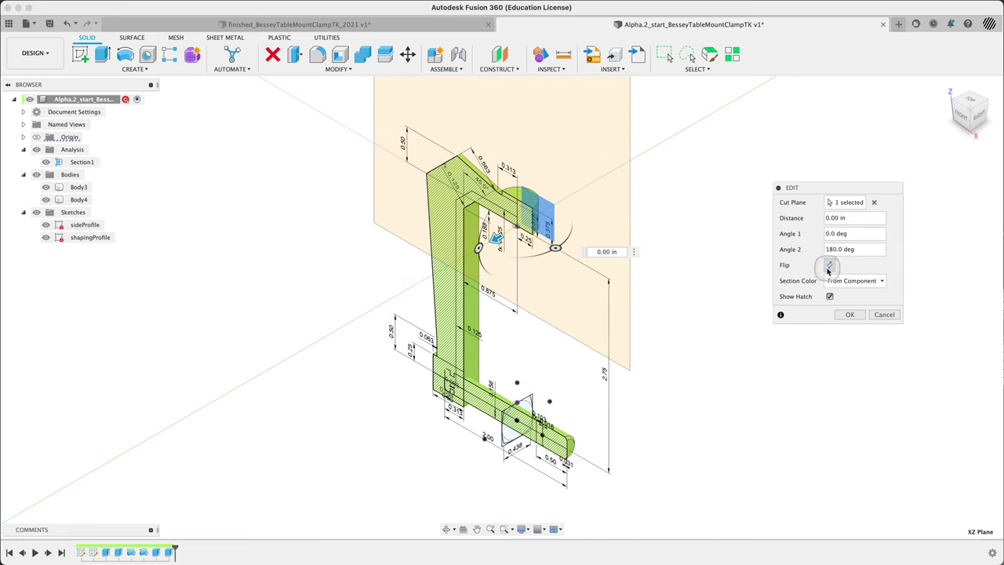
pyautogui.click(847, 315)
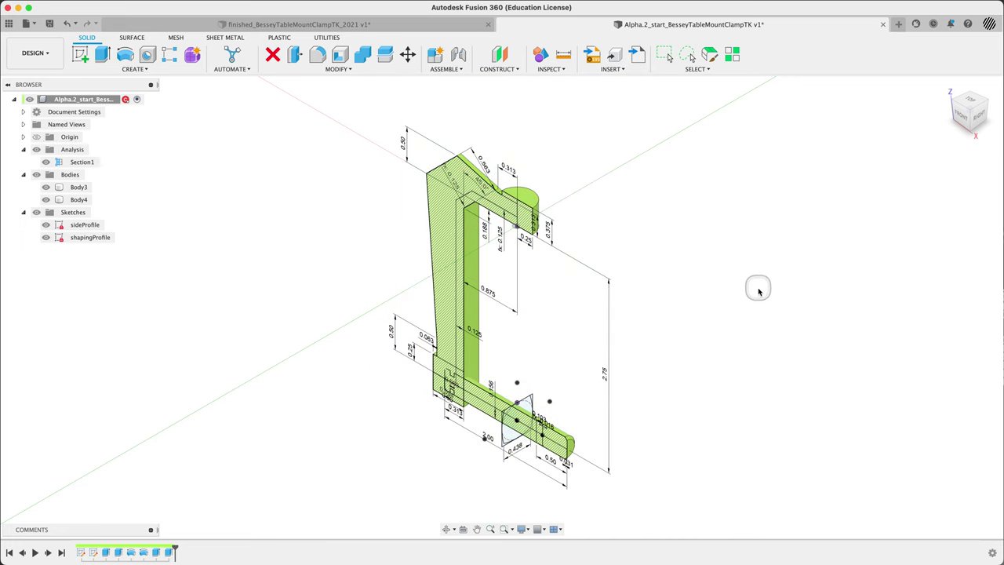
pyautogui.keyDown('shift'); pyautogui.moveTo(755, 275); pyautogui.dragTo(725, 294, button='middle'); pyautogui.keyUp('shift')
# Step: Hide the Sketches folder so only the hatched cross-section of frame and bar shows
pyautogui.click(36, 212)
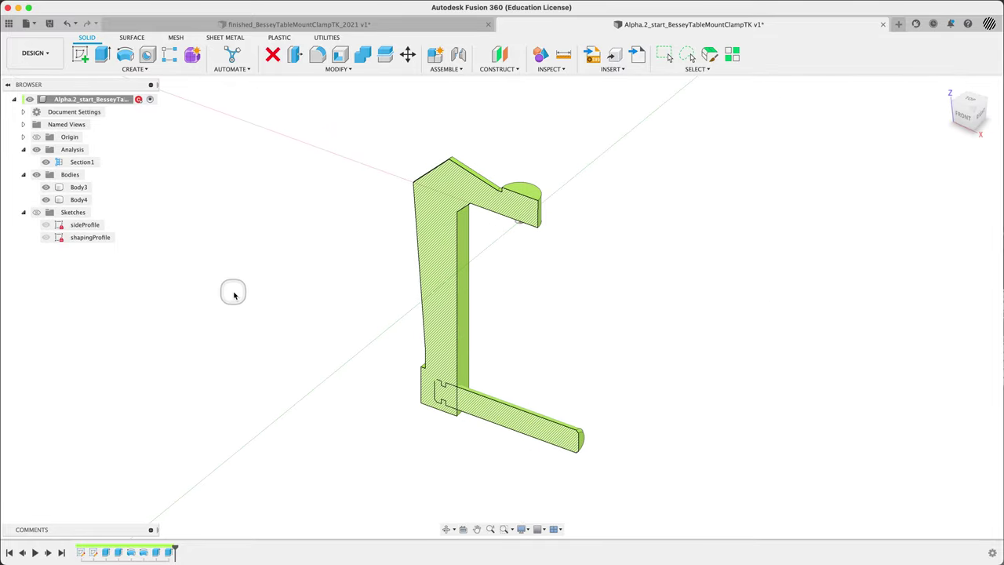
pyautogui.keyDown('shift'); pyautogui.moveTo(233, 291); pyautogui.dragTo(285, 337, button='middle'); pyautogui.keyUp('shift')
pyautogui.scroll(-1, 429, 400)
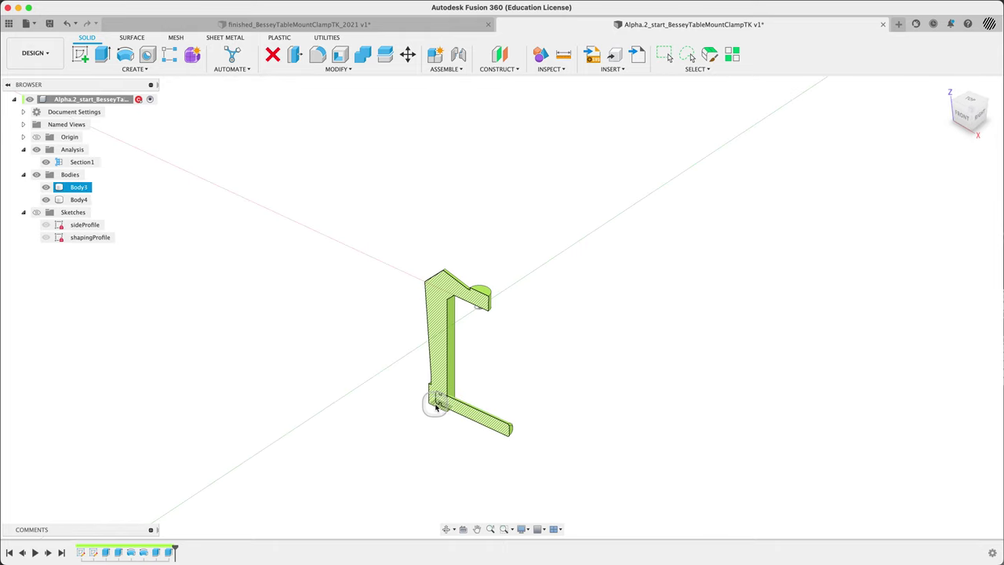
pyautogui.scroll(6, 447, 403)
# Step: Combine Body3 (target) with Body4 (tool) using Cut, with Keep Tools checked
pyautogui.click(578, 347)
pyautogui.click(360, 53)
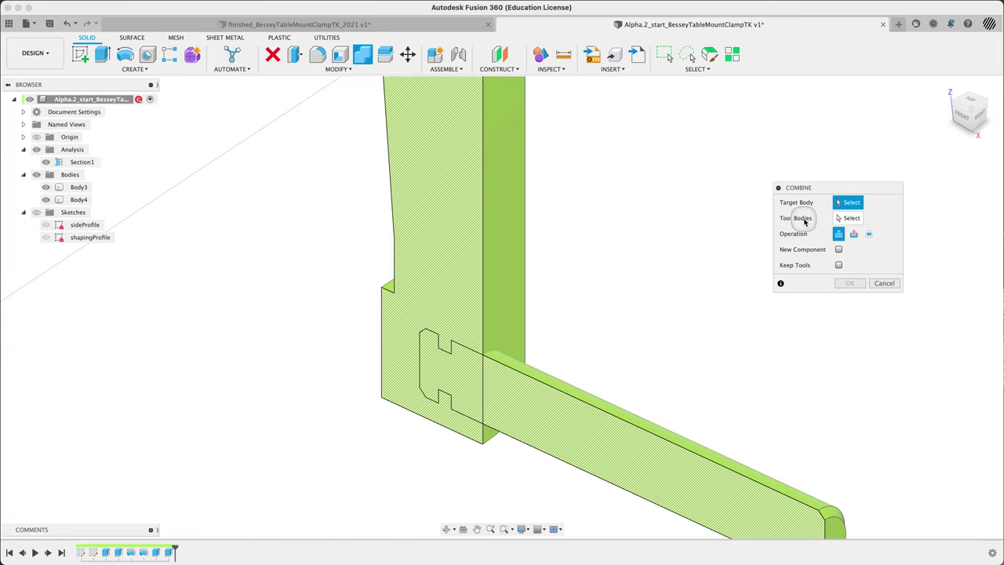
pyautogui.click(415, 237)
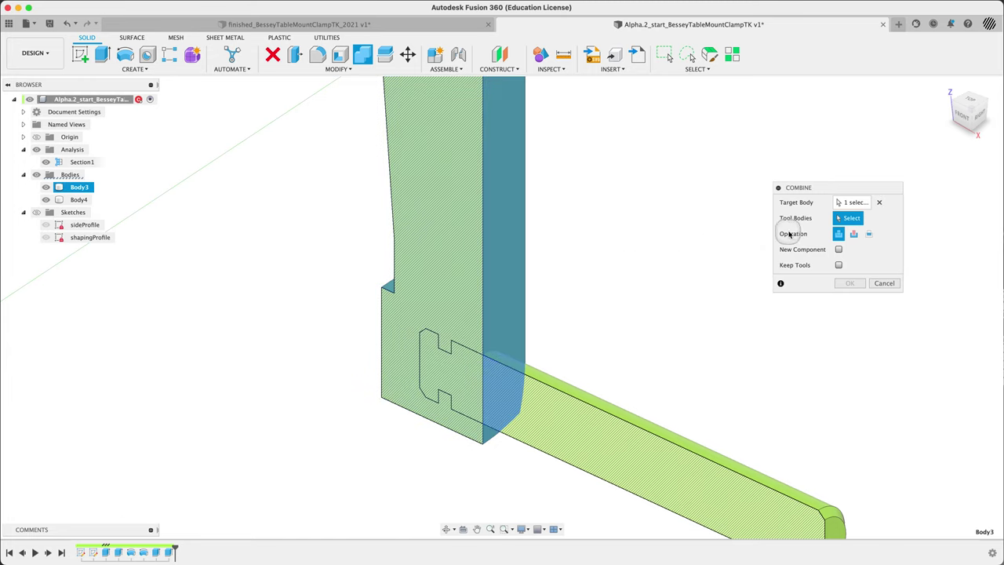
pyautogui.click(564, 399)
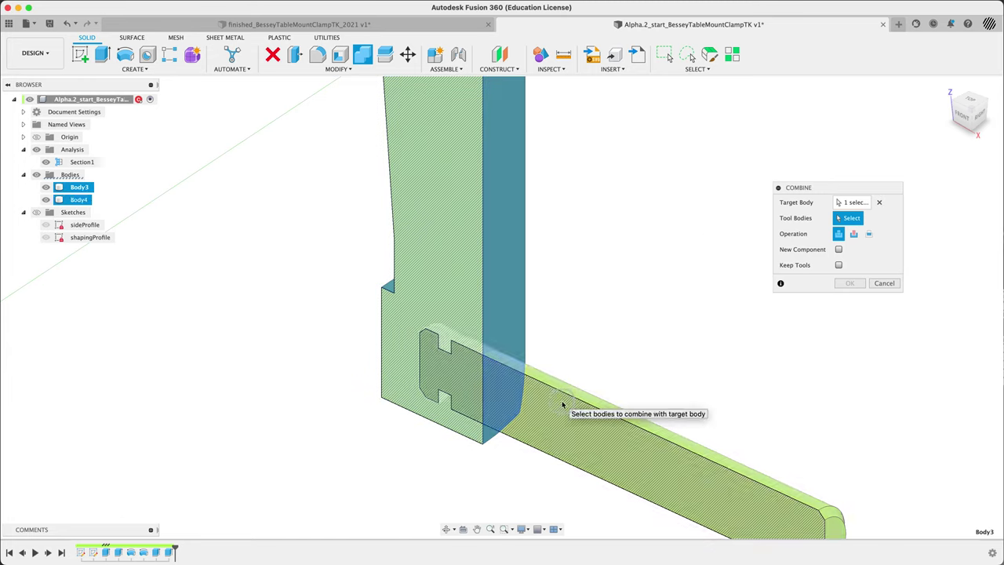
pyautogui.click(562, 403)
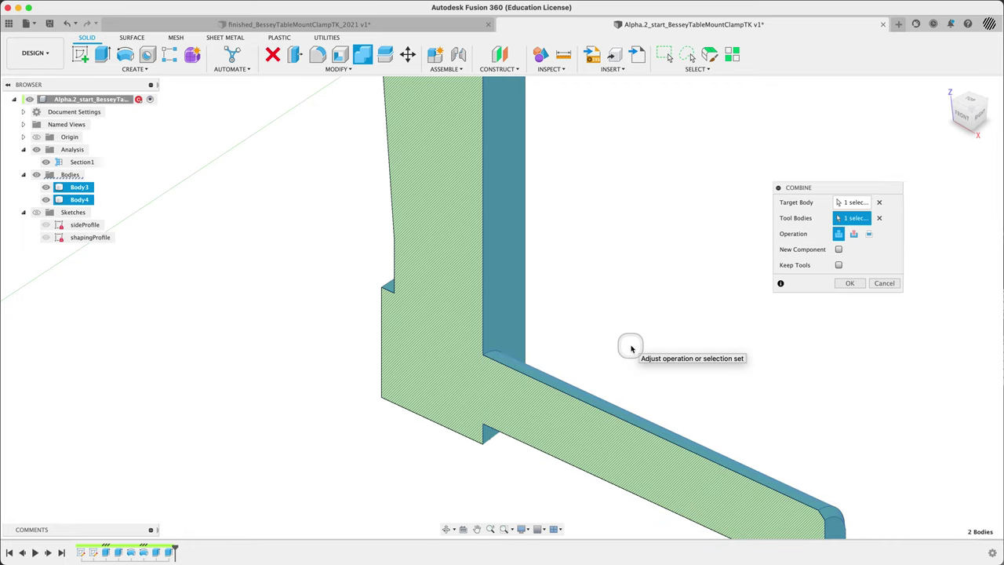
pyautogui.click(842, 234)
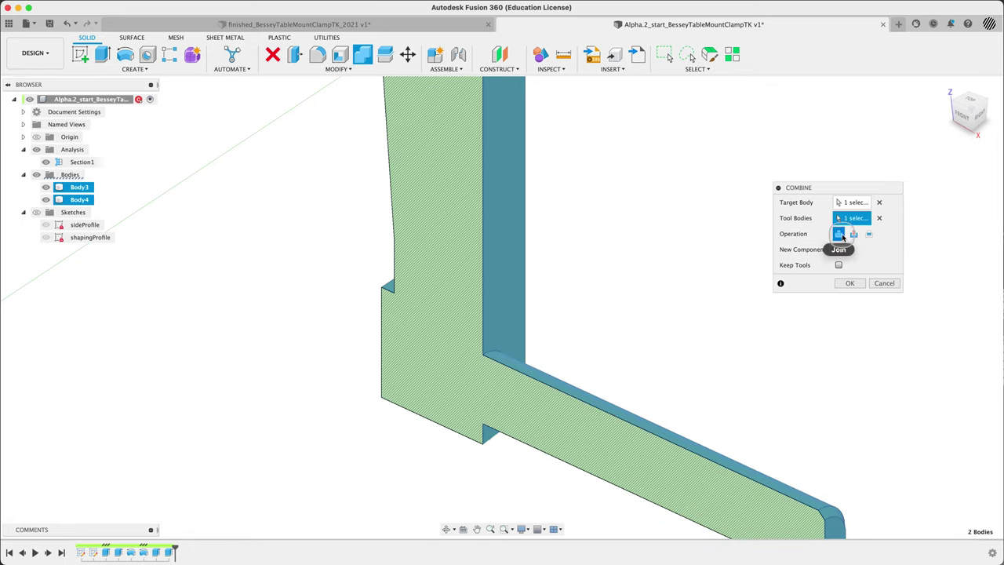
pyautogui.click(853, 234)
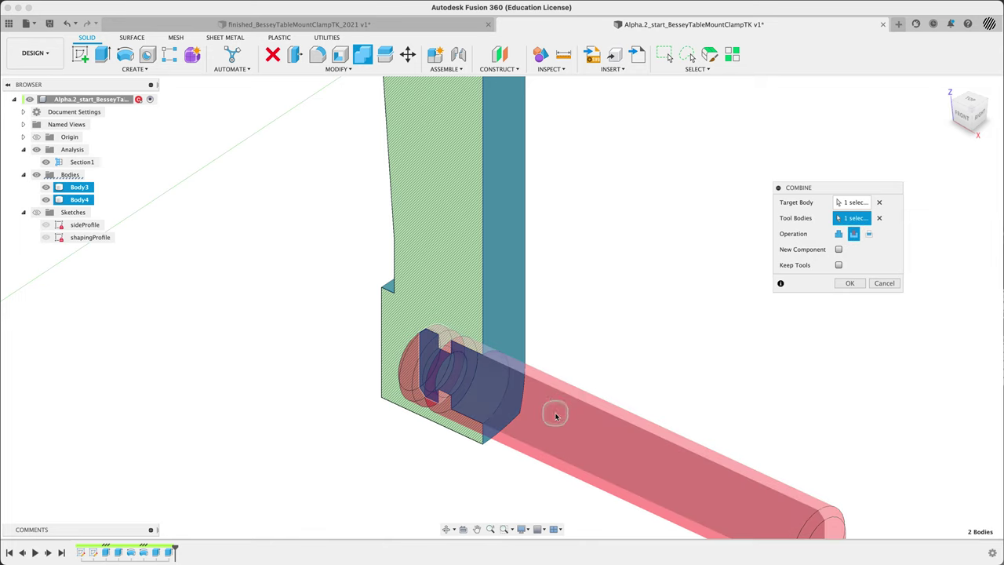
pyautogui.moveTo(609, 383); pyautogui.dragTo(569, 264, button='middle')
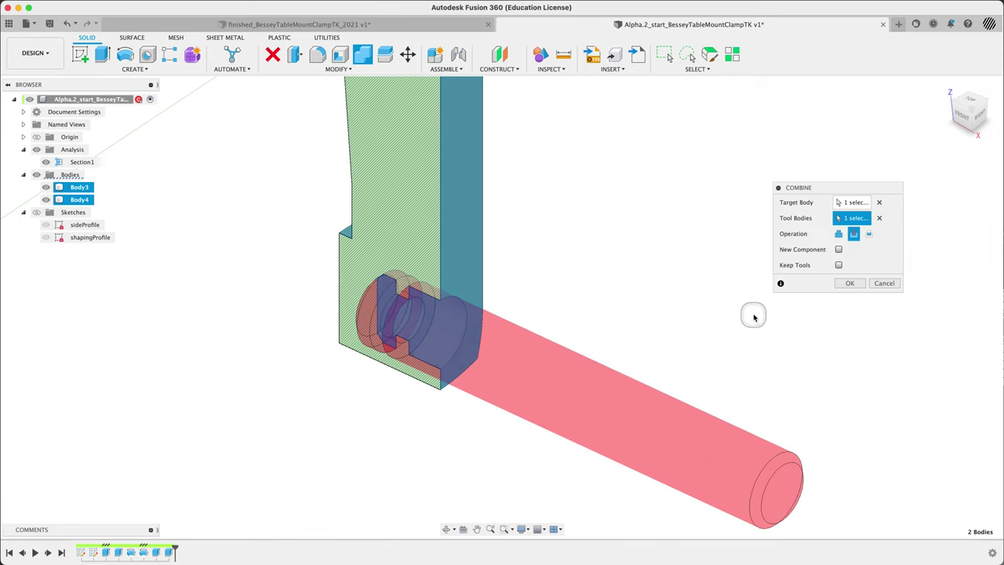
pyautogui.click(838, 264)
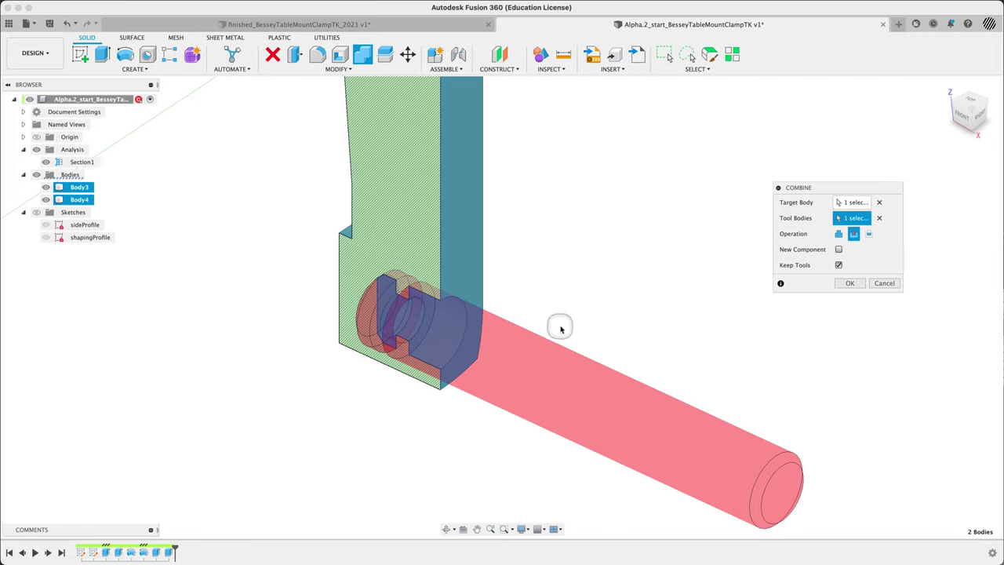
pyautogui.click(856, 287)
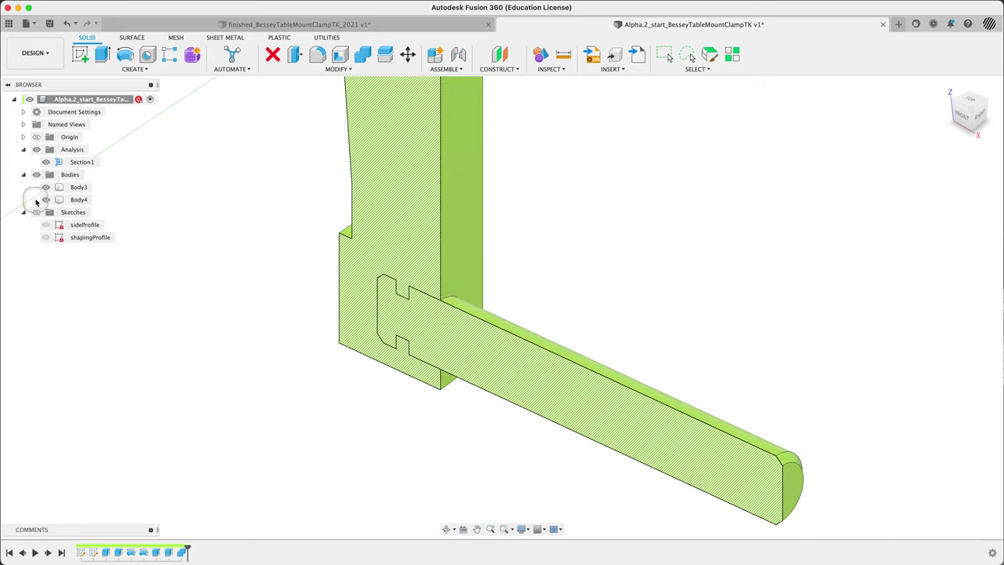
# Step: Hide the bar body and delete two faces of the stepped pin hole in the jaw
pyautogui.click(46, 200)
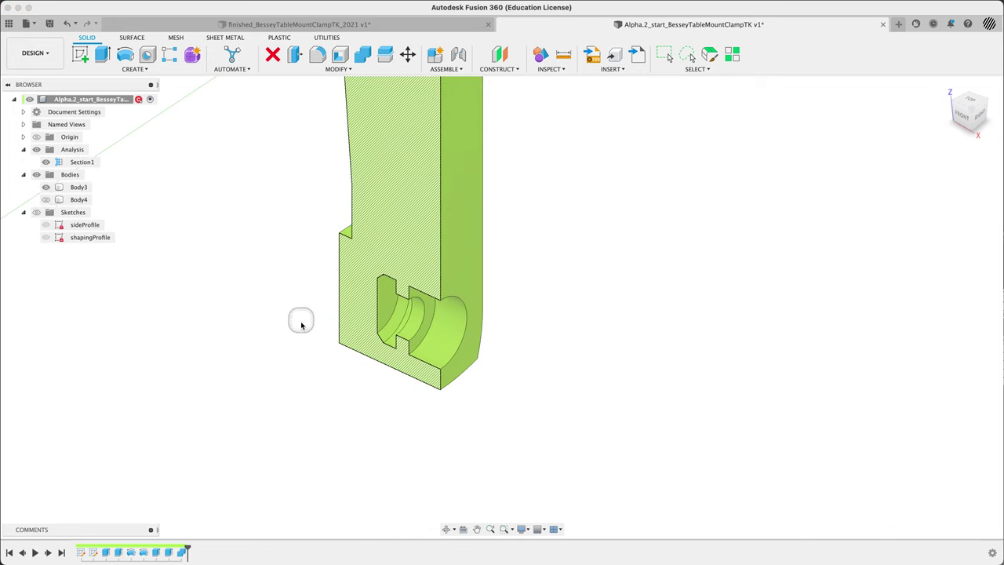
pyautogui.keyDown('shift'); pyautogui.moveTo(301, 326); pyautogui.dragTo(330, 304, button='middle'); pyautogui.keyUp('shift')
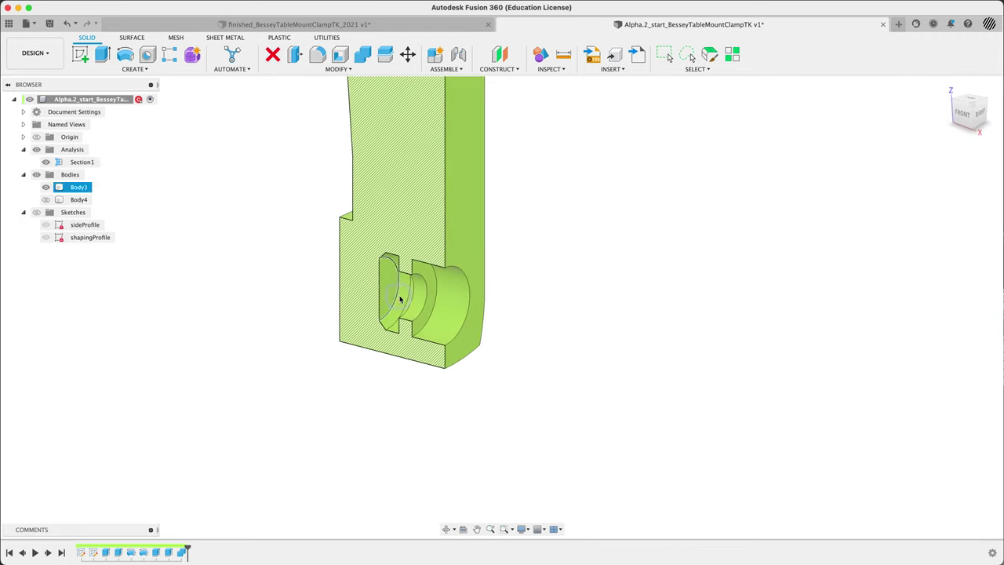
pyautogui.click(414, 328)
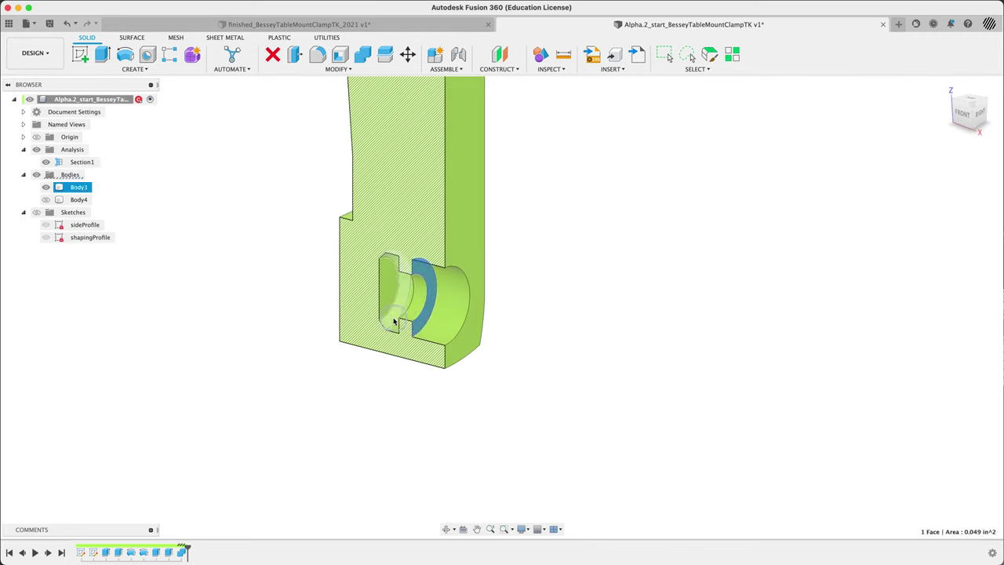
pyautogui.keyDown('shift'); pyautogui.click(392, 316); pyautogui.keyUp('shift')
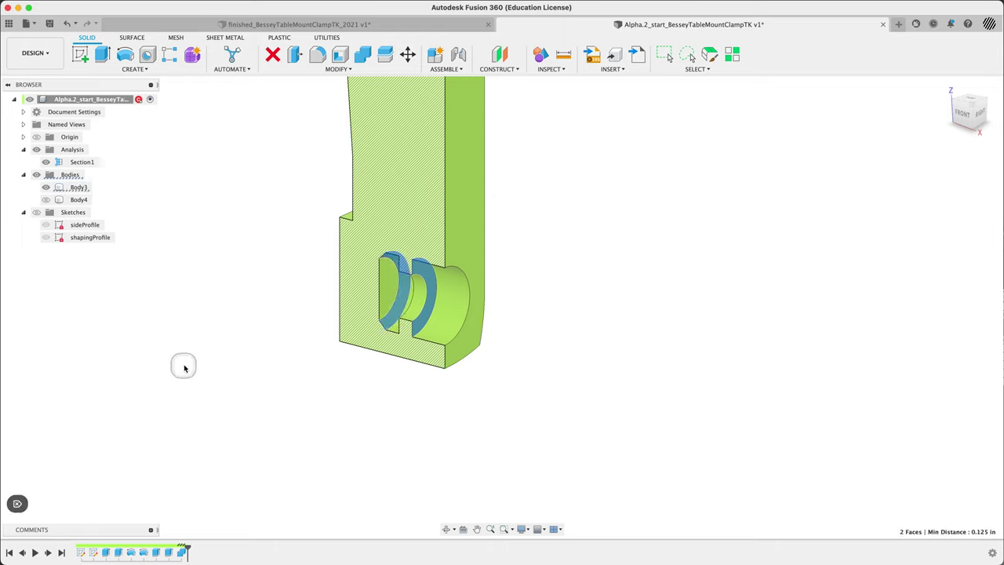
pyautogui.press('Delete')
pyautogui.keyDown('shift'); pyautogui.moveTo(258, 354); pyautogui.dragTo(180, 348, button='middle'); pyautogui.keyUp('shift')
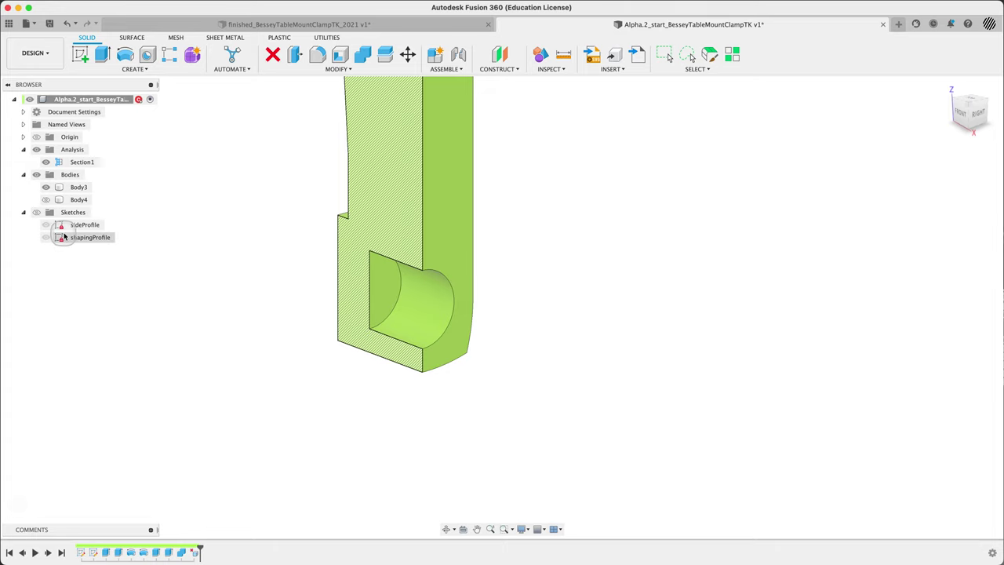
# Step: Undo the face deletion to restore the stepped hole, keeping the bar body hidden
pyautogui.click(46, 199)
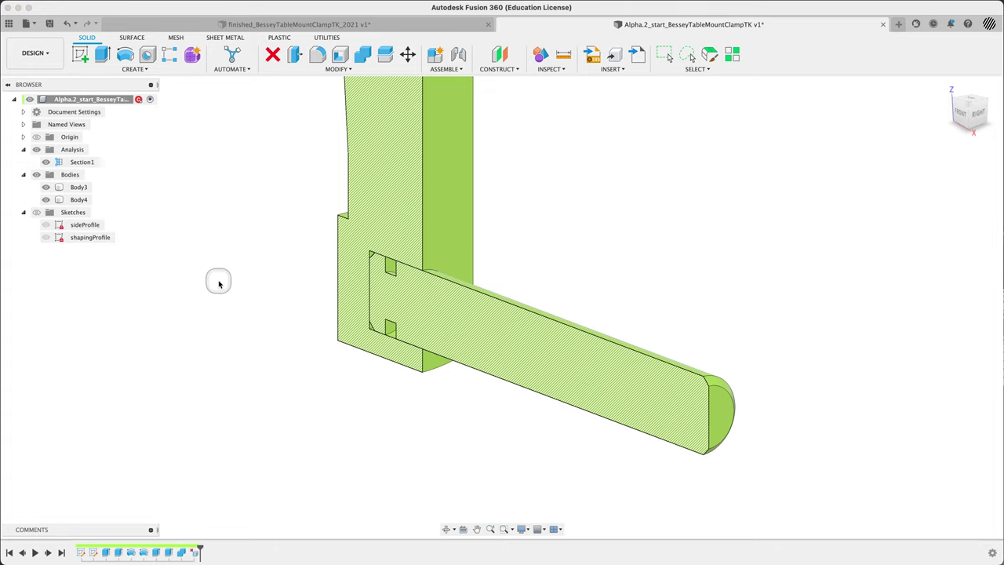
pyautogui.press('super+z')
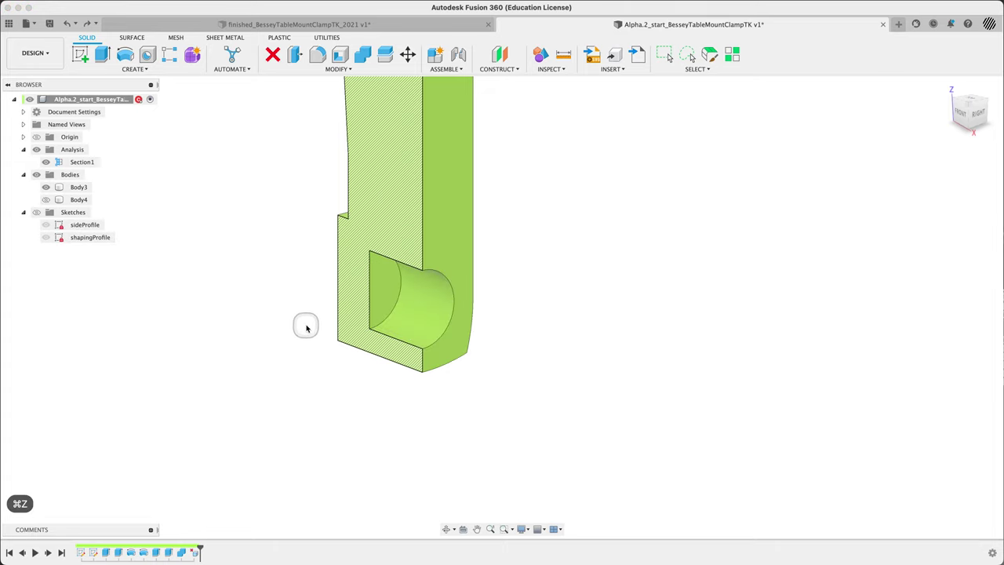
pyautogui.press('super+z')
pyautogui.moveTo(323, 350)
pyautogui.keyDown('shift'); pyautogui.mouseDown(button='middle')
pyautogui.moveTo(366, 342)
pyautogui.moveTo(331, 342)
pyautogui.mouseUp(button='middle'); pyautogui.keyUp('shift')
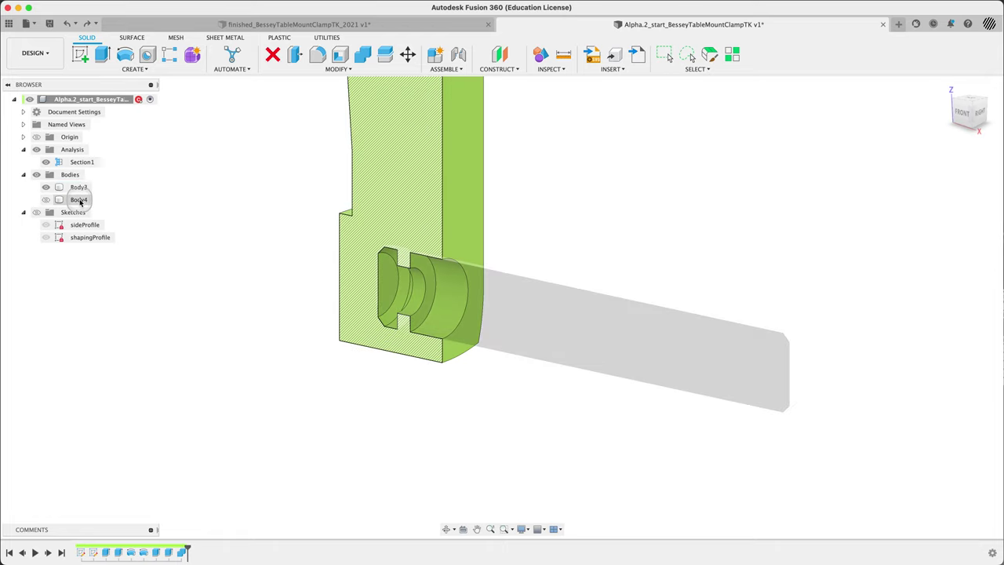
pyautogui.moveTo(257, 251)
pyautogui.keyDown('shift'); pyautogui.mouseDown(button='middle')
pyautogui.moveTo(297, 237)
pyautogui.moveTo(255, 265)
pyautogui.mouseUp(button='middle'); pyautogui.keyUp('shift')
pyautogui.click(377, 24)
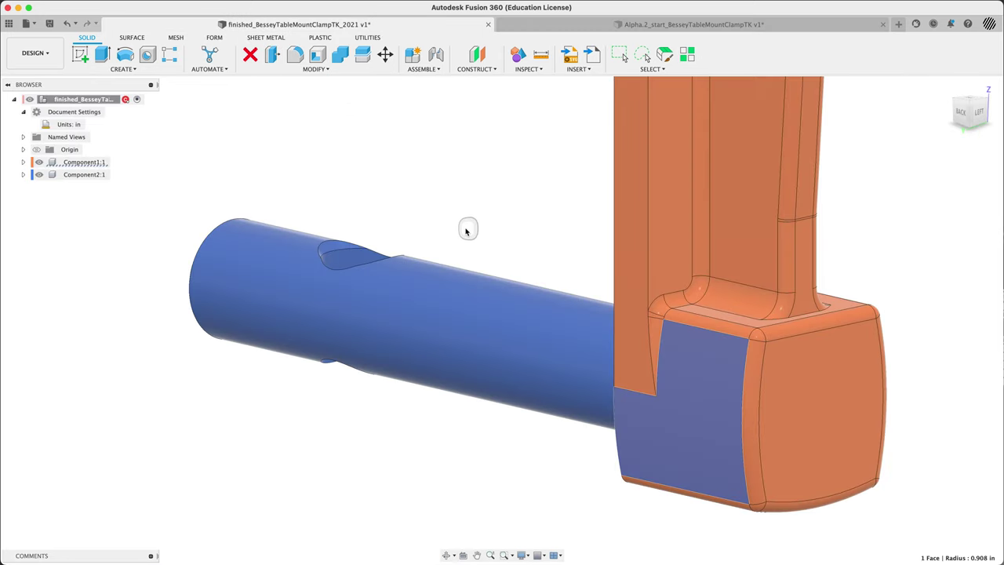
# Step: Add an XZ-plane section analysis to the finished clamp and orbit to view the pin's cross-section
pyautogui.click(533, 69)
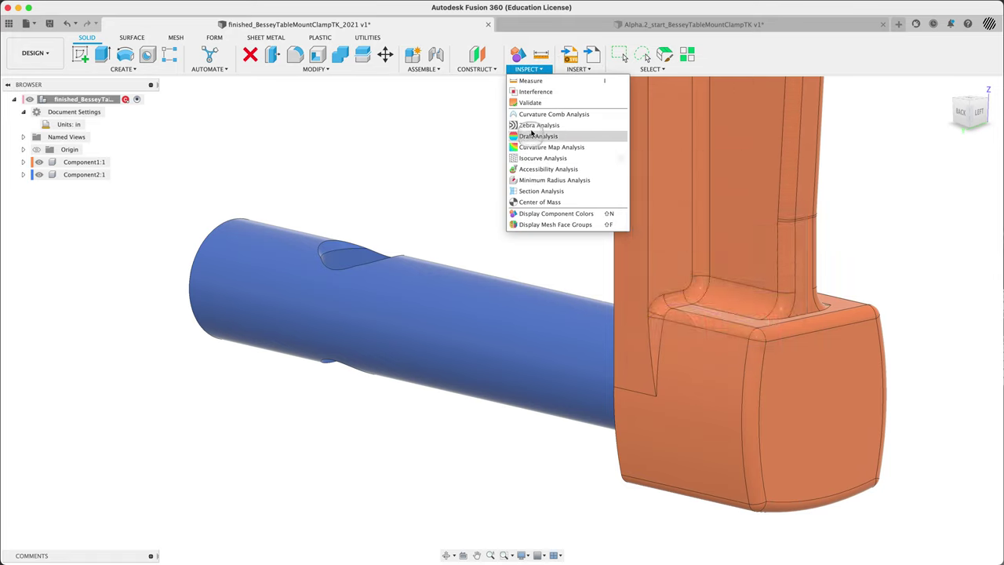
pyautogui.click(533, 190)
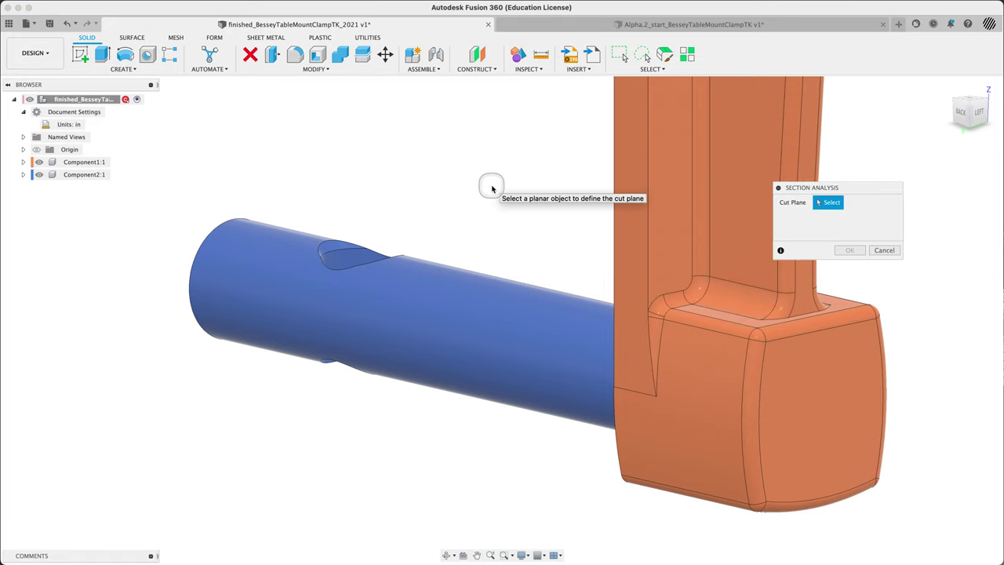
pyautogui.scroll(5, 488, 188)
pyautogui.scroll(-5, 487, 187)
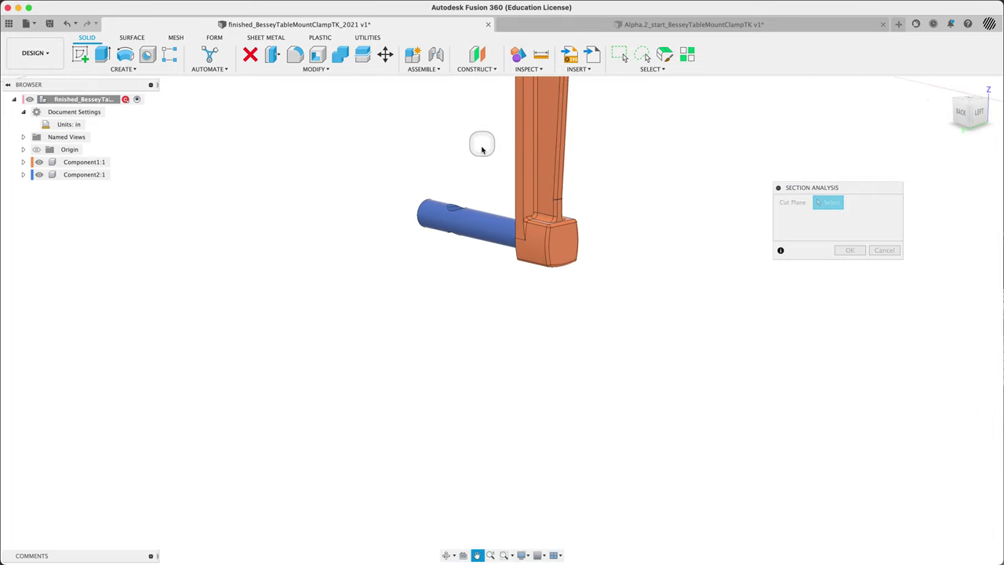
pyautogui.moveTo(477, 143); pyautogui.dragTo(416, 455, button='middle')
pyautogui.click(385, 236)
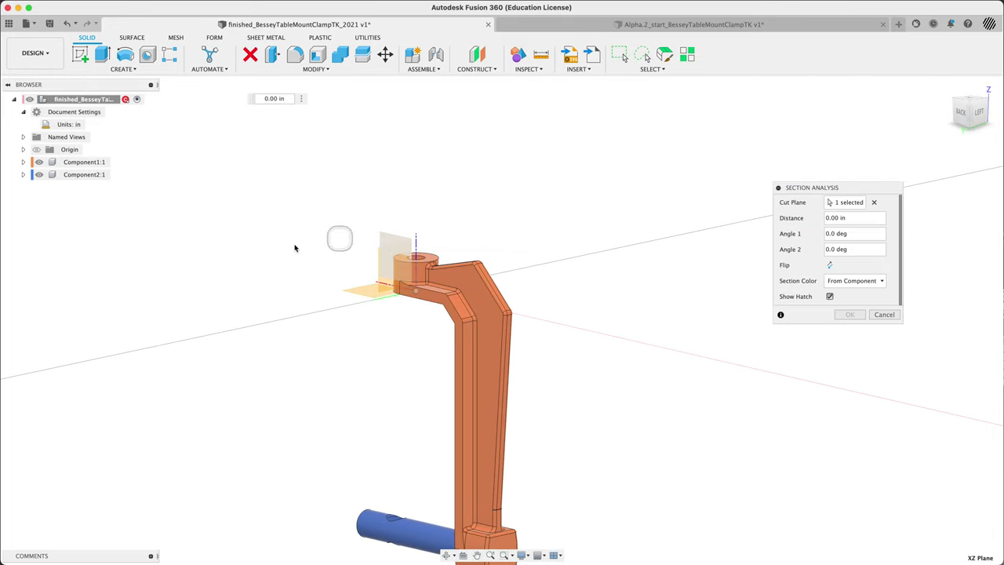
pyautogui.click(850, 314)
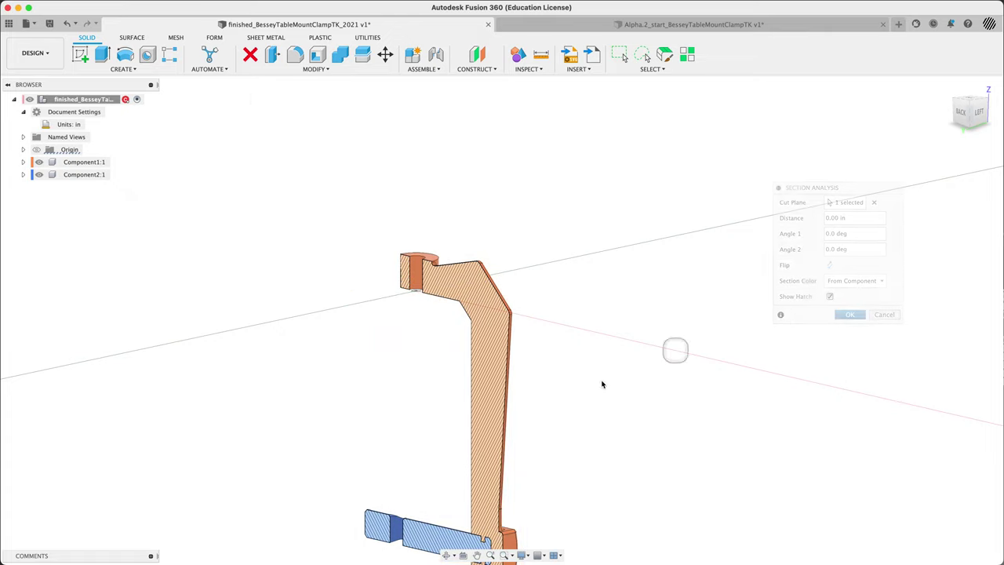
pyautogui.moveTo(601, 383); pyautogui.dragTo(609, 302, button='middle')
pyautogui.keyDown('shift'); pyautogui.moveTo(578, 376); pyautogui.dragTo(622, 352, button='middle'); pyautogui.keyUp('shift')
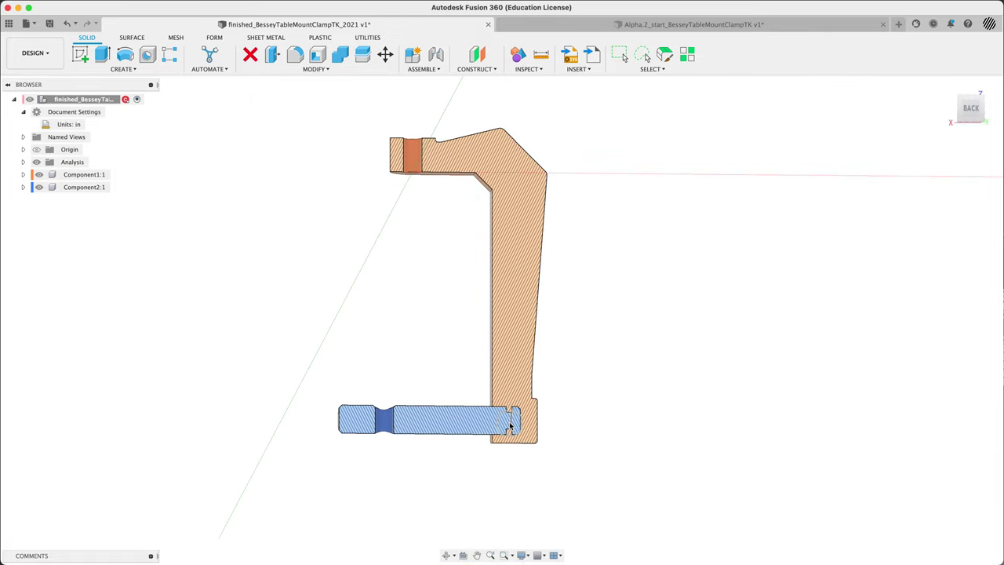
pyautogui.scroll(5, 520, 415)
pyautogui.keyDown('shift'); pyautogui.moveTo(584, 396); pyautogui.dragTo(580, 374, button='middle'); pyautogui.keyUp('shift')
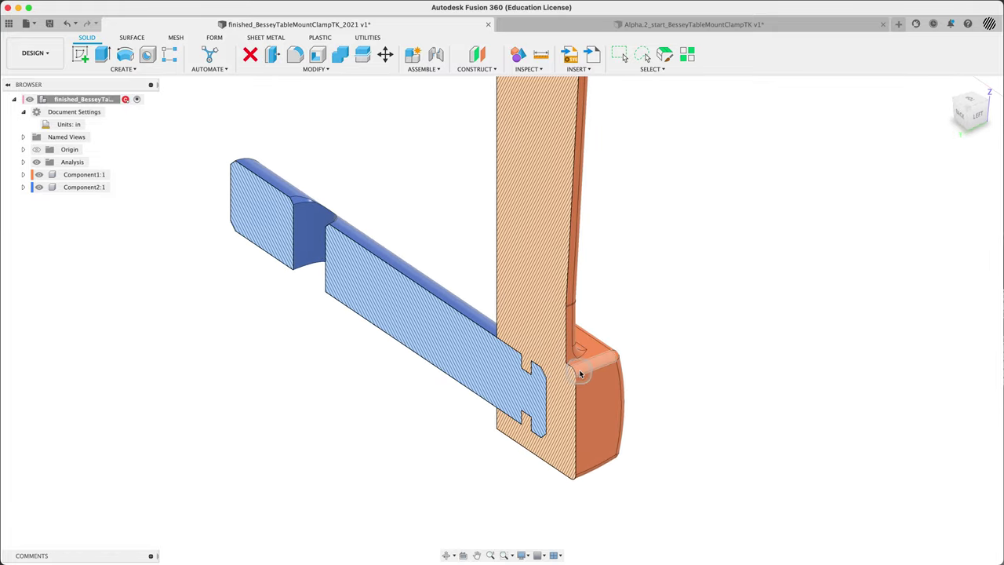
# Step: Measure the small fillet edges and the distance between two fillets on the finished clamp
pyautogui.click(540, 54)
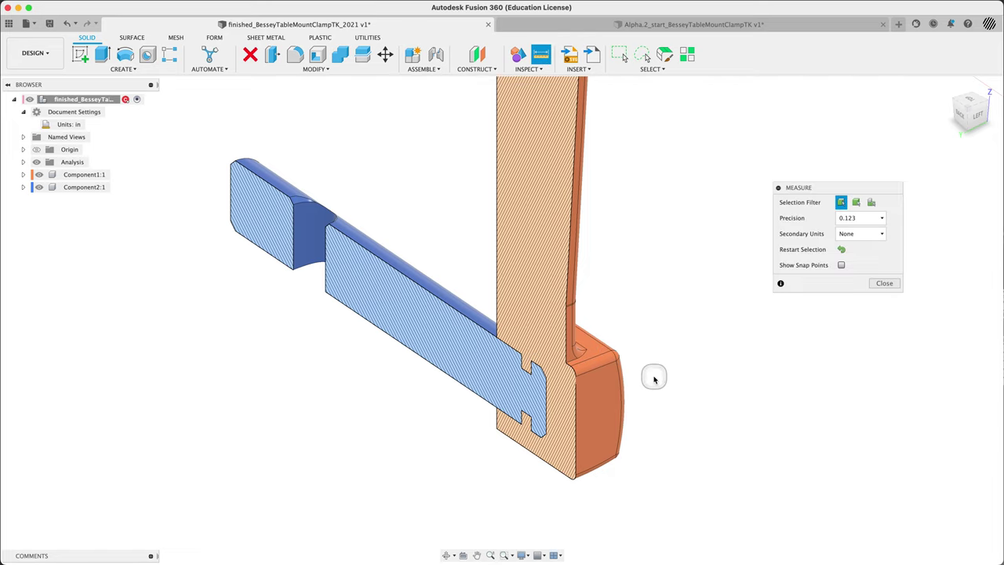
pyautogui.keyDown('shift'); pyautogui.moveTo(650, 376); pyautogui.dragTo(619, 357, button='middle'); pyautogui.keyUp('shift')
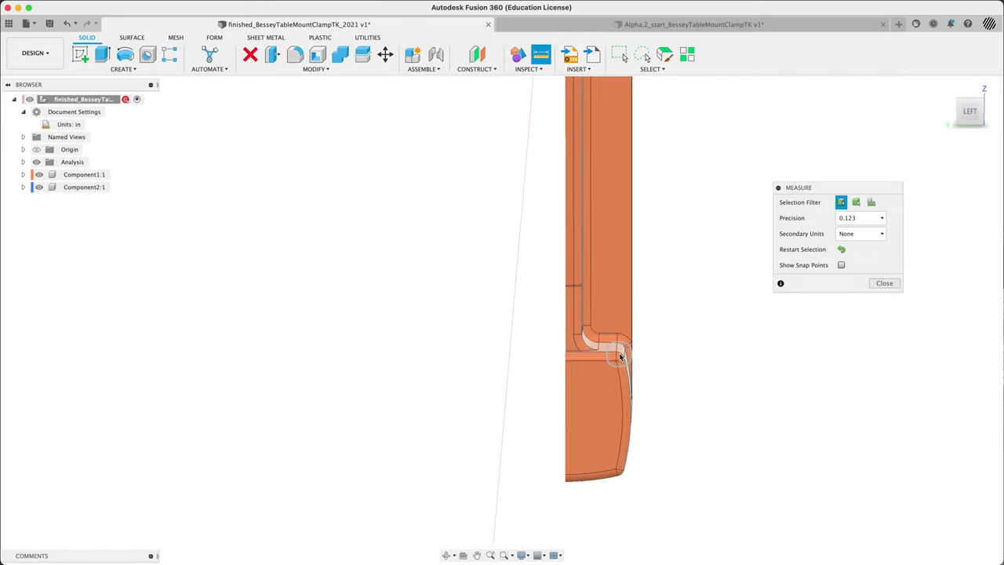
pyautogui.scroll(5, 618, 358)
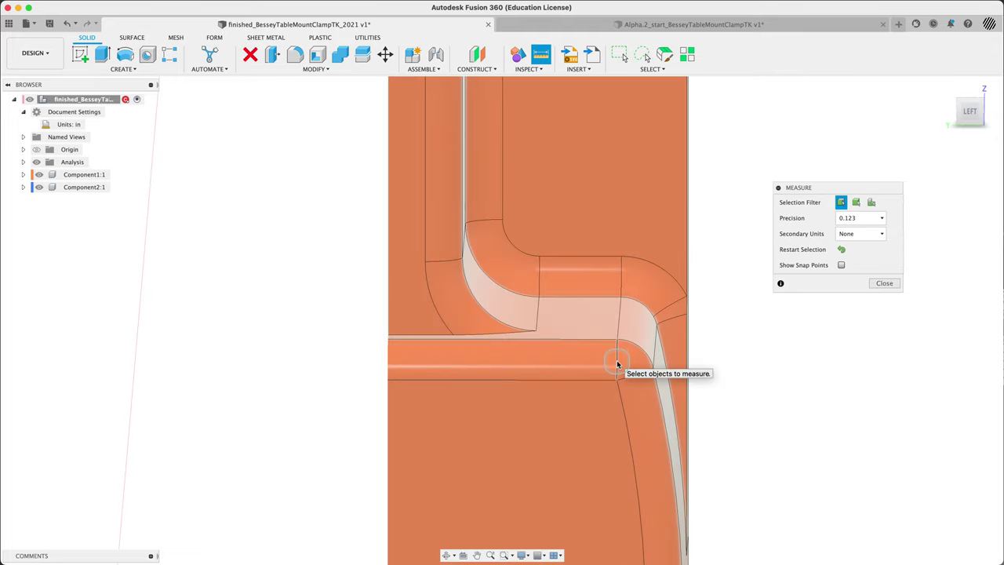
pyautogui.click(620, 367)
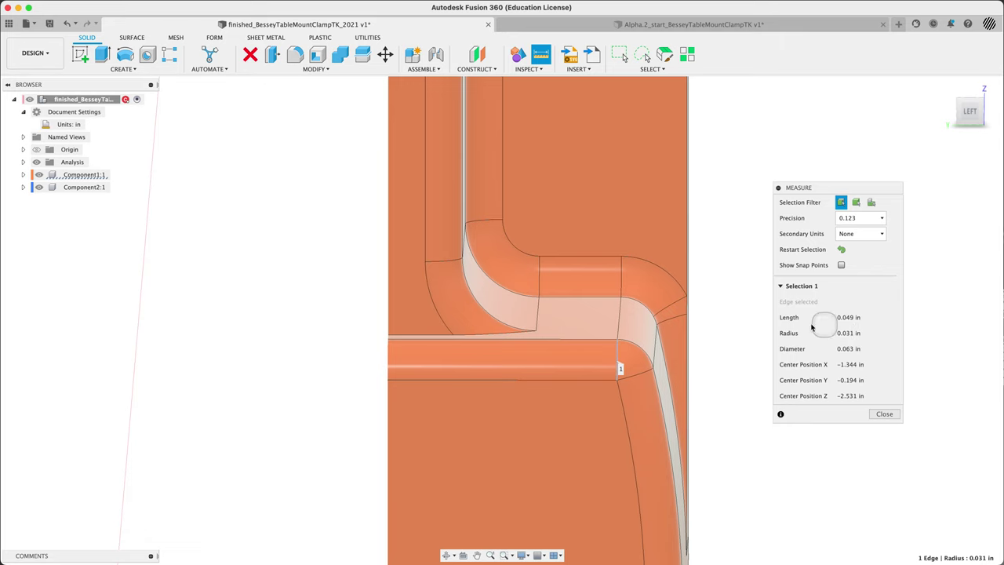
pyautogui.keyDown('shift'); pyautogui.moveTo(711, 335); pyautogui.dragTo(584, 294, button='middle'); pyautogui.keyUp('shift')
pyautogui.click(566, 284)
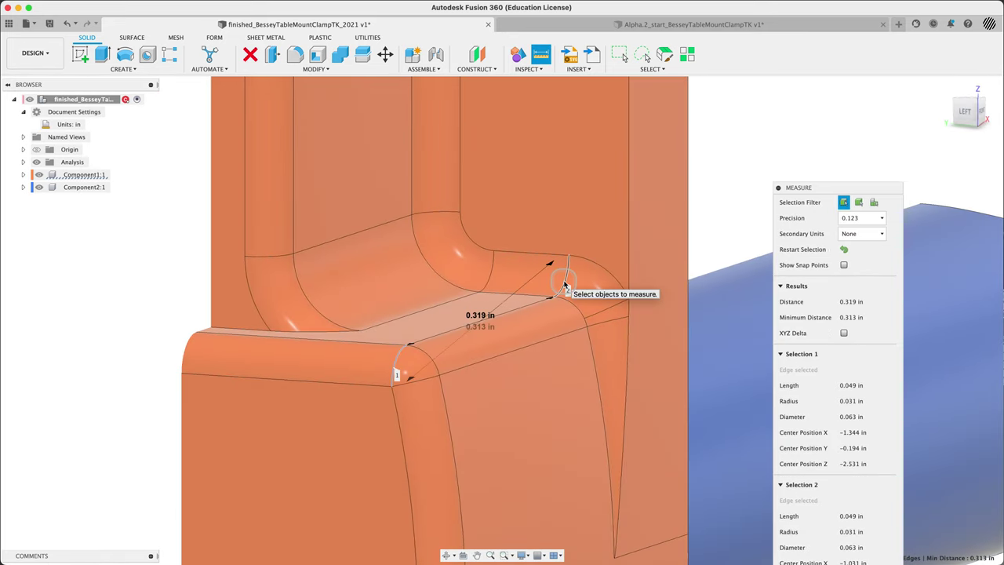
pyautogui.click(740, 210)
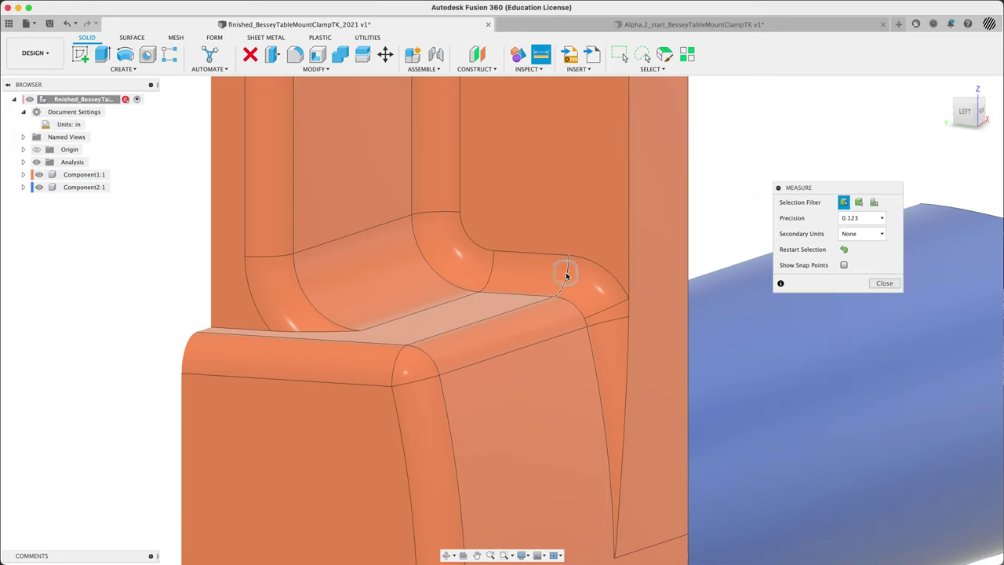
pyautogui.click(566, 275)
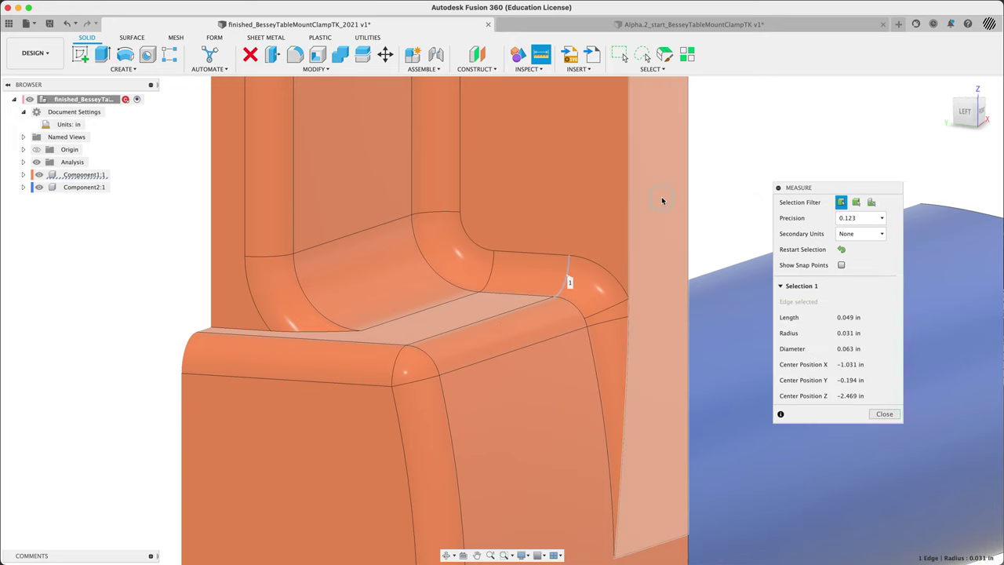
pyautogui.click(741, 187)
# Step: Measure the fillet at the column's top bend
pyautogui.scroll(5, 448, 251)
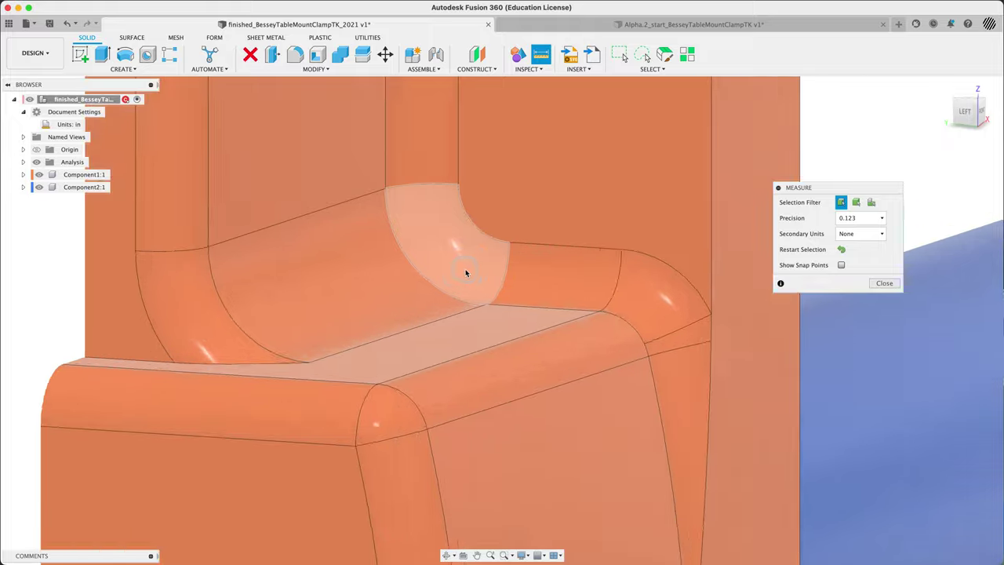
pyautogui.scroll(-10, 461, 264)
pyautogui.scroll(5, 500, 183)
pyautogui.moveTo(502, 425); pyautogui.dragTo(450, 493, button='middle')
pyautogui.scroll(4, 398, 184)
pyautogui.scroll(3, 390, 187)
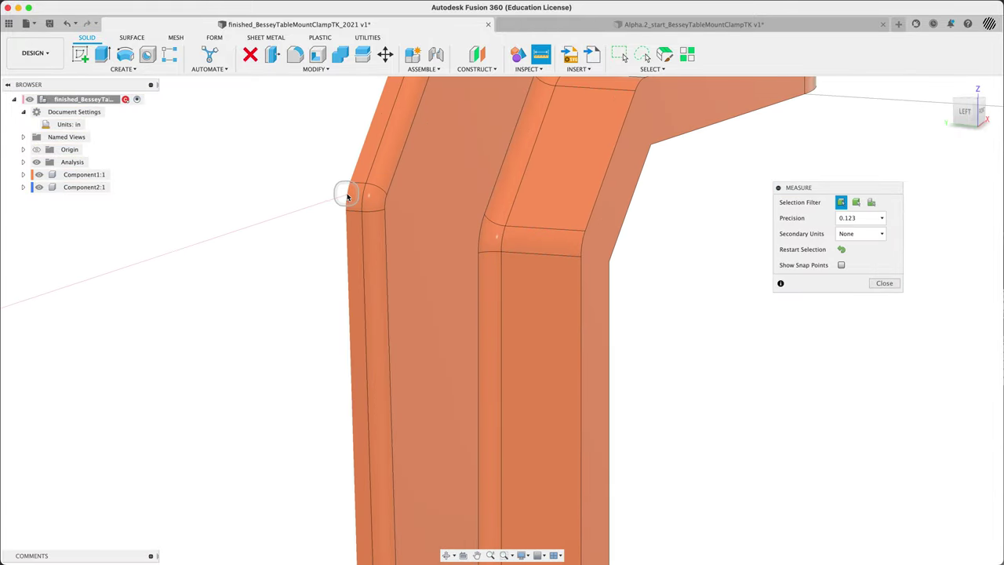
pyautogui.click(362, 207)
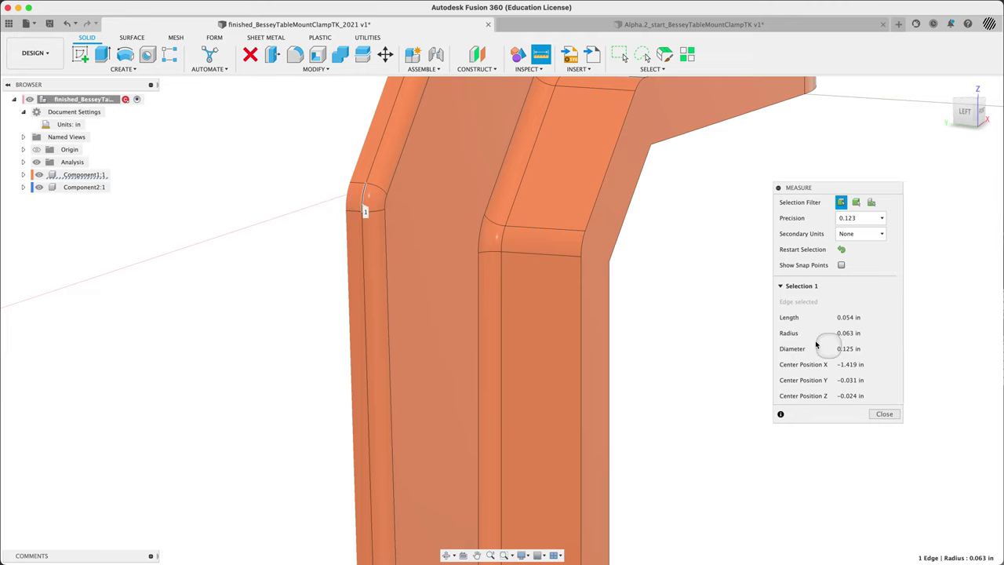
pyautogui.click(296, 260)
# Step: Measure the pin hole radius, then return to Alpha.2_start and show Body4
pyautogui.scroll(-3, 304, 257)
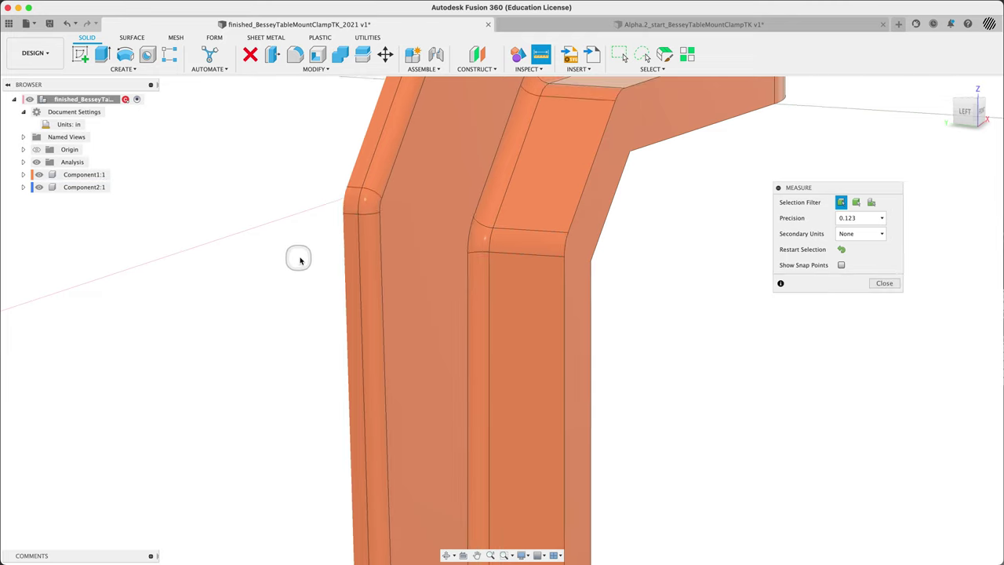
pyautogui.click(884, 281)
pyautogui.keyDown('shift'); pyautogui.moveTo(669, 301); pyautogui.dragTo(661, 126, button='middle'); pyautogui.keyUp('shift')
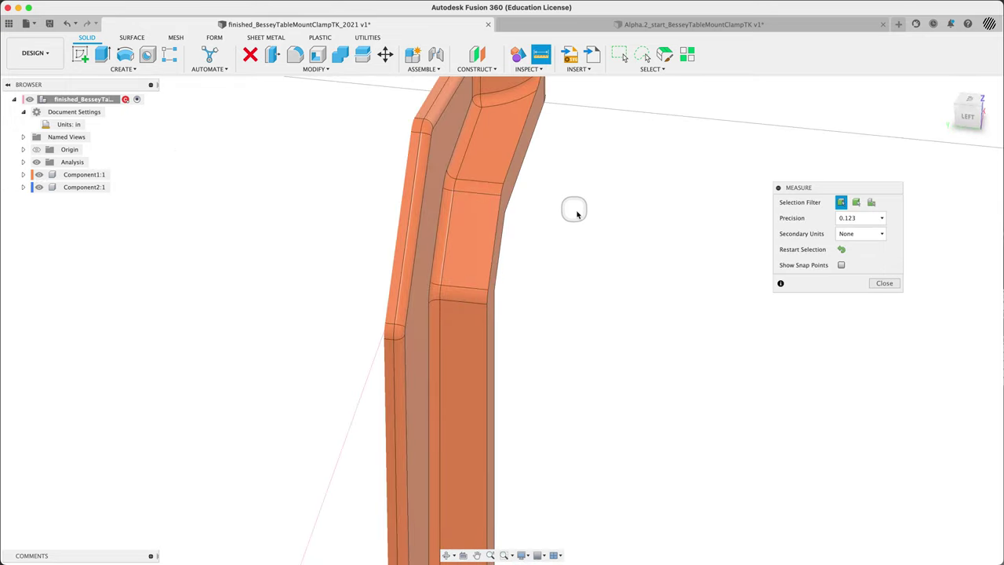
pyautogui.moveTo(579, 214)
pyautogui.keyDown('shift'); pyautogui.mouseDown(button='middle')
pyautogui.moveTo(572, 238)
pyautogui.moveTo(325, 201)
pyautogui.moveTo(399, 199)
pyautogui.moveTo(206, 193)
pyautogui.mouseUp(button='middle'); pyautogui.keyUp('shift')
pyautogui.click(173, 173)
pyautogui.moveTo(403, 141); pyautogui.dragTo(591, 157, button='middle')
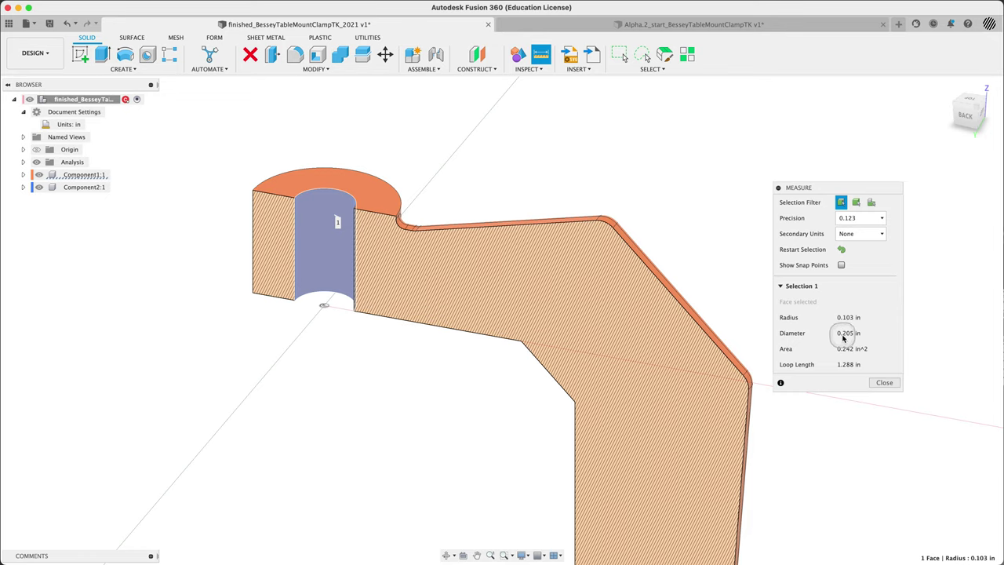
pyautogui.click(884, 381)
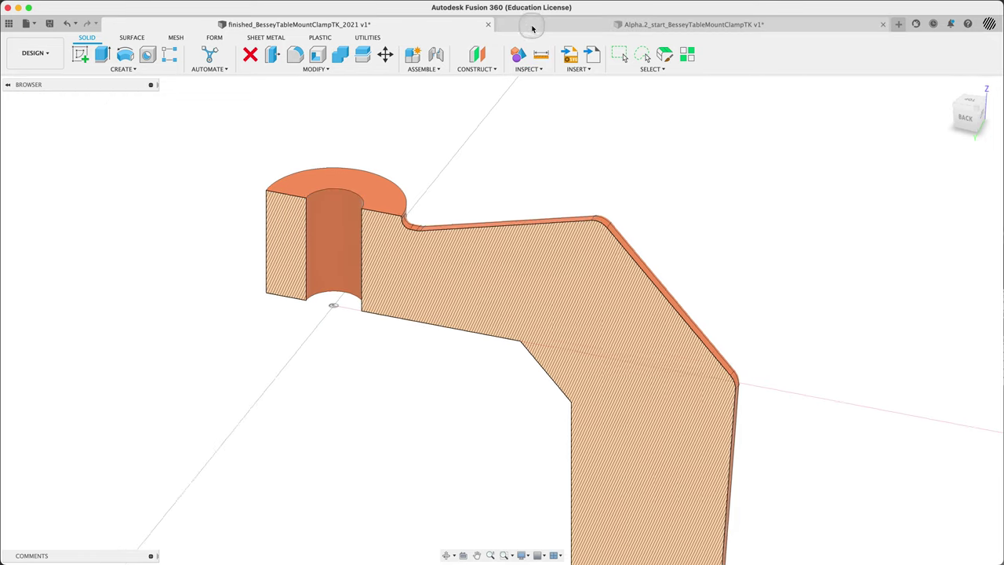
pyautogui.click(532, 30)
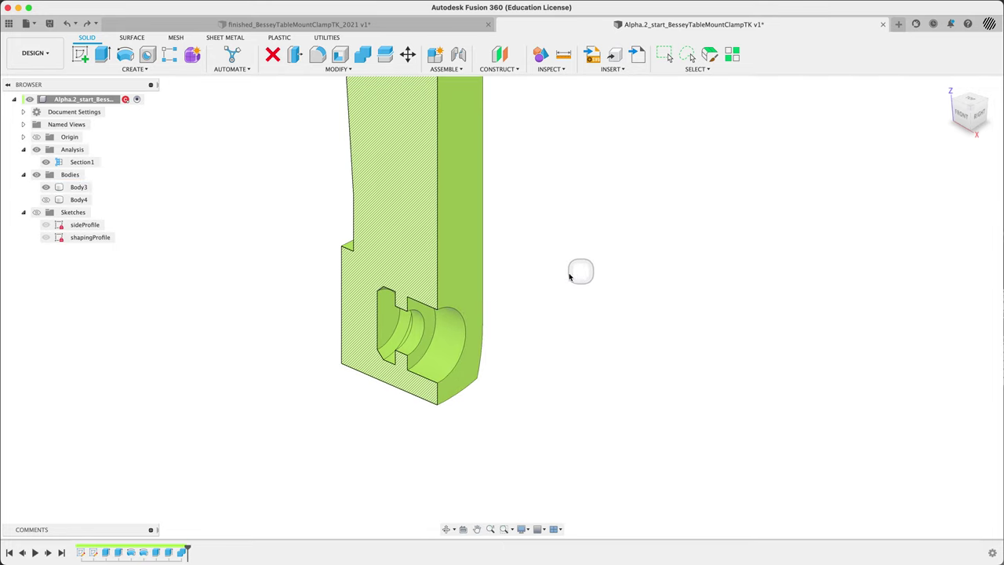
pyautogui.click(45, 199)
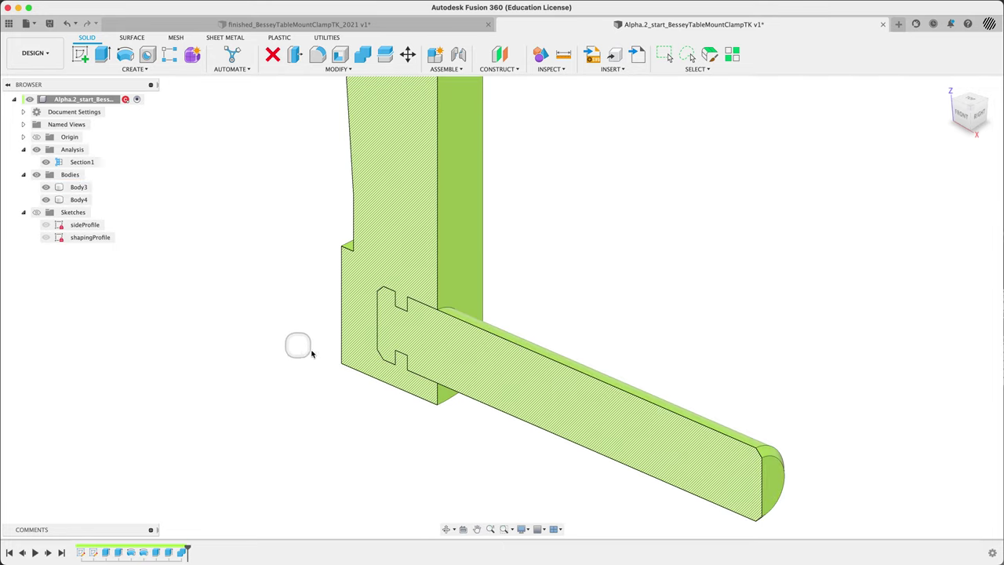
# Step: Return to the home view and hide the Analysis folder so the unsectioned frame and bar show
pyautogui.scroll(5, 310, 348)
pyautogui.scroll(-4, 323, 346)
pyautogui.moveTo(614, 278)
pyautogui.keyDown('shift'); pyautogui.mouseDown(button='middle')
pyautogui.moveTo(572, 291)
pyautogui.moveTo(604, 285)
pyautogui.mouseUp(button='middle'); pyautogui.keyUp('shift')
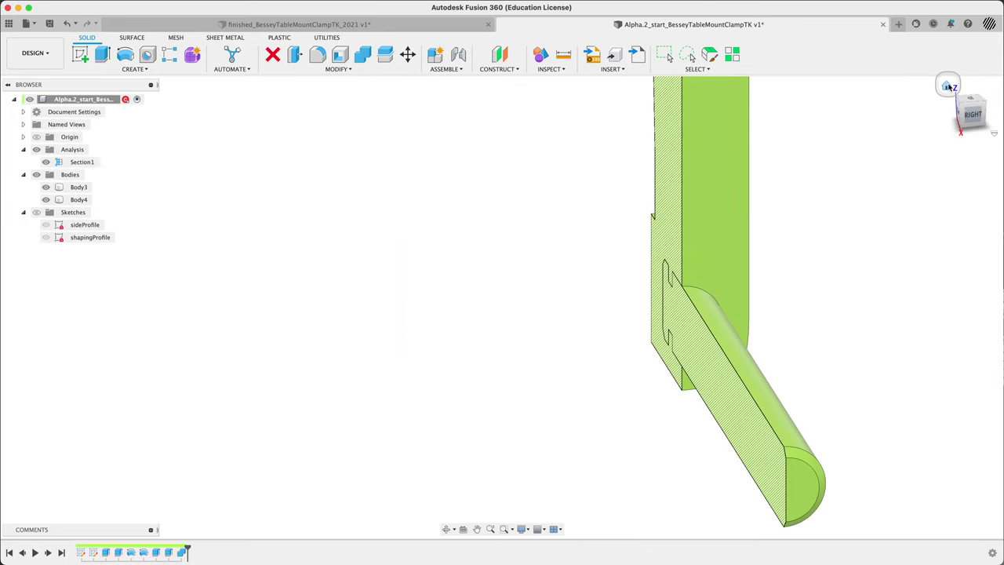
pyautogui.click(949, 87)
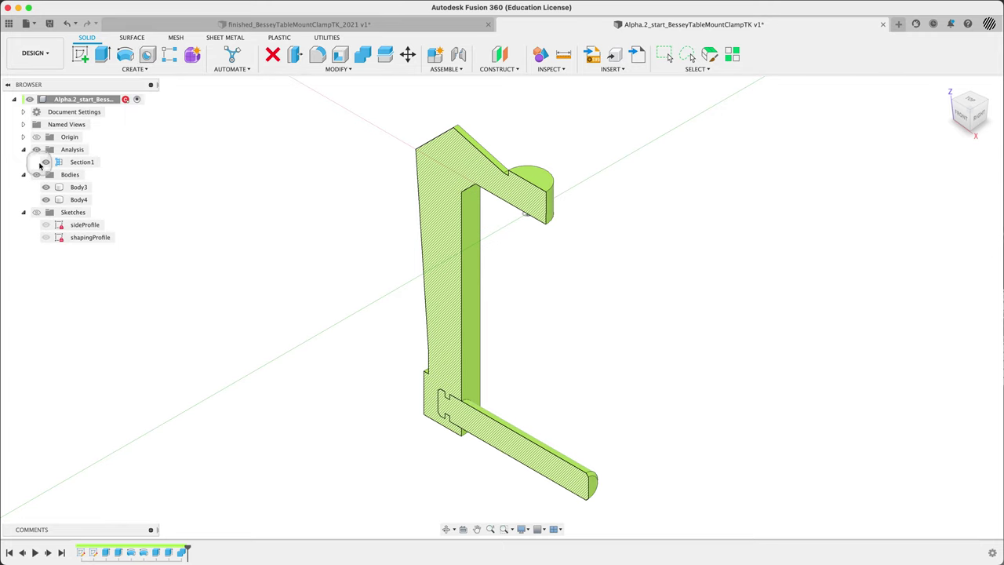
pyautogui.click(36, 149)
pyautogui.keyDown('shift'); pyautogui.moveTo(645, 228); pyautogui.dragTo(632, 245, button='middle'); pyautogui.keyUp('shift')
# Step: Start the Hole command from the shortcut search and set single-point placement
pyautogui.write('s')
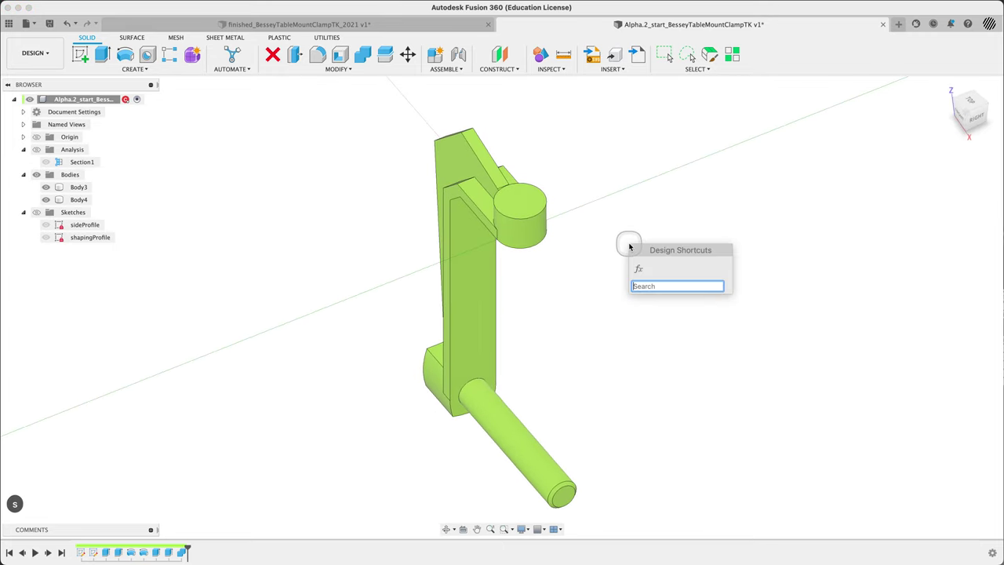
pyautogui.write('he')
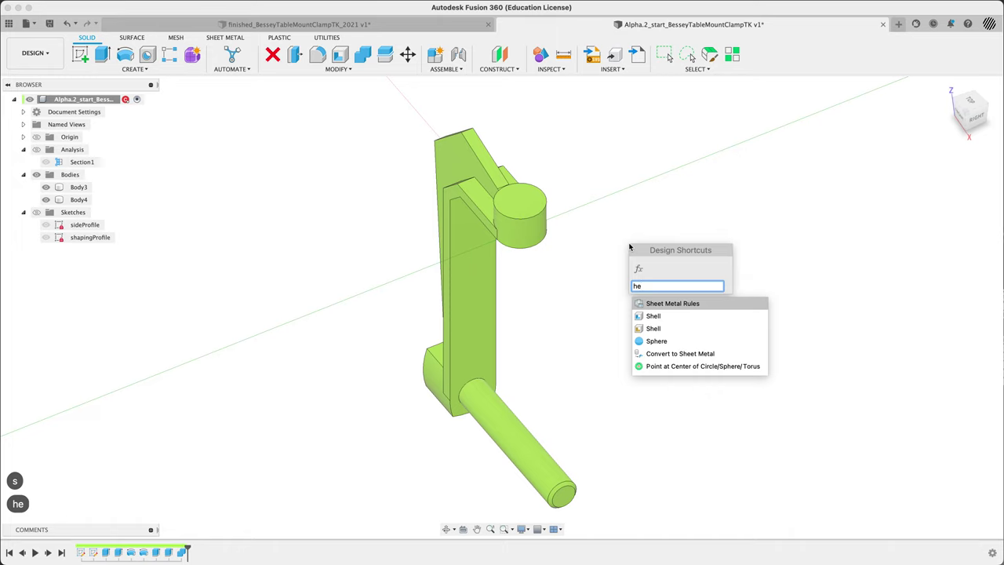
pyautogui.press('BackSpace')
pyautogui.write('ho')
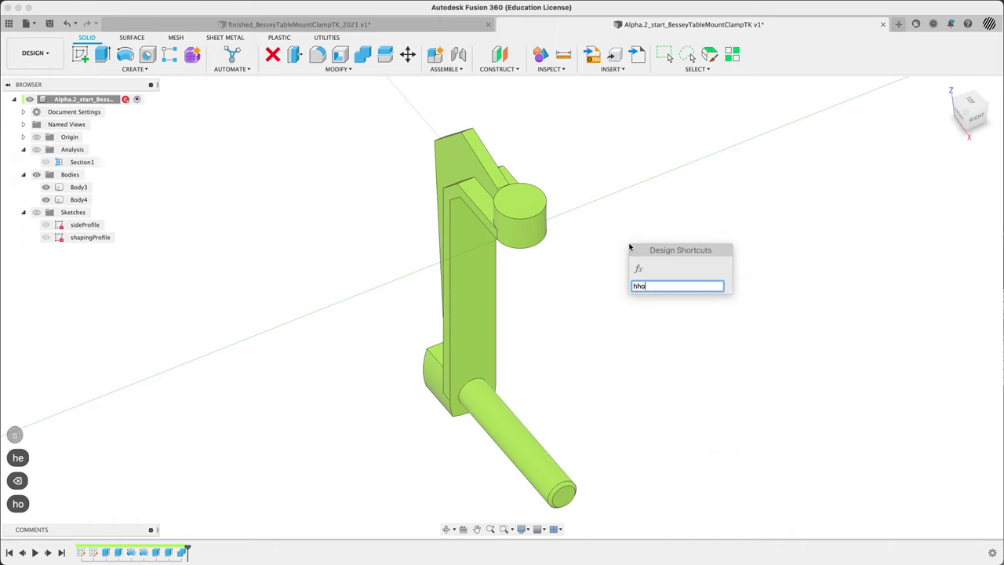
pyautogui.press('BackSpace')
pyautogui.press('BackSpace')
pyautogui.write('ol')
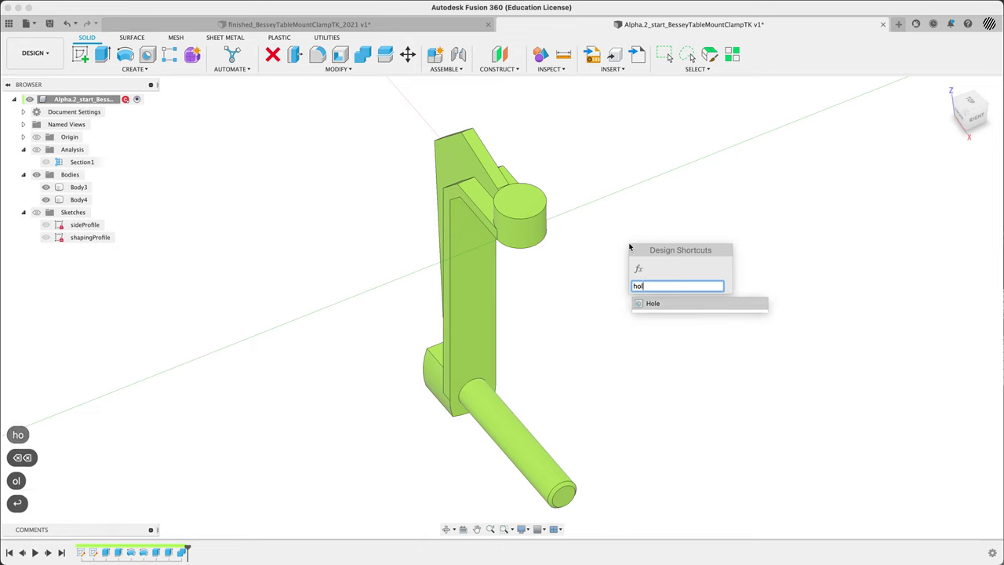
pyautogui.press('Return')
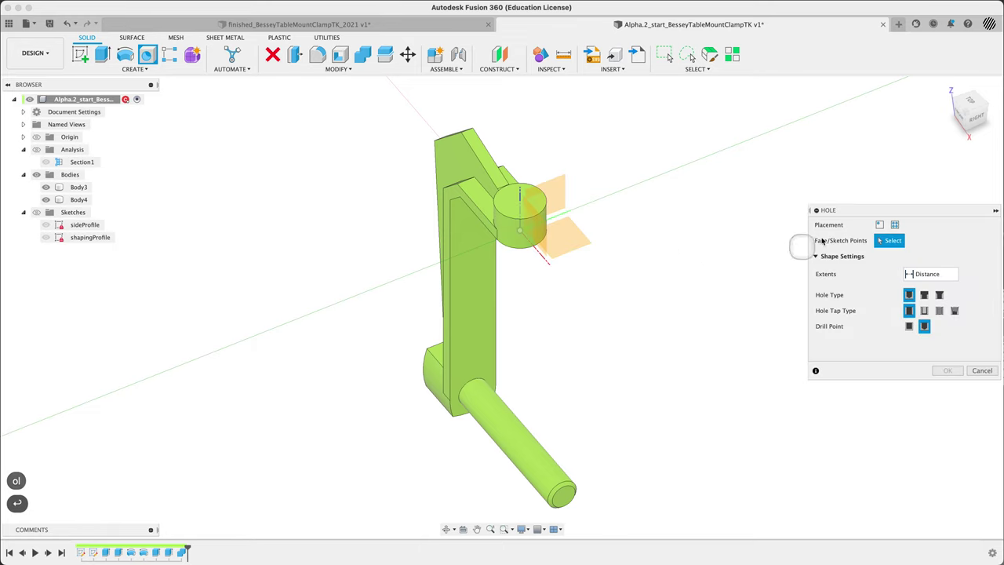
pyautogui.click(879, 226)
pyautogui.keyDown('shift'); pyautogui.moveTo(587, 306); pyautogui.dragTo(596, 374, button='middle'); pyautogui.keyUp('shift')
pyautogui.scroll(8, 586, 336)
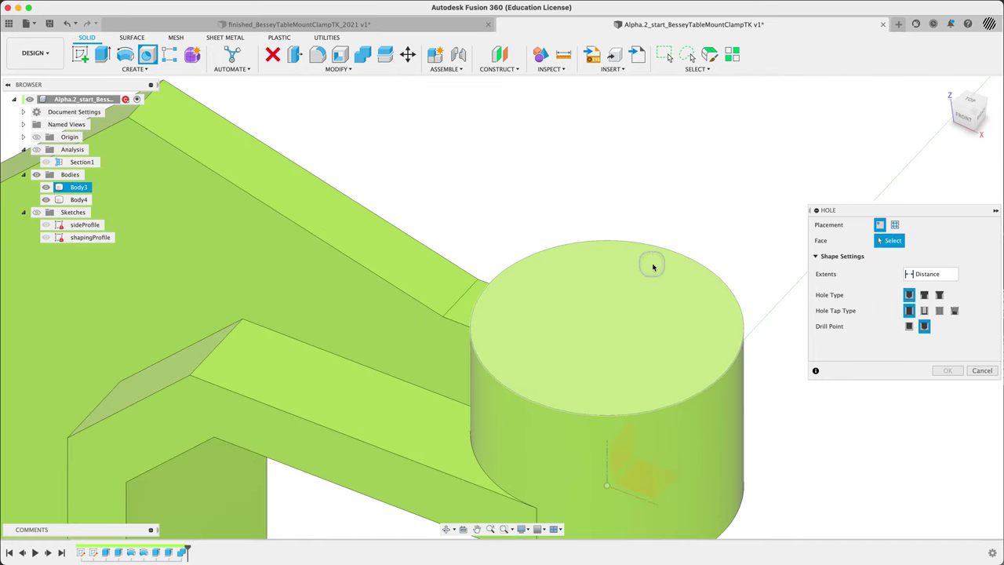
# Step: Place the hole centre on the round boss's top face
pyautogui.click(651, 264)
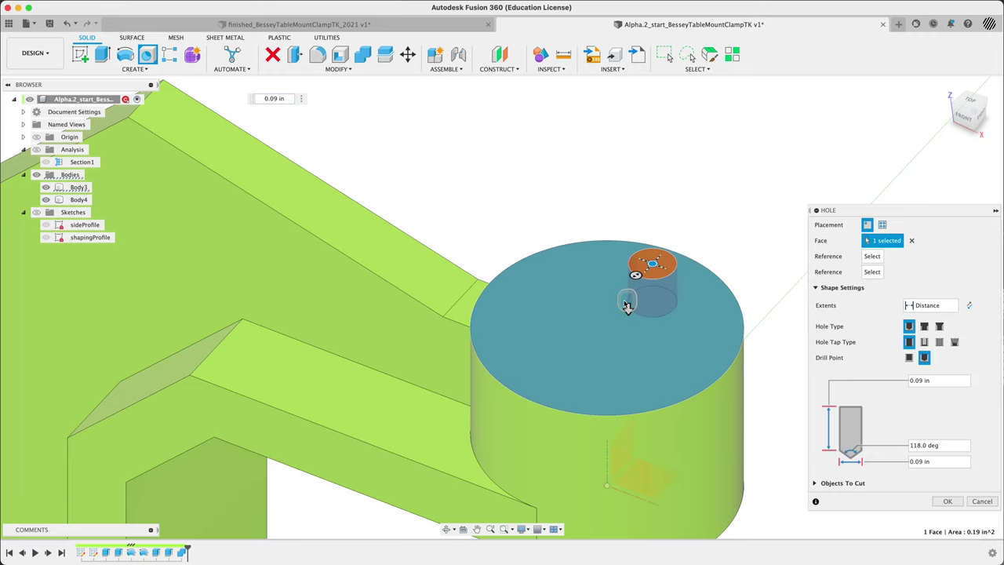
pyautogui.moveTo(649, 262); pyautogui.dragTo(607, 329)
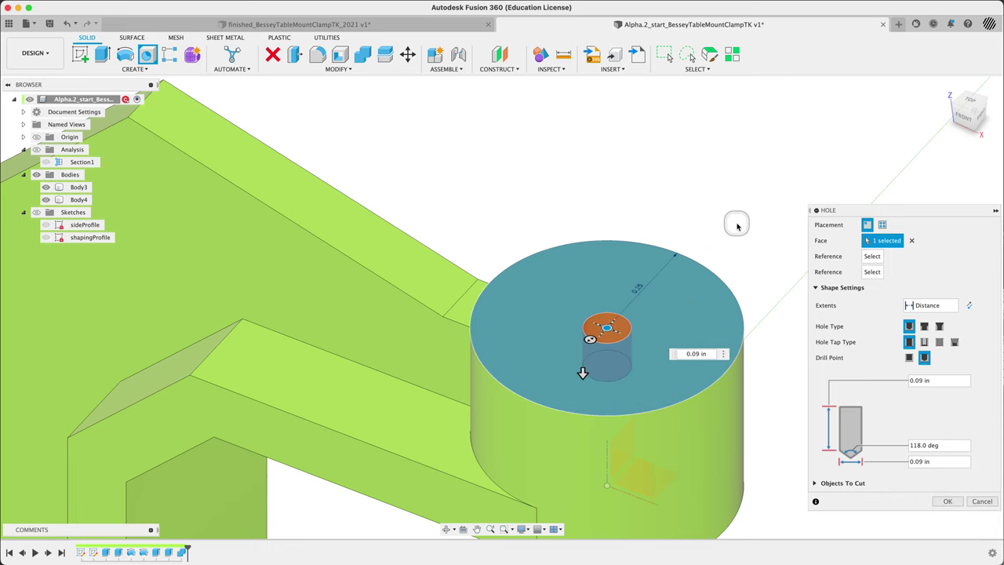
pyautogui.moveTo(735, 222); pyautogui.dragTo(663, 164, button='middle')
pyautogui.scroll(5, 702, 252)
pyautogui.scroll(-4, 700, 246)
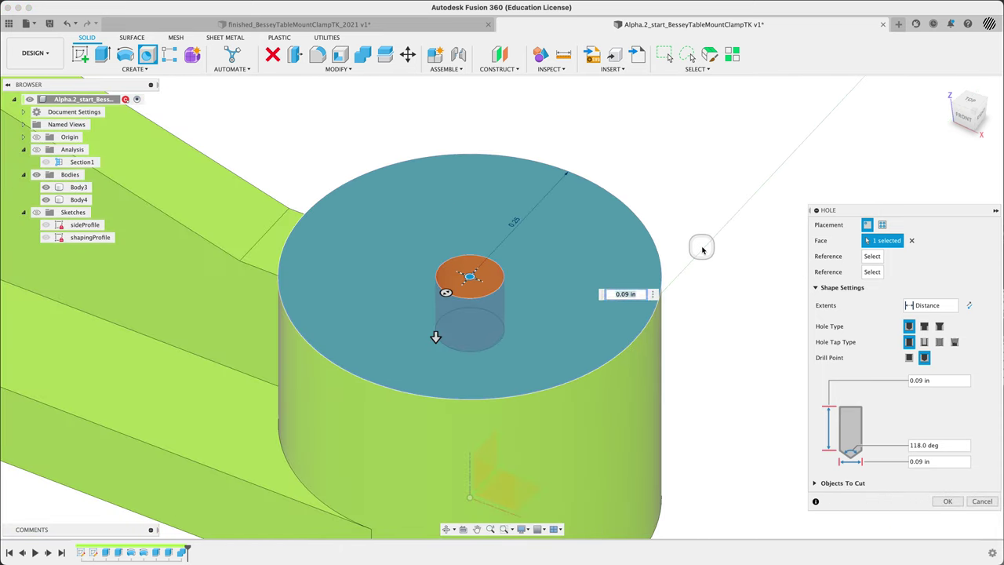
pyautogui.scroll(-4, 708, 261)
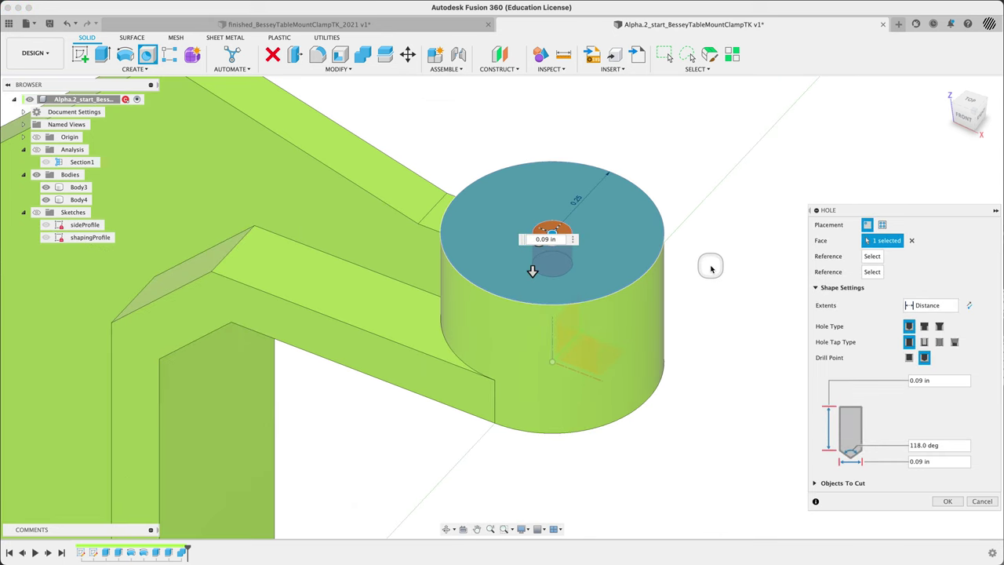
pyautogui.scroll(1, 667, 288)
# Step: Size the hole to 0.601 in deep and 0.308 in diameter
pyautogui.moveTo(531, 271); pyautogui.dragTo(532, 446)
pyautogui.moveTo(538, 242); pyautogui.dragTo(515, 271)
pyautogui.press('Tab')
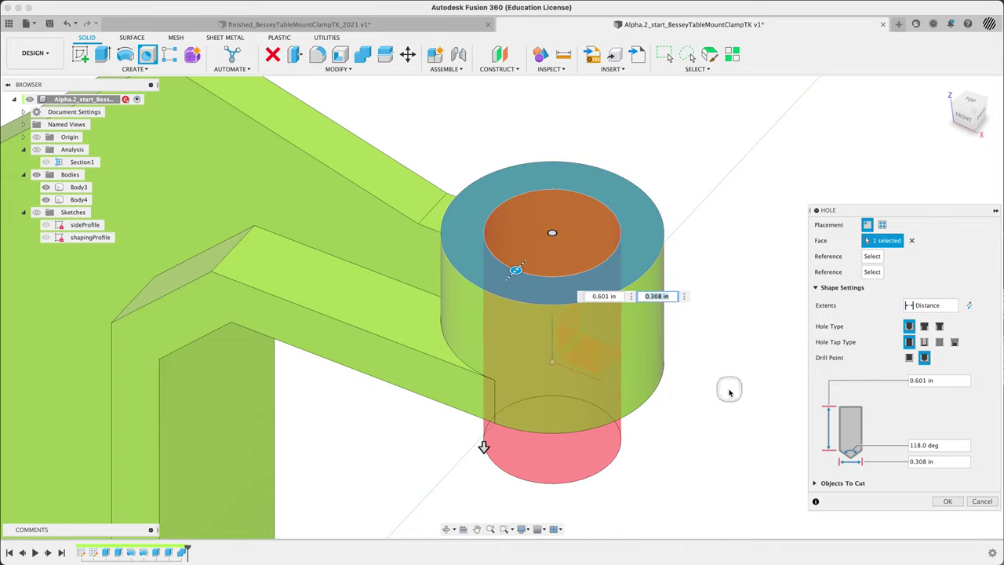
pyautogui.press('Tab')
pyautogui.scroll(5, 725, 385)
pyautogui.scroll(-10, 721, 388)
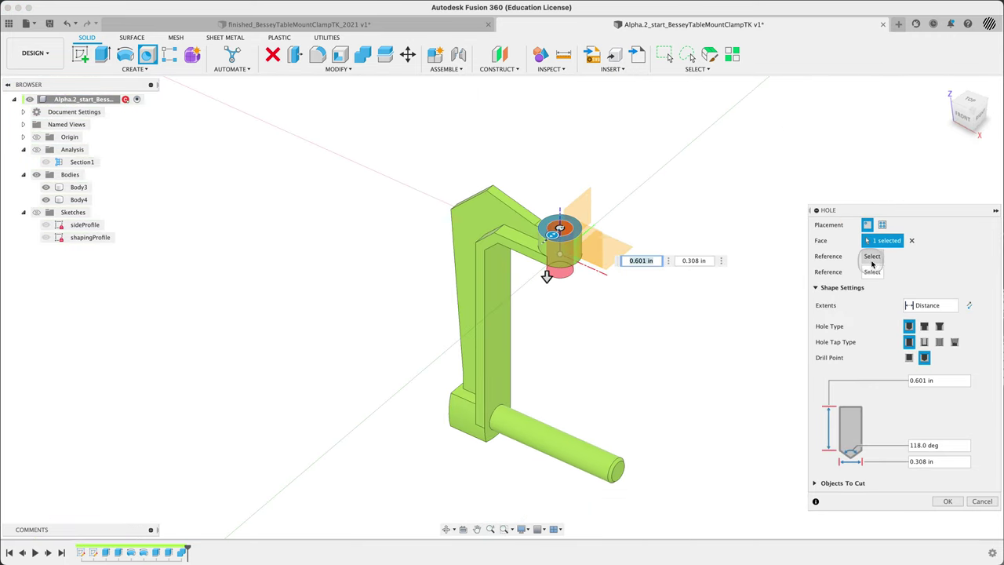
# Step: Set the hole extent to To and pick the clamp face where the hole ends
pyautogui.click(928, 307)
pyautogui.click(927, 337)
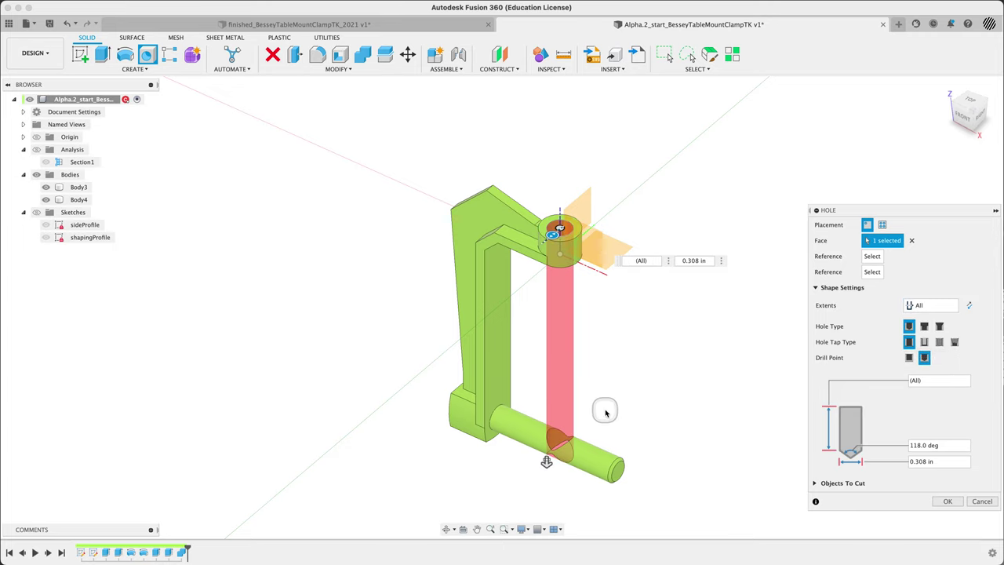
pyautogui.click(928, 305)
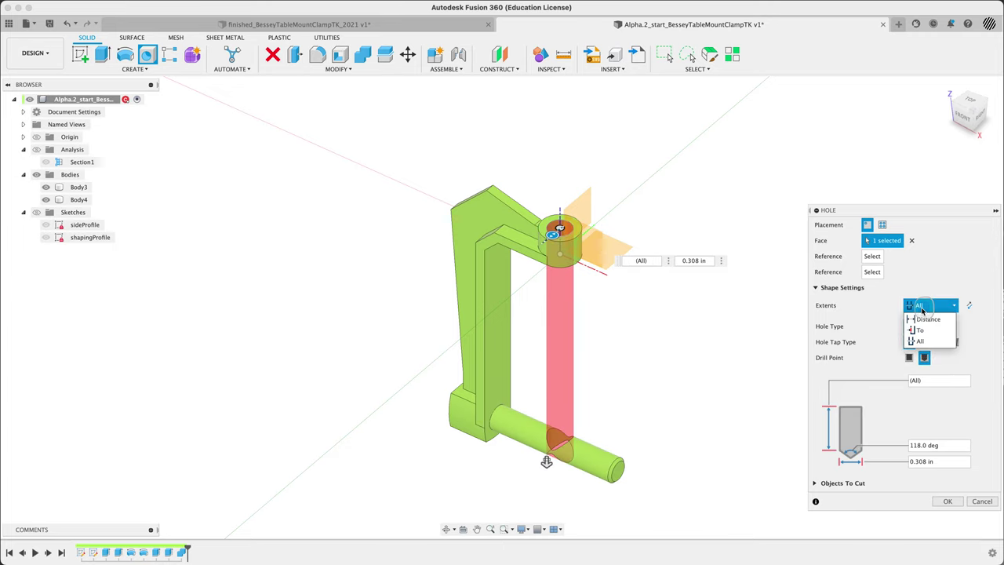
pyautogui.click(921, 324)
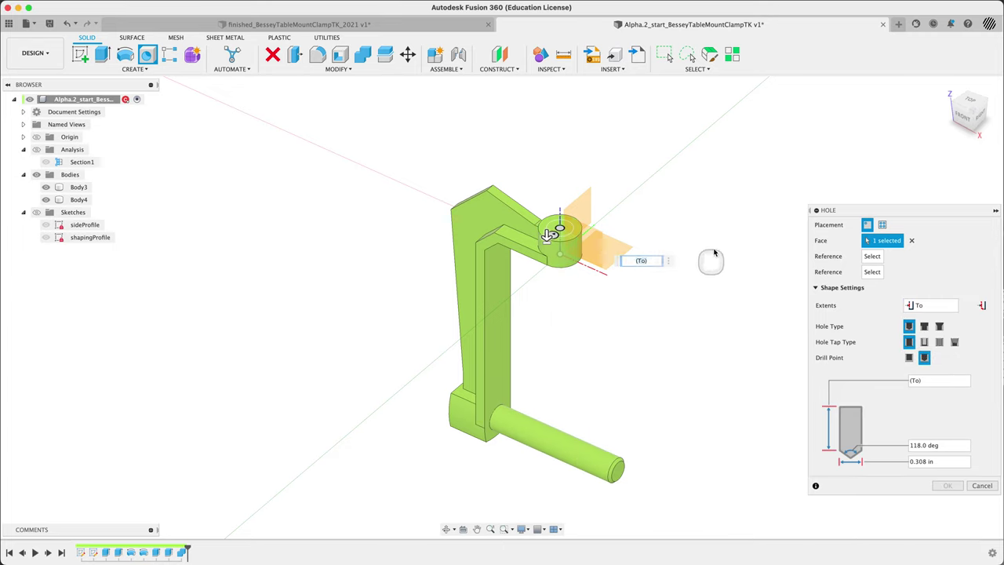
pyautogui.keyDown('shift'); pyautogui.moveTo(713, 248); pyautogui.dragTo(679, 270, button='middle'); pyautogui.keyUp('shift')
pyautogui.click(539, 276)
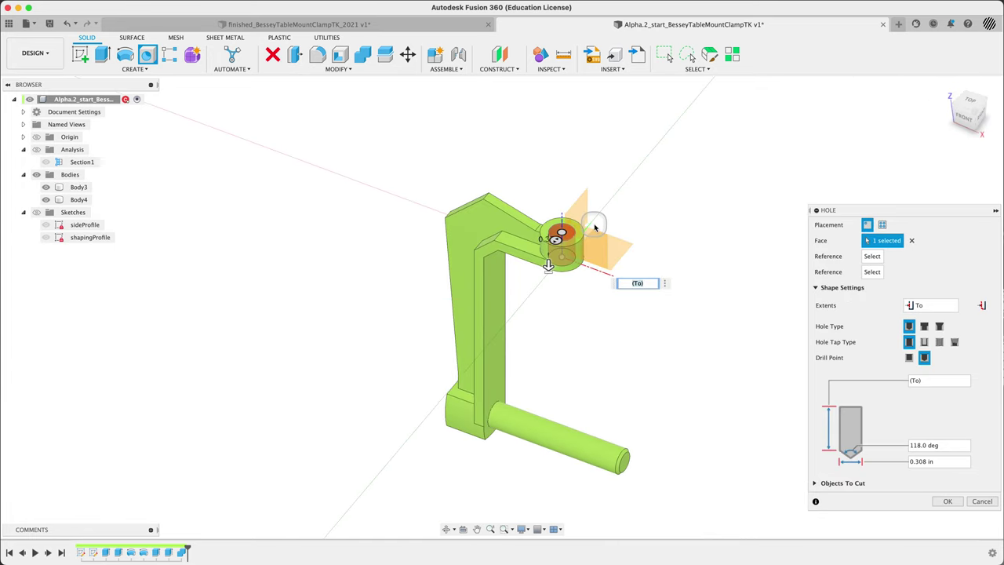
pyautogui.scroll(5, 588, 225)
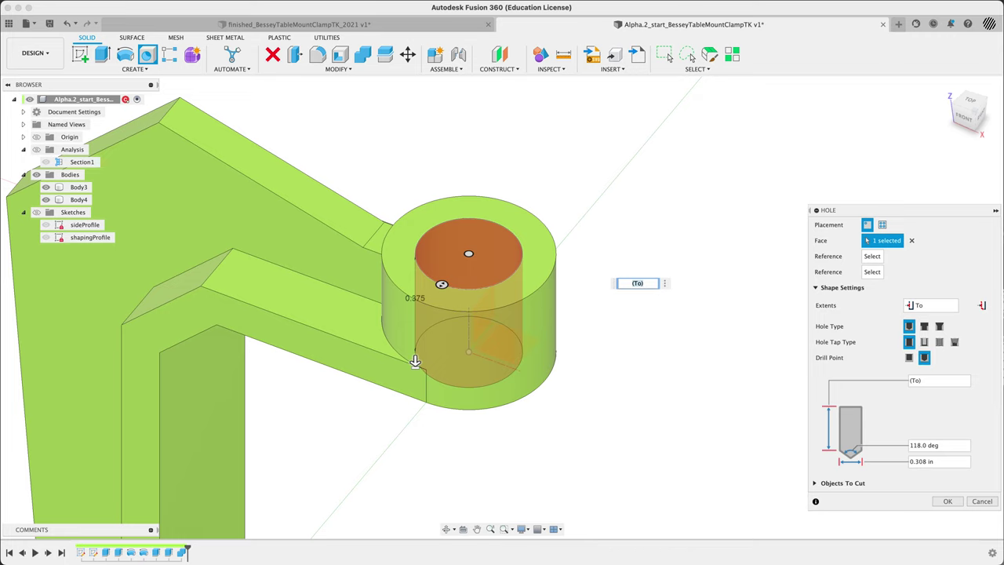
# Step: Make the boss hole a tapped 5/16-18 UNC hole and enlarge the Hole dialog to show thread rows
pyautogui.click(939, 342)
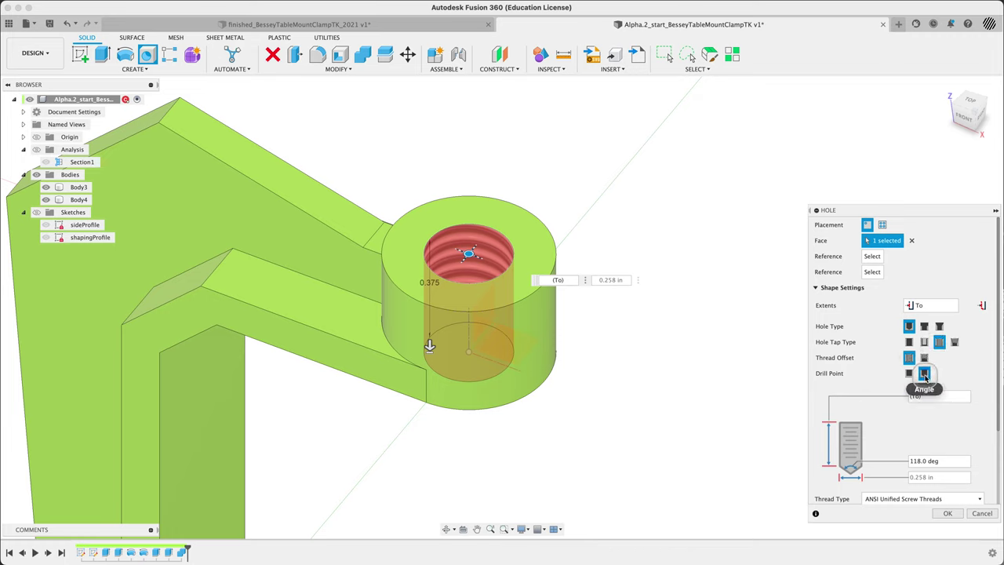
pyautogui.keyDown('shift'); pyautogui.moveTo(630, 385); pyautogui.dragTo(634, 358, button='middle'); pyautogui.keyUp('shift')
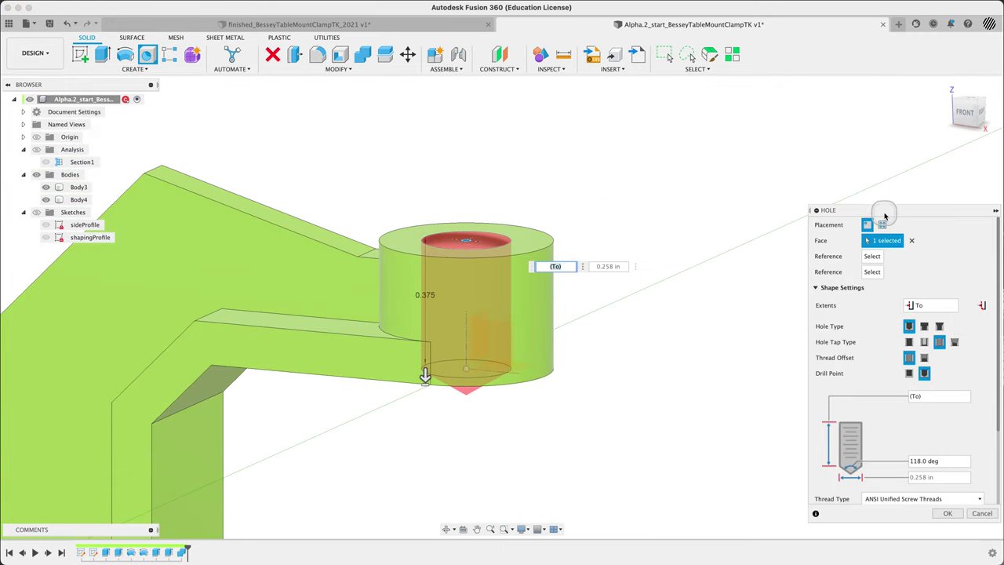
pyautogui.moveTo(881, 210); pyautogui.dragTo(733, 99)
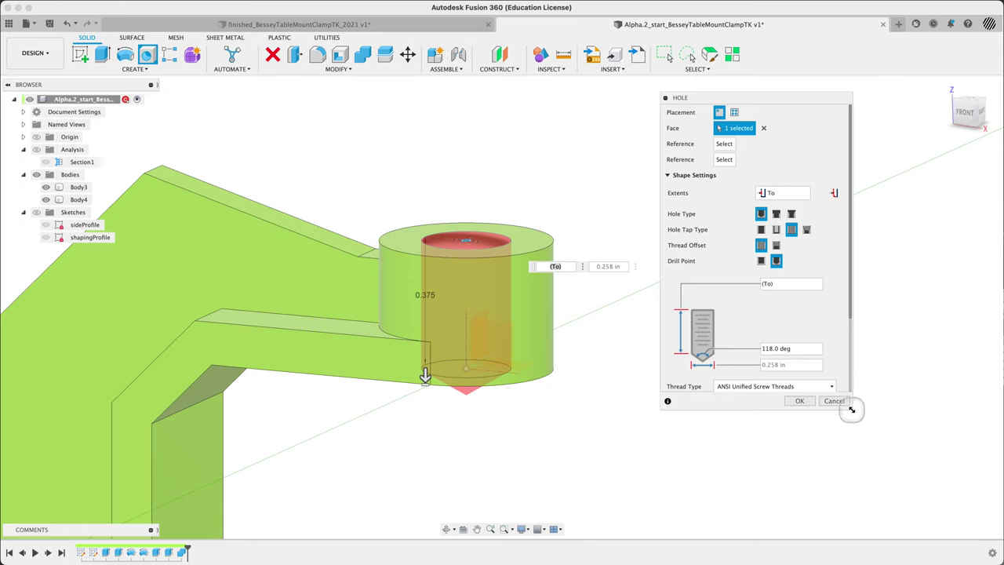
pyautogui.moveTo(853, 423); pyautogui.dragTo(850, 523)
pyautogui.click(668, 481)
pyautogui.click(668, 482)
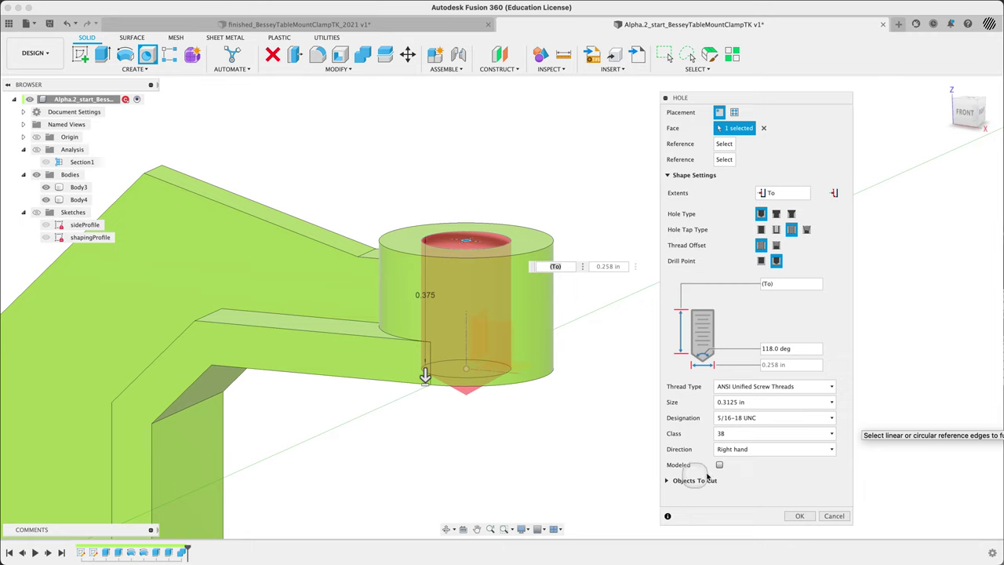
# Step: Set the thread to 0.25 in, 1/4-24 UNS, class 2B, with modeled threads on
pyautogui.click(744, 403)
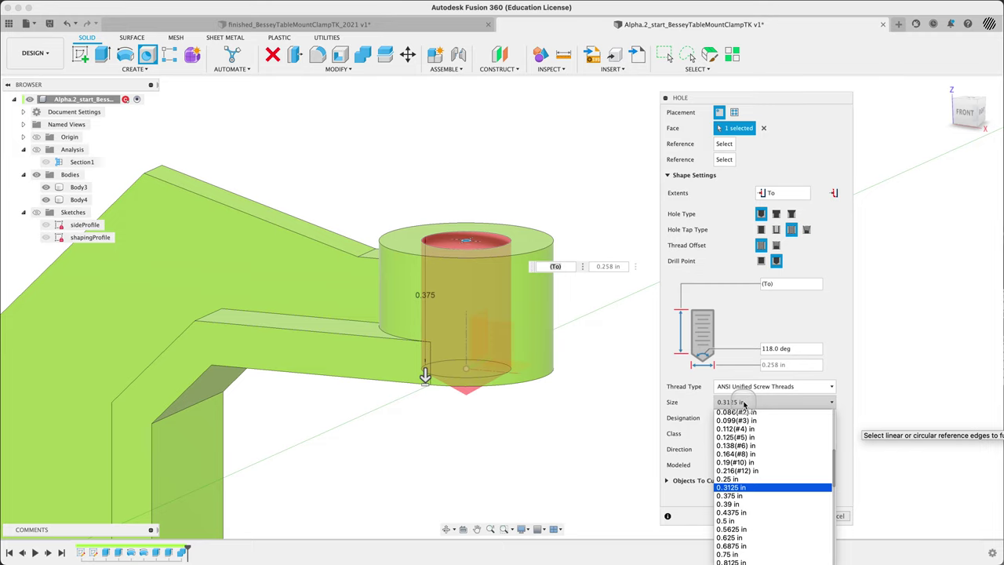
pyautogui.click(731, 479)
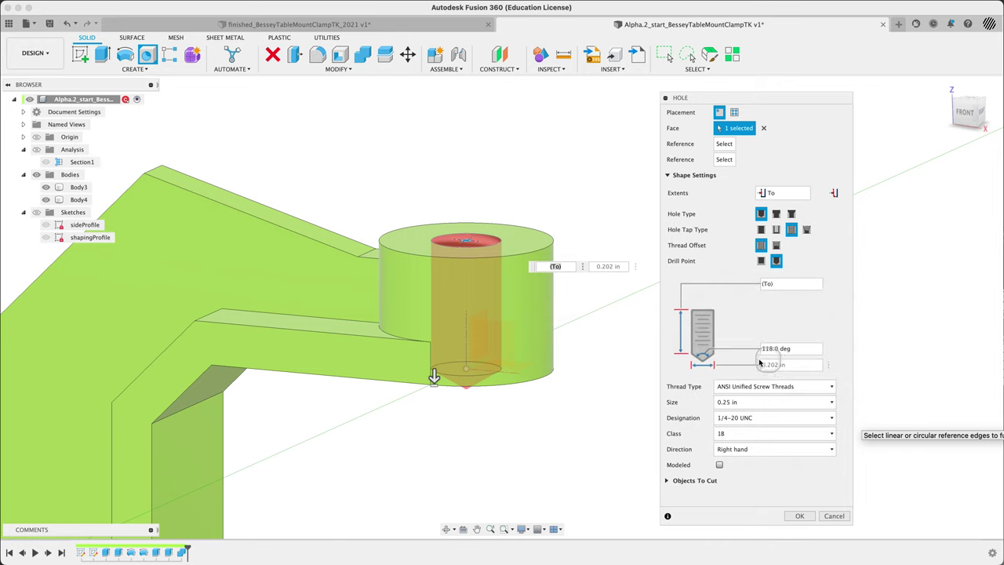
pyautogui.click(756, 421)
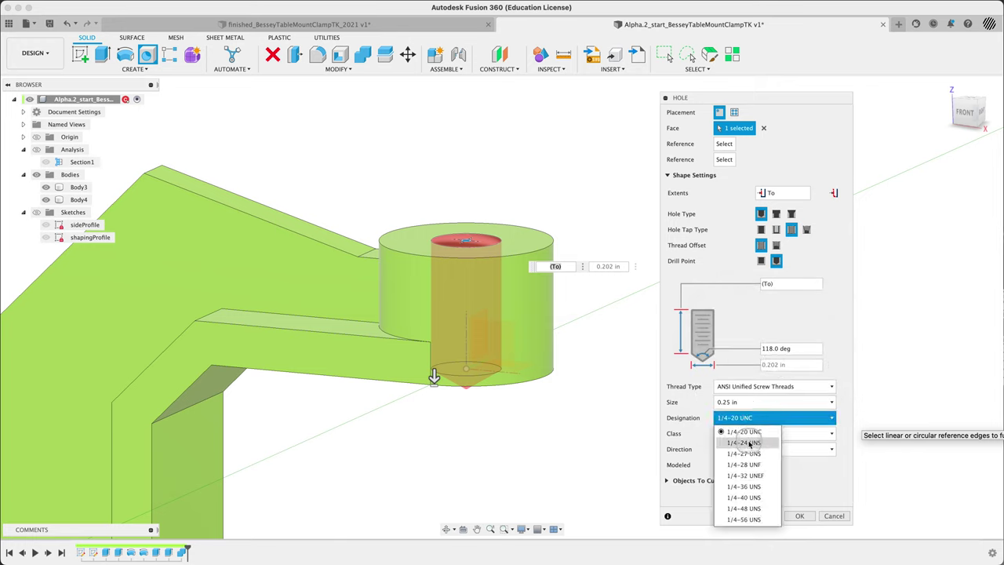
pyautogui.click(744, 442)
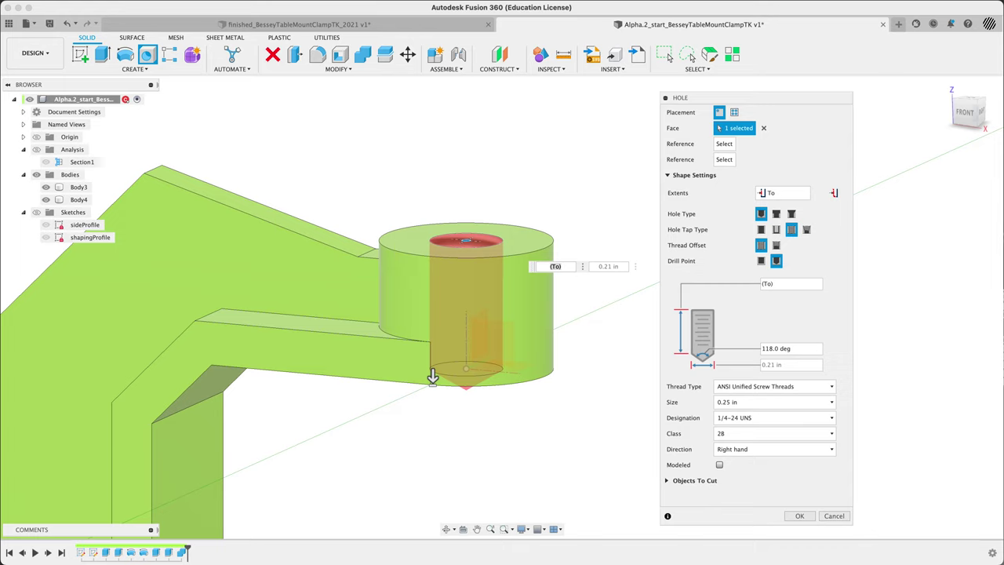
pyautogui.click(727, 403)
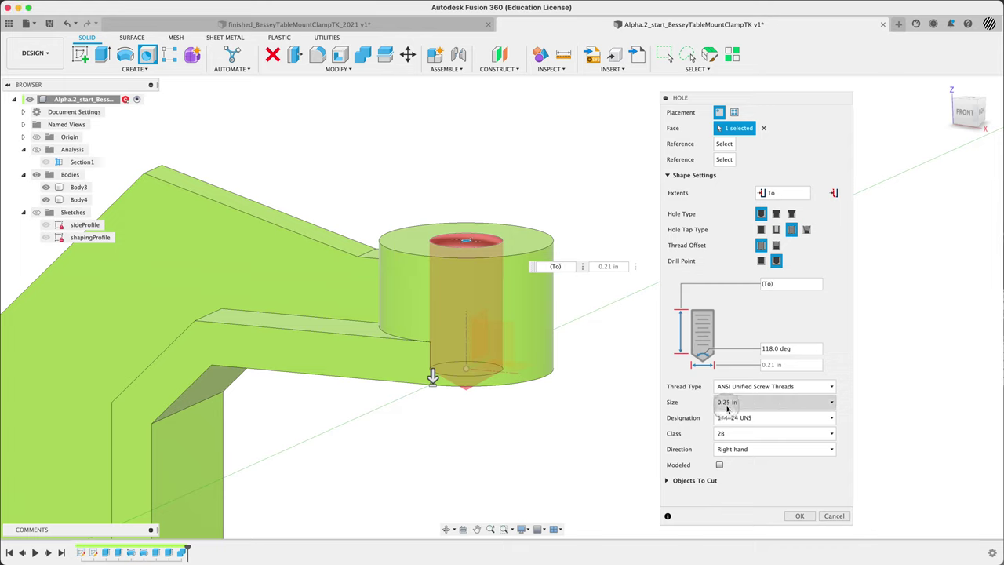
pyautogui.click(732, 418)
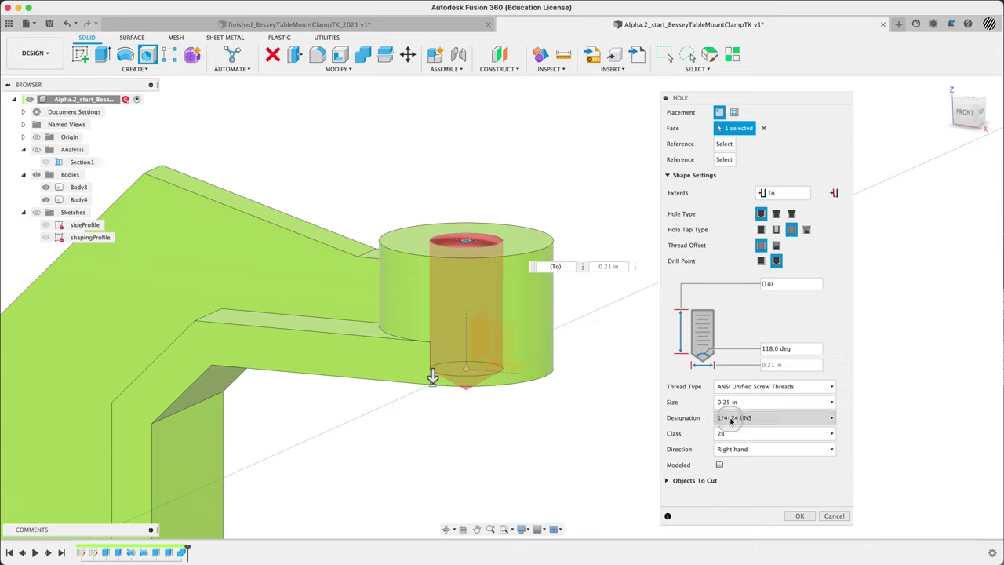
pyautogui.click(714, 466)
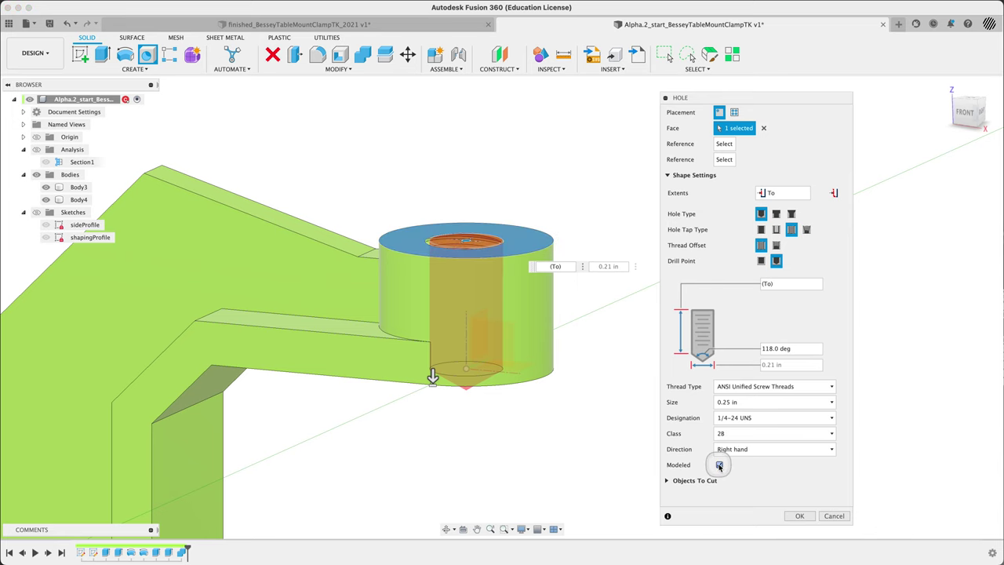
# Step: Try the 1/4-32 UNEF and 1/4-56 UNS thread designations on the hole
pyautogui.keyDown('shift'); pyautogui.moveTo(541, 193); pyautogui.dragTo(534, 224, button='middle'); pyautogui.keyUp('shift')
pyautogui.scroll(-2, 468, 272)
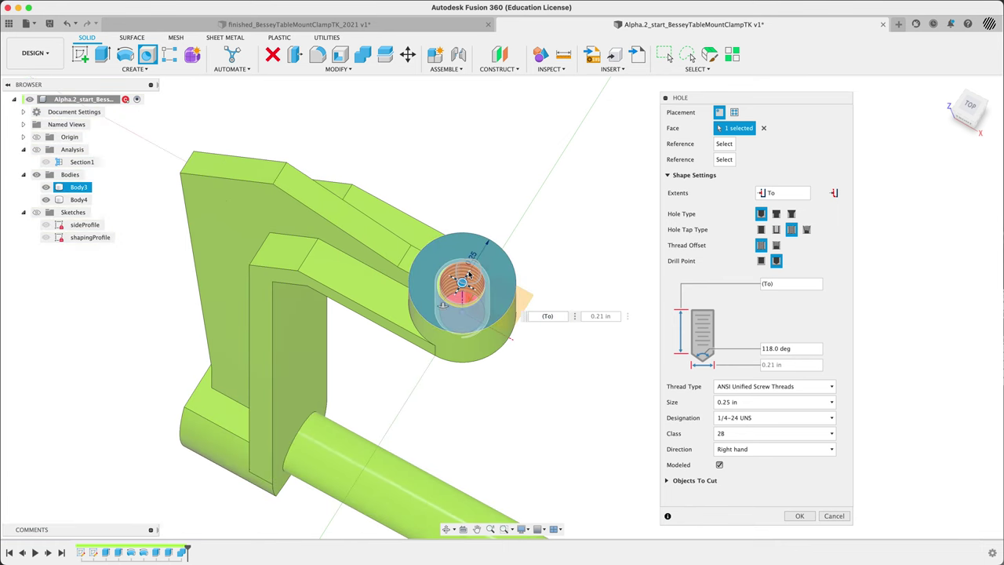
pyautogui.scroll(6, 463, 313)
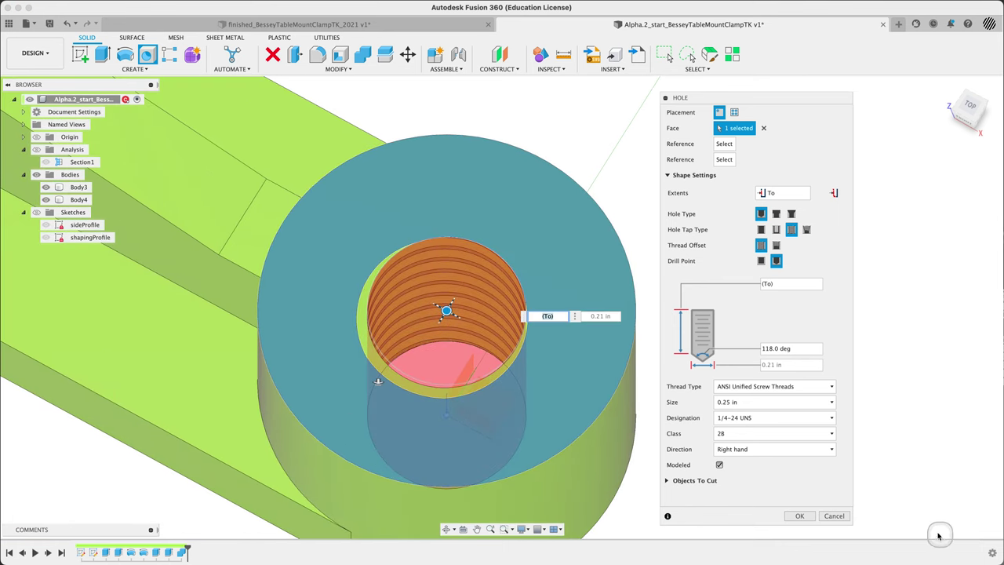
pyautogui.click(764, 417)
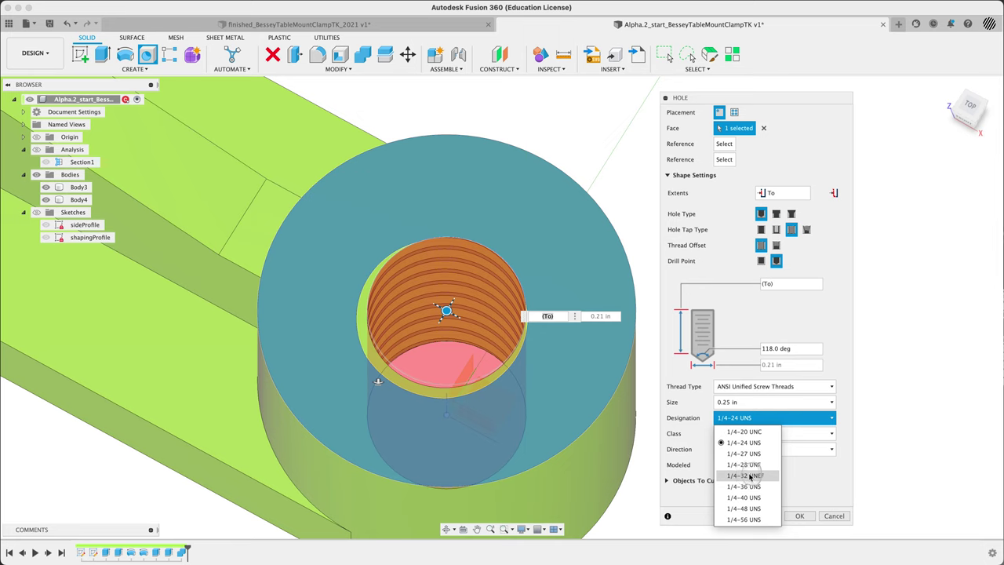
pyautogui.click(749, 475)
pyautogui.click(773, 363)
pyautogui.click(754, 417)
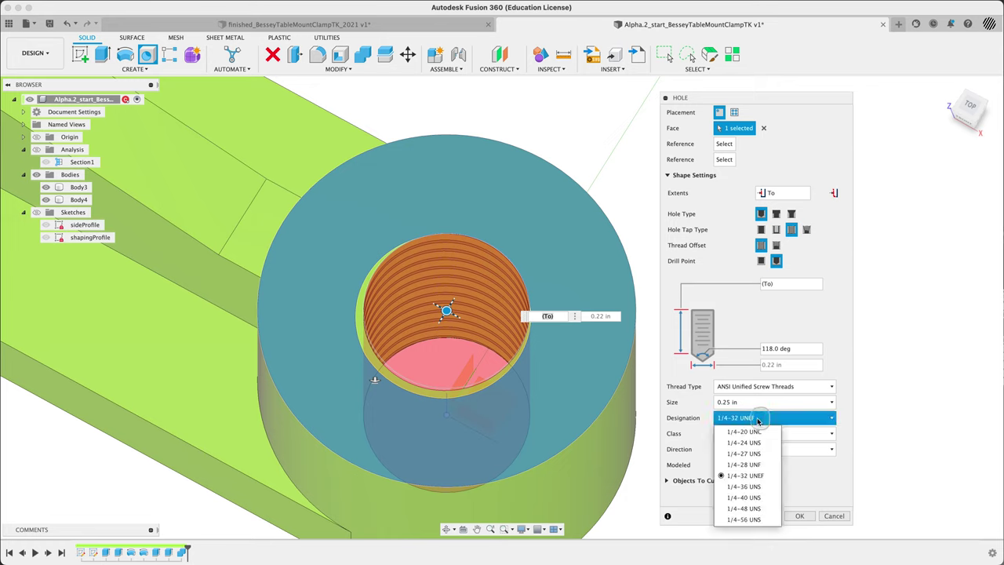
pyautogui.click(746, 519)
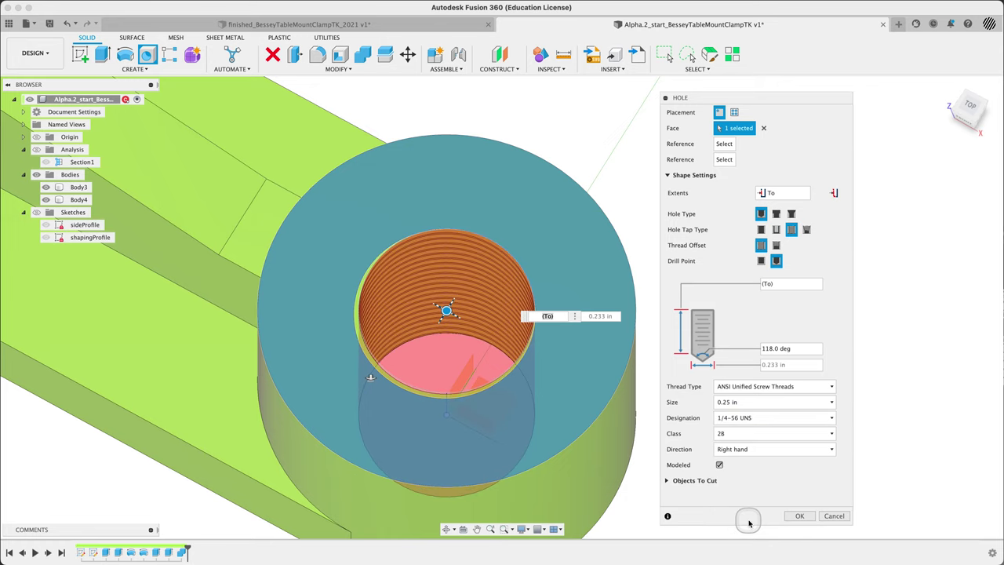
# Step: Revert to 1/4-24 UNS with cosmetic threads and create the tapped hole
pyautogui.click(751, 403)
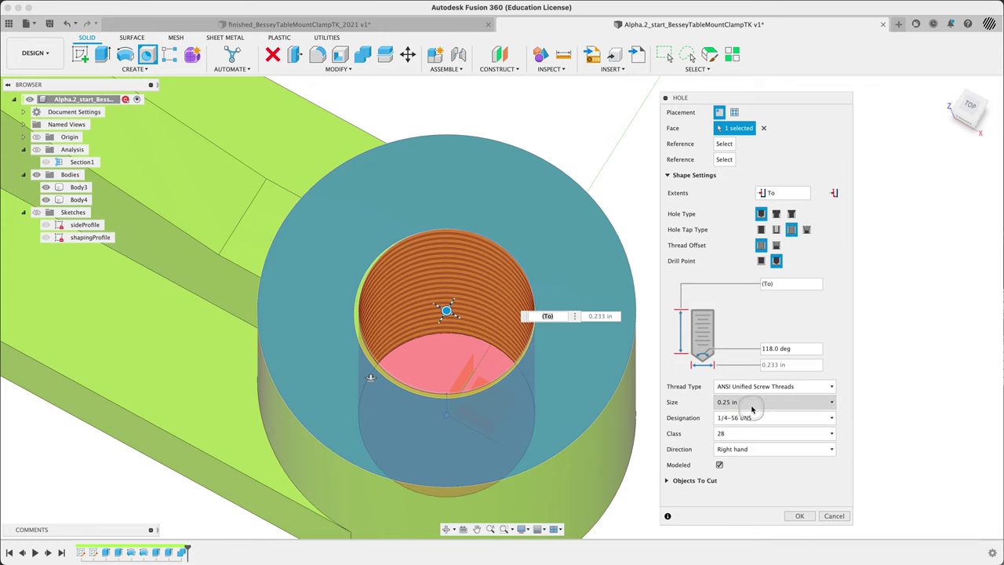
pyautogui.click(753, 417)
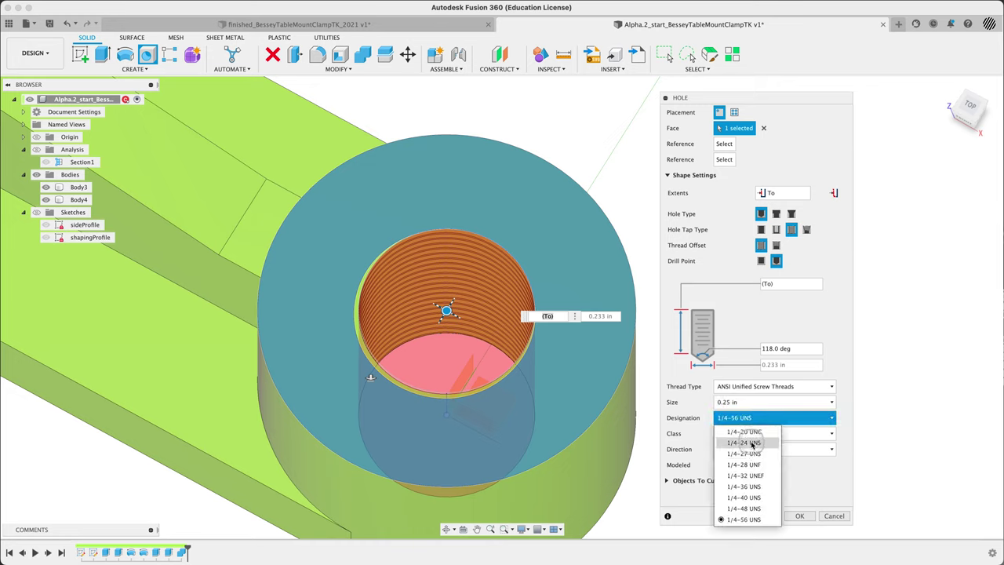
pyautogui.click(743, 442)
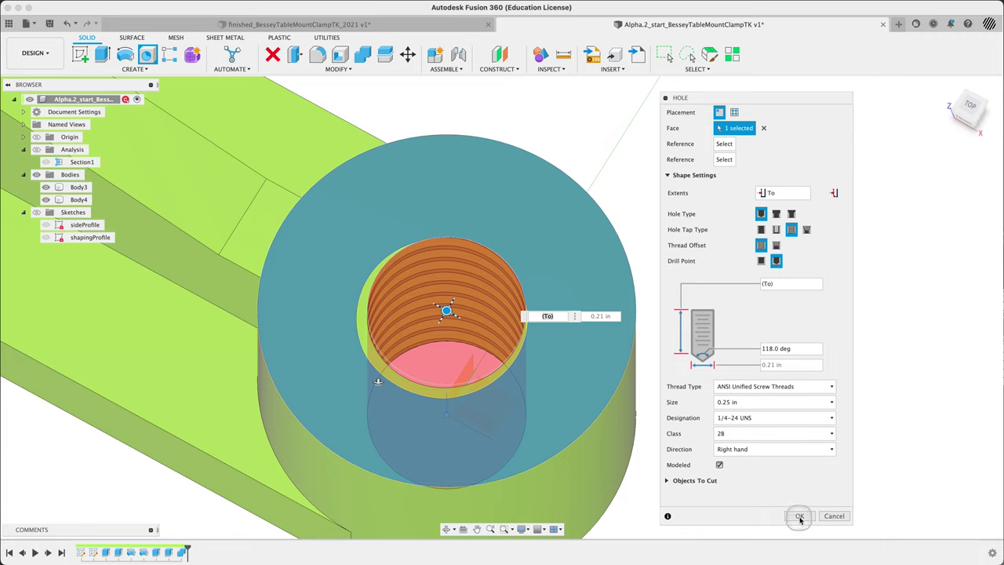
pyautogui.click(719, 465)
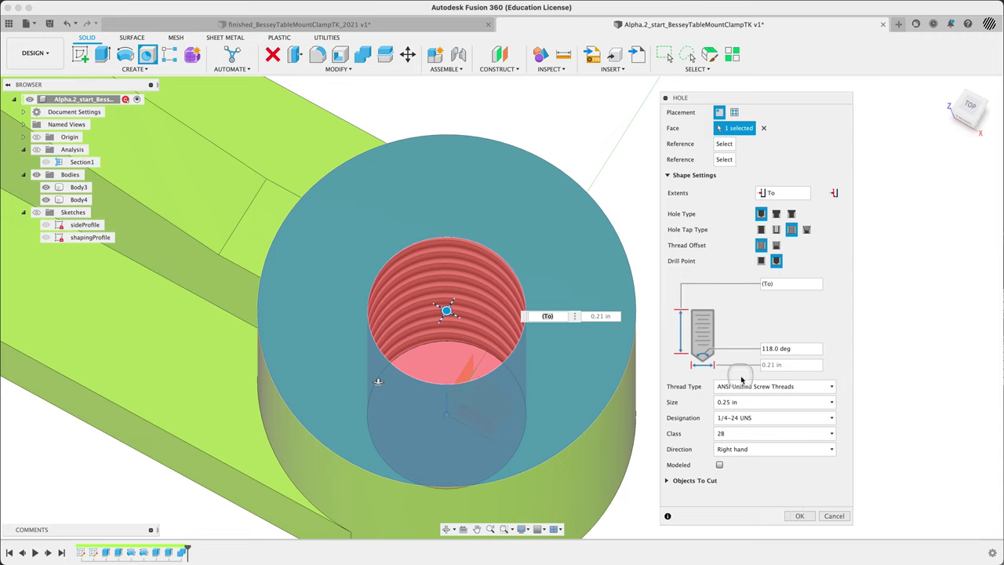
pyautogui.click(798, 515)
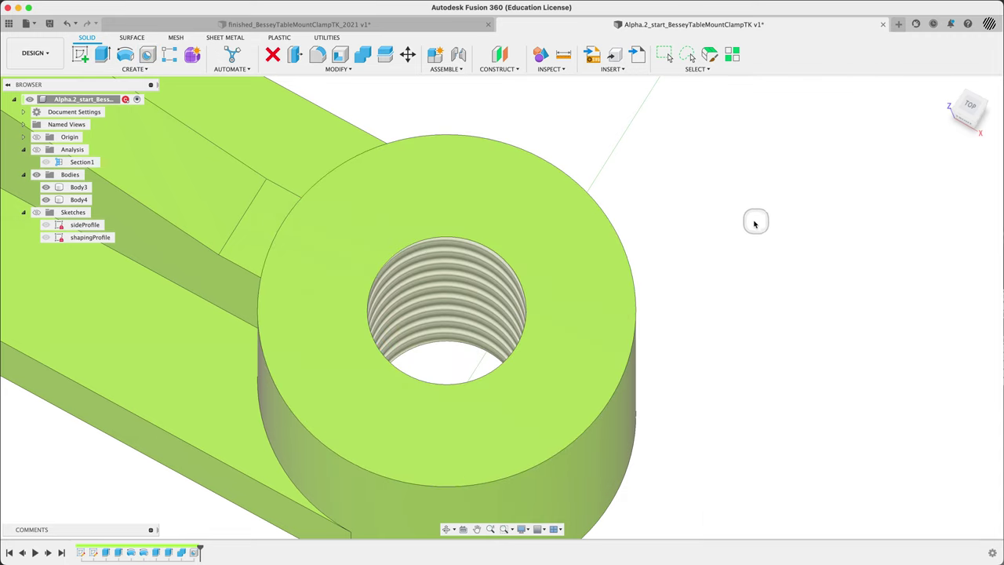
# Step: Measure the radius of Body3's threaded hole face, shown to four decimal places
pyautogui.click(374, 264)
pyautogui.click(429, 294)
pyautogui.click(966, 491)
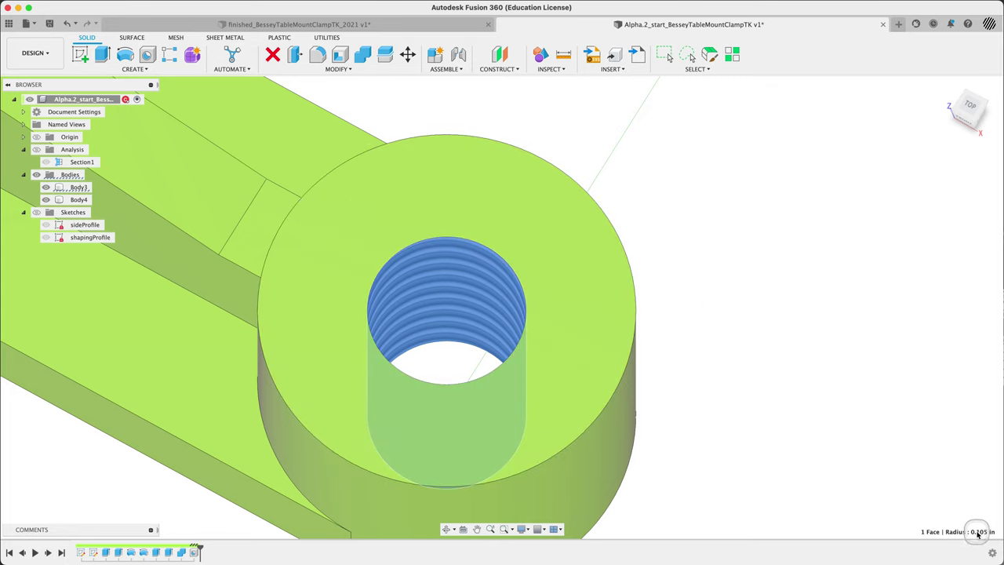
pyautogui.click(563, 54)
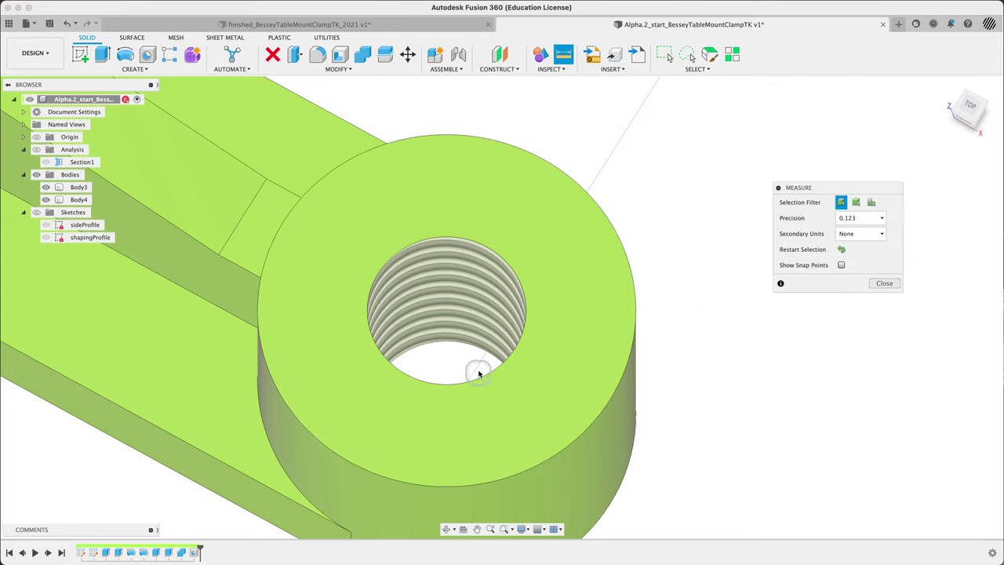
pyautogui.click(480, 266)
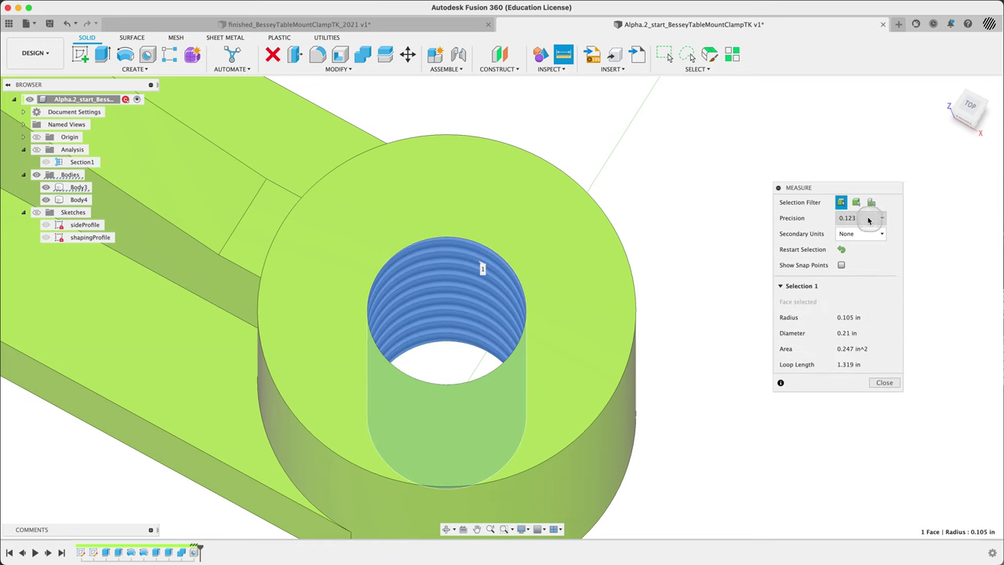
pyautogui.click(862, 220)
pyautogui.click(859, 275)
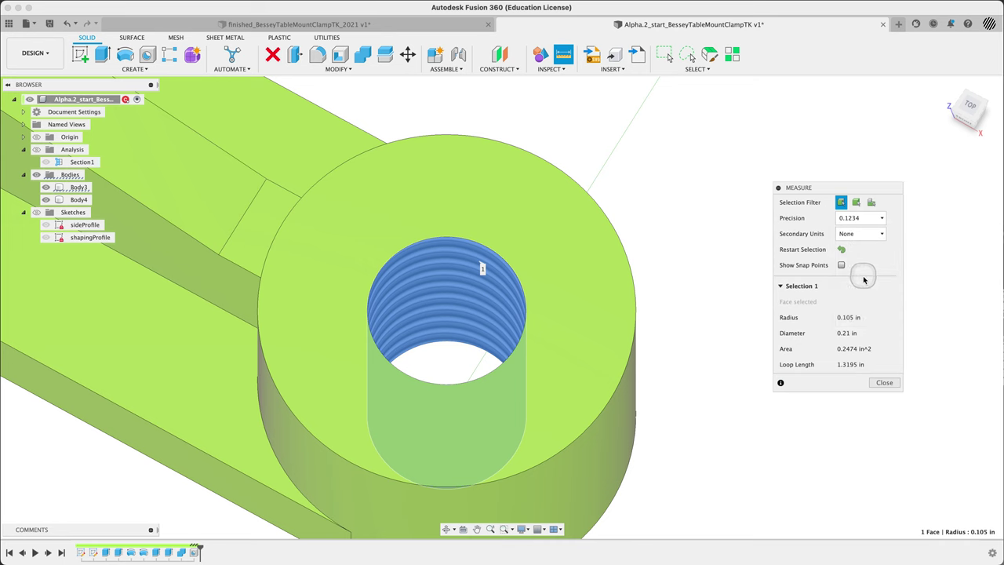
pyautogui.click(882, 383)
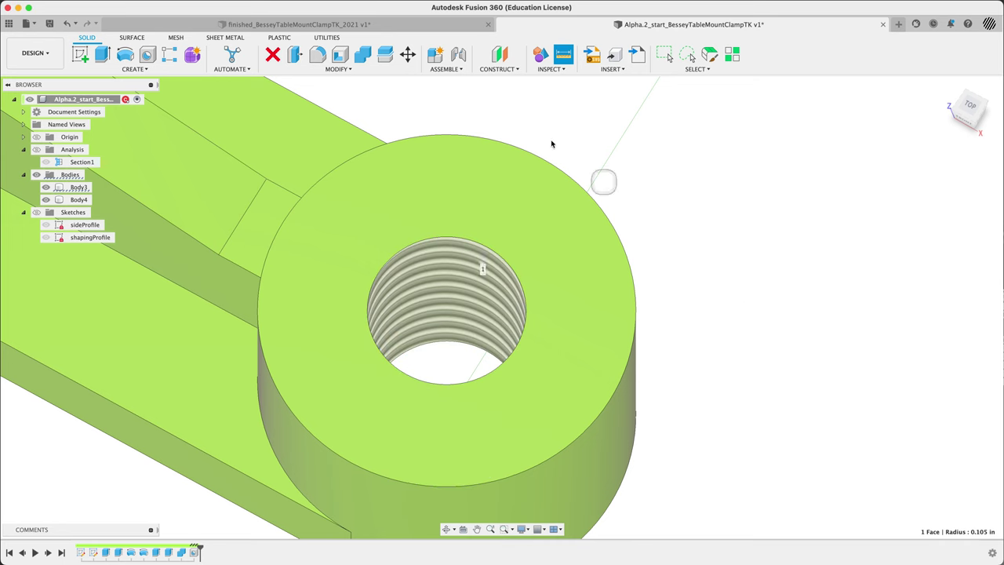
# Step: Measure the finished design's 0.205 in hole, then return to the starting clamp and deselect
pyautogui.click(445, 30)
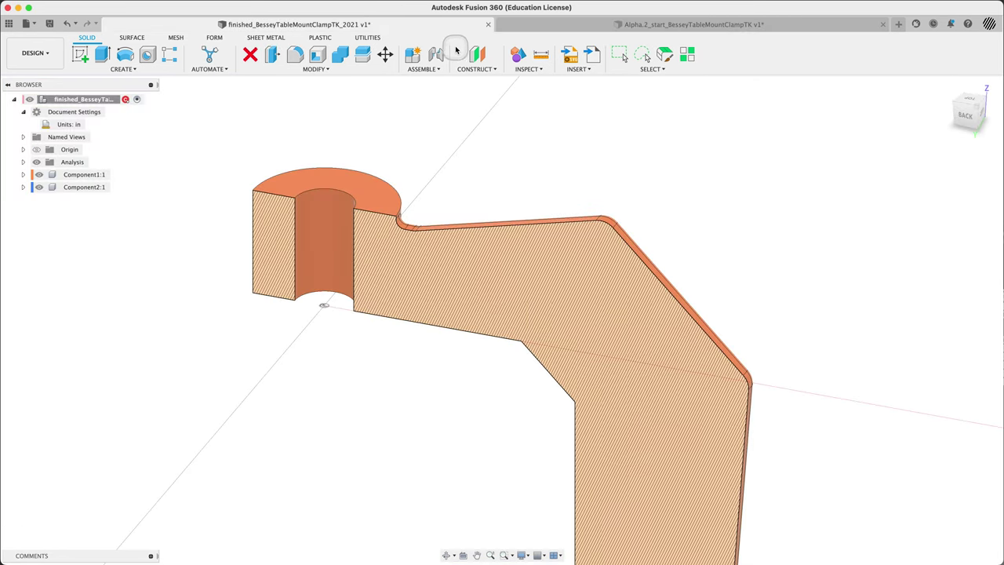
pyautogui.click(540, 54)
pyautogui.click(352, 205)
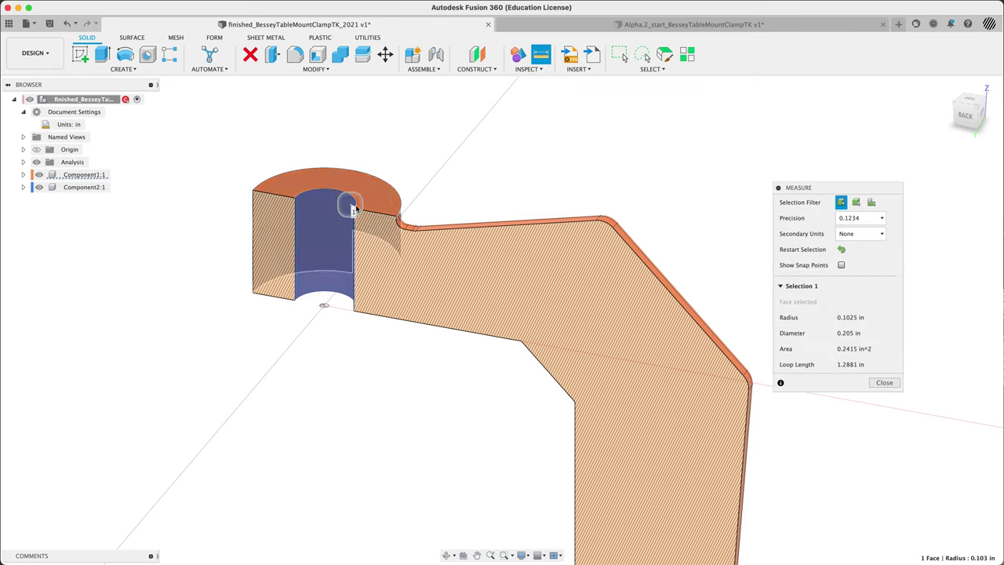
pyautogui.click(849, 334)
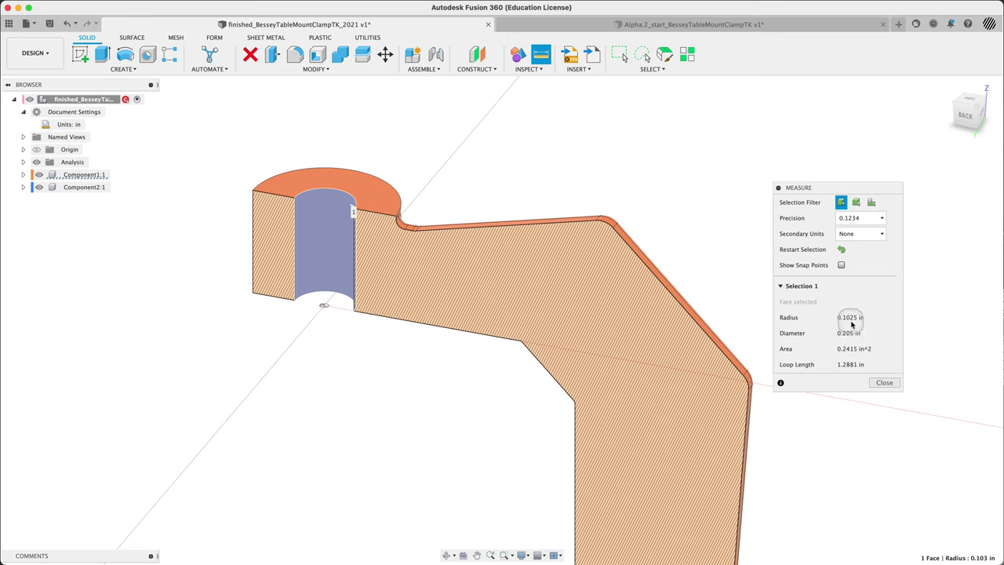
pyautogui.click(887, 384)
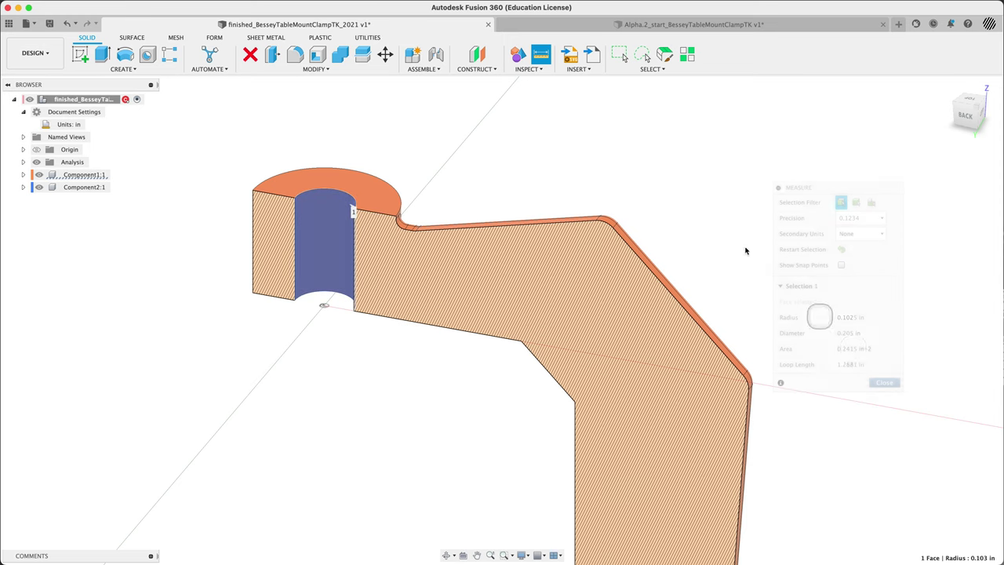
pyautogui.click(573, 24)
pyautogui.click(247, 531)
pyautogui.doubleClick(194, 553)
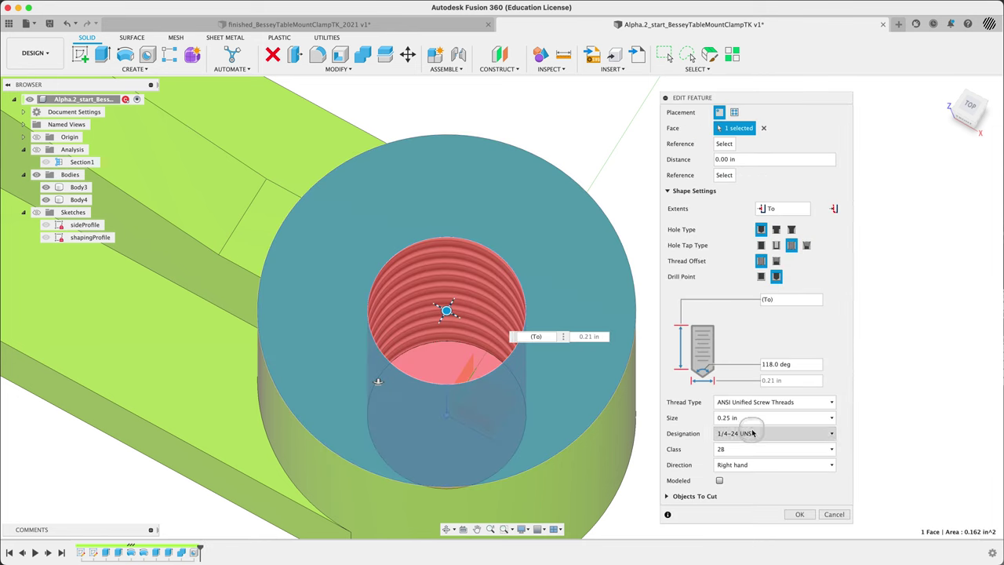
pyautogui.click(746, 433)
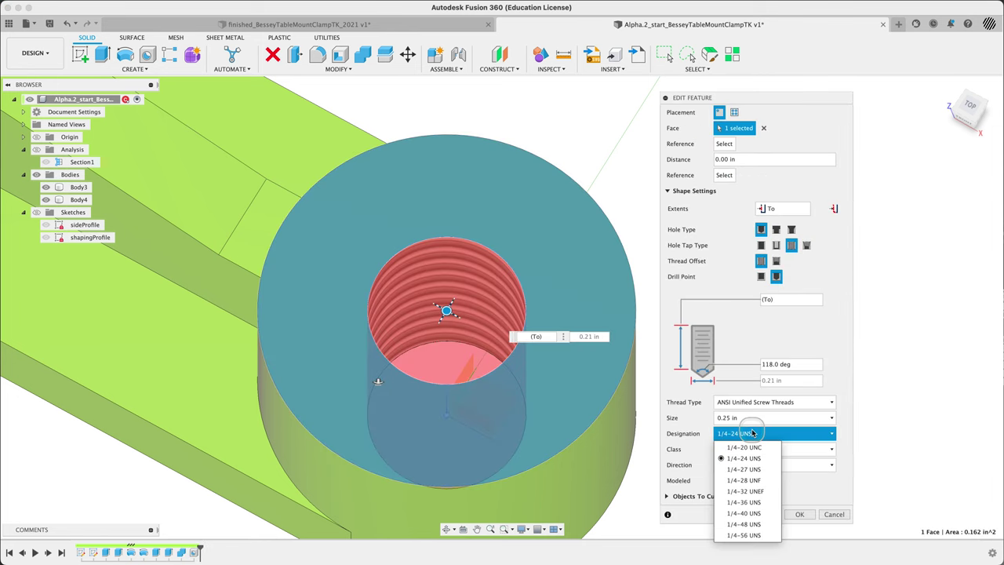
pyautogui.click(755, 480)
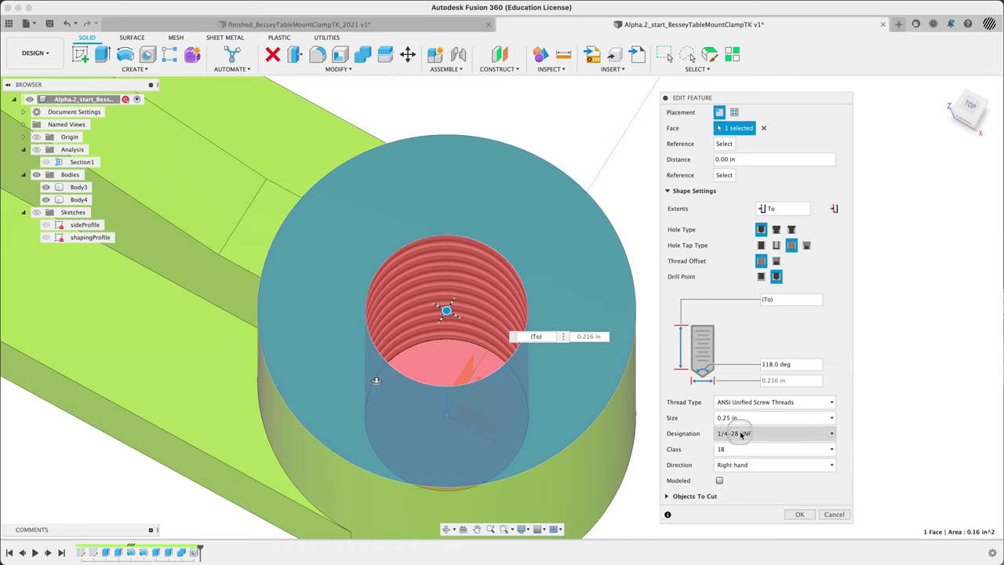
pyautogui.click(741, 434)
pyautogui.click(742, 446)
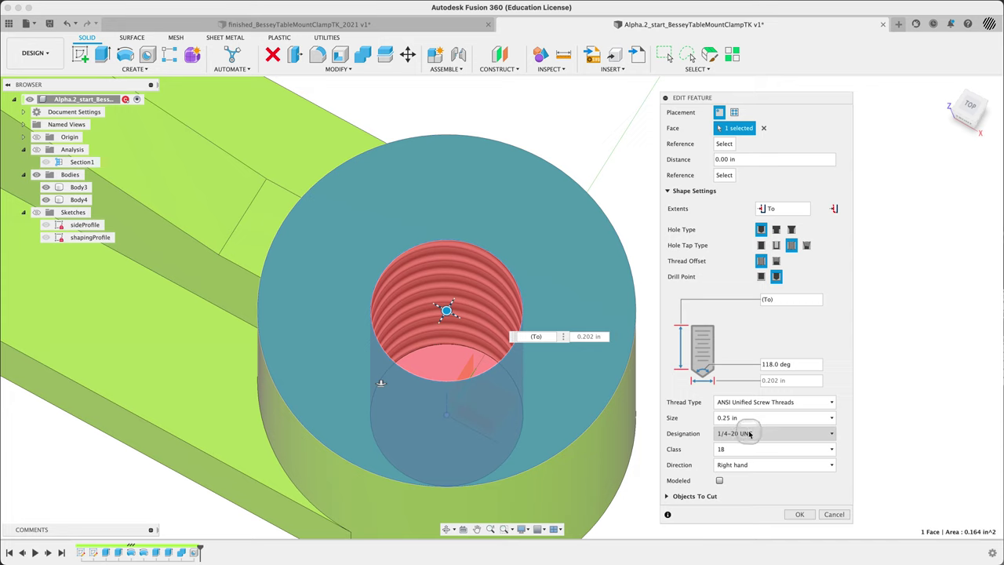
pyautogui.click(748, 433)
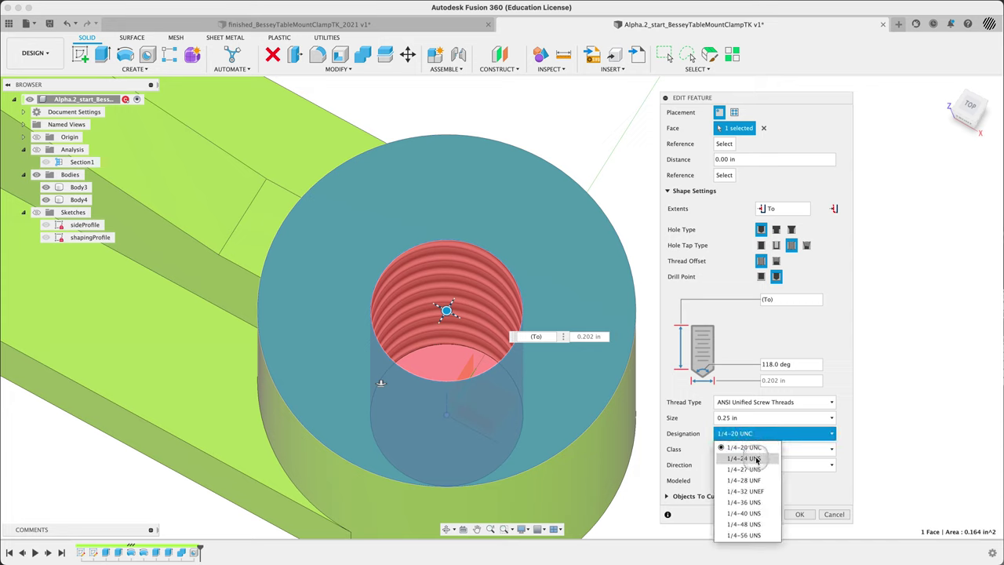
pyautogui.click(742, 458)
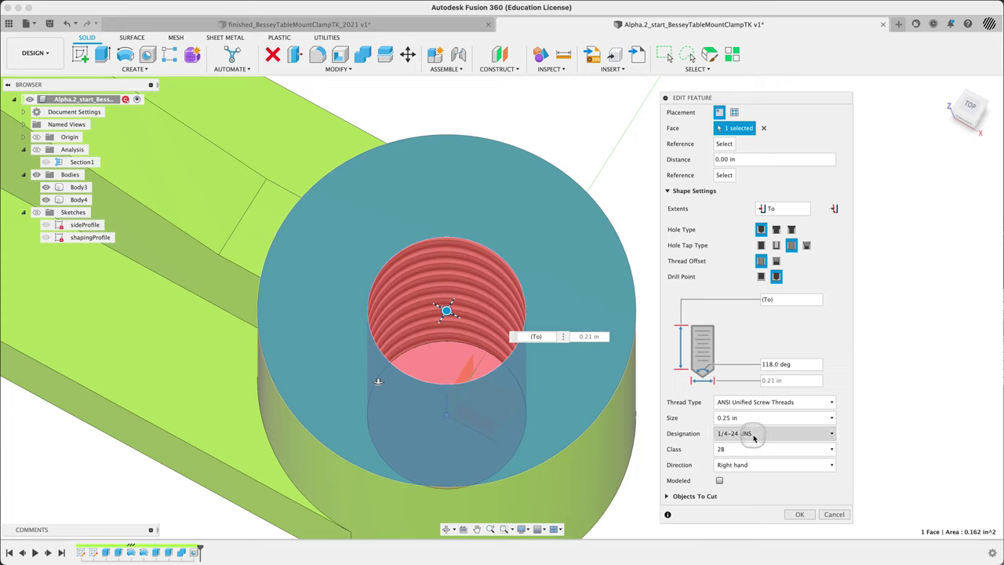
pyautogui.click(753, 439)
pyautogui.click(754, 472)
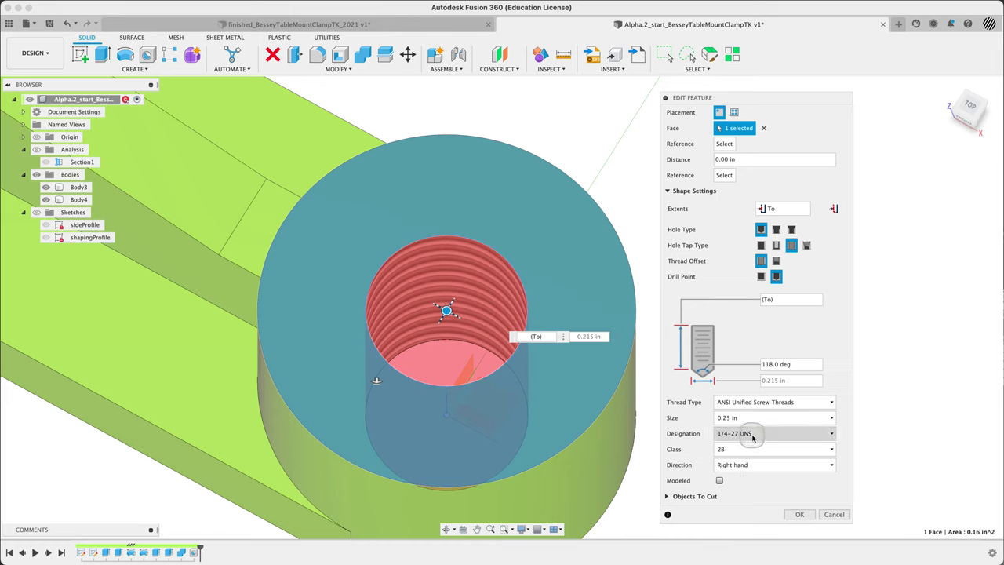
pyautogui.click(753, 438)
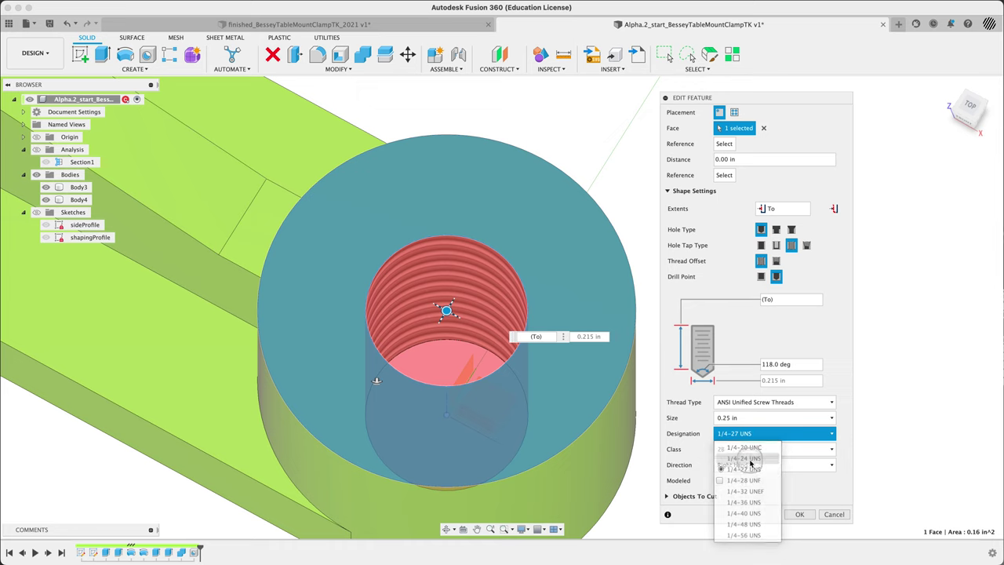
pyautogui.click(750, 459)
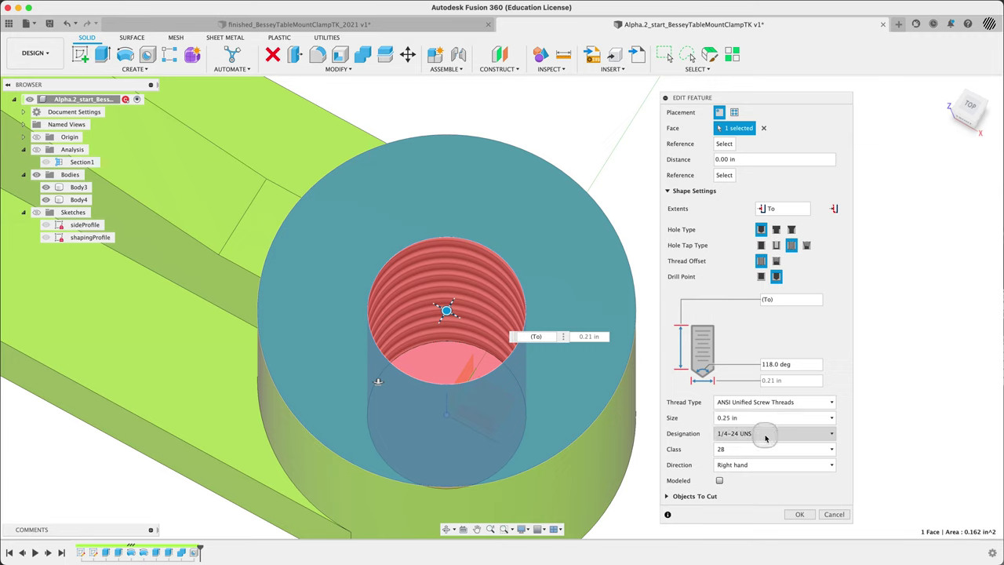
pyautogui.click(799, 517)
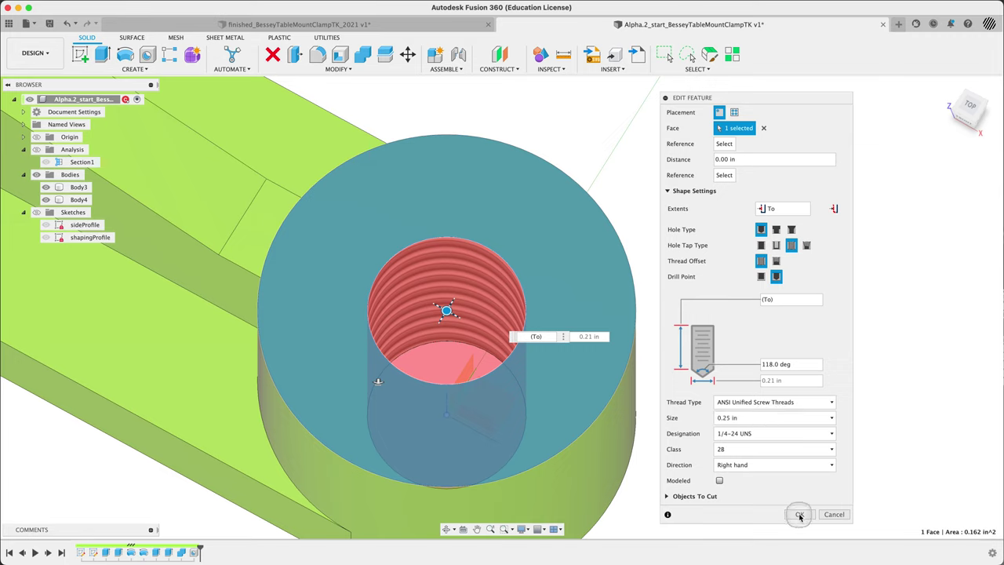
pyautogui.click(784, 433)
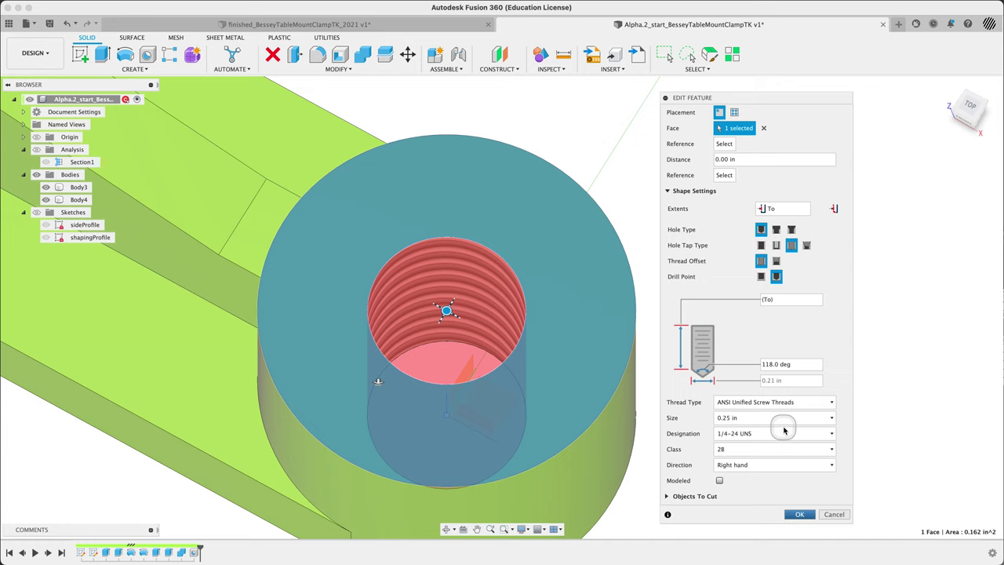
pyautogui.press('Return')
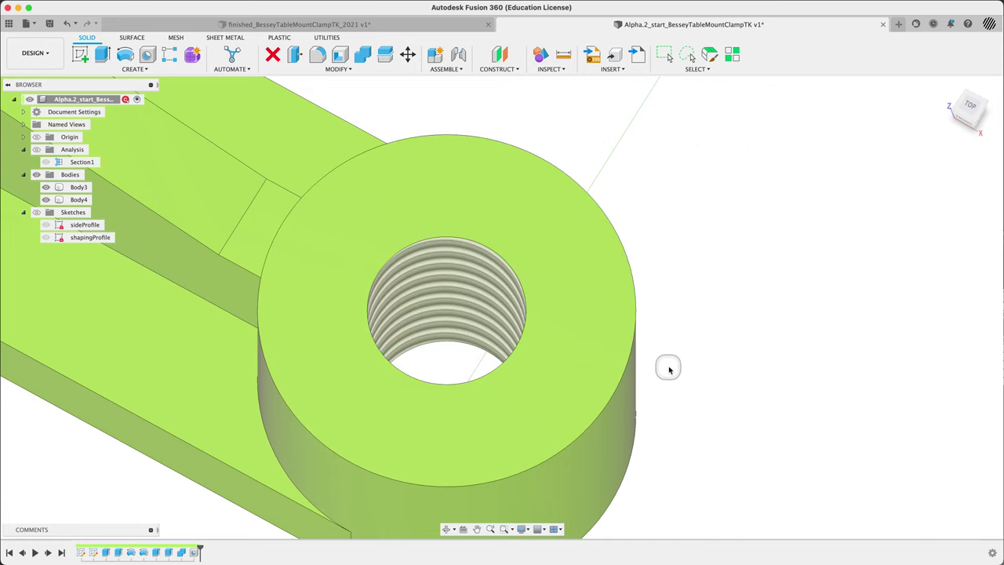
# Step: Compare the finished clamp in Home view with the section analysis hidden, checking the pin's cross hole
pyautogui.scroll(5, 679, 362)
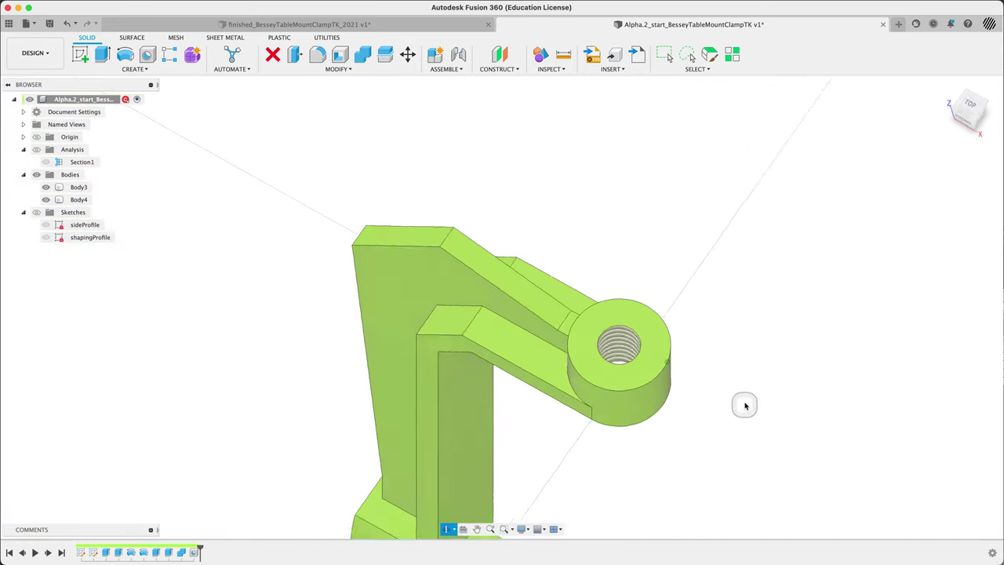
pyautogui.moveTo(745, 385); pyautogui.dragTo(685, 157, button='middle')
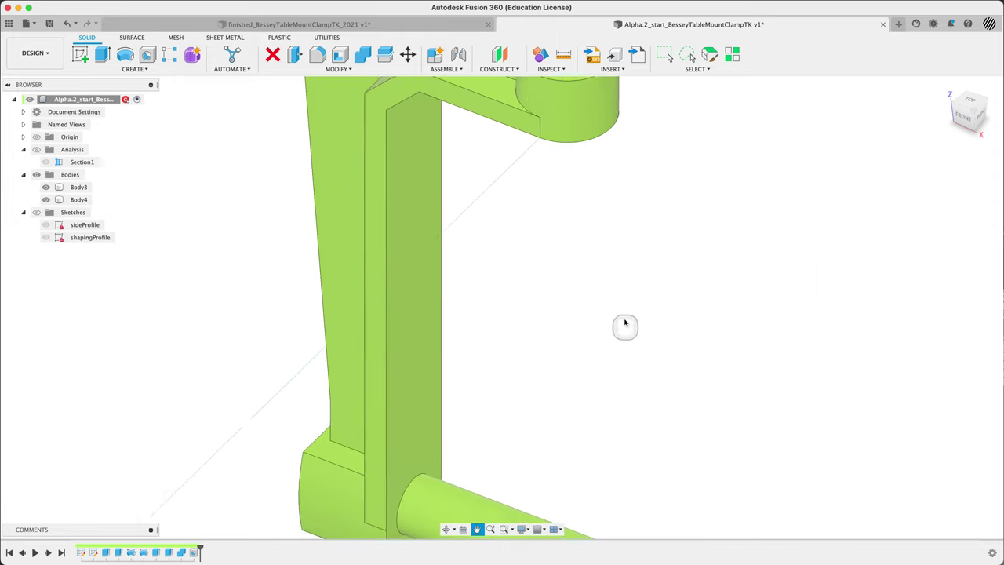
pyautogui.moveTo(622, 318); pyautogui.dragTo(598, 340, button='middle')
pyautogui.scroll(-3, 609, 259)
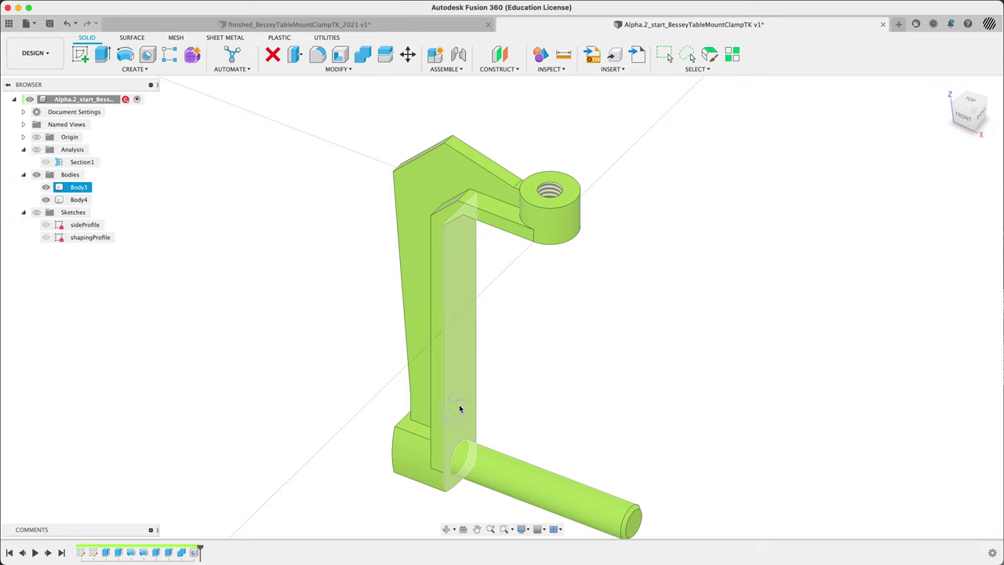
pyautogui.click(298, 24)
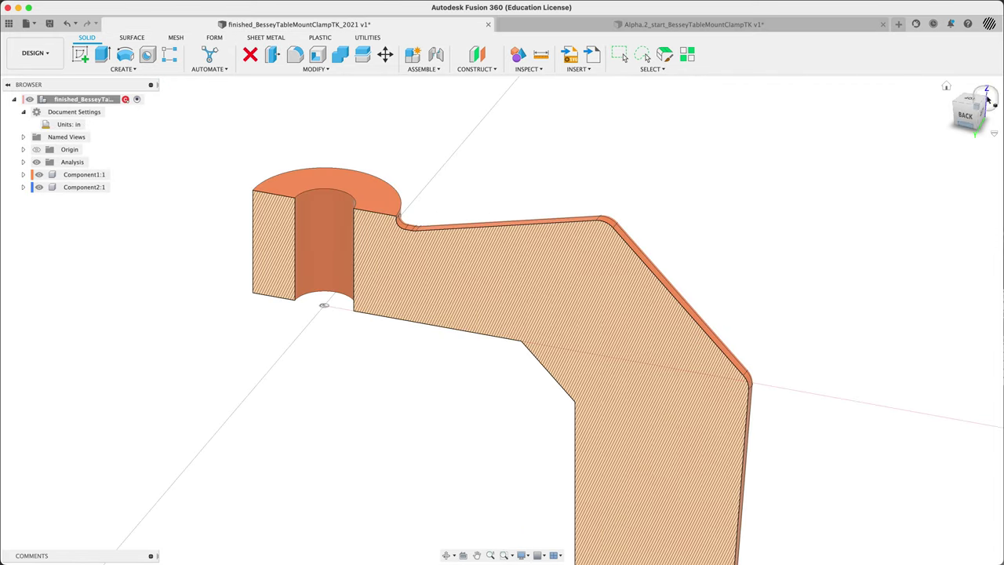
pyautogui.click(948, 88)
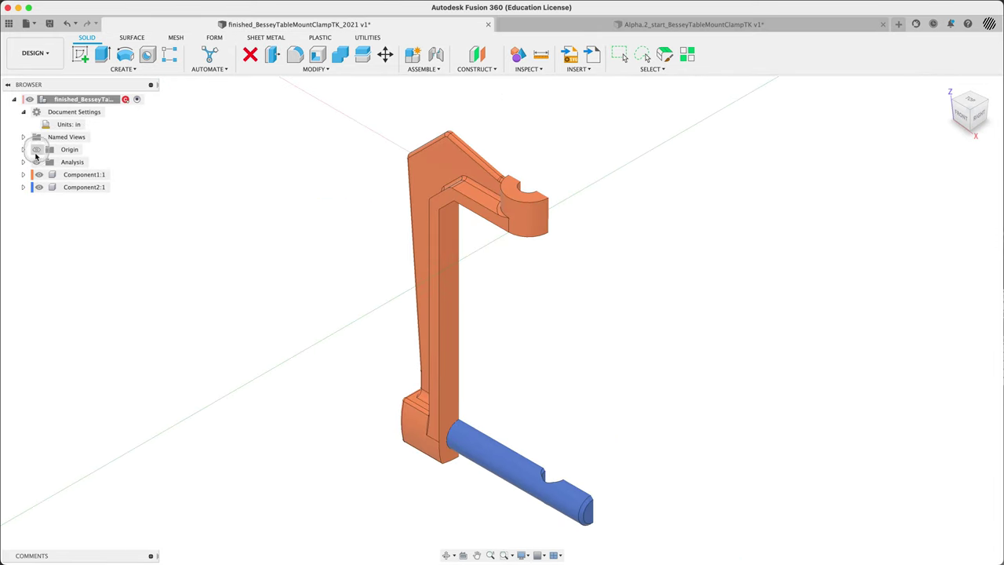
pyautogui.click(36, 162)
pyautogui.click(553, 476)
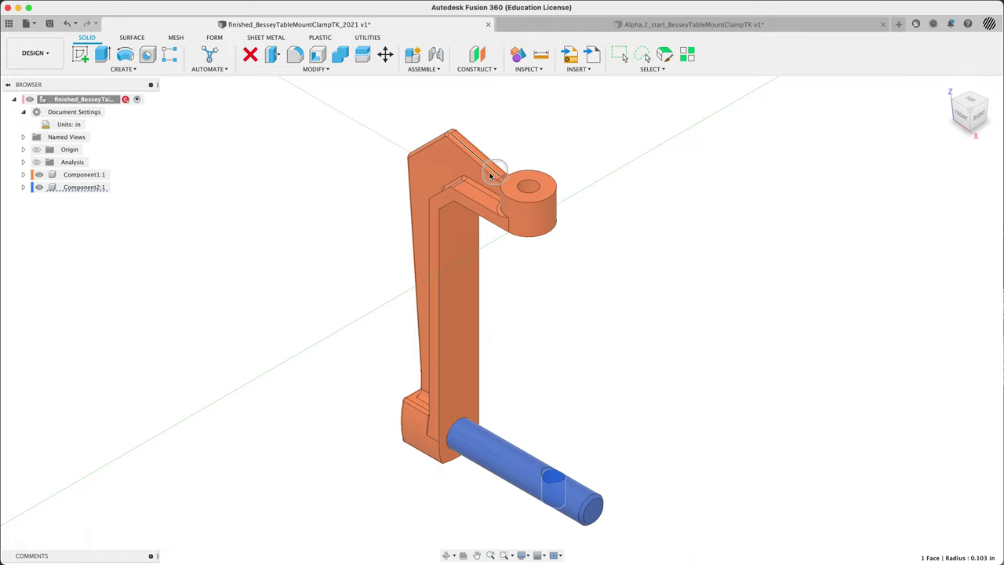
pyautogui.click(552, 27)
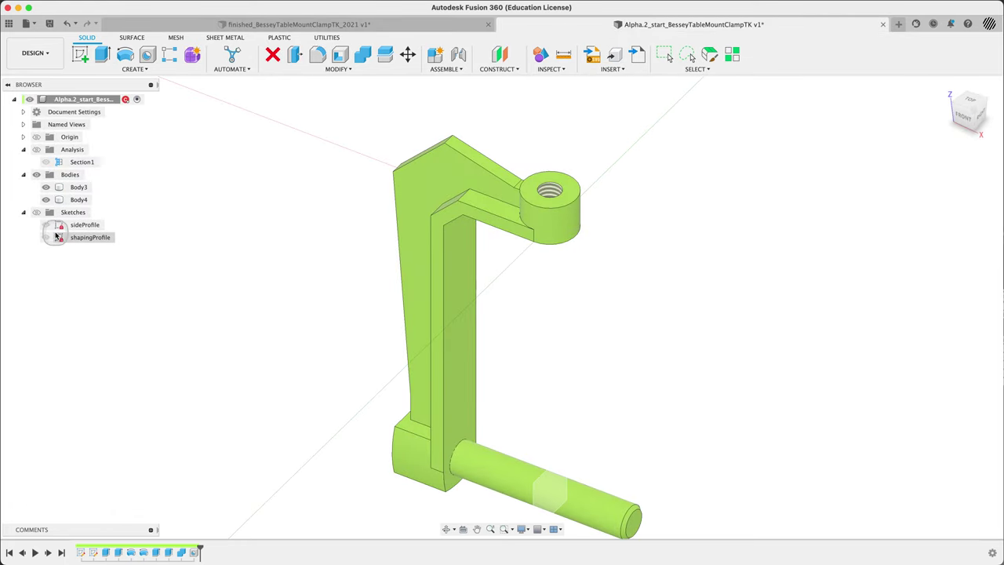
# Step: Show the starting clamp's sketches, zoom to the pin and clear the Body4 selection
pyautogui.click(38, 214)
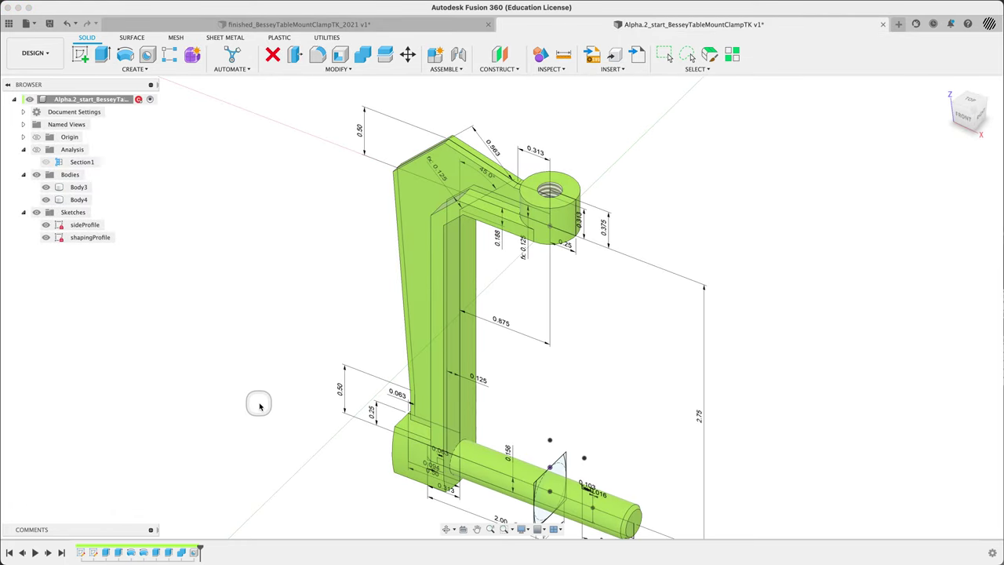
pyautogui.moveTo(259, 403); pyautogui.dragTo(243, 305, button='middle')
pyautogui.scroll(-3, 545, 408)
pyautogui.scroll(12, 564, 392)
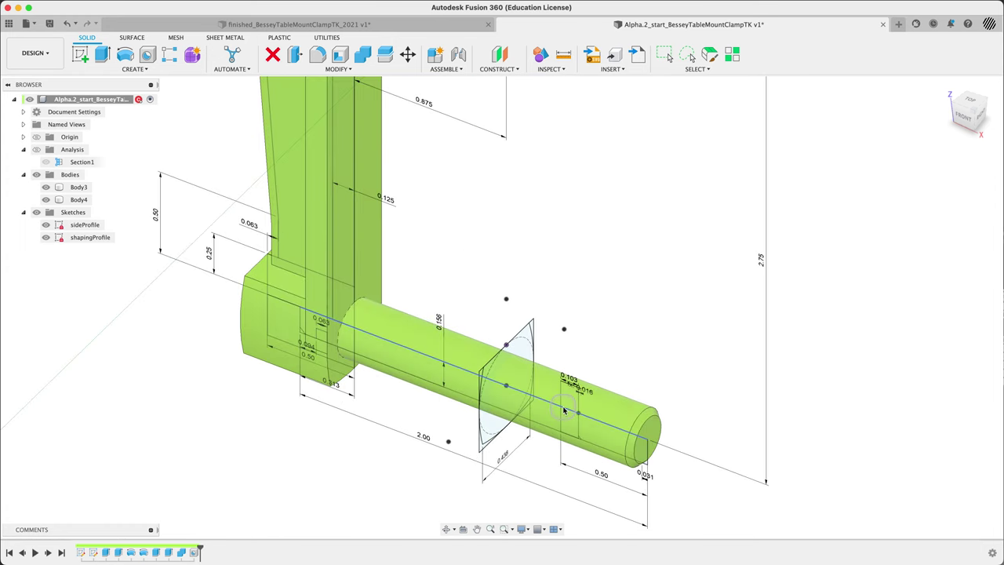
pyautogui.click(657, 274)
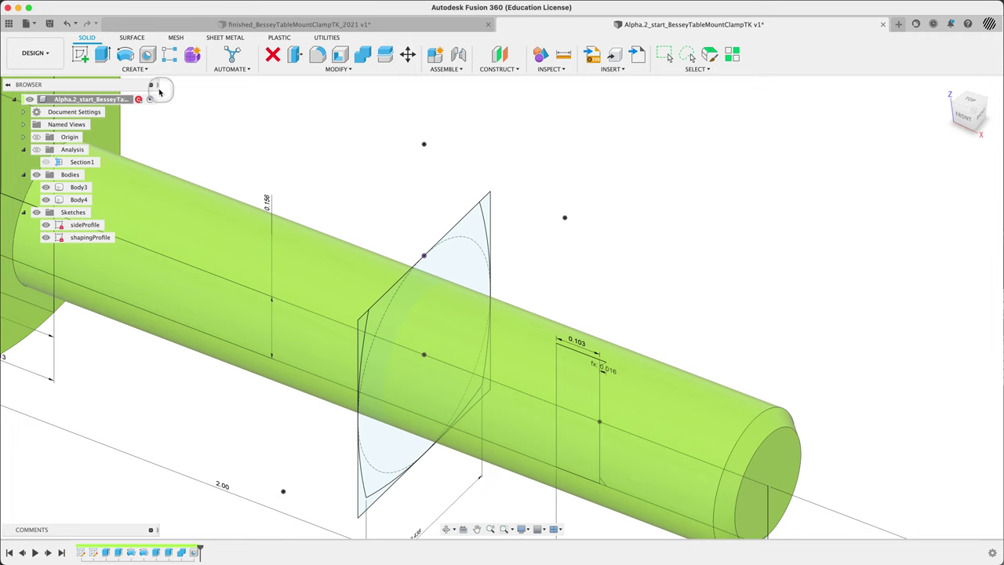
pyautogui.click(134, 69)
# Step: Start a revolve using the upper and lower rectangle regions and pick an axis
pyautogui.click(129, 59)
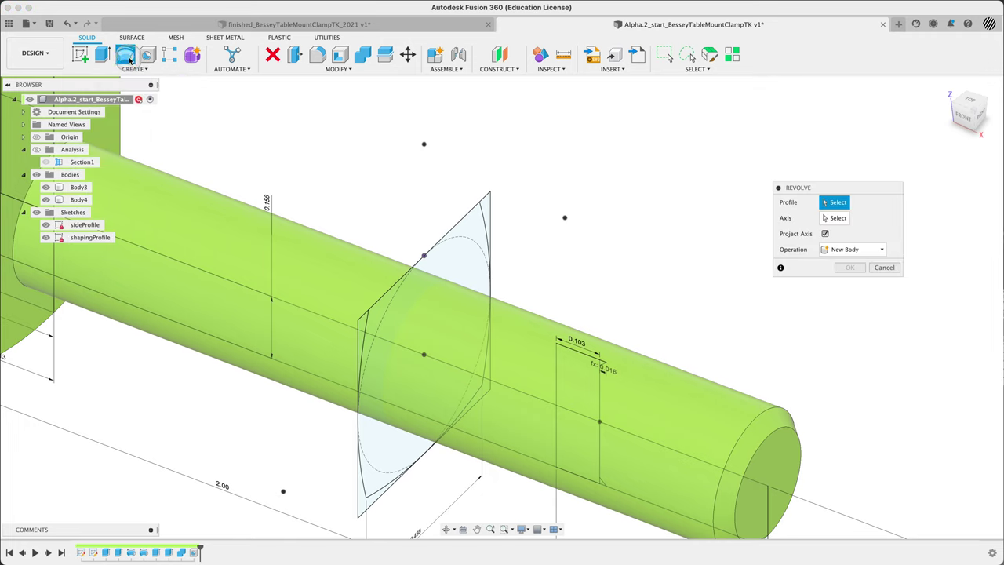
pyautogui.click(573, 390)
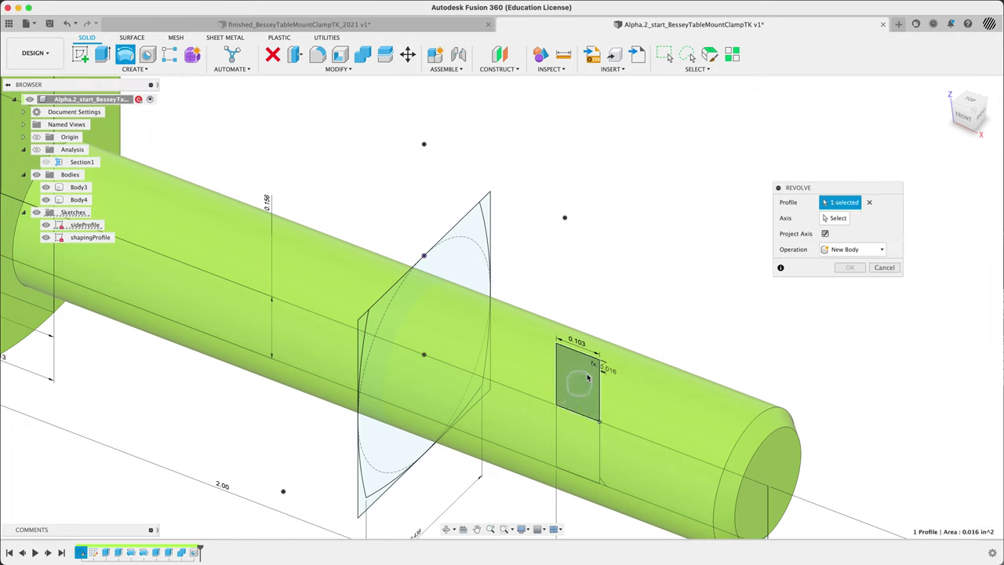
pyautogui.click(576, 461)
pyautogui.click(819, 217)
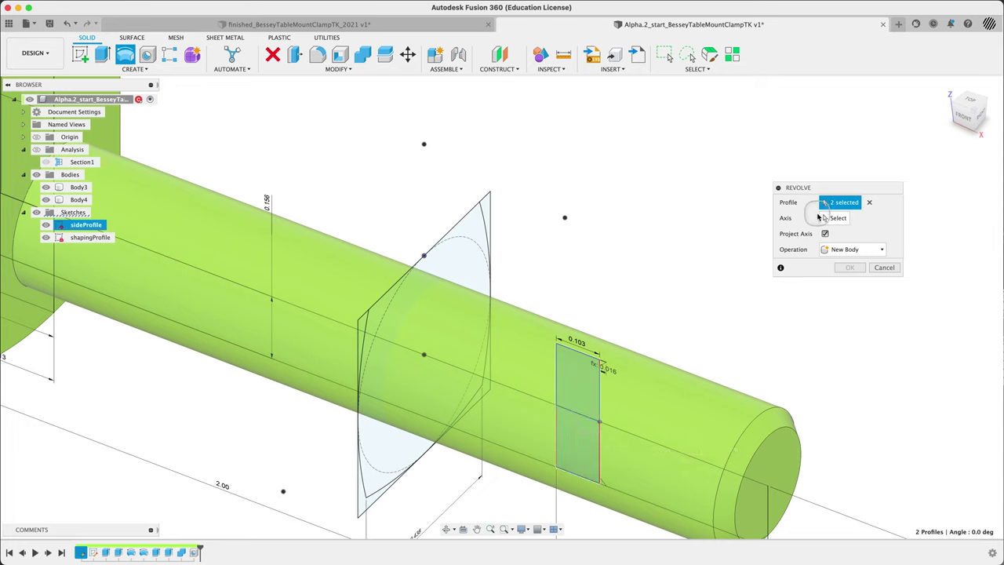
pyautogui.click(557, 368)
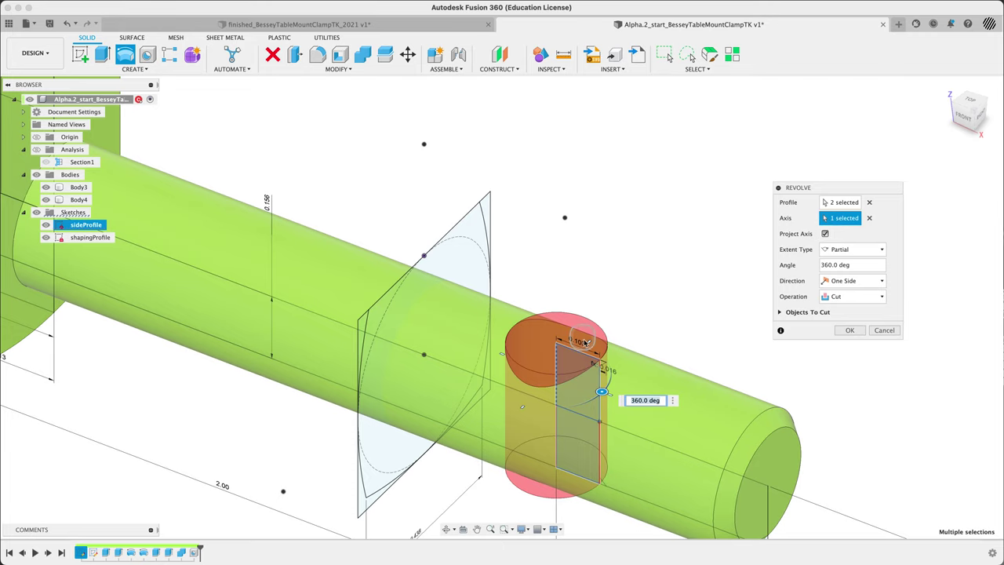
# Step: Orbit to a near-front view of the pin and clear the wrongly chosen revolve axis
pyautogui.keyDown('shift'); pyautogui.moveTo(625, 329); pyautogui.dragTo(604, 212, button='middle'); pyautogui.keyUp('shift')
pyautogui.scroll(5, 596, 226)
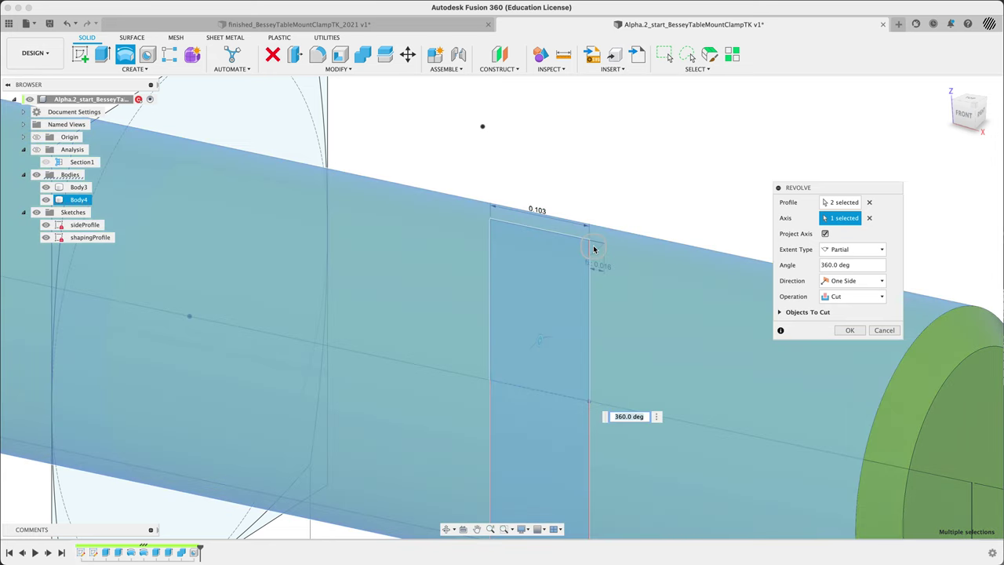
pyautogui.click(594, 249)
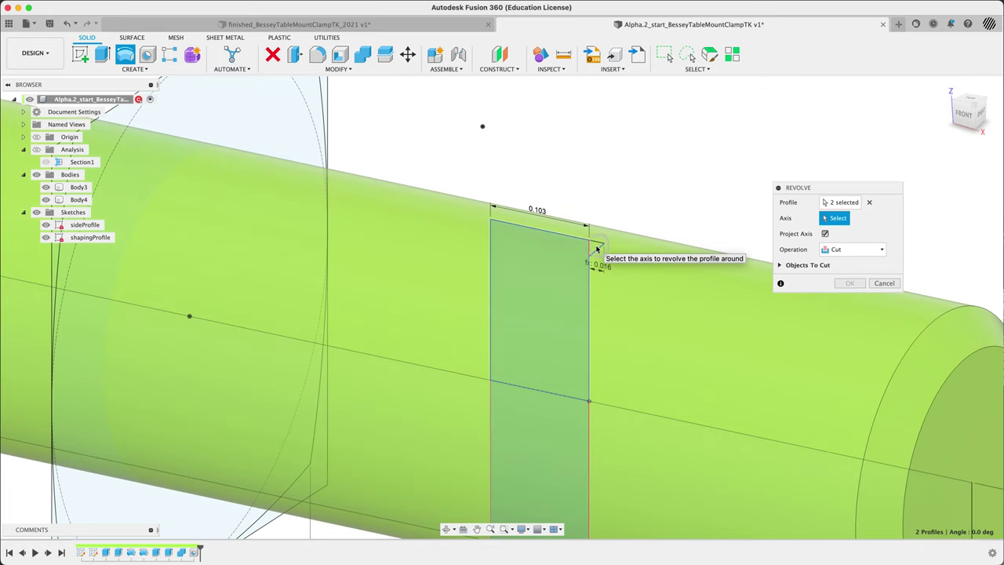
pyautogui.click(596, 250)
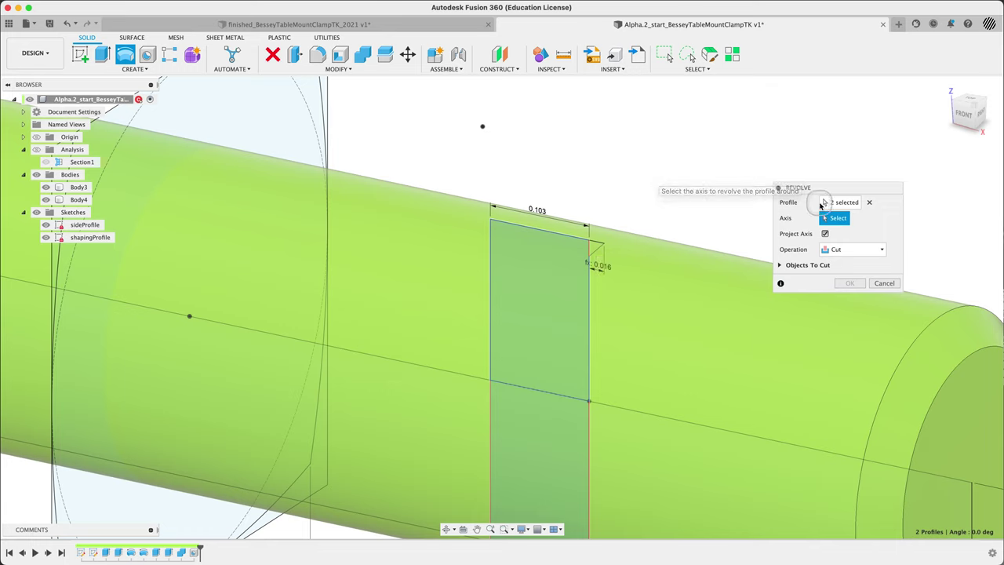
pyautogui.click(845, 220)
pyautogui.click(844, 220)
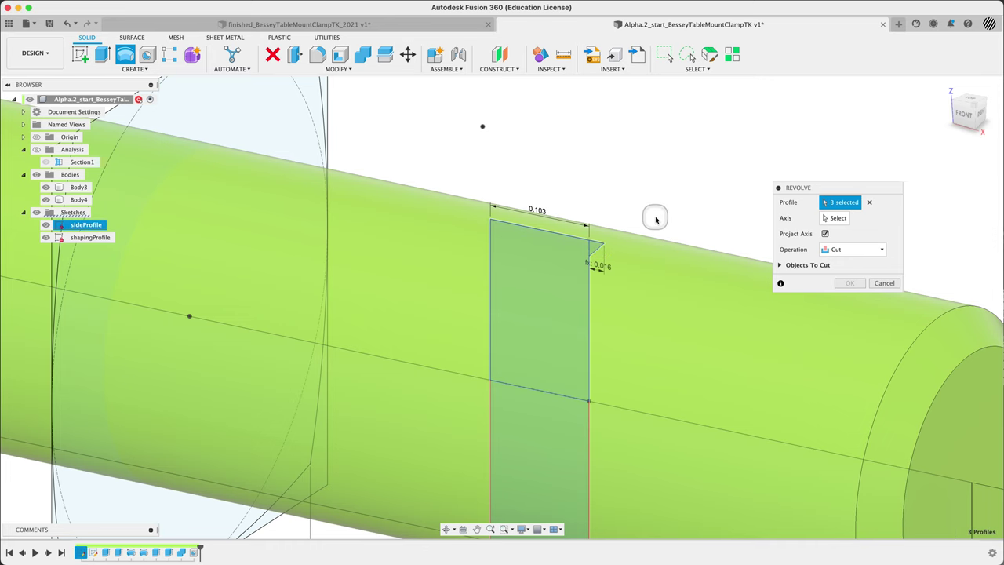
pyautogui.moveTo(656, 218); pyautogui.dragTo(627, 124, button='middle')
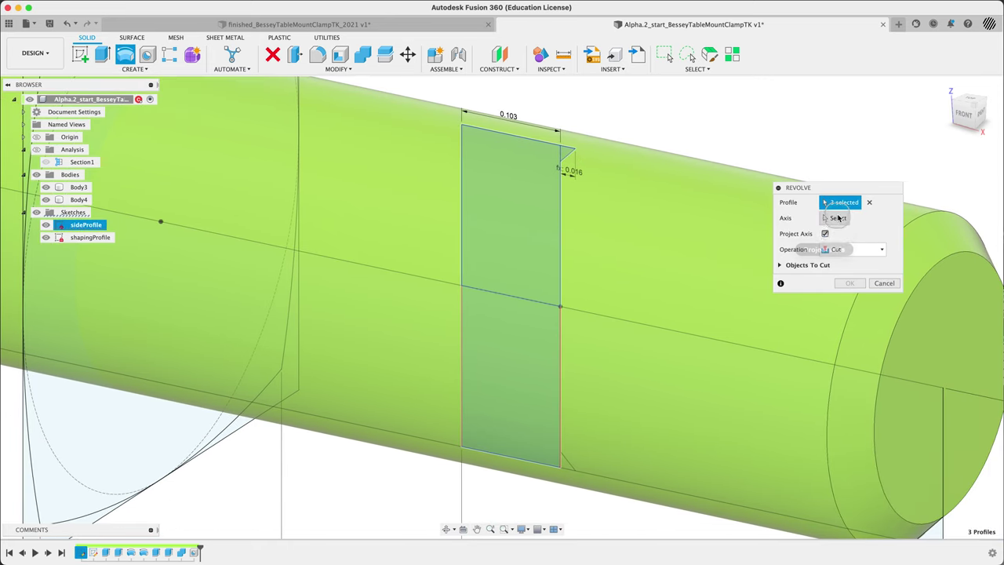
# Step: Add the small triangular profile and use its left edge as the revolve axis
pyautogui.click(565, 464)
pyautogui.click(834, 218)
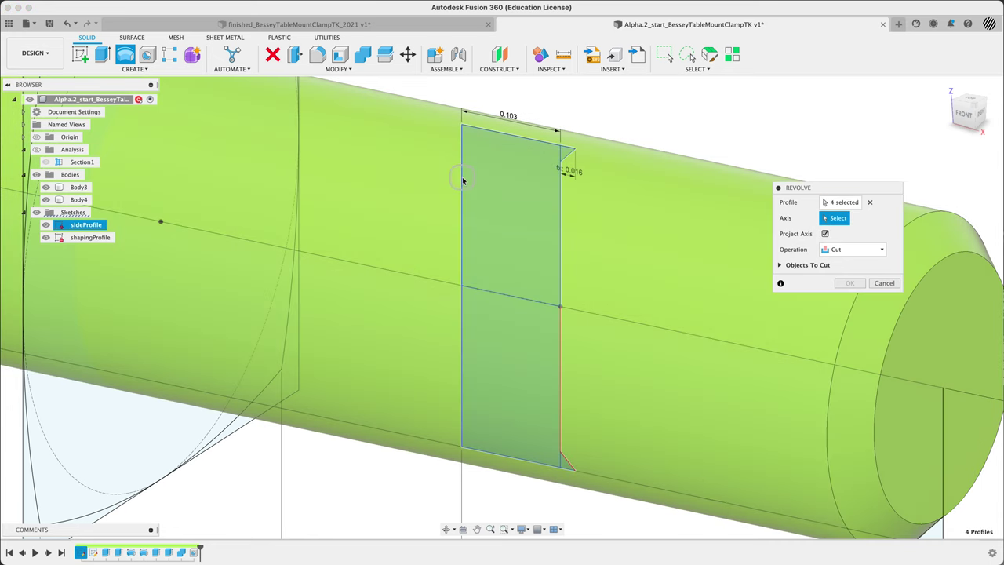
pyautogui.click(463, 181)
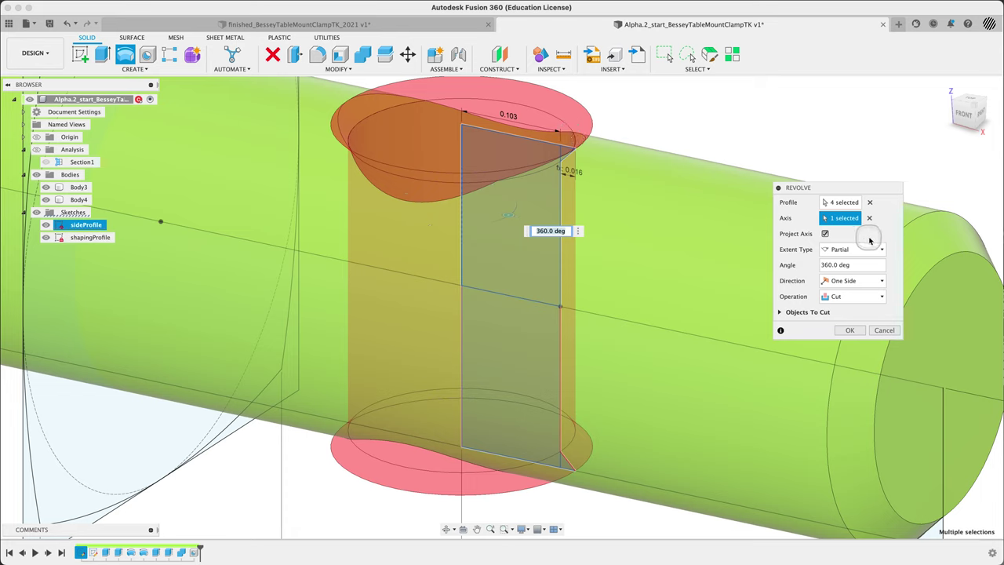
pyautogui.click(778, 312)
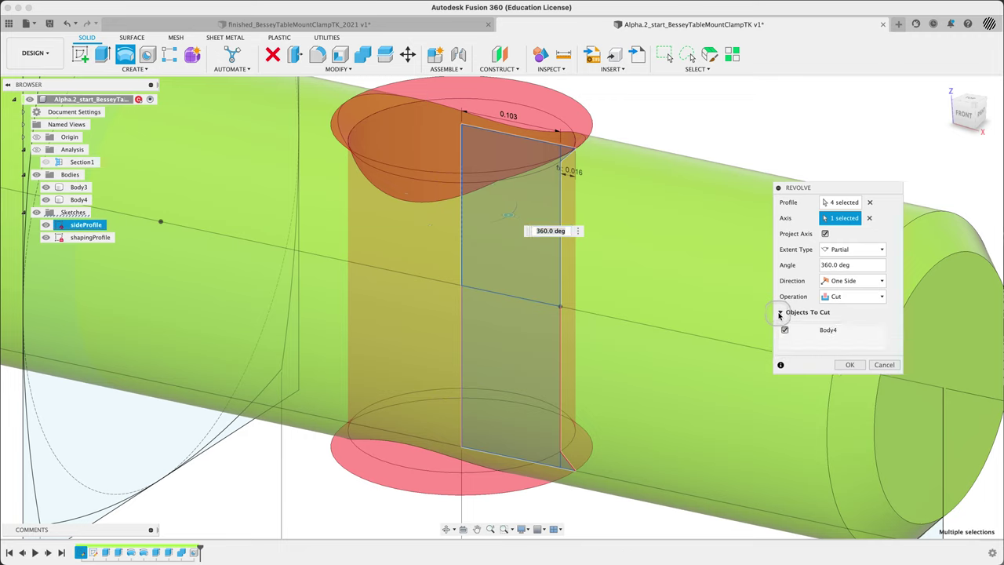
pyautogui.click(781, 312)
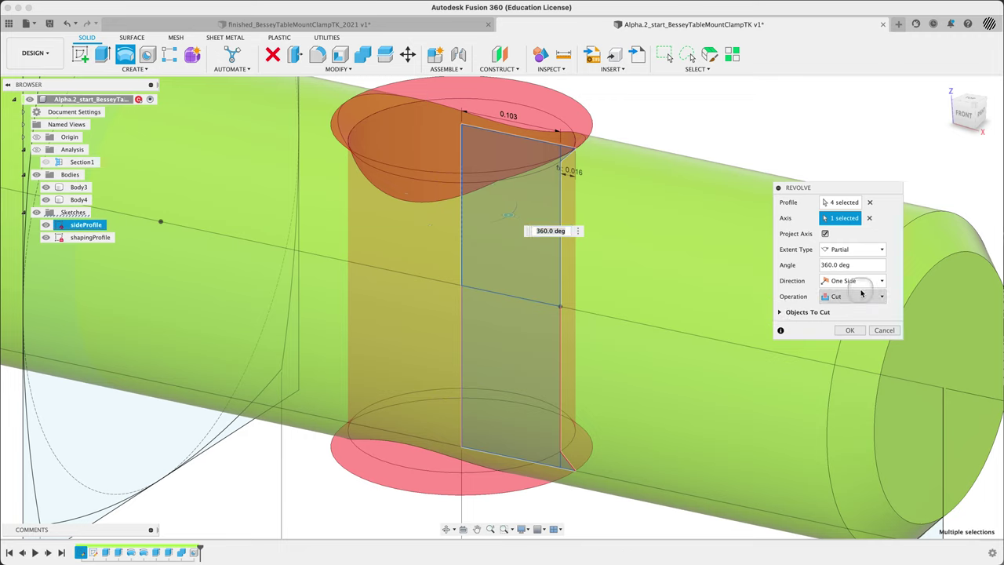
# Step: Keep the revolve operation as Cut and commit the 360° cut into the pin shaft
pyautogui.click(858, 299)
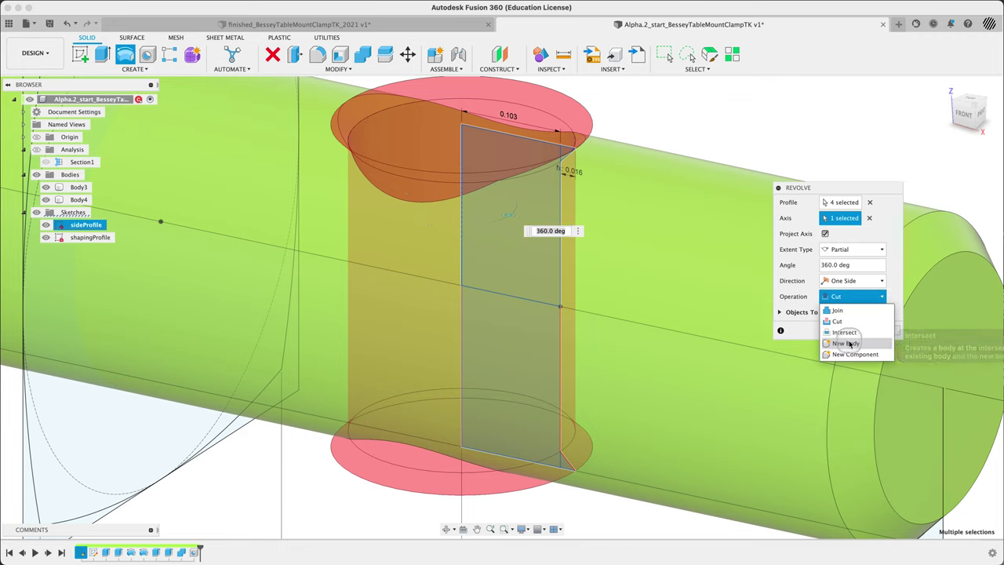
pyautogui.click(848, 343)
pyautogui.click(855, 296)
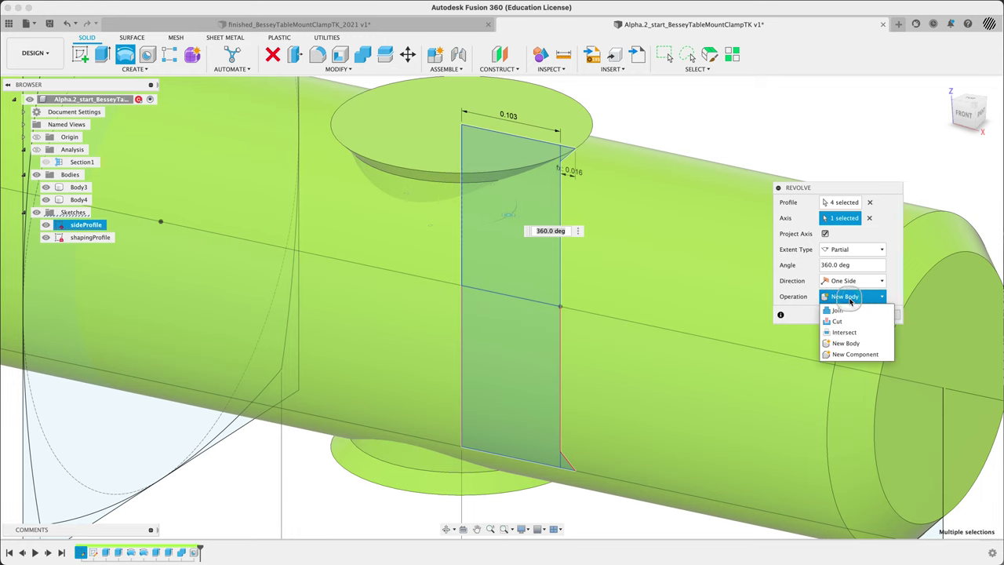
pyautogui.click(849, 321)
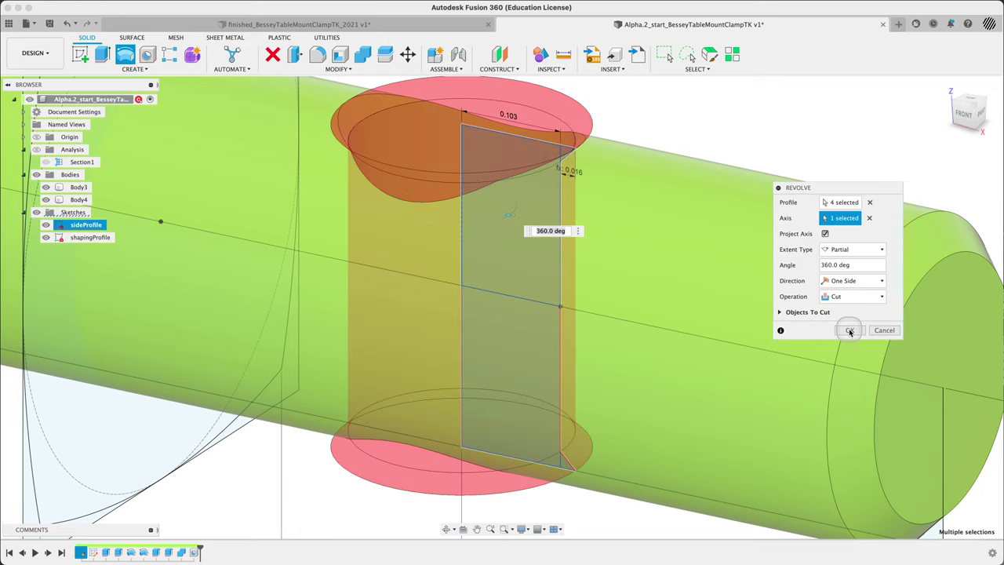
pyautogui.click(849, 330)
# Step: Return to the Home view, hide the Sketches folder, and orbit to inspect the clamp frame and pin
pyautogui.scroll(-5, 755, 162)
pyautogui.scroll(3, 726, 152)
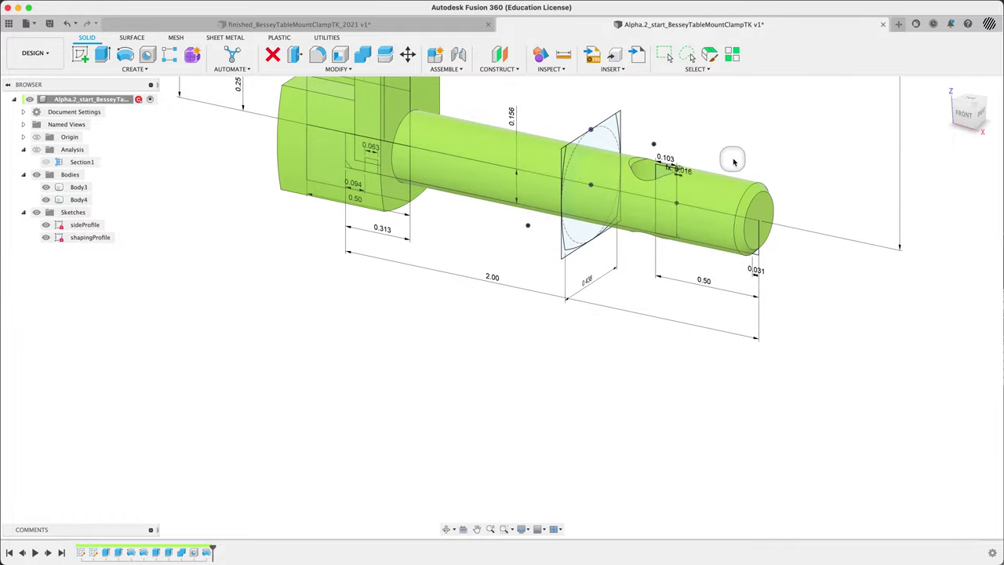
pyautogui.moveTo(757, 186)
pyautogui.keyDown('shift'); pyautogui.mouseDown(button='middle')
pyautogui.moveTo(755, 208)
pyautogui.moveTo(759, 71)
pyautogui.moveTo(768, 176)
pyautogui.mouseUp(button='middle'); pyautogui.keyUp('shift')
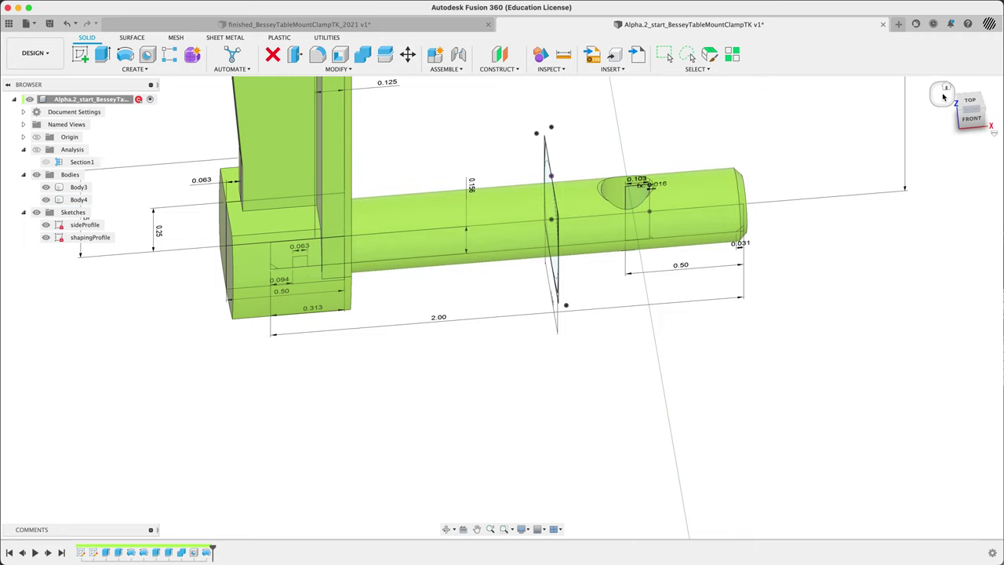
pyautogui.click(946, 90)
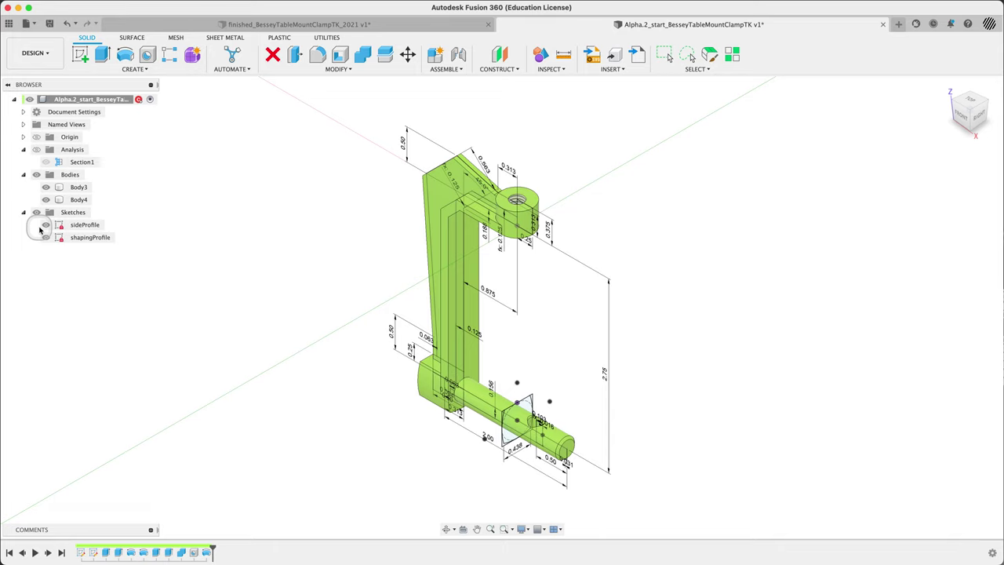
pyautogui.click(37, 212)
pyautogui.moveTo(275, 269)
pyautogui.keyDown('shift'); pyautogui.mouseDown(button='middle')
pyautogui.moveTo(408, 276)
pyautogui.moveTo(390, 277)
pyautogui.moveTo(374, 271)
pyautogui.moveTo(424, 265)
pyautogui.mouseUp(button='middle'); pyautogui.keyUp('shift')
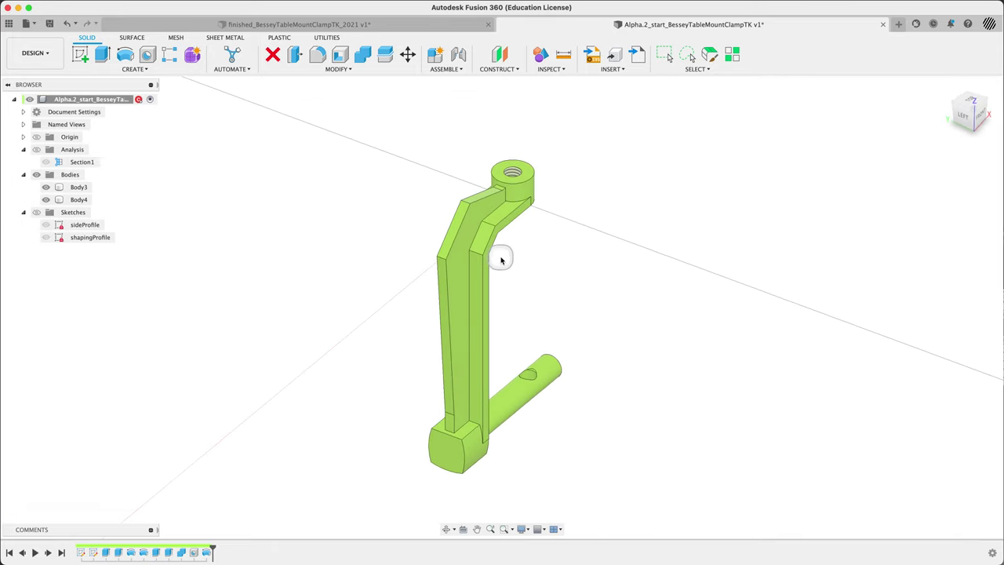
pyautogui.keyDown('shift'); pyautogui.moveTo(499, 258); pyautogui.dragTo(537, 251, button='middle'); pyautogui.keyUp('shift')
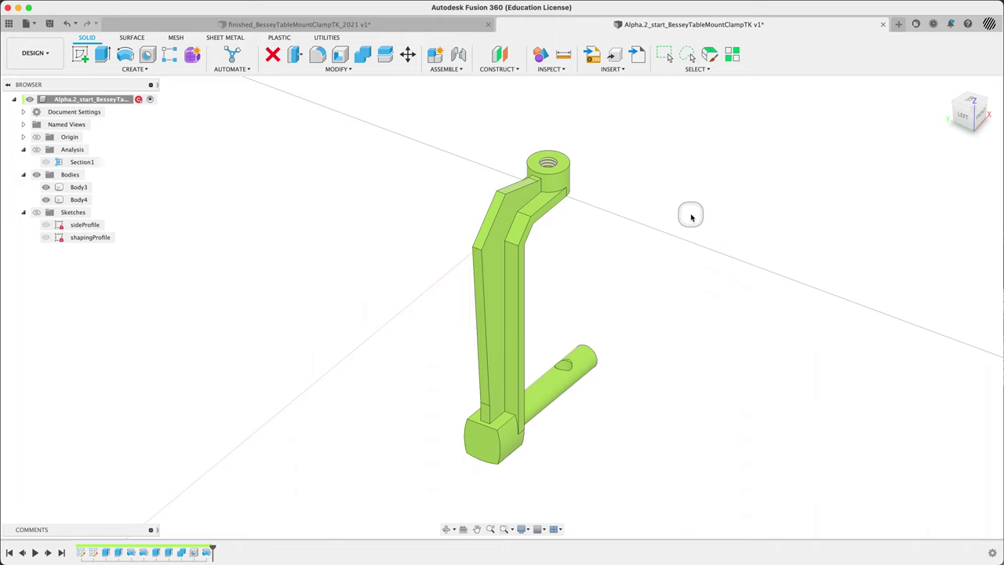
# Step: Fillet four clamp-frame edges, including the outer left and base edges, with a 1/16 in radius
pyautogui.write('fil')
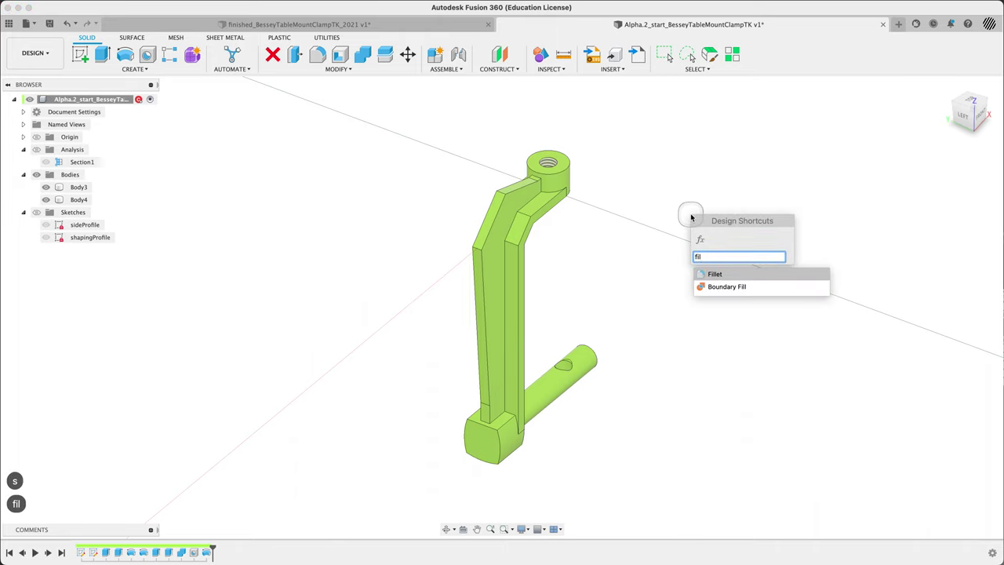
pyautogui.press('Return')
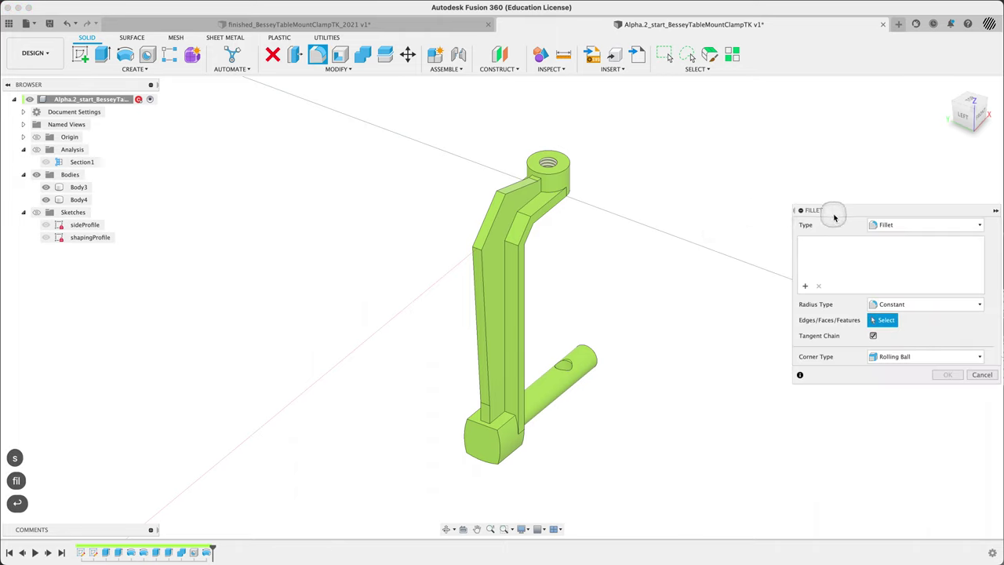
pyautogui.moveTo(831, 213); pyautogui.dragTo(646, 173)
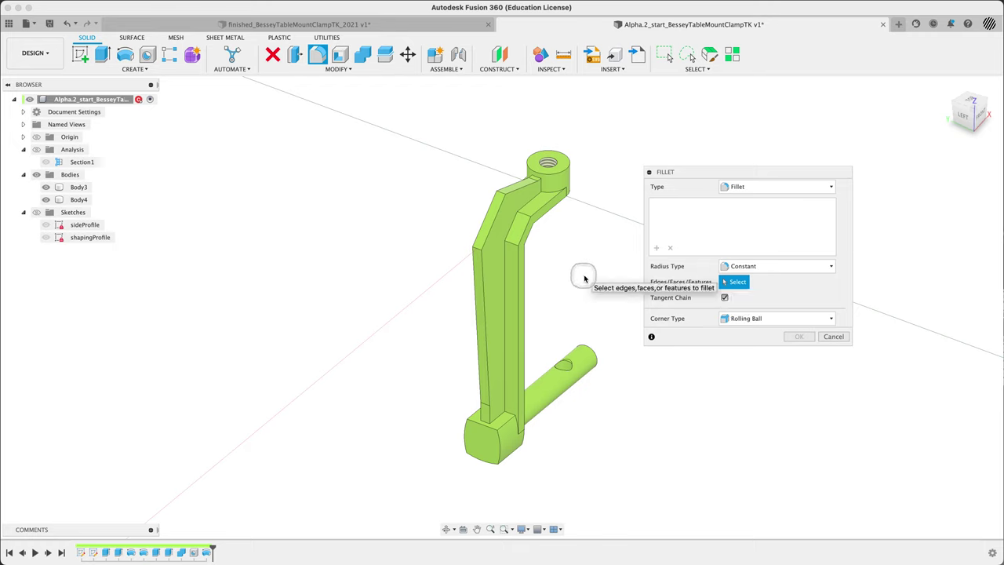
pyautogui.click(478, 250)
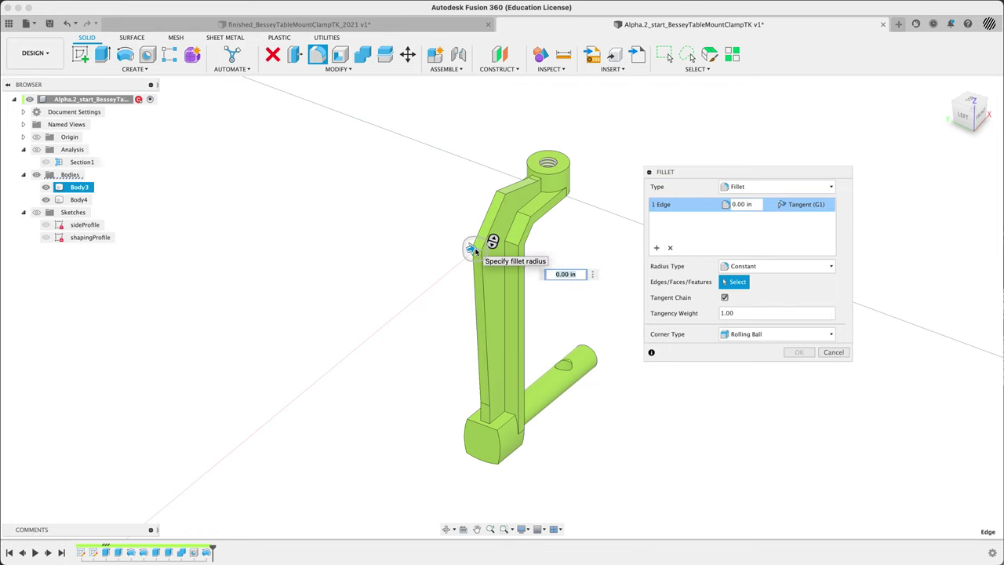
pyautogui.click(500, 195)
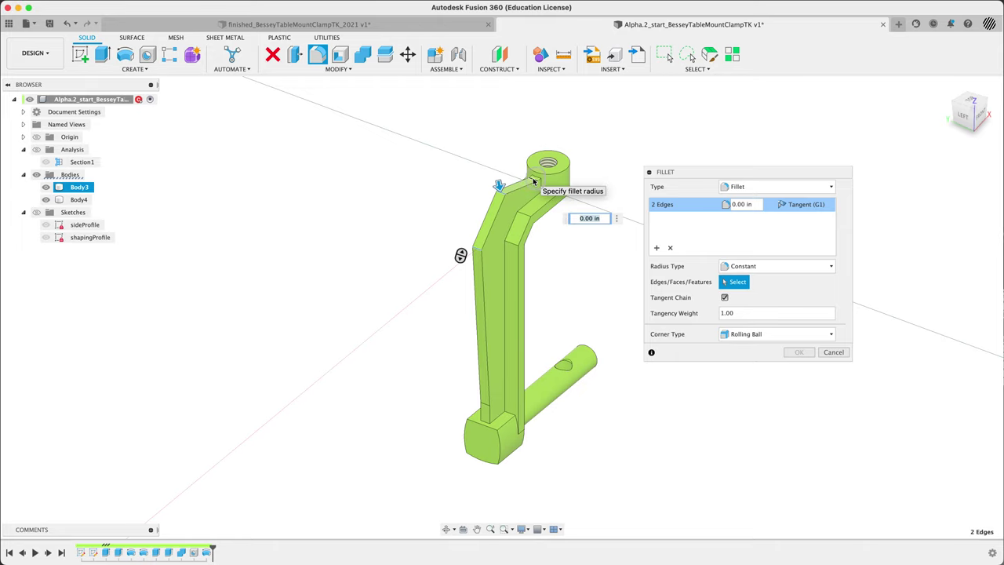
pyautogui.click(492, 244)
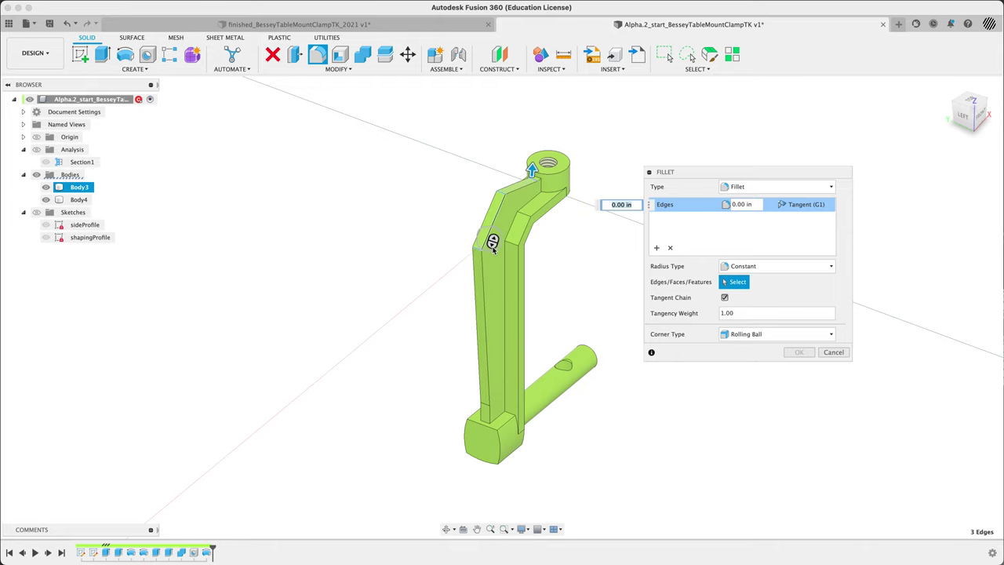
pyautogui.click(486, 408)
pyautogui.keyDown('shift'); pyautogui.moveTo(435, 359); pyautogui.dragTo(410, 352, button='middle'); pyautogui.keyUp('shift')
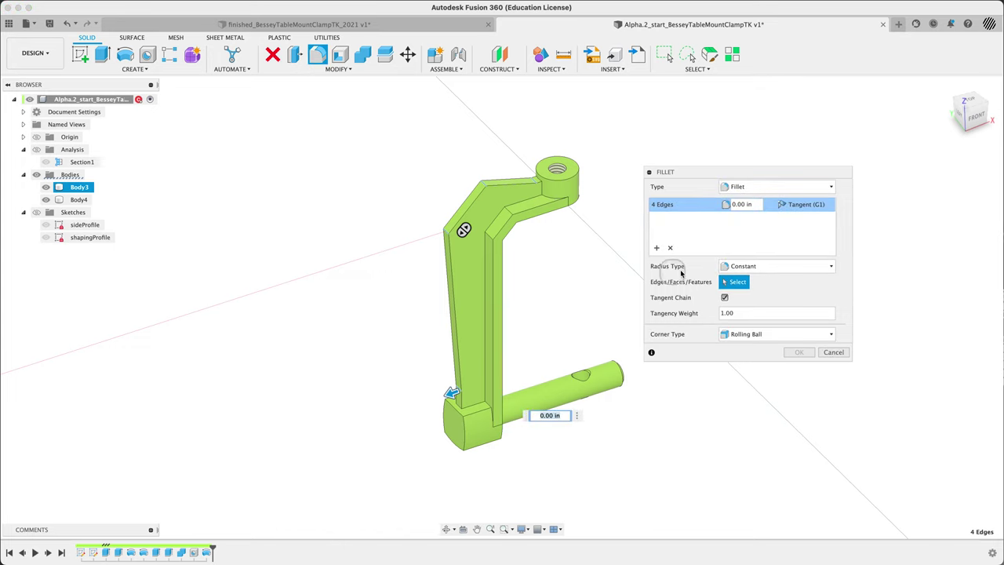
pyautogui.click(741, 205)
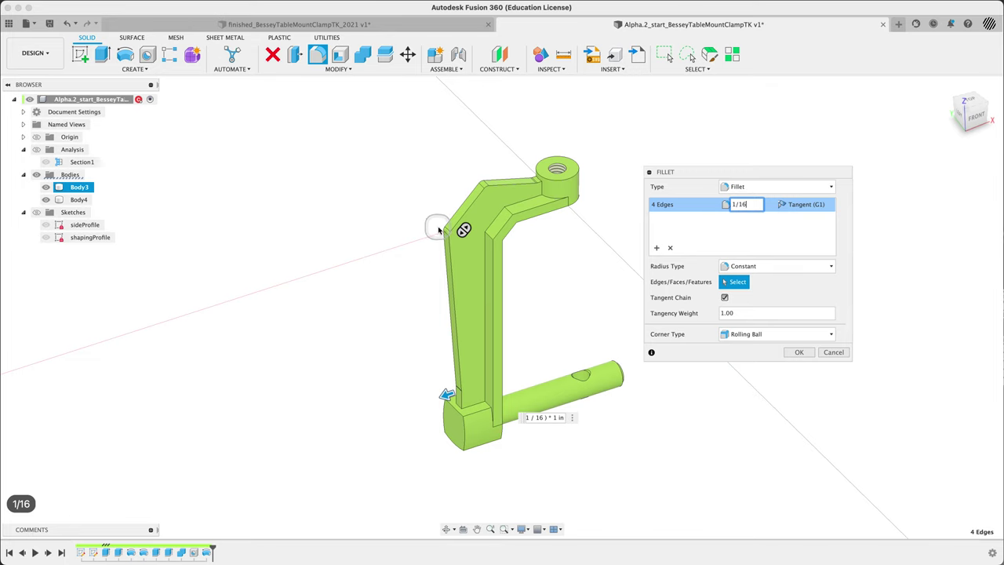
pyautogui.scroll(6, 439, 229)
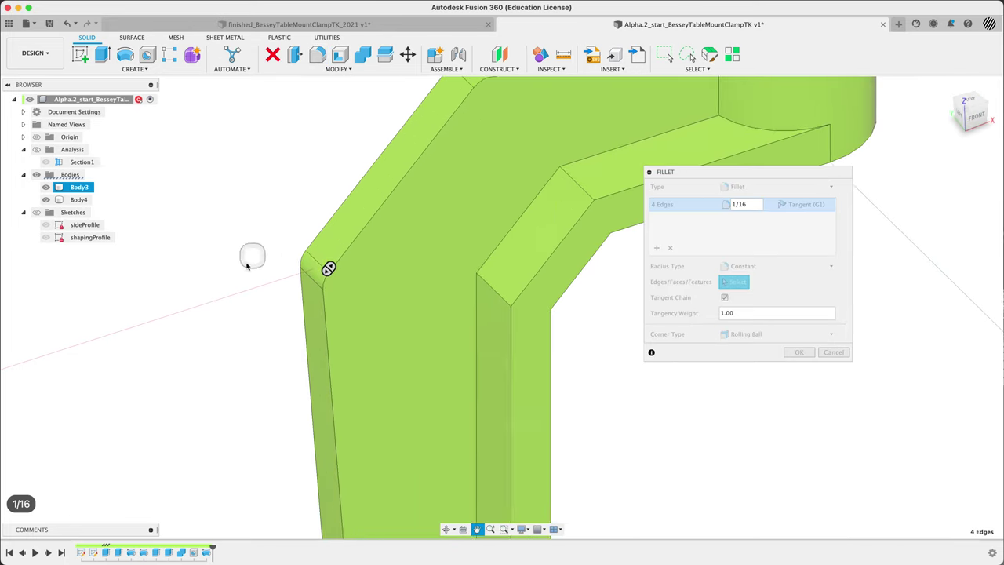
pyautogui.moveTo(245, 269)
pyautogui.keyDown('shift'); pyautogui.mouseDown(button='middle')
pyautogui.moveTo(233, 311)
pyautogui.moveTo(238, 282)
pyautogui.mouseUp(button='middle'); pyautogui.keyUp('shift')
pyautogui.scroll(-4, 308, 230)
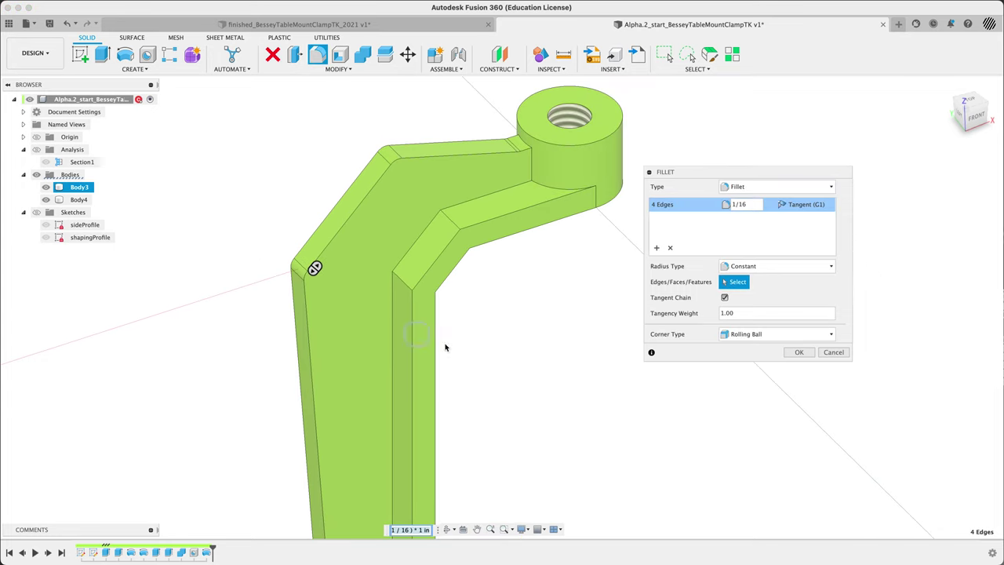
# Step: Apply the 1/16 in fillet, then check the finished clamp's vertical and upper fillet face radii
pyautogui.click(799, 352)
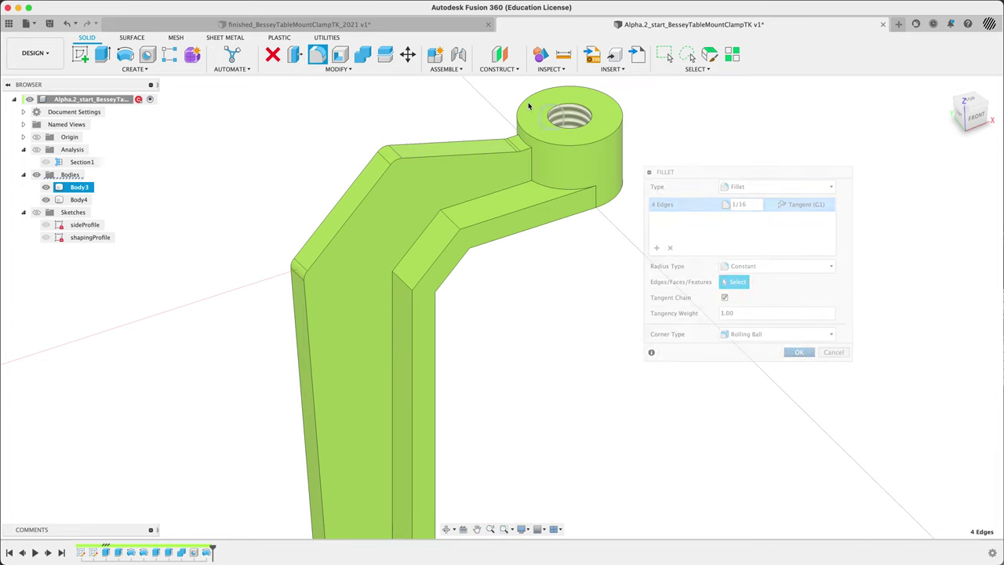
pyautogui.click(376, 24)
pyautogui.keyDown('shift'); pyautogui.moveTo(506, 283); pyautogui.dragTo(476, 218, button='middle'); pyautogui.keyUp('shift')
pyautogui.scroll(5, 475, 218)
pyautogui.click(438, 251)
pyautogui.click(464, 213)
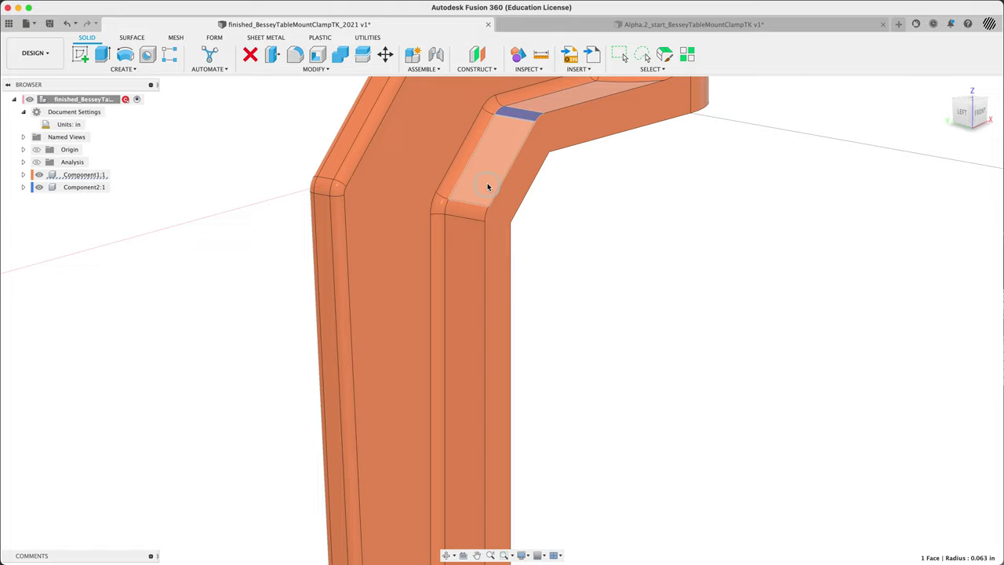
pyautogui.click(459, 169)
pyautogui.scroll(-3, 608, 228)
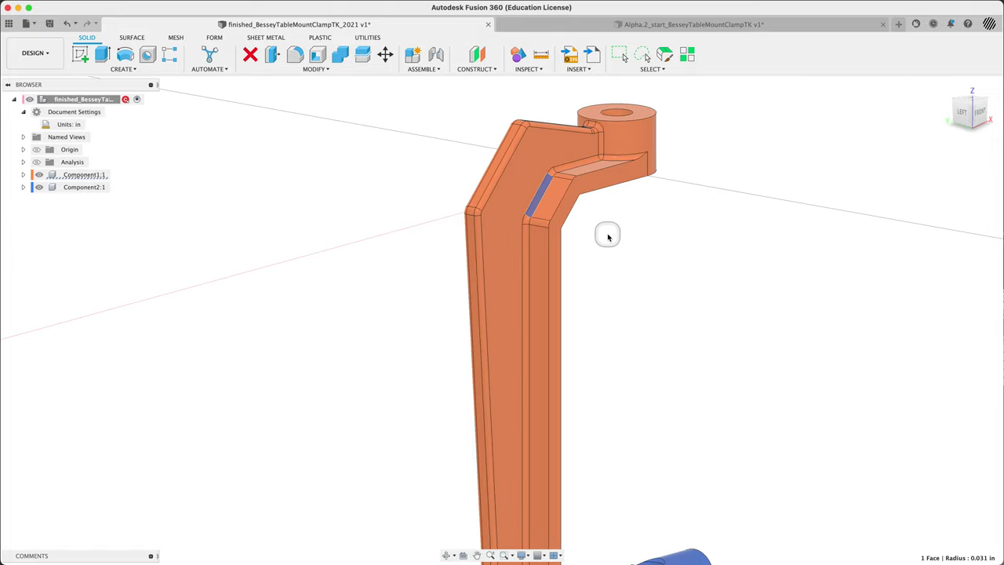
# Step: Orbit around the finished clamp arm and measure the fillet band face near the base
pyautogui.keyDown('shift'); pyautogui.moveTo(604, 231); pyautogui.dragTo(612, 303, button='middle'); pyautogui.keyUp('shift')
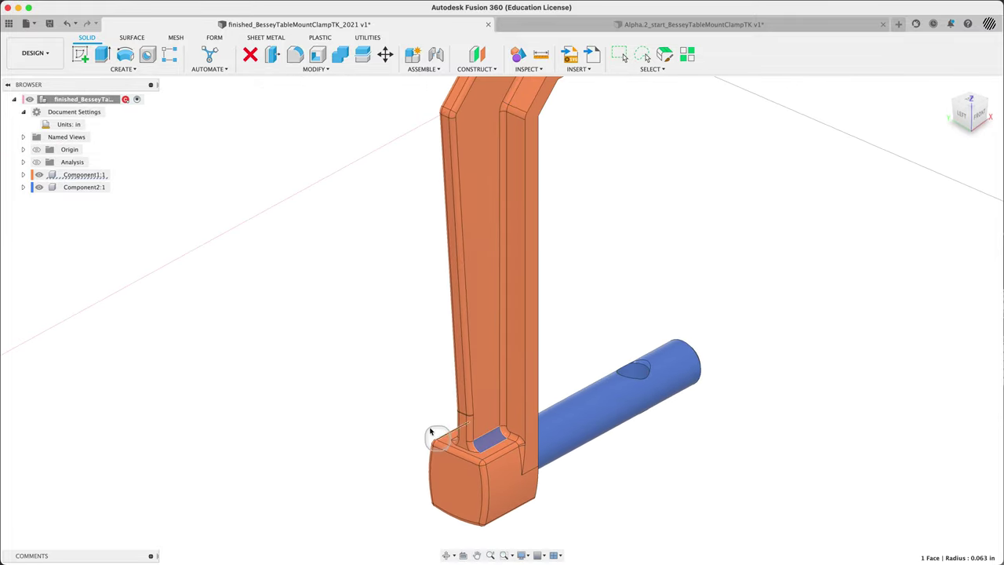
pyautogui.keyDown('shift'); pyautogui.moveTo(421, 423); pyautogui.dragTo(445, 416, button='middle'); pyautogui.keyUp('shift')
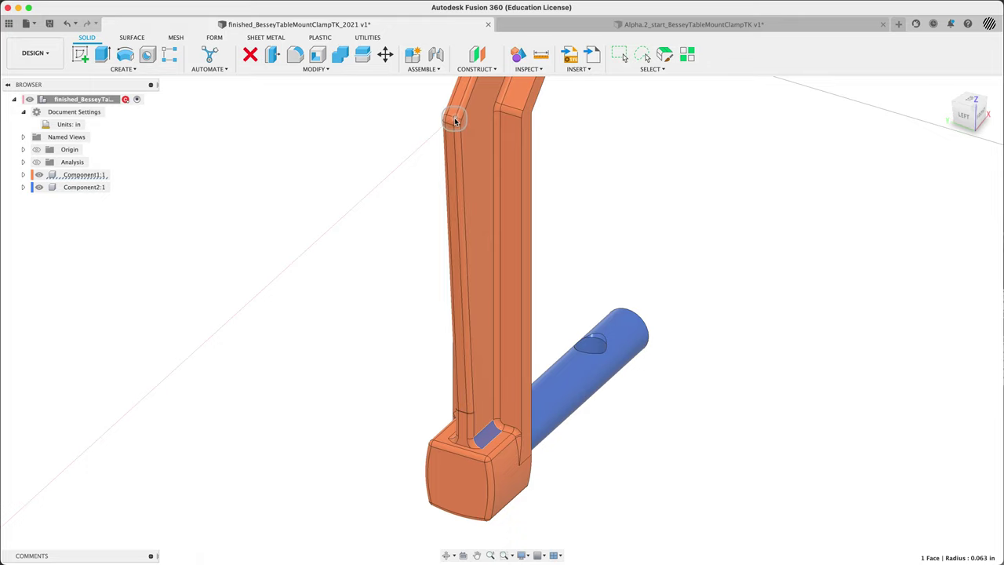
pyautogui.scroll(10, 466, 412)
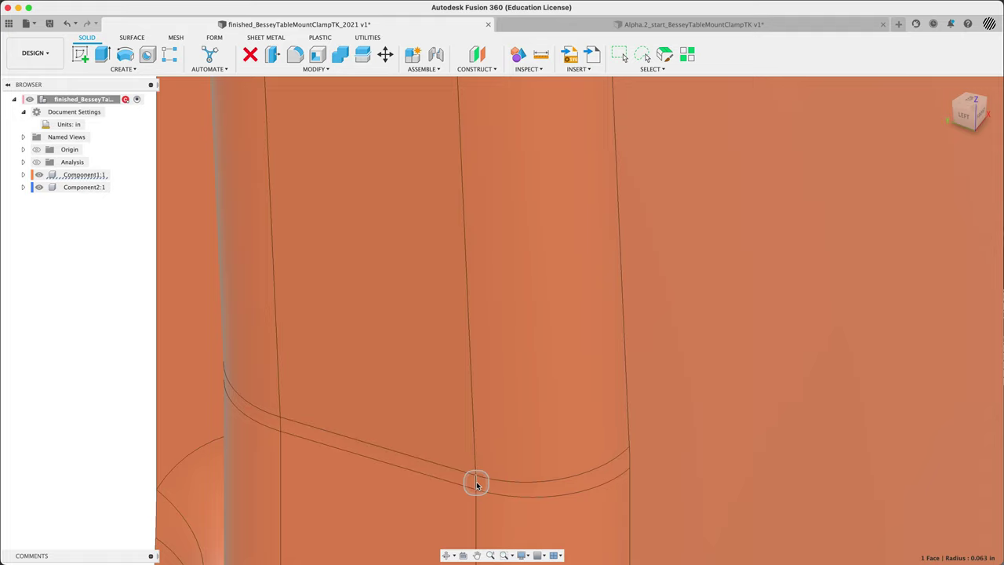
pyautogui.scroll(-15, 474, 479)
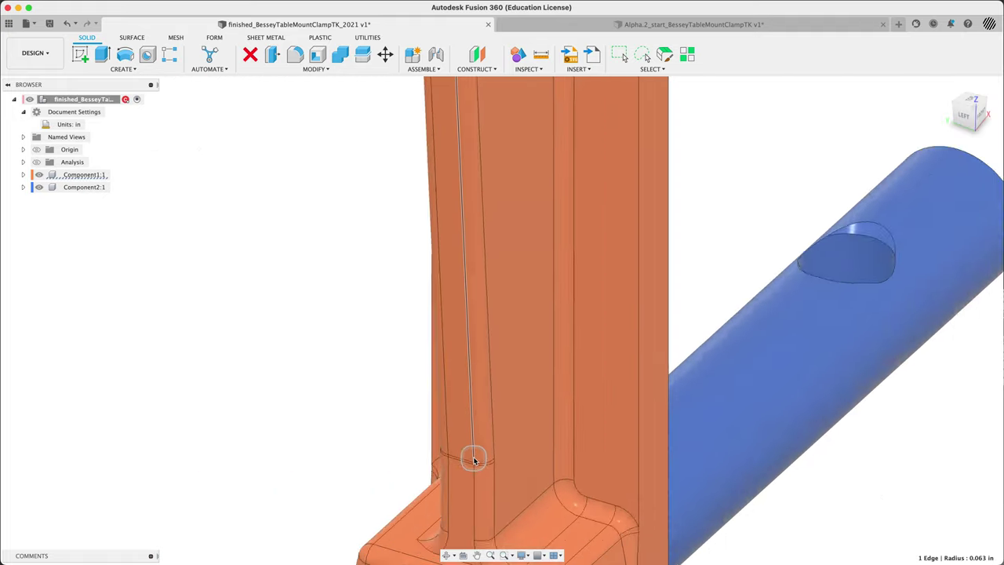
pyautogui.keyDown('shift'); pyautogui.moveTo(471, 460); pyautogui.dragTo(412, 446, button='middle'); pyautogui.keyUp('shift')
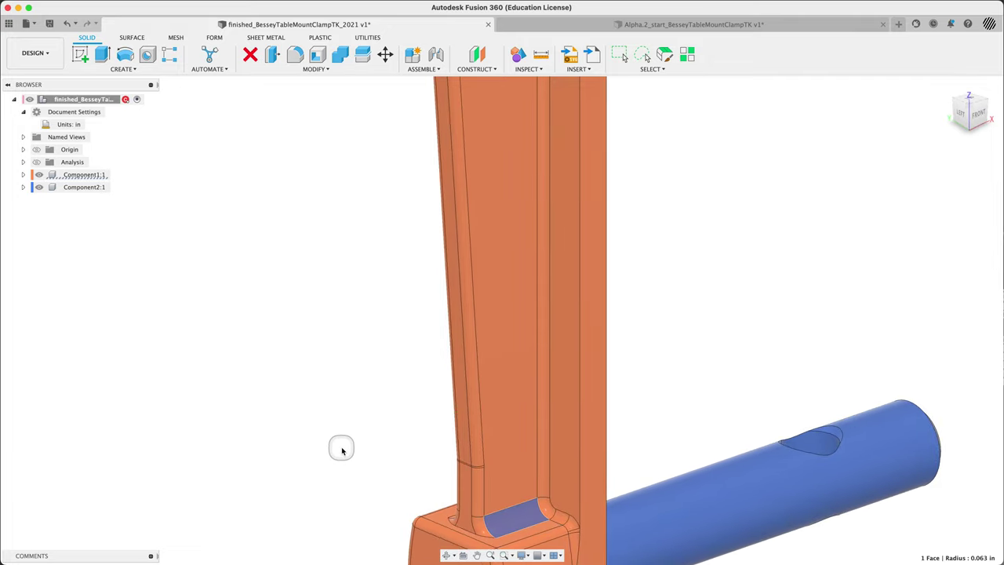
pyautogui.scroll(1, 345, 446)
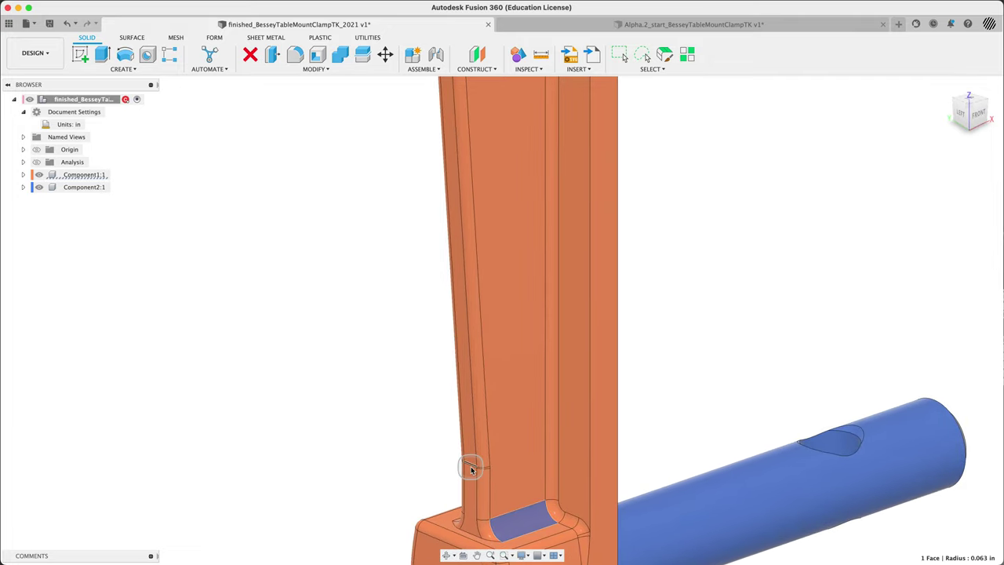
pyautogui.scroll(3, 471, 468)
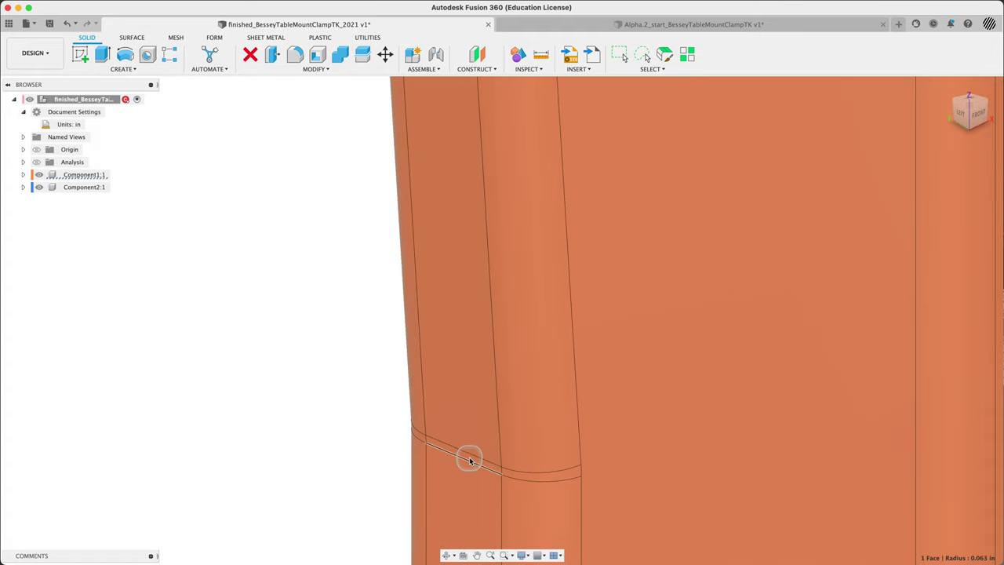
pyautogui.scroll(1, 470, 460)
pyautogui.click(470, 460)
pyautogui.scroll(-10, 421, 457)
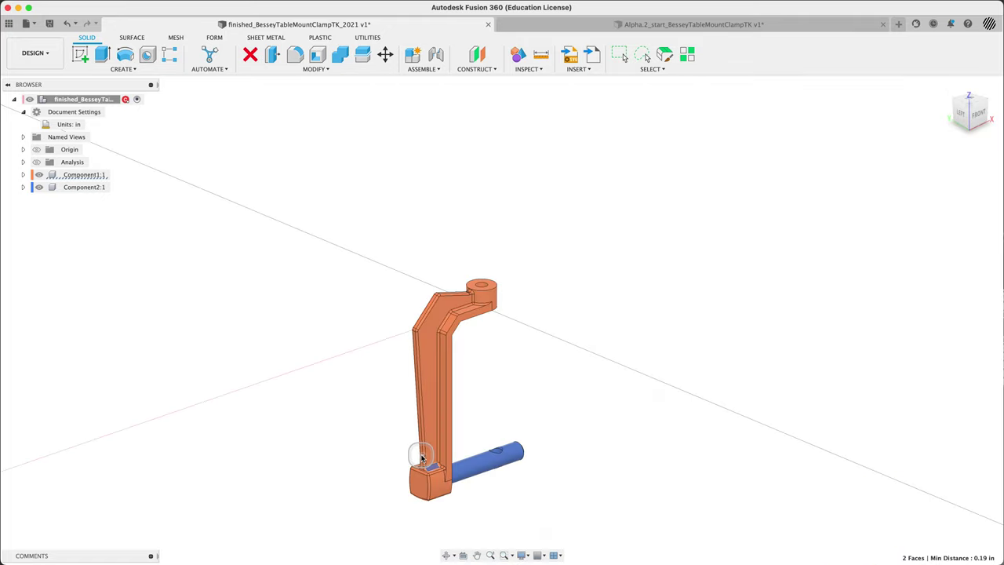
pyautogui.scroll(4, 416, 327)
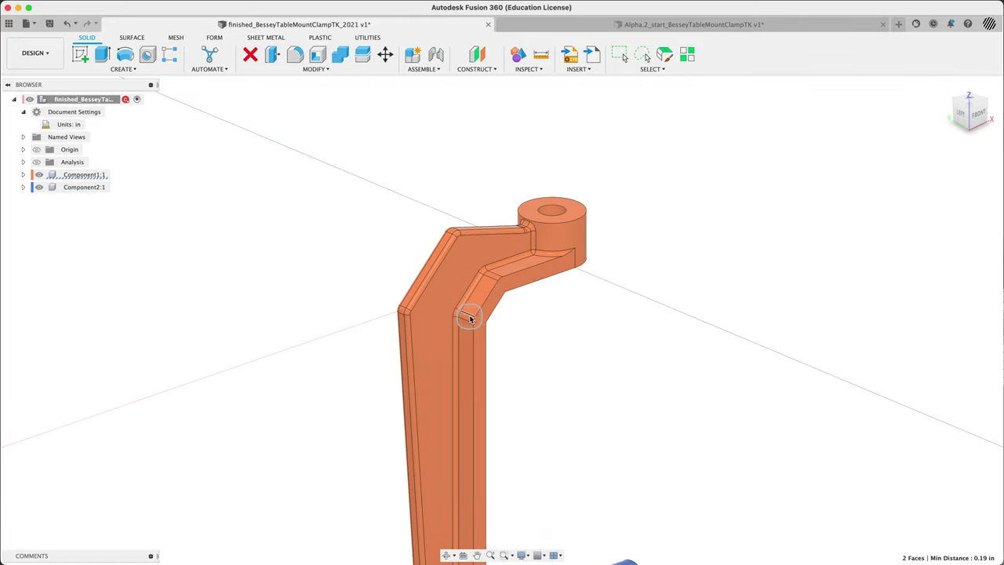
pyautogui.scroll(4, 469, 320)
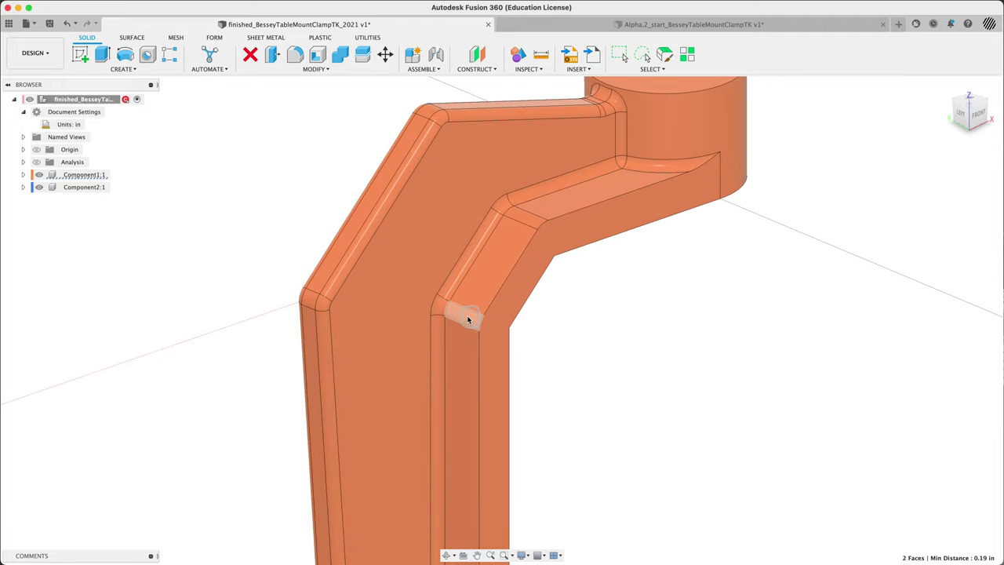
# Step: Add the left-arm, top-left and top band faces to the measurement, then return to Alpha.2_start
pyautogui.click(466, 316)
pyautogui.click(311, 301)
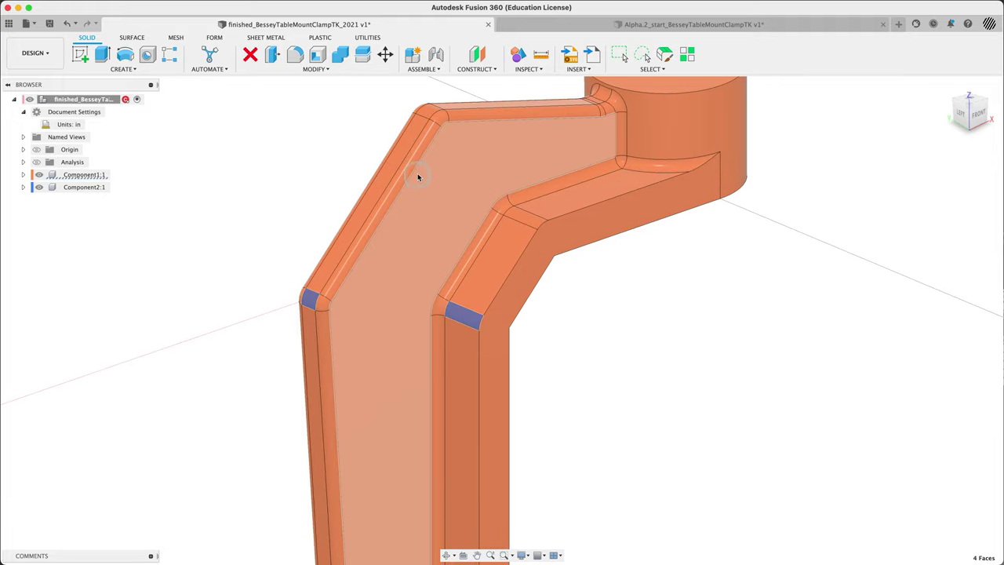
pyautogui.click(429, 114)
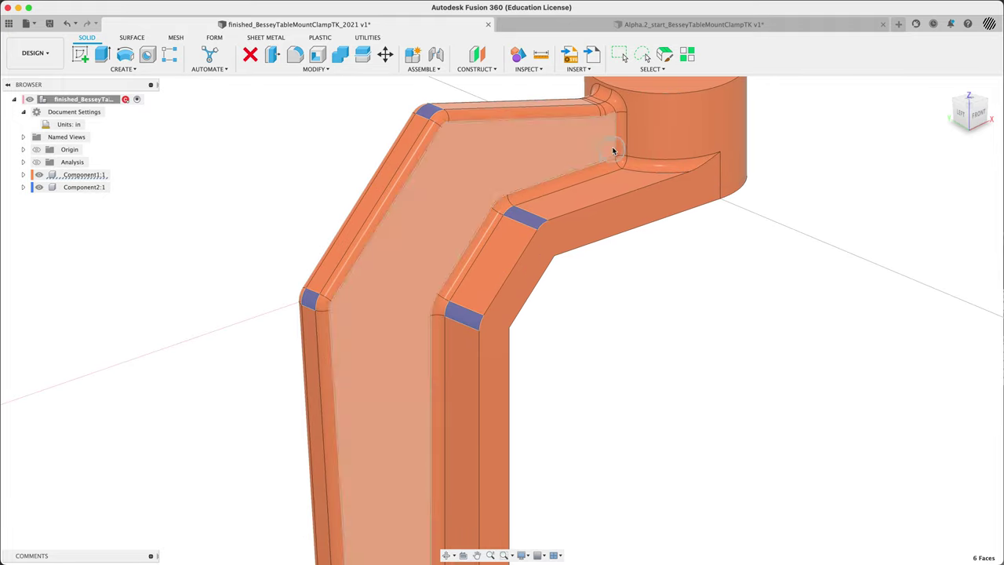
pyautogui.scroll(8, 596, 104)
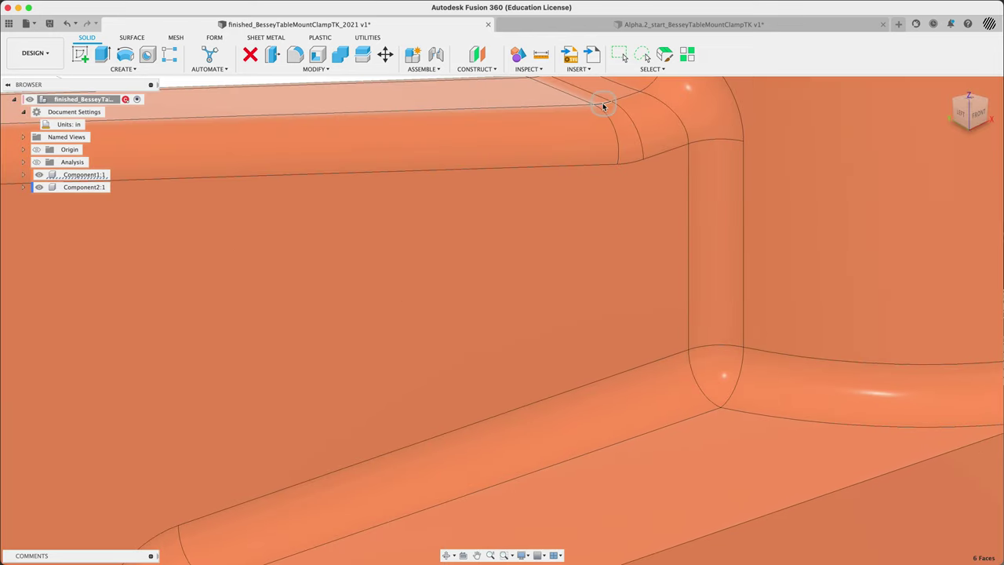
pyautogui.click(589, 99)
pyautogui.scroll(-10, 546, 285)
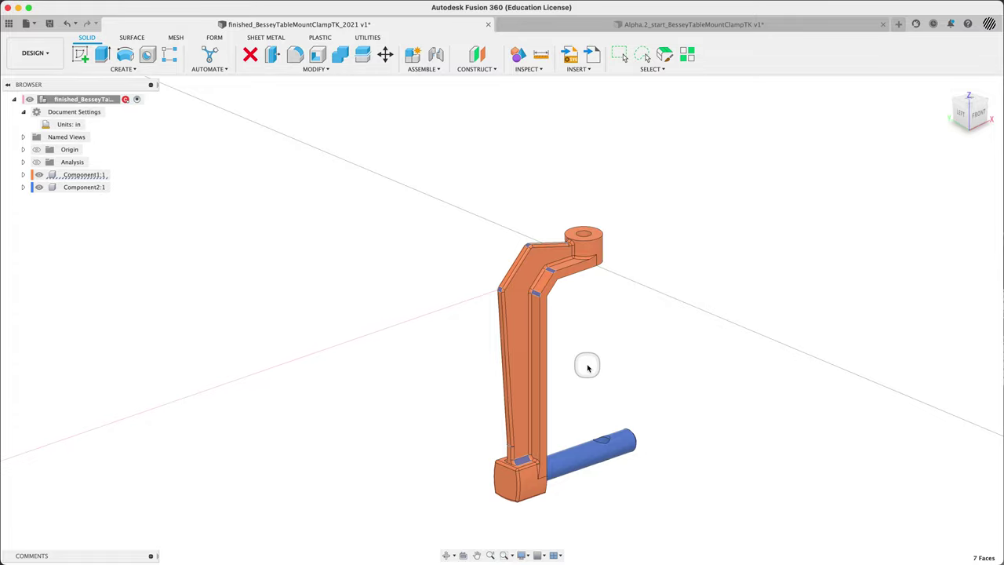
pyautogui.moveTo(587, 366)
pyautogui.keyDown('shift'); pyautogui.mouseDown(button='middle')
pyautogui.moveTo(650, 374)
pyautogui.moveTo(599, 387)
pyautogui.moveTo(575, 353)
pyautogui.moveTo(587, 359)
pyautogui.moveTo(589, 378)
pyautogui.mouseUp(button='middle'); pyautogui.keyUp('shift')
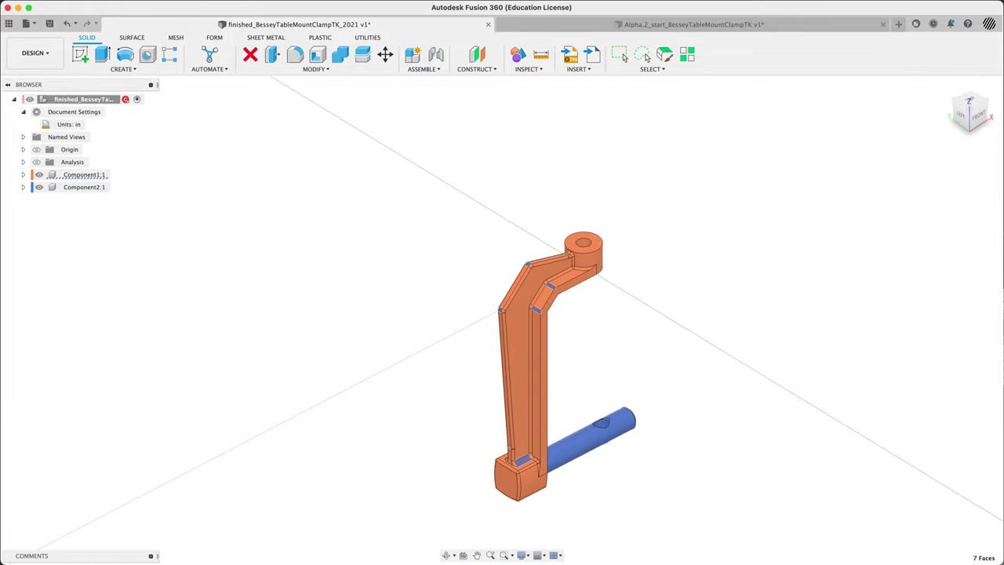
pyautogui.click(588, 26)
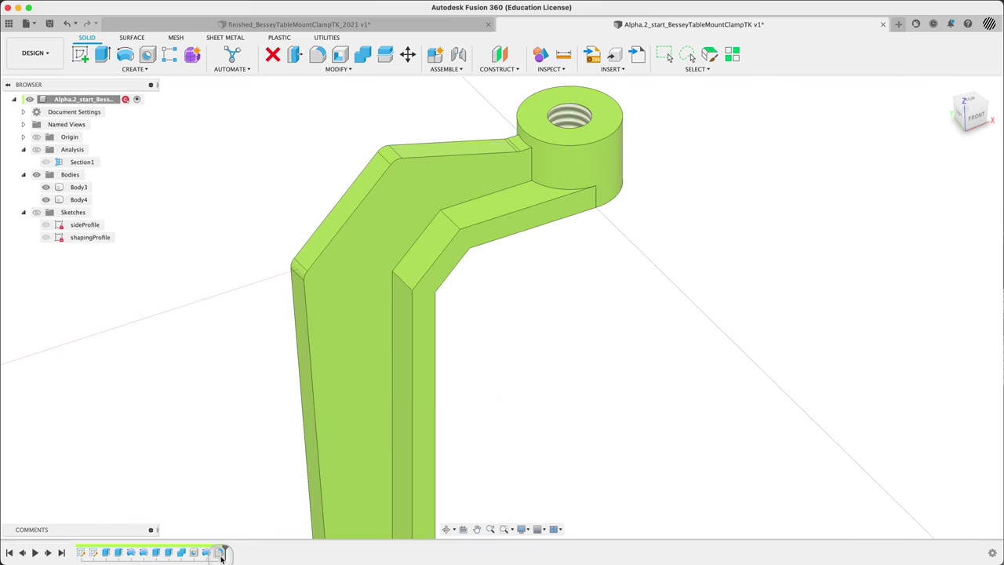
# Step: Add the inner bend, upper bend, top-face and upright-base edges to Fillet2, totalling 10 edges
pyautogui.doubleClick(221, 553)
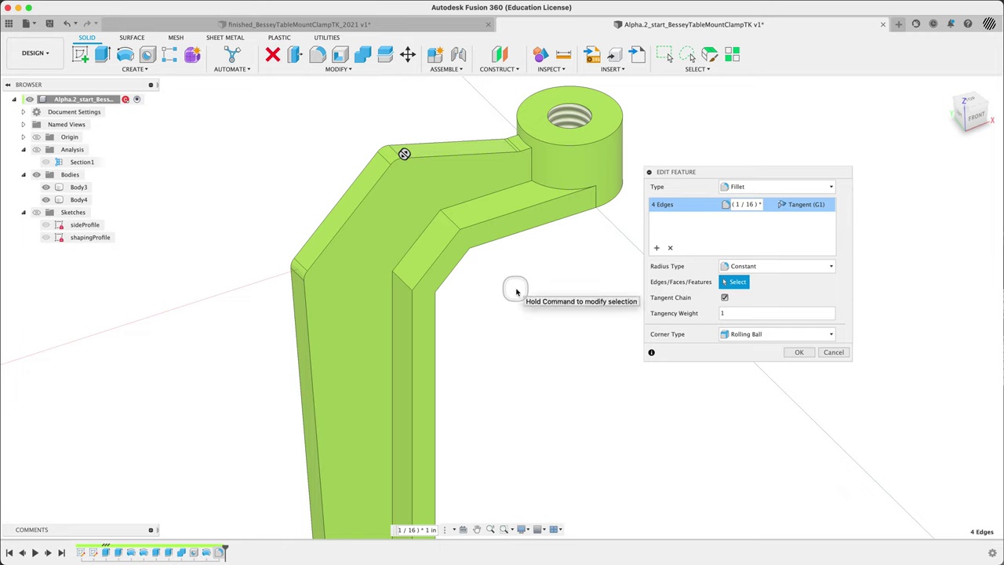
pyautogui.click(453, 225)
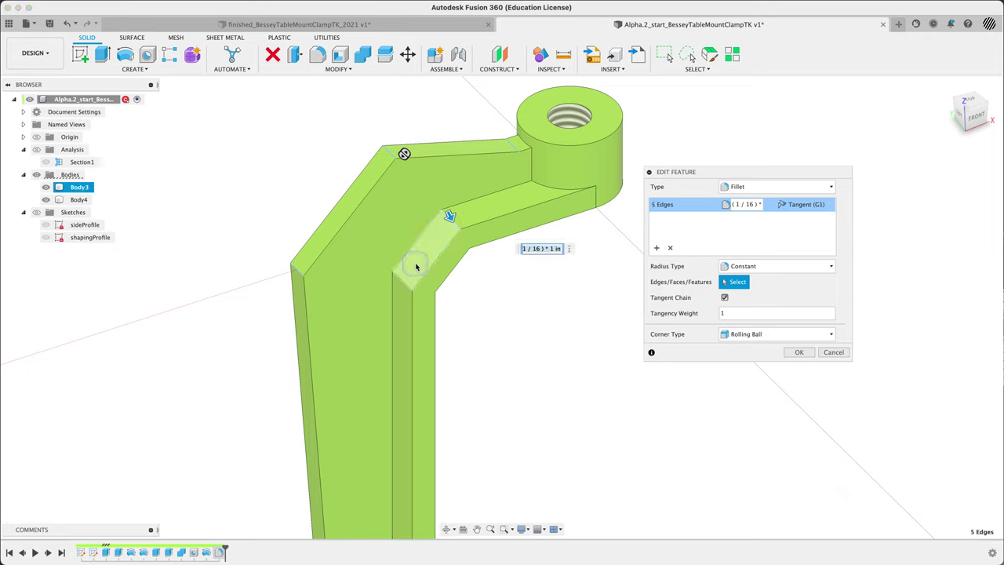
pyautogui.click(415, 189)
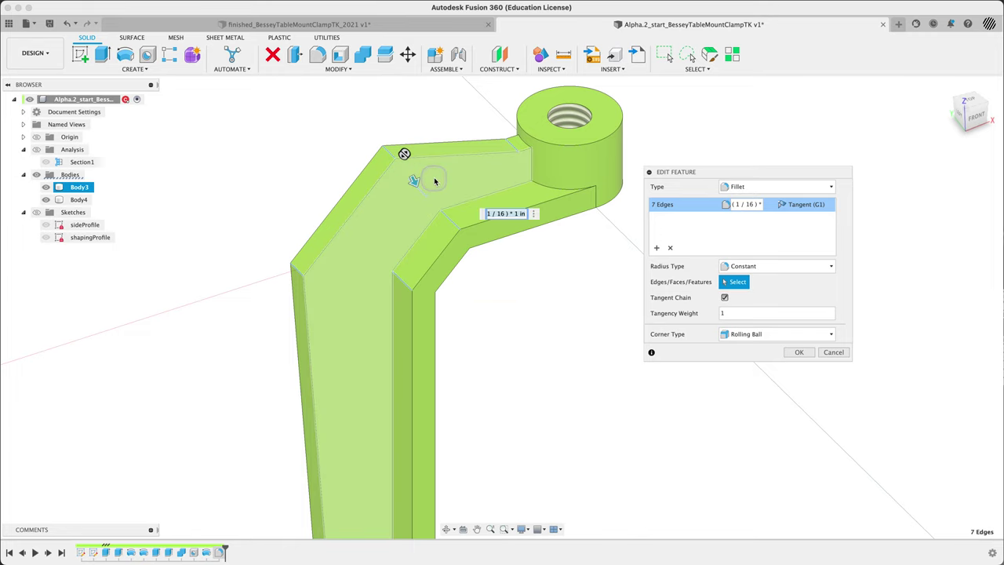
pyautogui.click(364, 249)
pyautogui.keyDown('shift'); pyautogui.moveTo(530, 379); pyautogui.dragTo(587, 331, button='middle'); pyautogui.keyUp('shift')
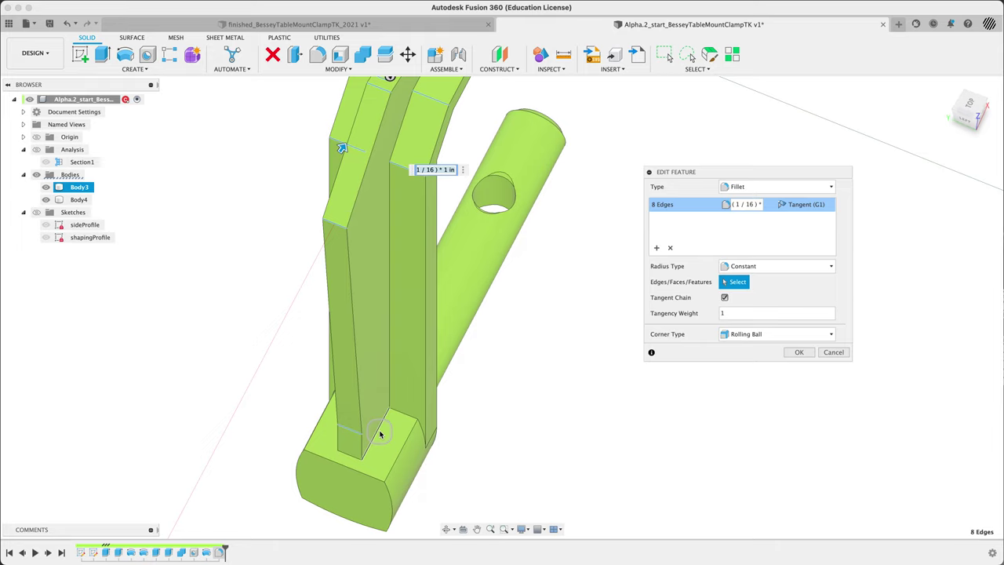
pyautogui.click(350, 416)
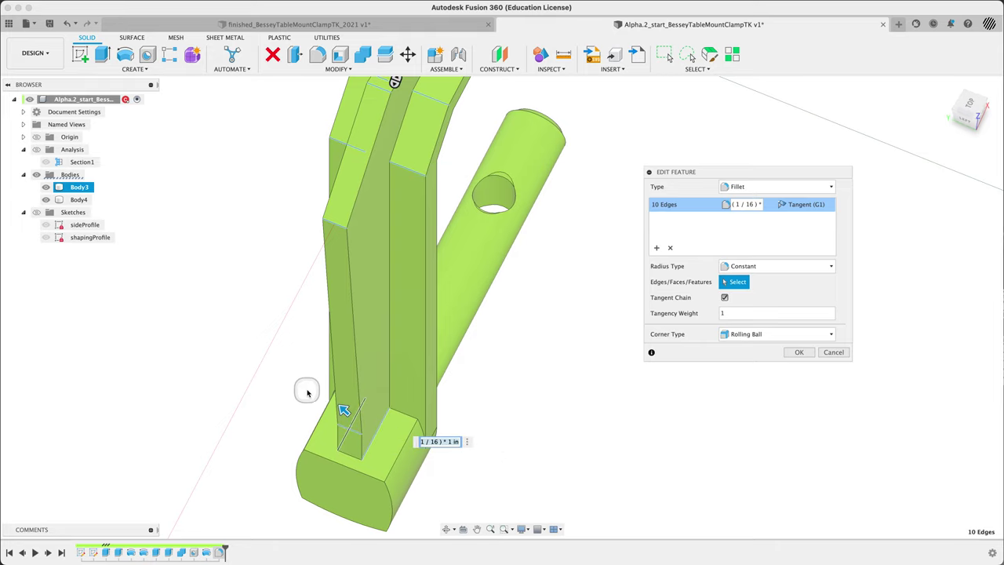
pyautogui.keyDown('shift'); pyautogui.moveTo(287, 339); pyautogui.dragTo(447, 253, button='middle'); pyautogui.keyUp('shift')
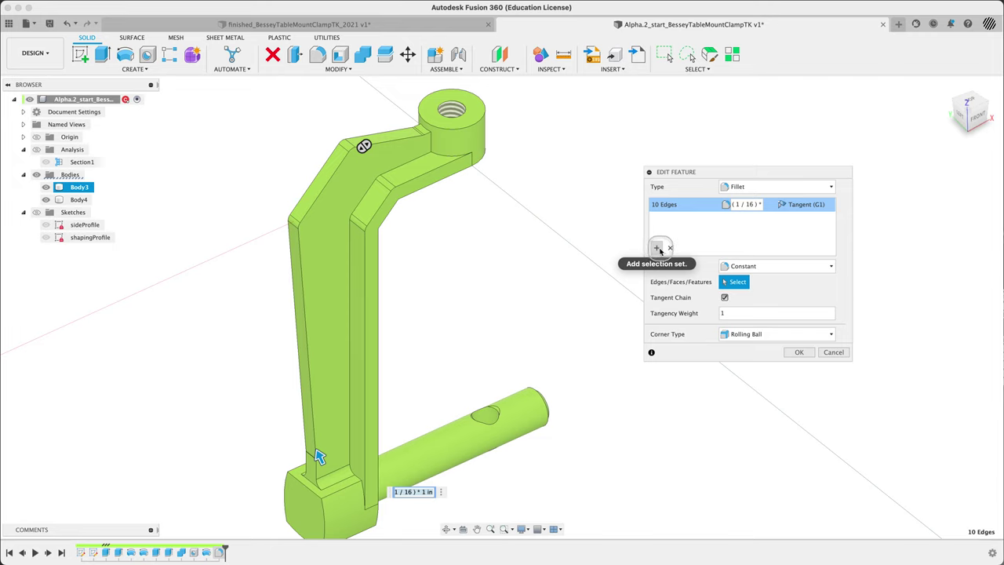
# Step: Start a second fillet set at 1/32 in with two upper-arm edges
pyautogui.click(657, 248)
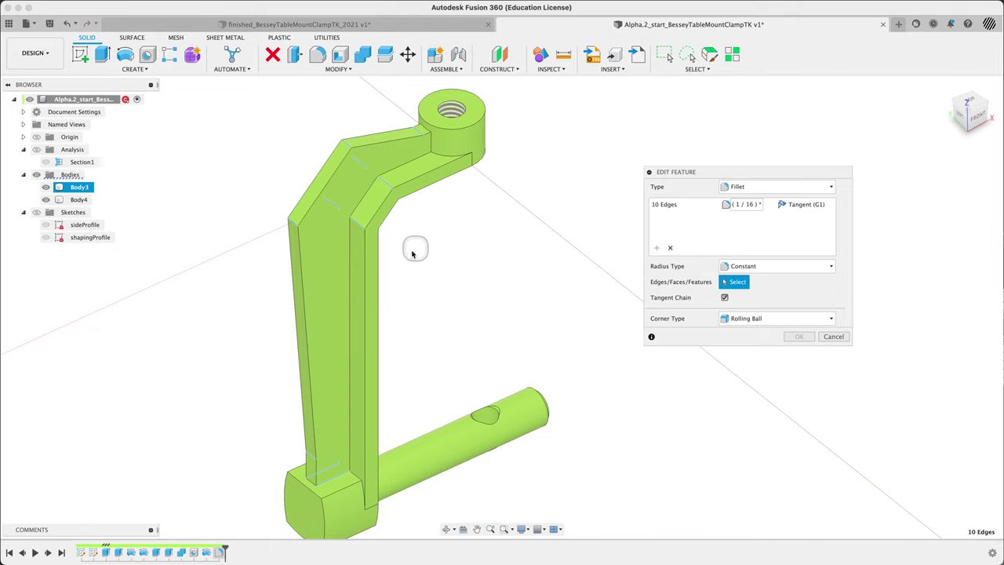
pyautogui.click(417, 160)
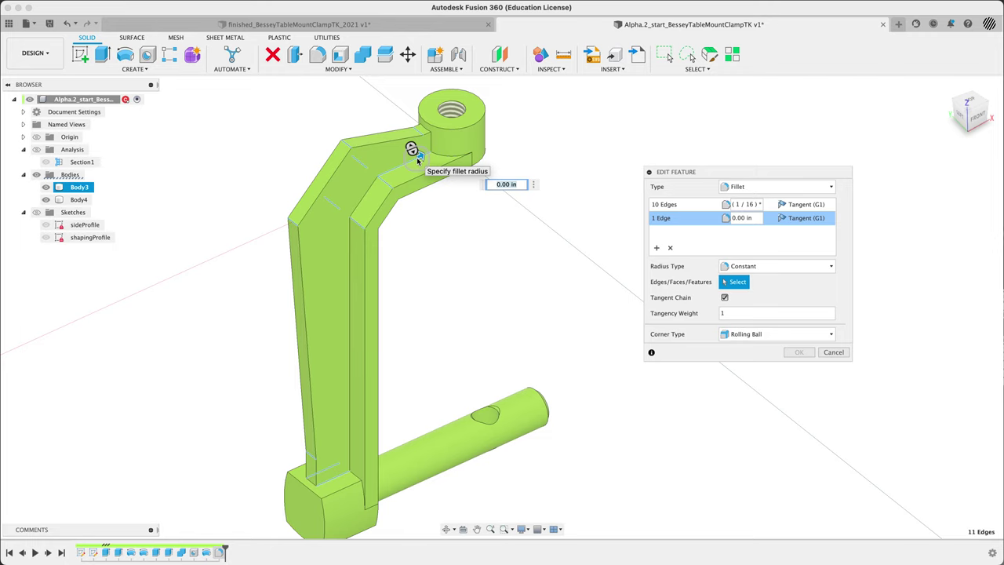
pyautogui.write('1/32')
pyautogui.keyDown('shift'); pyautogui.moveTo(473, 181); pyautogui.dragTo(493, 188, button='middle'); pyautogui.keyUp('shift')
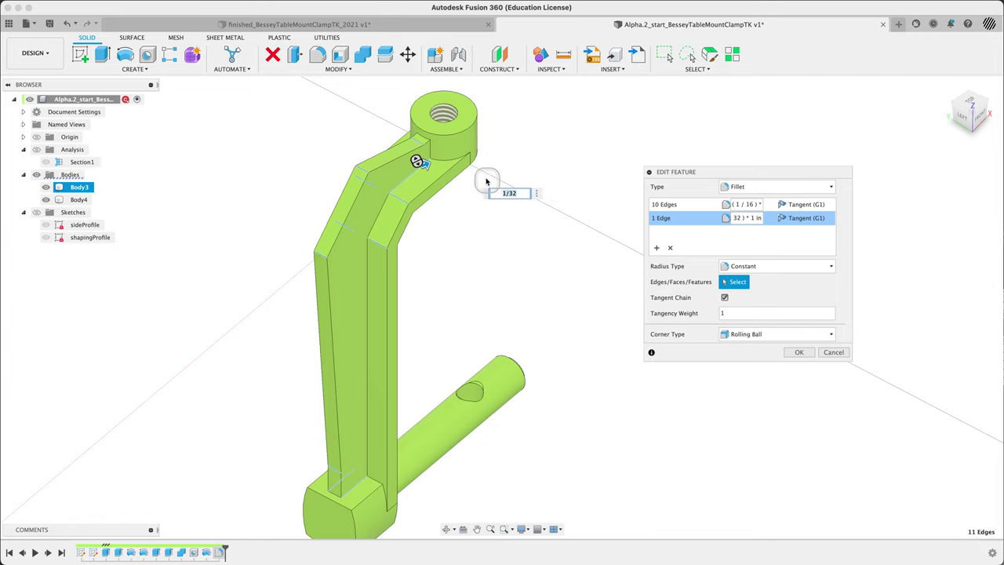
pyautogui.scroll(5, 472, 174)
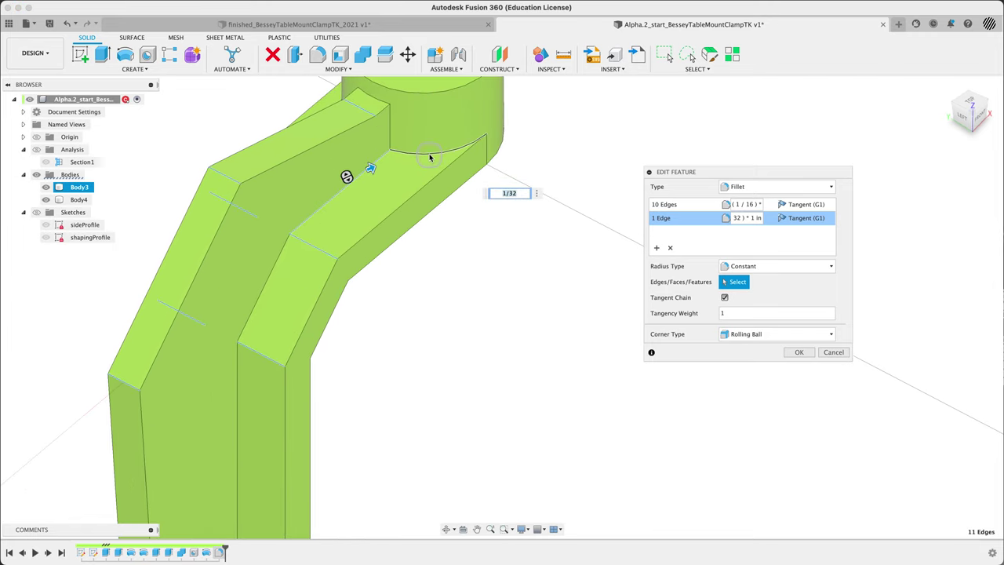
pyautogui.click(392, 132)
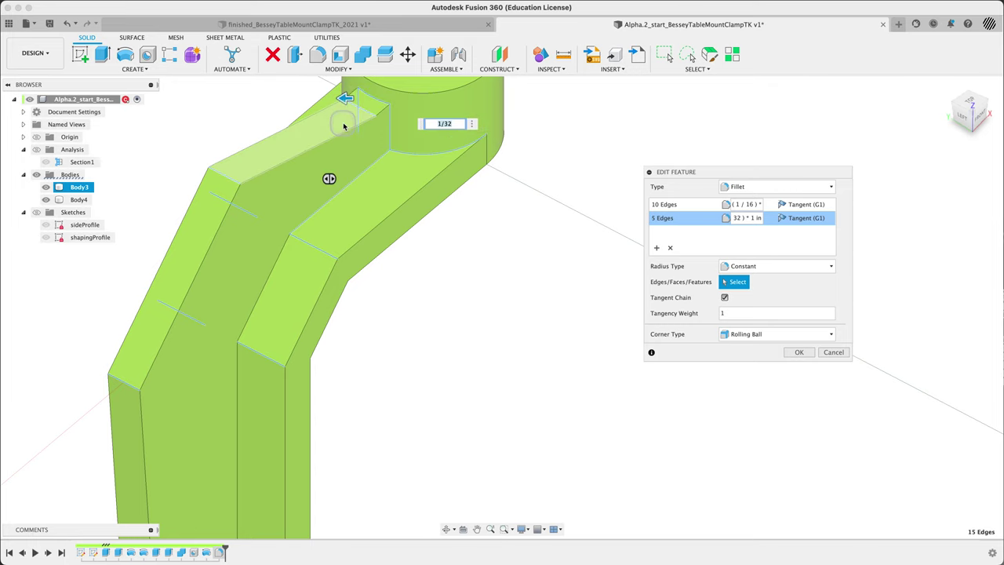
# Step: Add the curved edge, arm-to-cylinder junction edges and top-face edges to the 1/32 in set
pyautogui.keyDown('shift'); pyautogui.moveTo(454, 284); pyautogui.dragTo(507, 287, button='middle'); pyautogui.keyUp('shift')
pyautogui.click(200, 168)
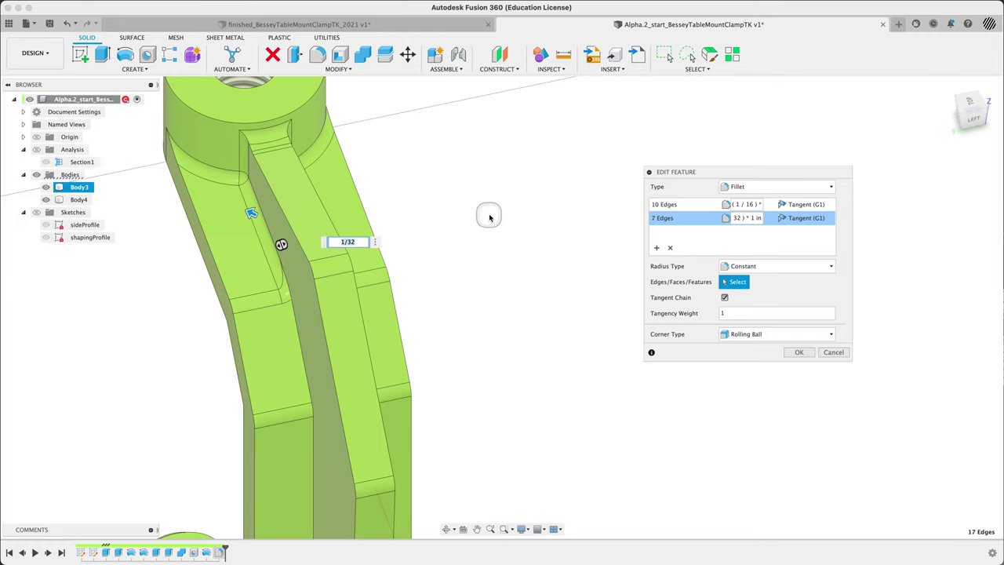
pyautogui.keyDown('shift'); pyautogui.moveTo(493, 209); pyautogui.dragTo(442, 201, button='middle'); pyautogui.keyUp('shift')
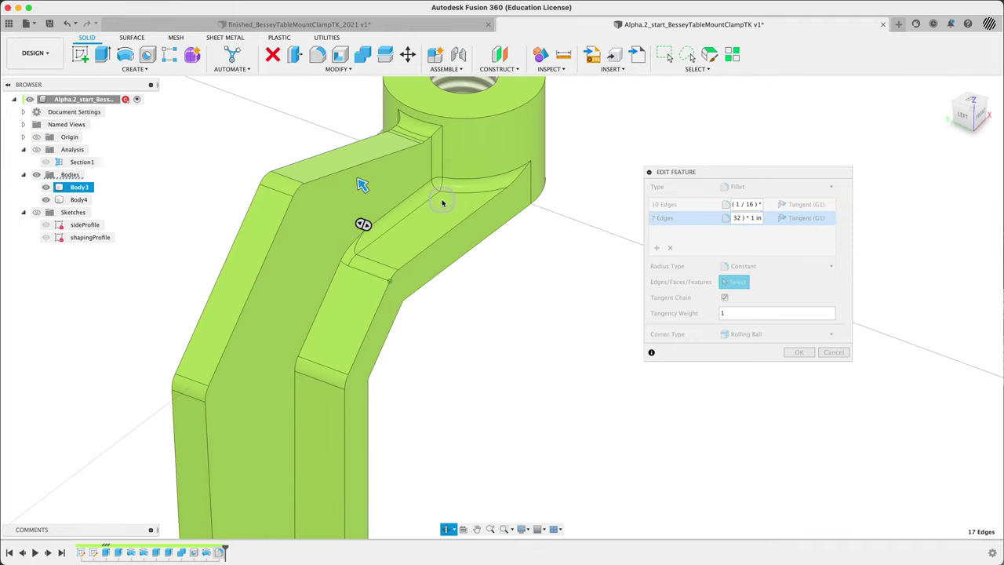
pyautogui.click(436, 129)
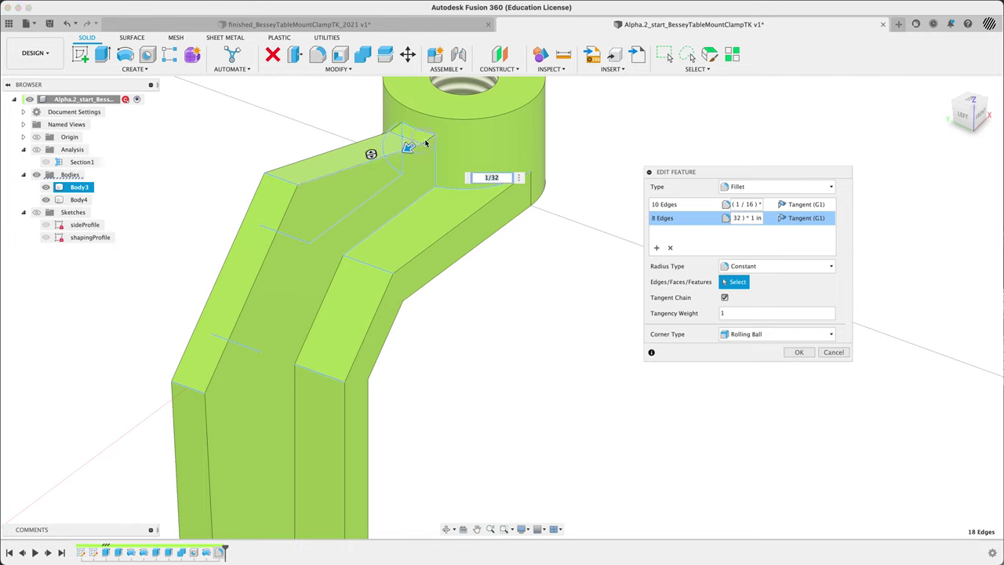
pyautogui.click(400, 134)
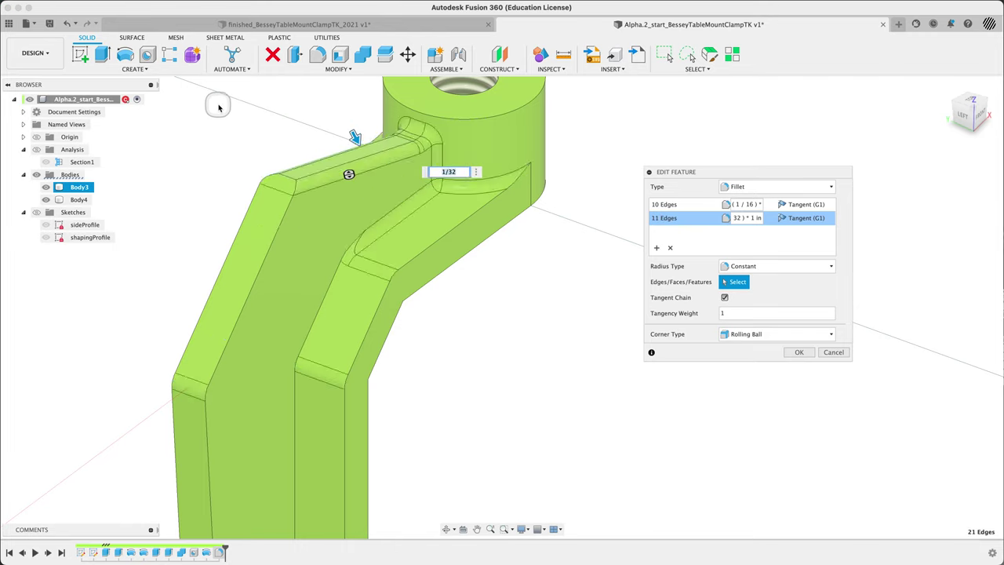
pyautogui.moveTo(224, 116)
pyautogui.keyDown('shift'); pyautogui.mouseDown(button='middle')
pyautogui.moveTo(209, 120)
pyautogui.moveTo(233, 131)
pyautogui.mouseUp(button='middle'); pyautogui.keyUp('shift')
pyautogui.click(277, 196)
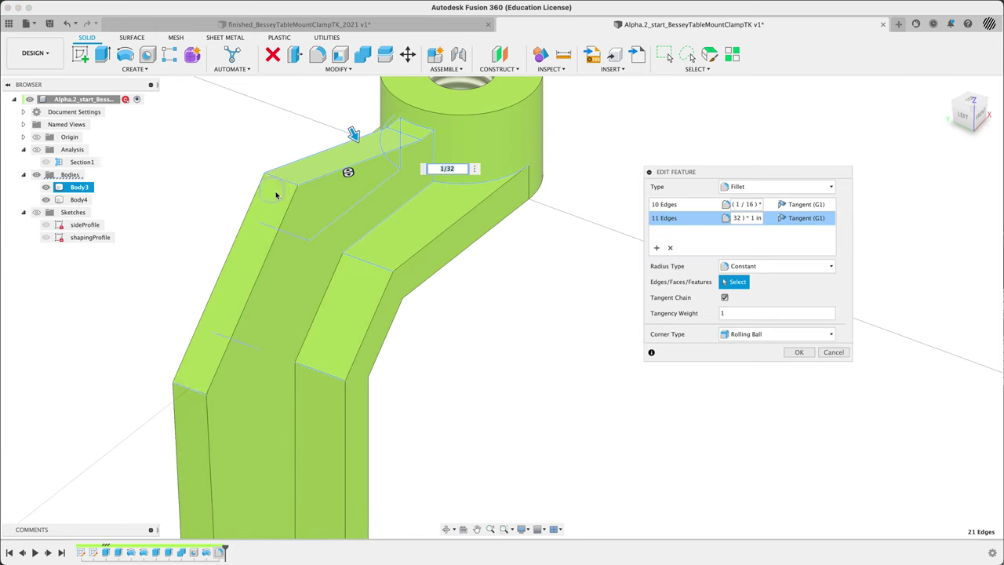
pyautogui.click(231, 195)
pyautogui.moveTo(196, 223); pyautogui.dragTo(222, 128, button='middle')
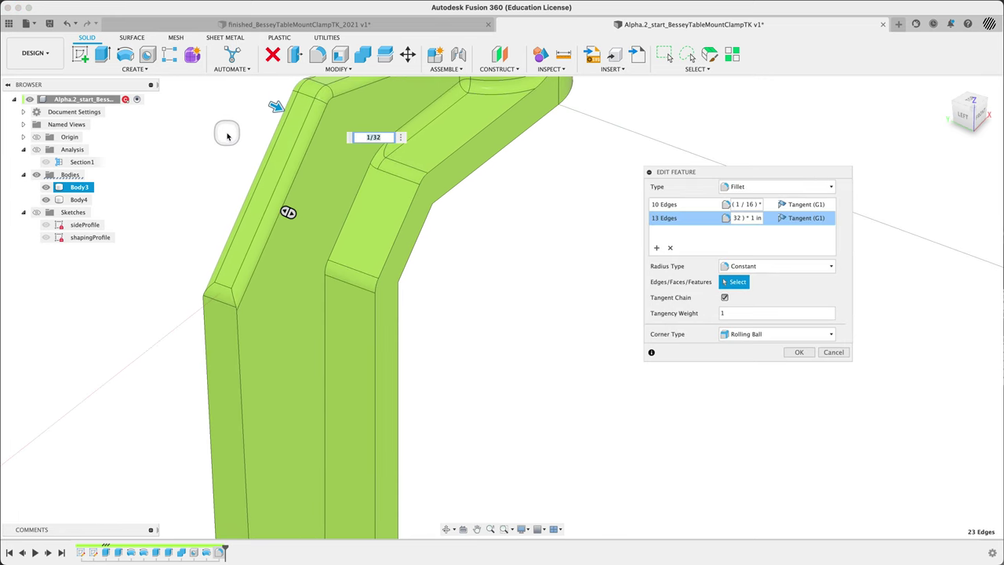
pyautogui.click(322, 194)
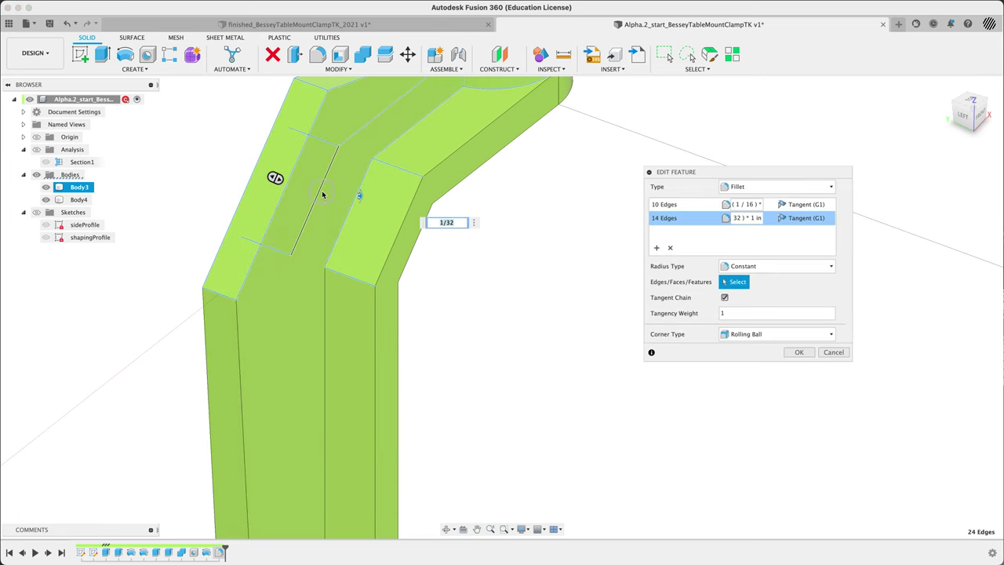
pyautogui.click(321, 194)
# Step: Add the upright's edges, including the body's left edge, to the 1/32 in set
pyautogui.keyDown('shift'); pyautogui.moveTo(482, 296); pyautogui.dragTo(416, 295, button='middle'); pyautogui.keyUp('shift')
pyautogui.scroll(-3, 468, 282)
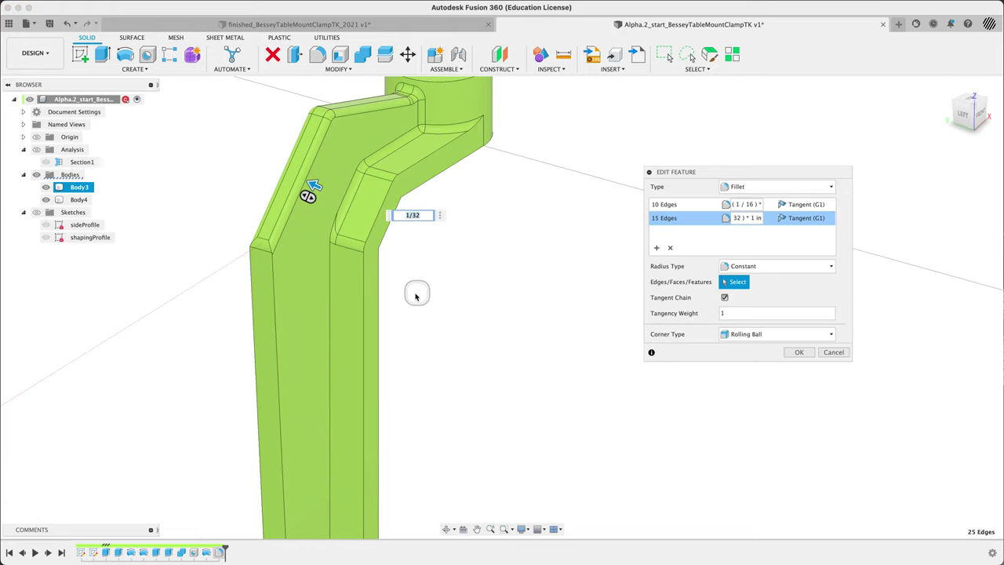
pyautogui.click(331, 323)
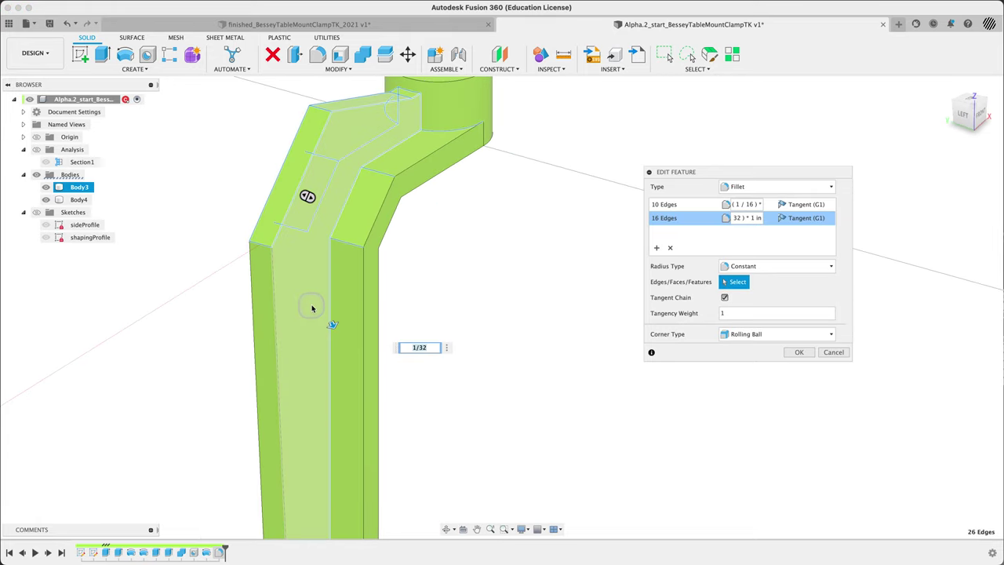
pyautogui.click(304, 308)
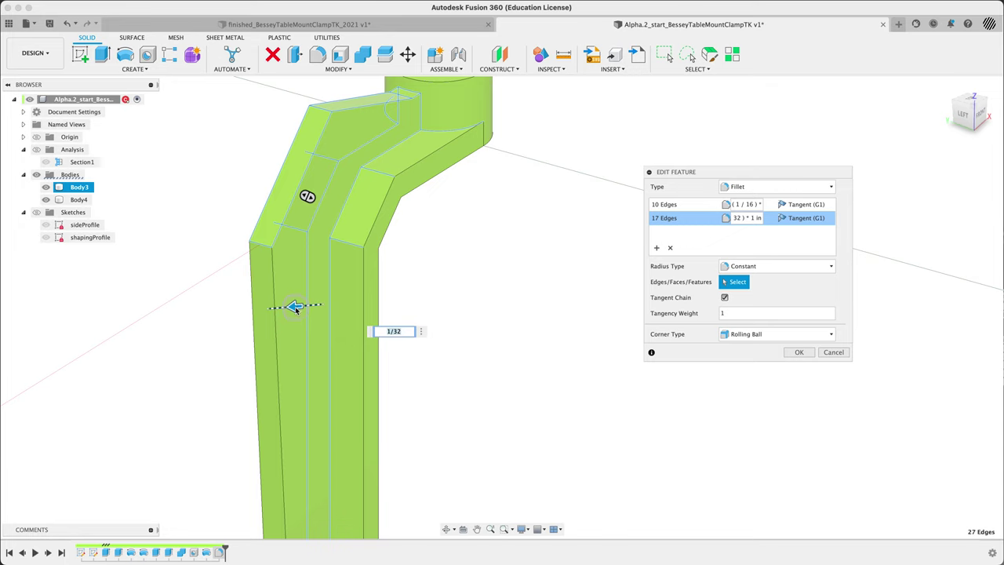
pyautogui.click(256, 315)
pyautogui.click(253, 314)
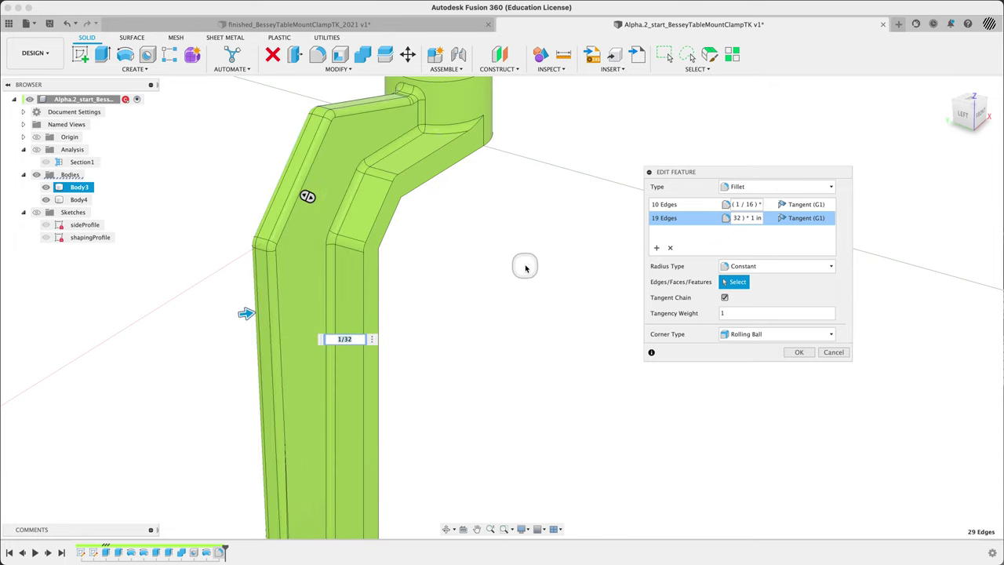
pyautogui.moveTo(520, 264); pyautogui.dragTo(527, 262, button='middle')
pyautogui.moveTo(523, 317); pyautogui.dragTo(504, 161, button='middle')
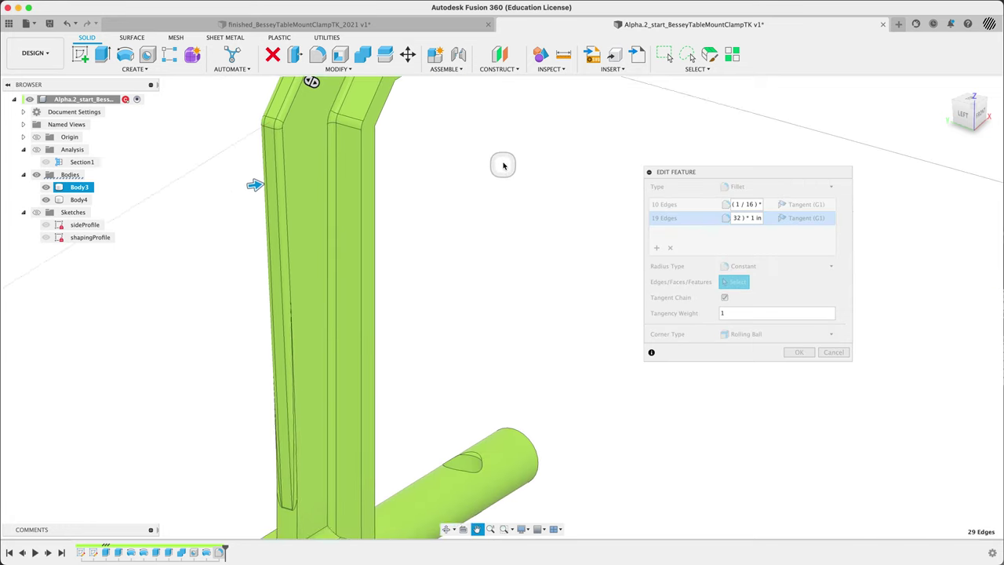
pyautogui.keyDown('shift'); pyautogui.moveTo(507, 276); pyautogui.dragTo(497, 274, button='middle'); pyautogui.keyUp('shift')
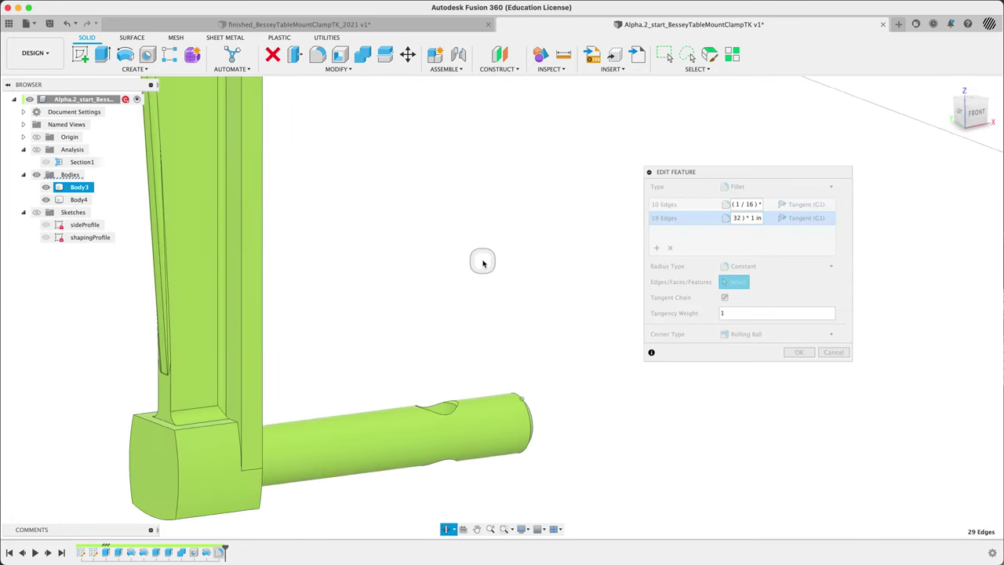
pyautogui.keyDown('shift'); pyautogui.moveTo(482, 263); pyautogui.dragTo(501, 272, button='middle'); pyautogui.keyUp('shift')
pyautogui.moveTo(426, 325); pyautogui.dragTo(480, 271, button='middle')
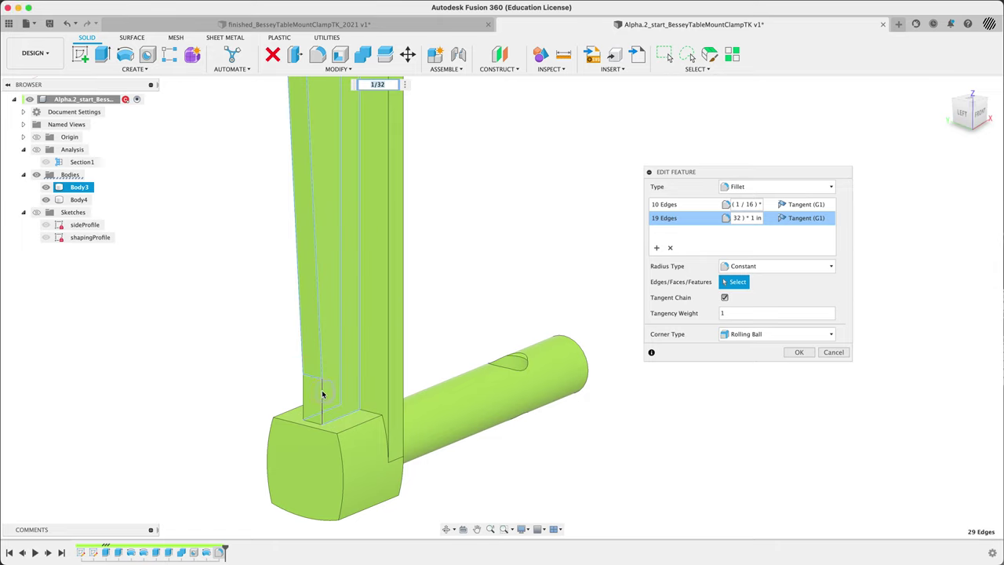
pyautogui.click(322, 393)
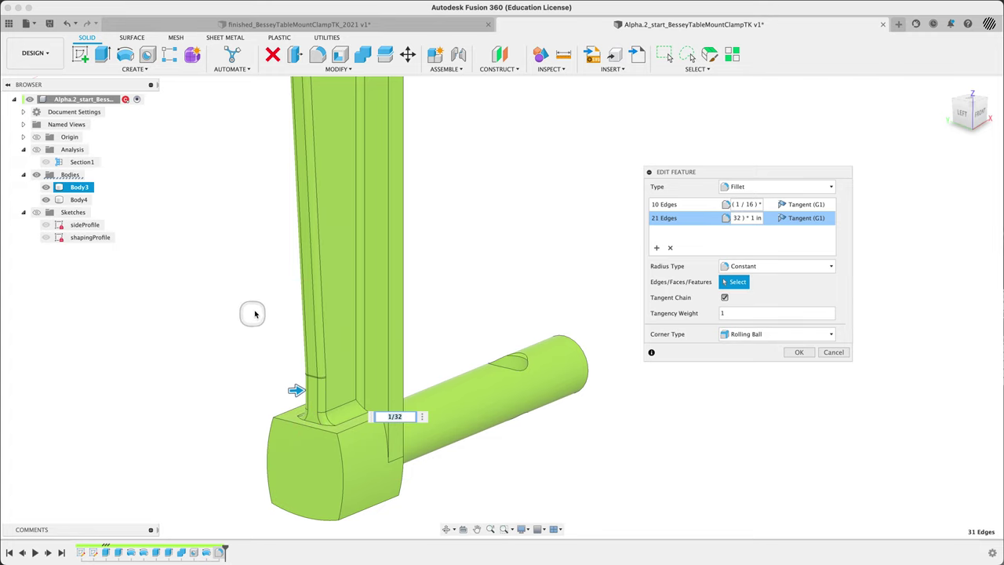
# Step: Add the base block's top, vertical, front-left and lower-right edges to the 1/32 in set
pyautogui.moveTo(255, 312)
pyautogui.mouseDown(button='middle')
pyautogui.moveTo(231, 329)
pyautogui.moveTo(266, 321)
pyautogui.moveTo(272, 302)
pyautogui.mouseUp(button='middle')
pyautogui.keyDown('shift'); pyautogui.moveTo(536, 279); pyautogui.dragTo(538, 416, button='middle'); pyautogui.keyUp('shift')
pyautogui.keyDown('shift'); pyautogui.moveTo(534, 493); pyautogui.dragTo(475, 385, button='middle'); pyautogui.keyUp('shift')
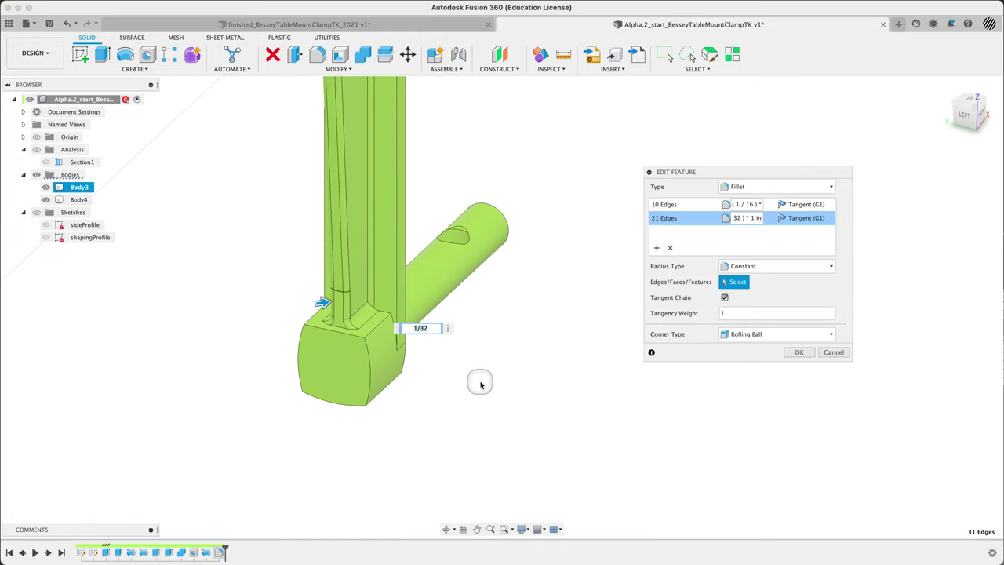
pyautogui.scroll(3, 374, 310)
pyautogui.click(388, 318)
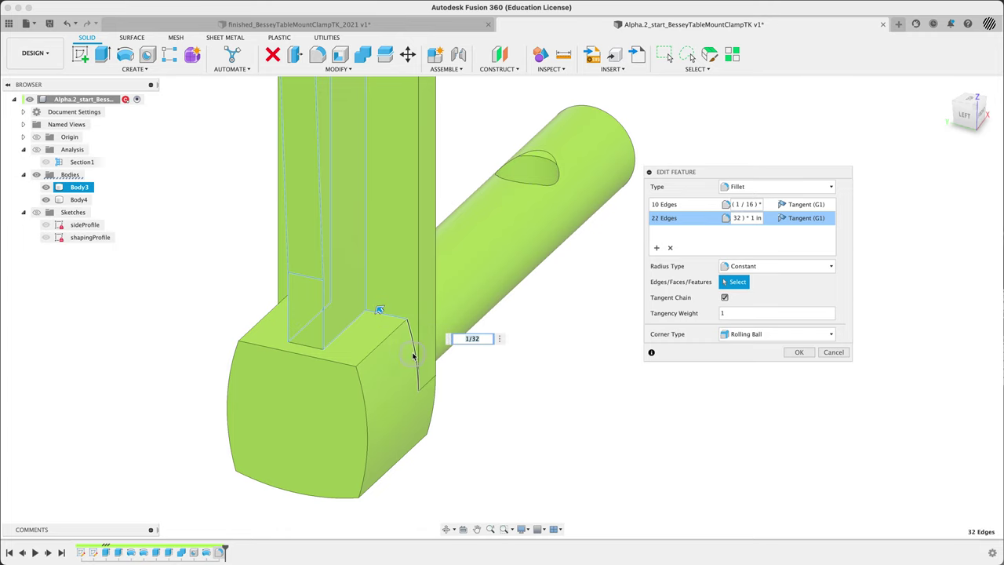
pyautogui.click(412, 349)
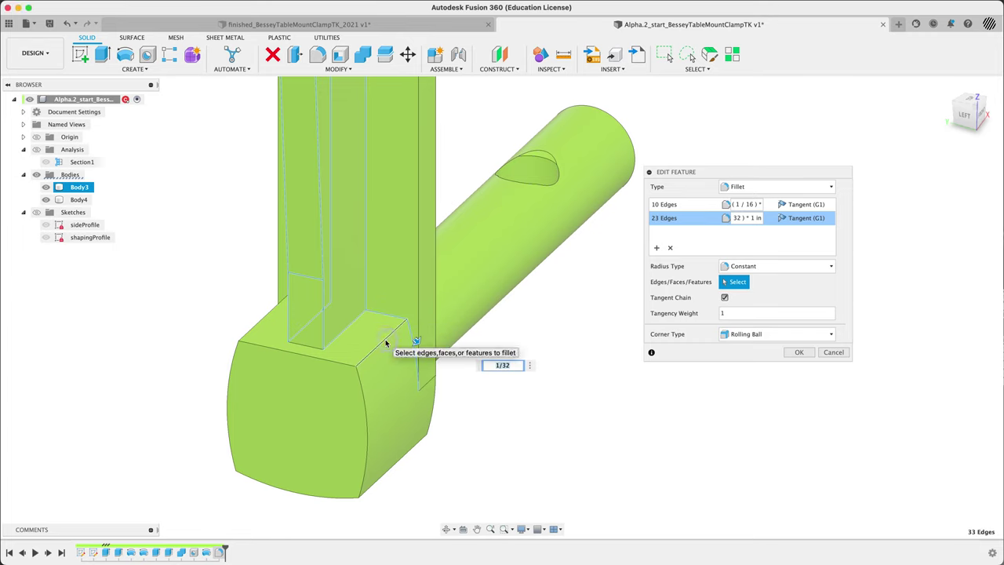
pyautogui.click(385, 343)
pyautogui.click(357, 389)
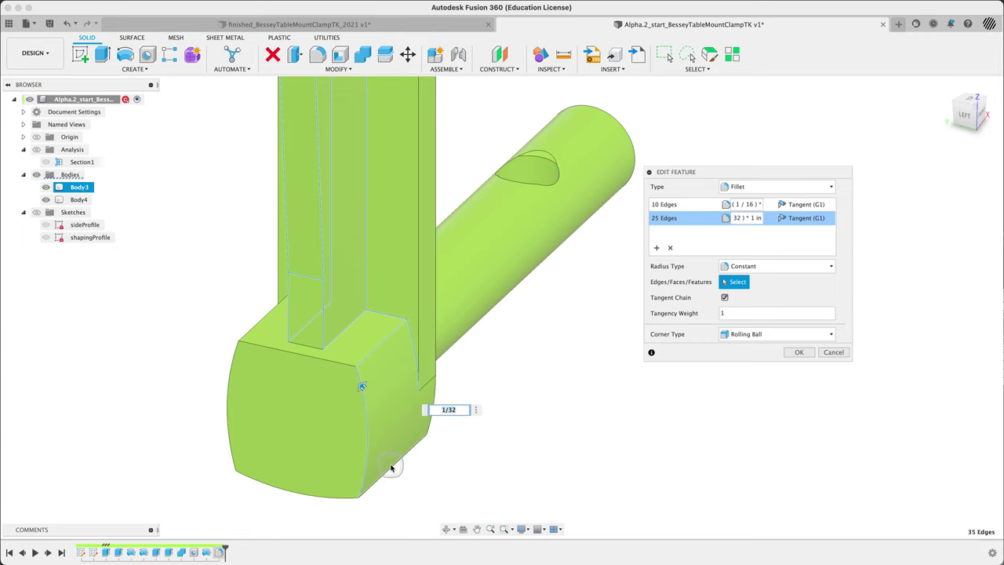
pyautogui.click(393, 469)
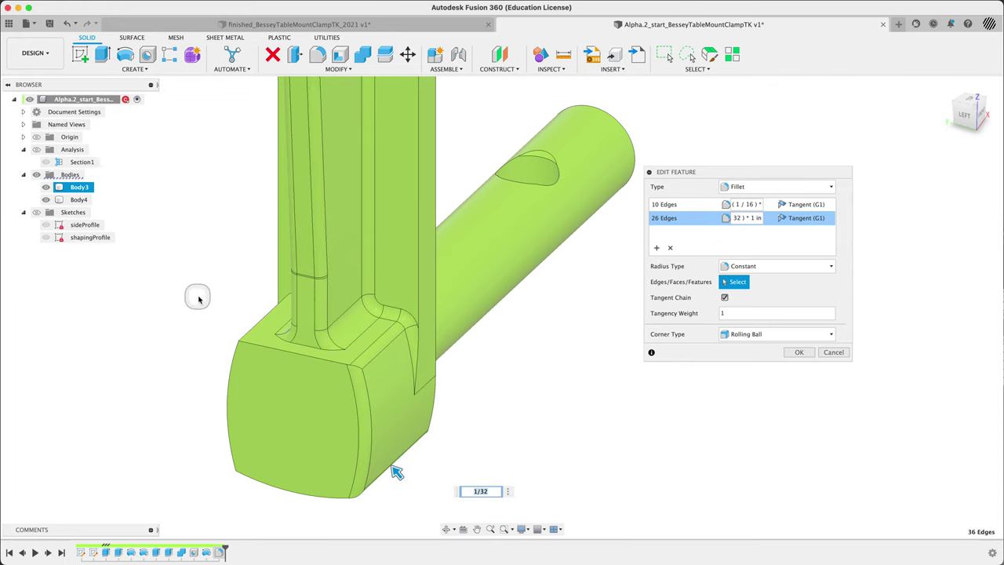
# Step: Add the block's upper-left, top-left corner and bottom edges to the 1/32 in set
pyautogui.moveTo(198, 298)
pyautogui.keyDown('shift'); pyautogui.mouseDown(button='middle')
pyautogui.moveTo(240, 298)
pyautogui.moveTo(187, 299)
pyautogui.mouseUp(button='middle'); pyautogui.keyUp('shift')
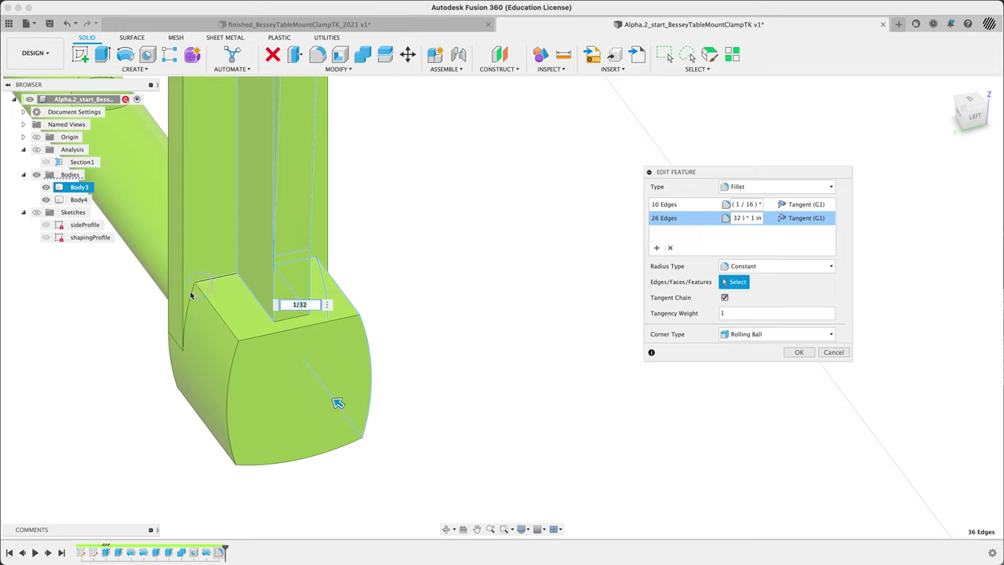
pyautogui.click(190, 306)
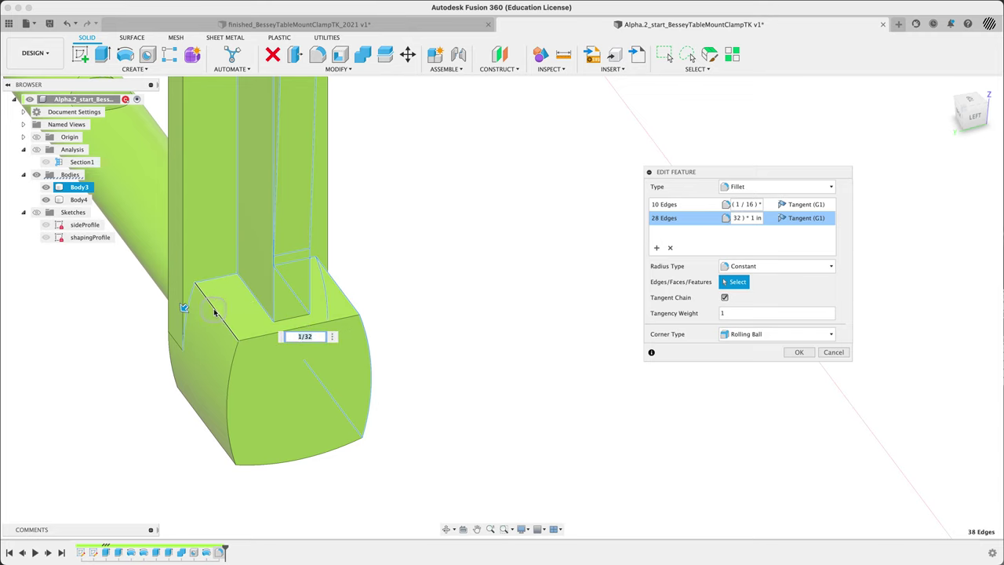
pyautogui.click(231, 383)
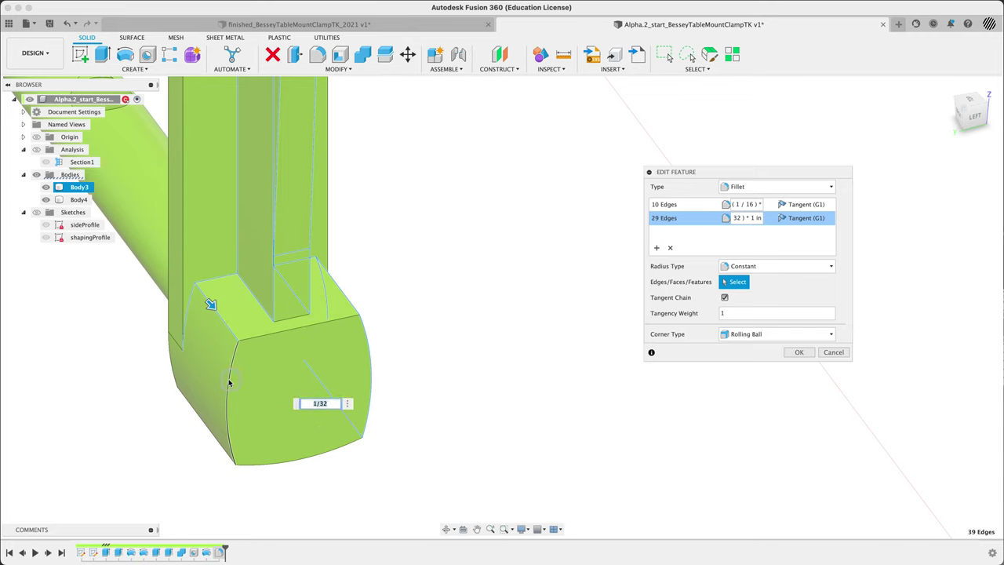
pyautogui.click(252, 343)
pyautogui.click(275, 467)
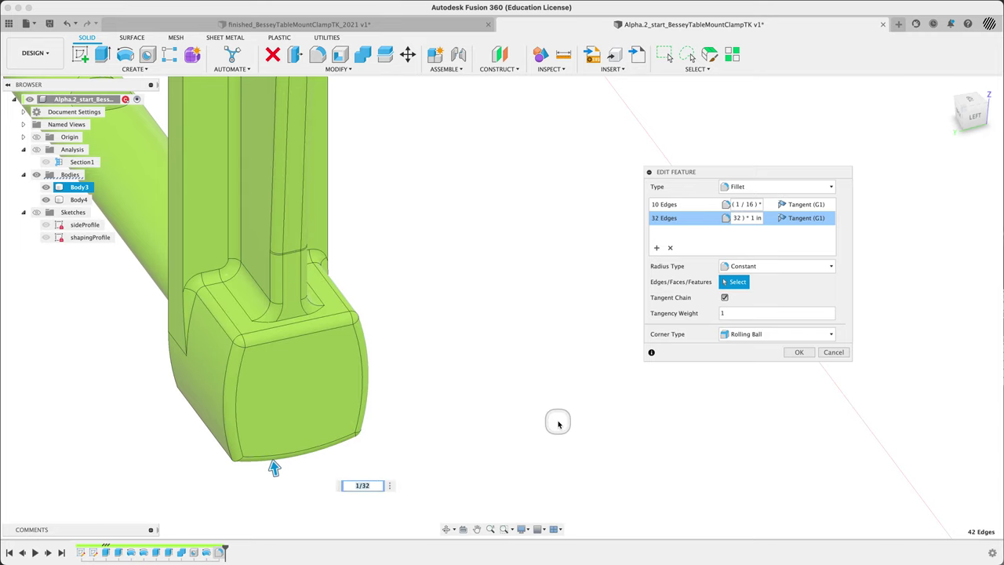
pyautogui.keyDown('shift'); pyautogui.moveTo(519, 402); pyautogui.dragTo(494, 402, button='middle'); pyautogui.keyUp('shift')
# Step: Add the remaining head edge and underside edge, removing a wrongly added edge
pyautogui.keyDown('shift'); pyautogui.moveTo(400, 445); pyautogui.dragTo(506, 364, button='middle'); pyautogui.keyUp('shift')
pyautogui.click(429, 368)
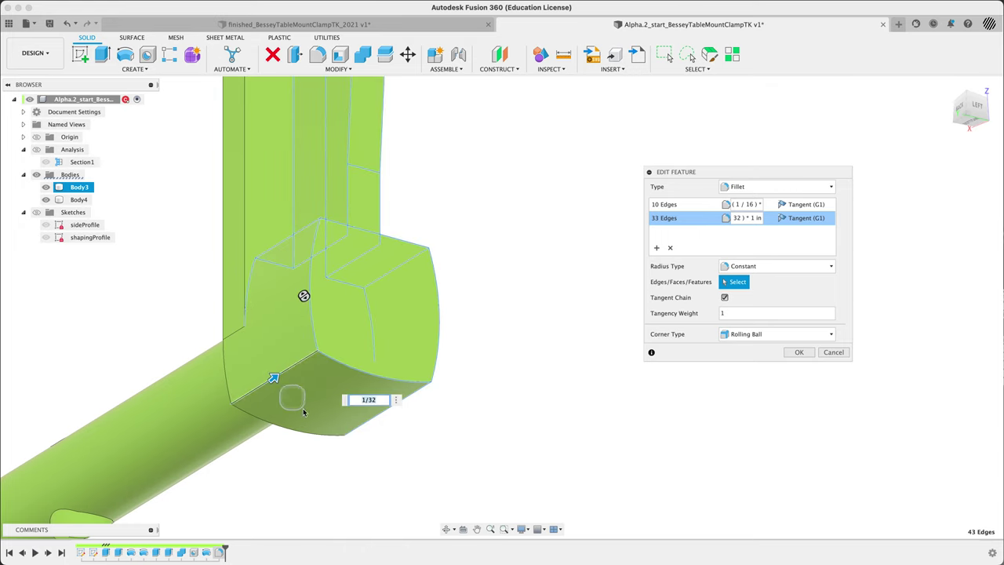
pyautogui.click(363, 428)
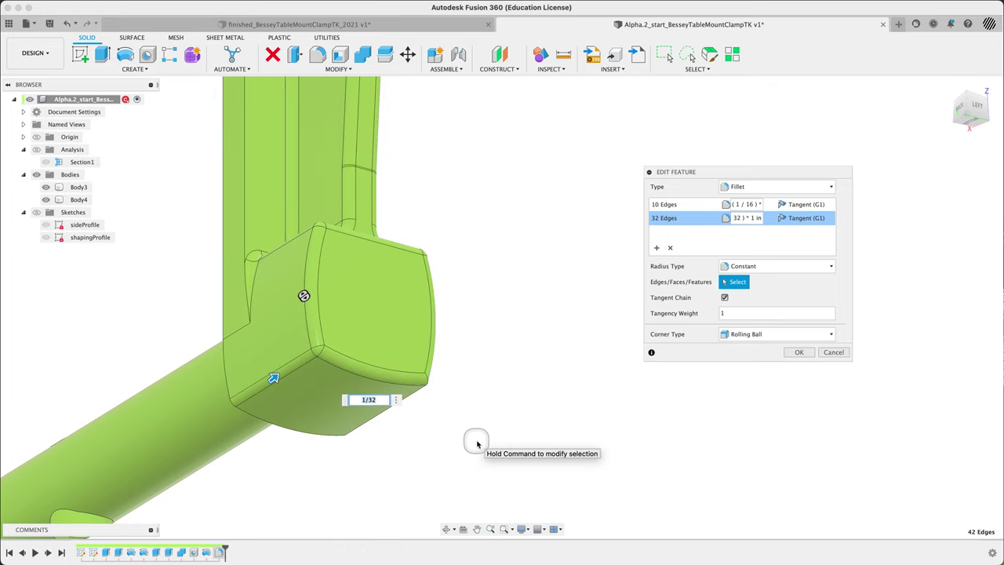
pyautogui.keyDown('shift'); pyautogui.moveTo(505, 335); pyautogui.dragTo(461, 333, button='middle'); pyautogui.keyUp('shift')
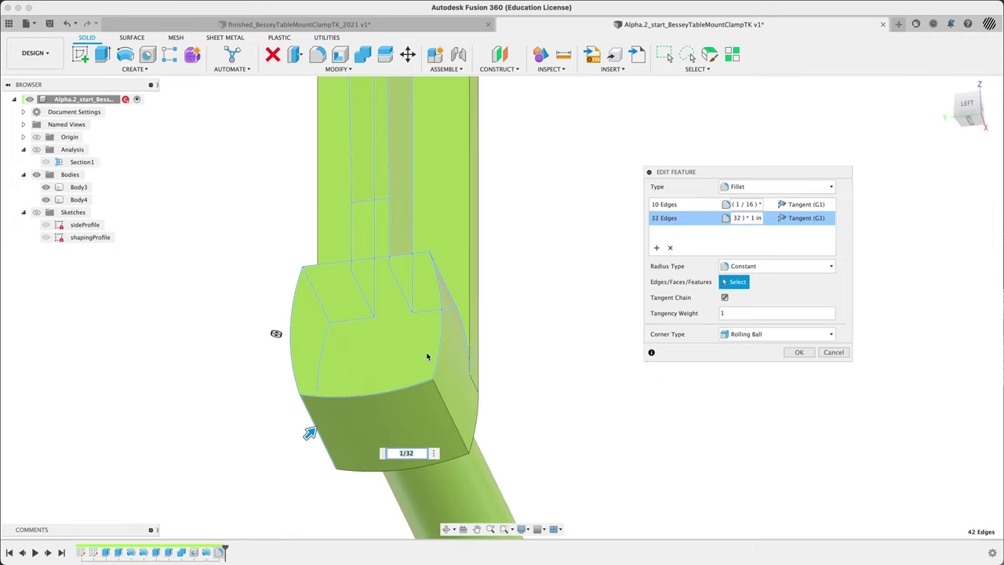
pyautogui.keyDown('shift'); pyautogui.moveTo(298, 397); pyautogui.dragTo(317, 394, button='middle'); pyautogui.keyUp('shift')
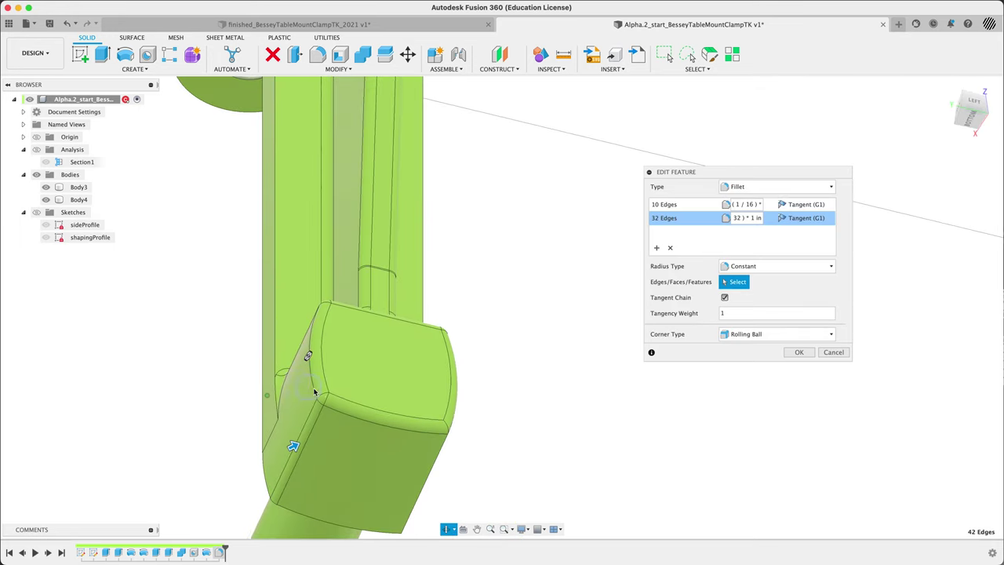
pyautogui.keyDown('shift'); pyautogui.moveTo(506, 426); pyautogui.dragTo(448, 419, button='middle'); pyautogui.keyUp('shift')
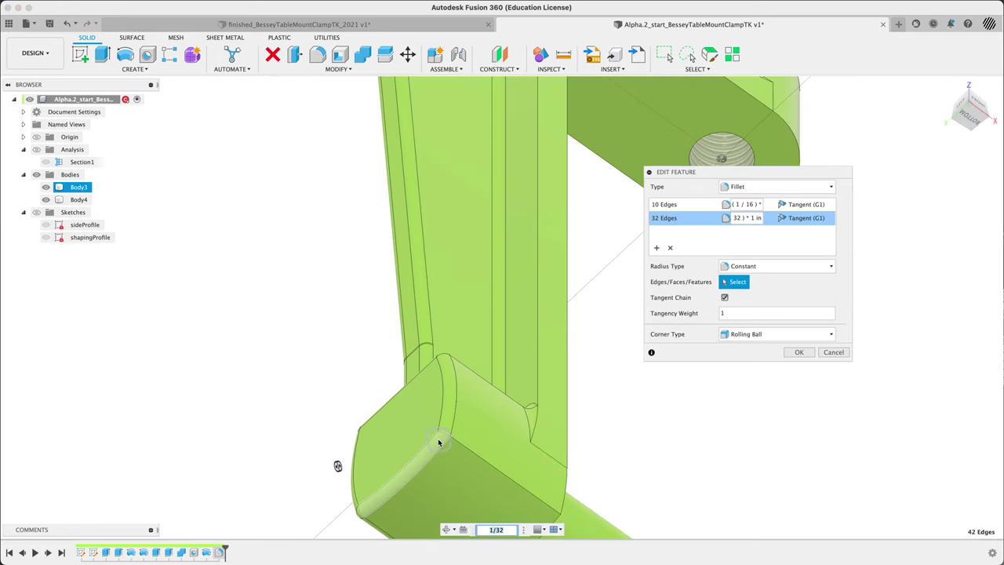
pyautogui.click(463, 449)
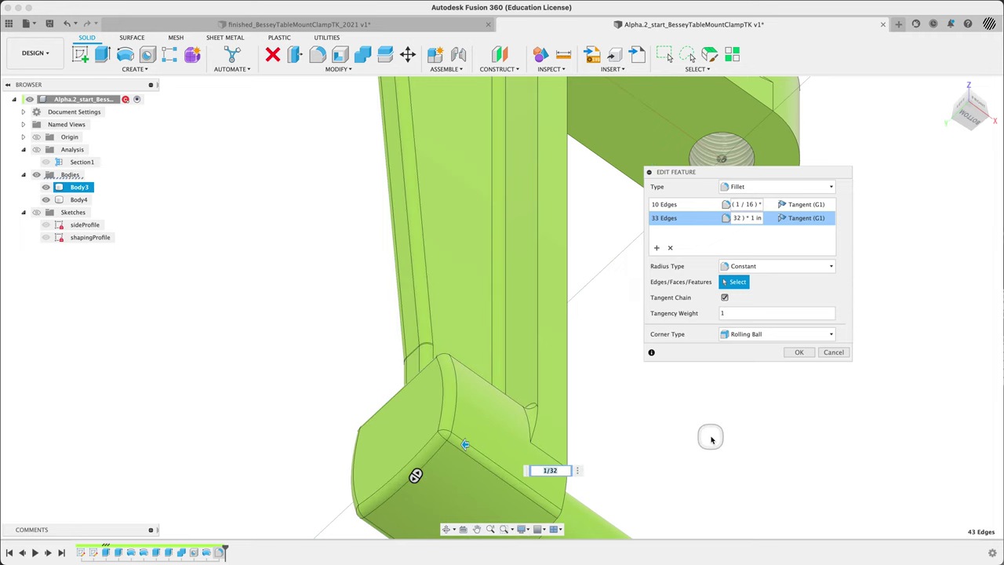
# Step: Inspect the new fillets and apply the edit with 10 edges at 1/16 in, 33 at 1/32 in
pyautogui.keyDown('shift'); pyautogui.moveTo(304, 366); pyautogui.dragTo(313, 390, button='middle'); pyautogui.keyUp('shift')
pyautogui.scroll(5, 313, 390)
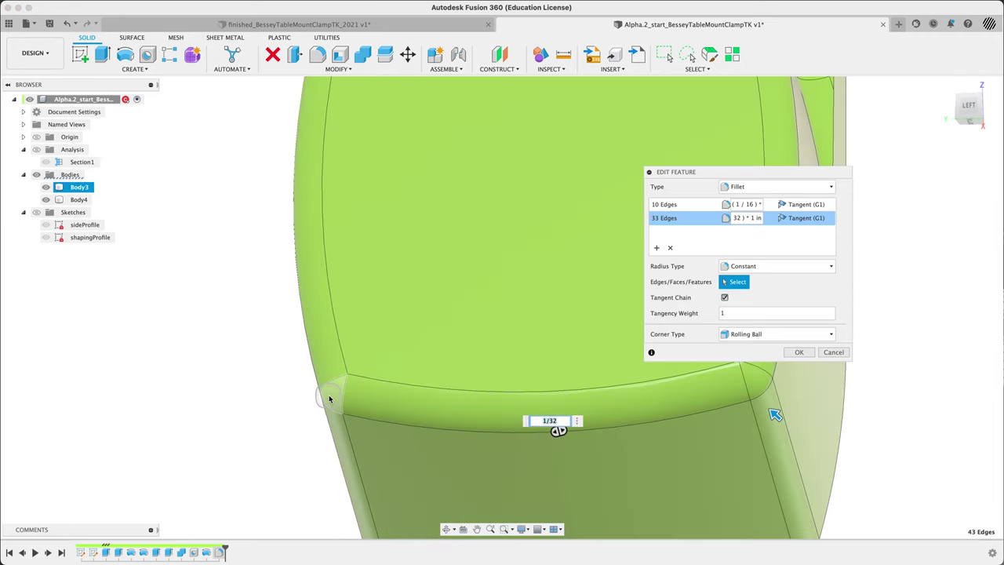
pyautogui.moveTo(218, 379); pyautogui.dragTo(99, 394, button='middle')
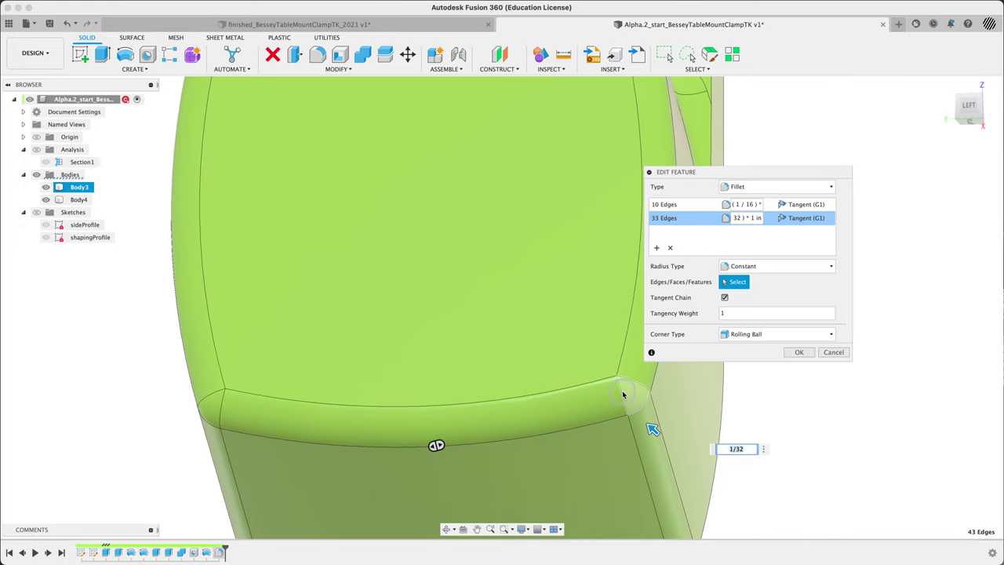
pyautogui.scroll(-5, 533, 373)
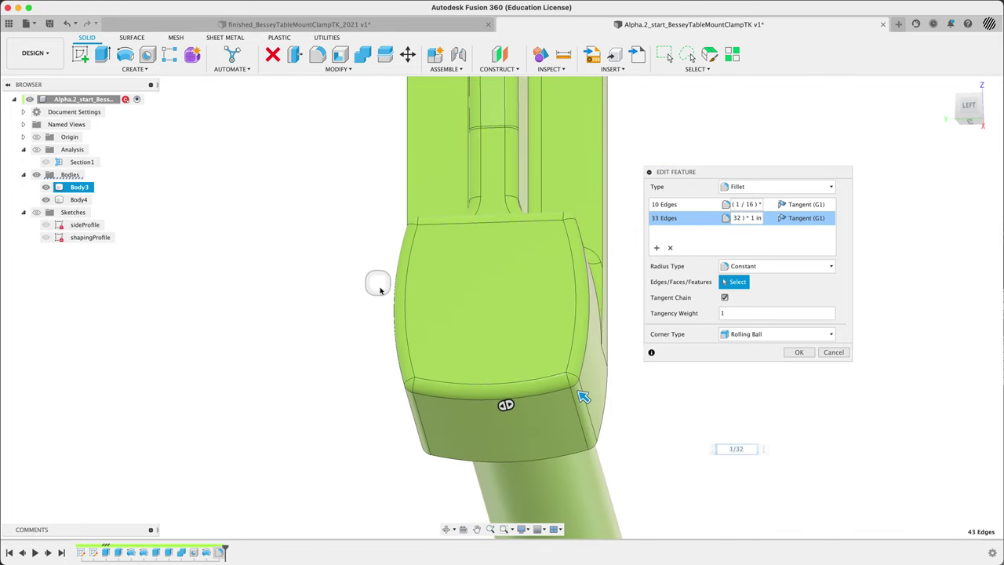
pyautogui.keyDown('shift'); pyautogui.moveTo(381, 293); pyautogui.dragTo(419, 232, button='middle'); pyautogui.keyUp('shift')
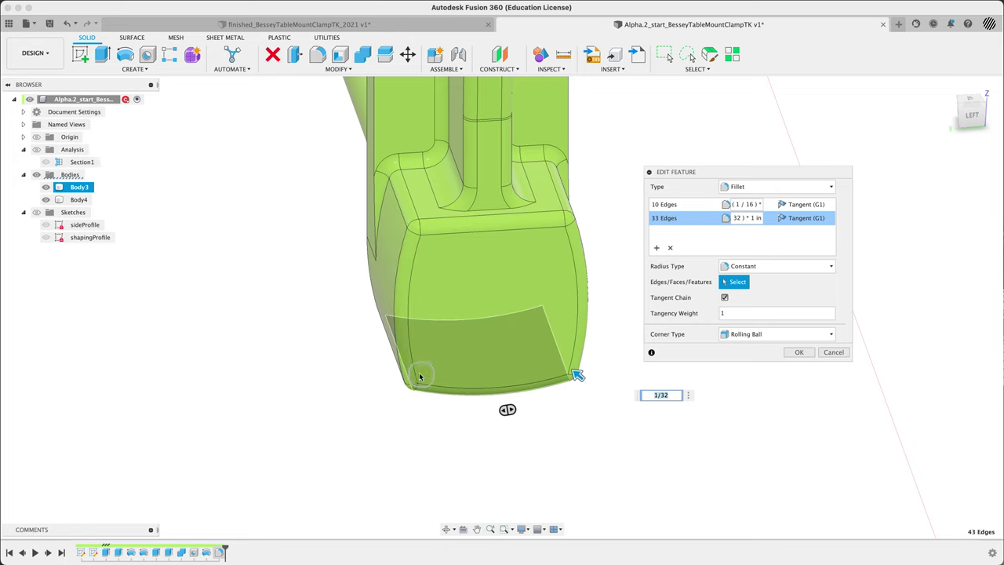
pyautogui.keyDown('shift'); pyautogui.moveTo(350, 406); pyautogui.dragTo(377, 392, button='middle'); pyautogui.keyUp('shift')
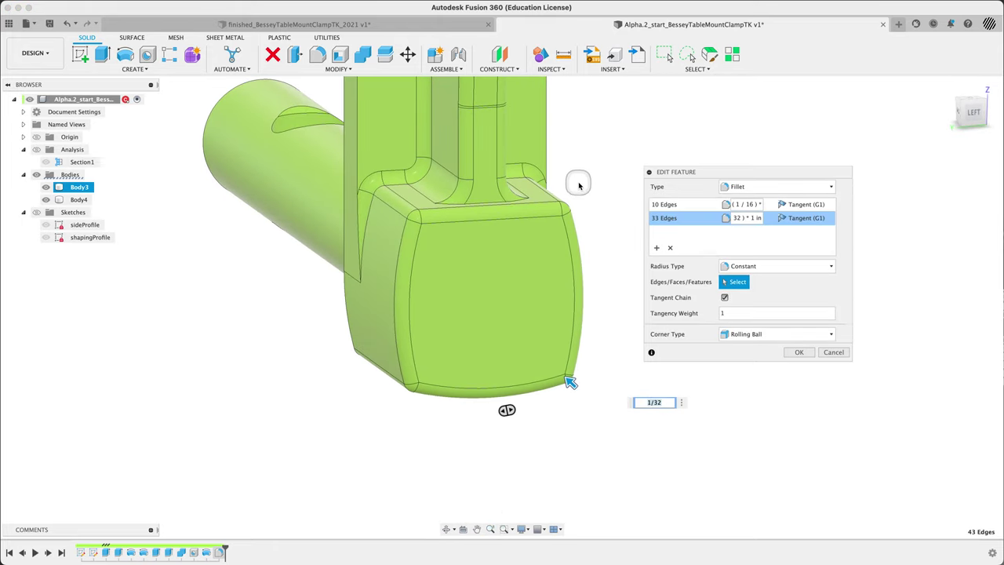
pyautogui.moveTo(578, 183); pyautogui.dragTo(537, 299, button='middle')
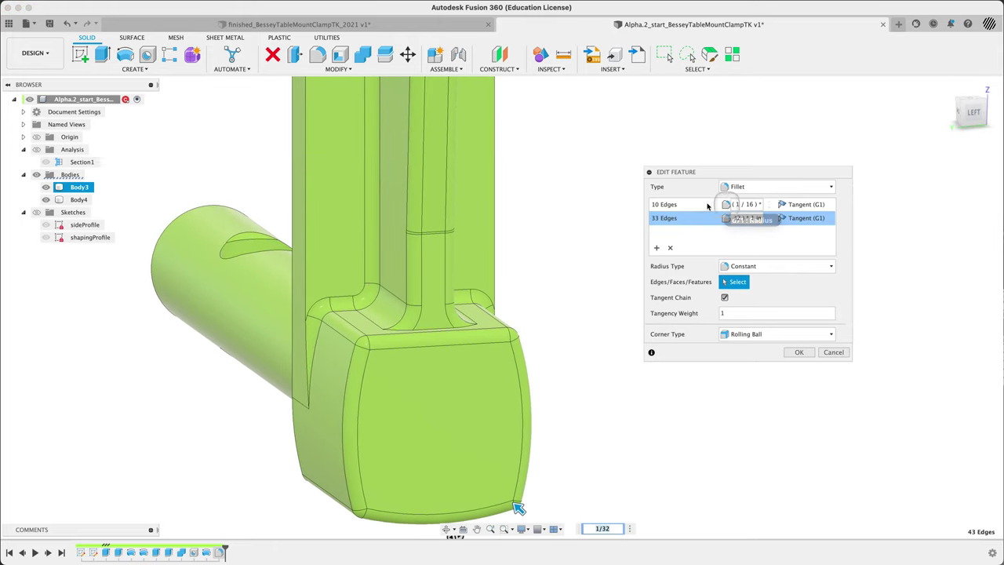
pyautogui.click(702, 239)
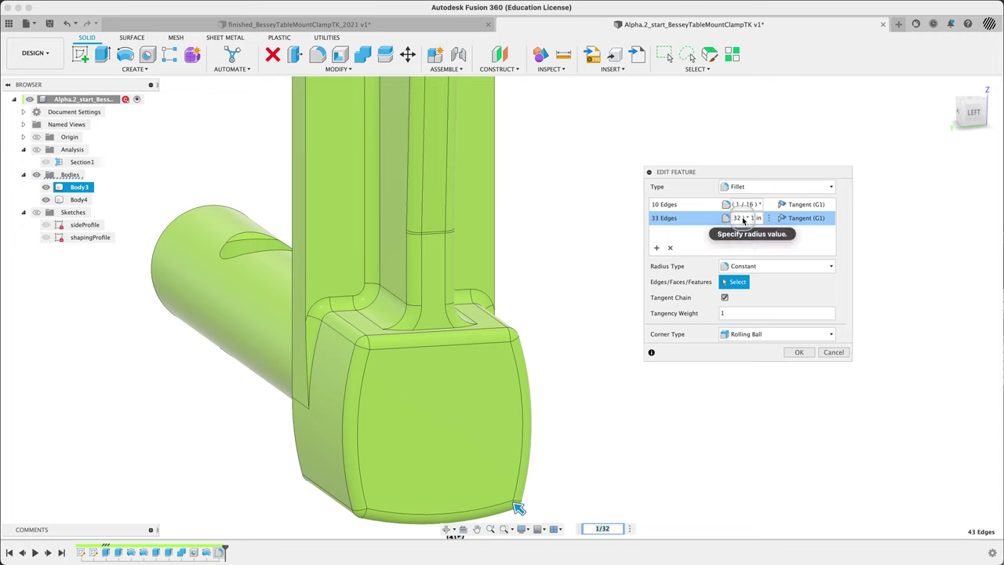
pyautogui.click(689, 219)
pyautogui.click(799, 352)
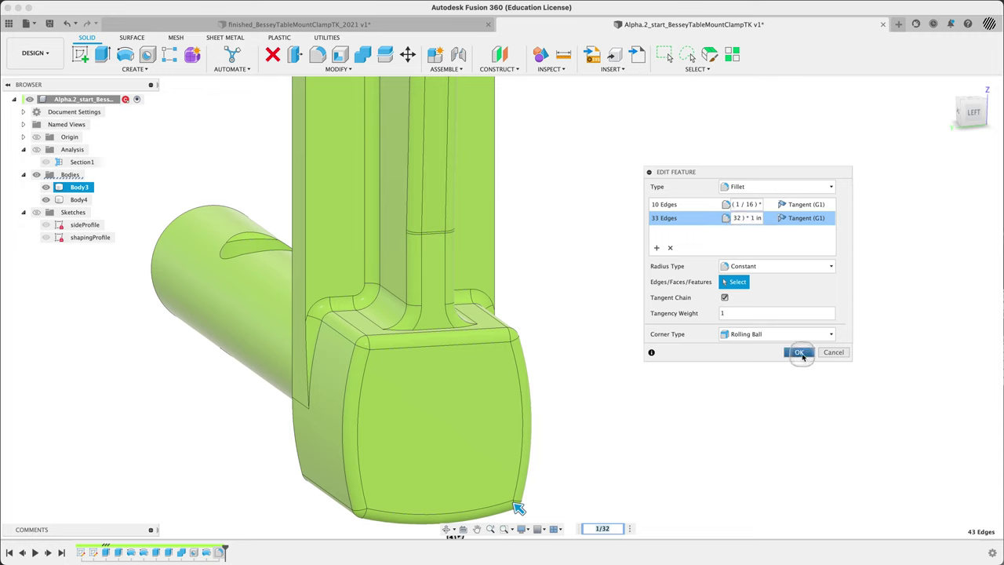
pyautogui.click(897, 275)
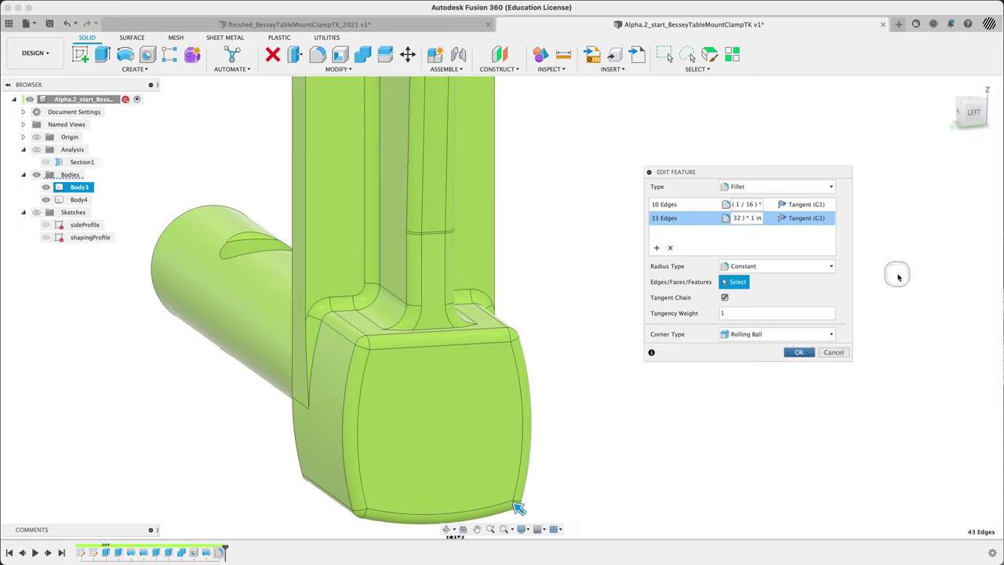
# Step: Return to the home view and collapse the Bodies, Analysis and Sketches folders
pyautogui.click(954, 92)
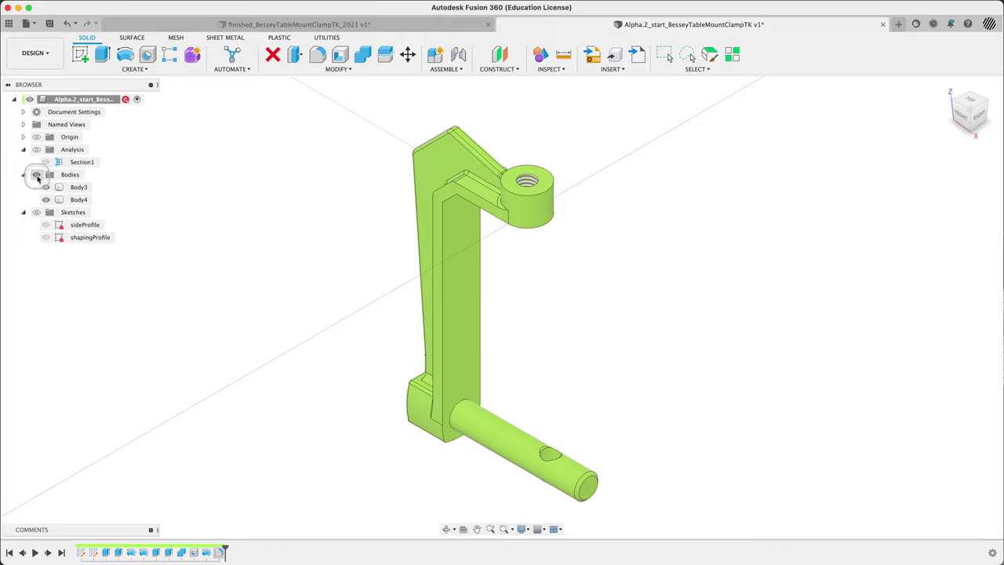
pyautogui.click(23, 174)
pyautogui.click(24, 149)
pyautogui.click(24, 175)
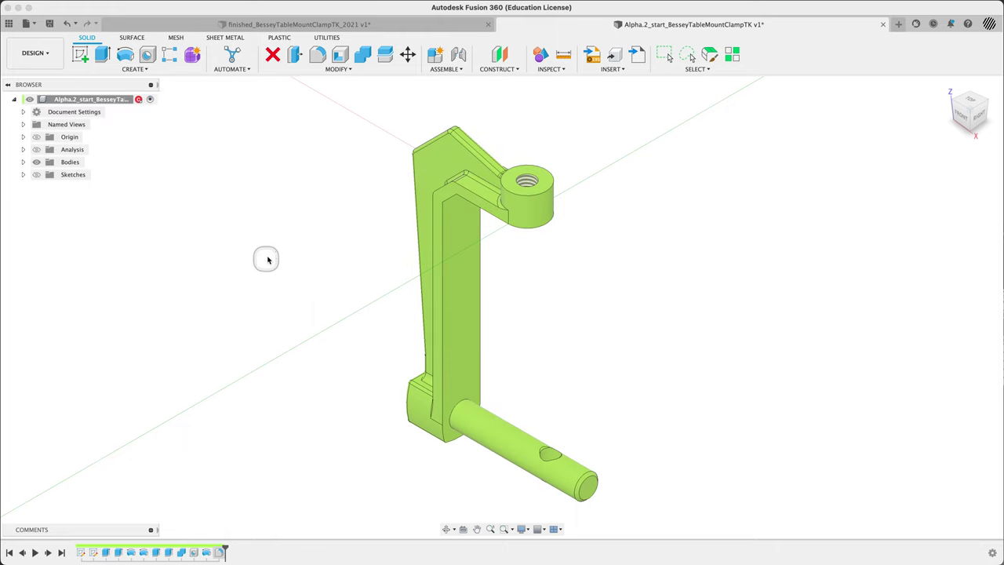
# Step: Show material colours so the clamp appears grey metallic, and expand the Bodies folder
pyautogui.hotkey('shift', 'n')
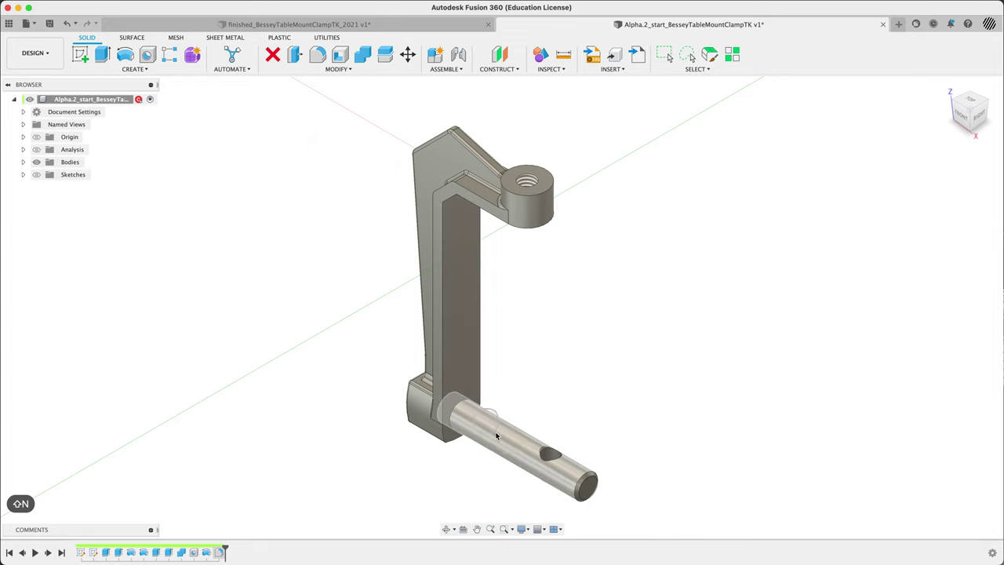
pyautogui.click(276, 335)
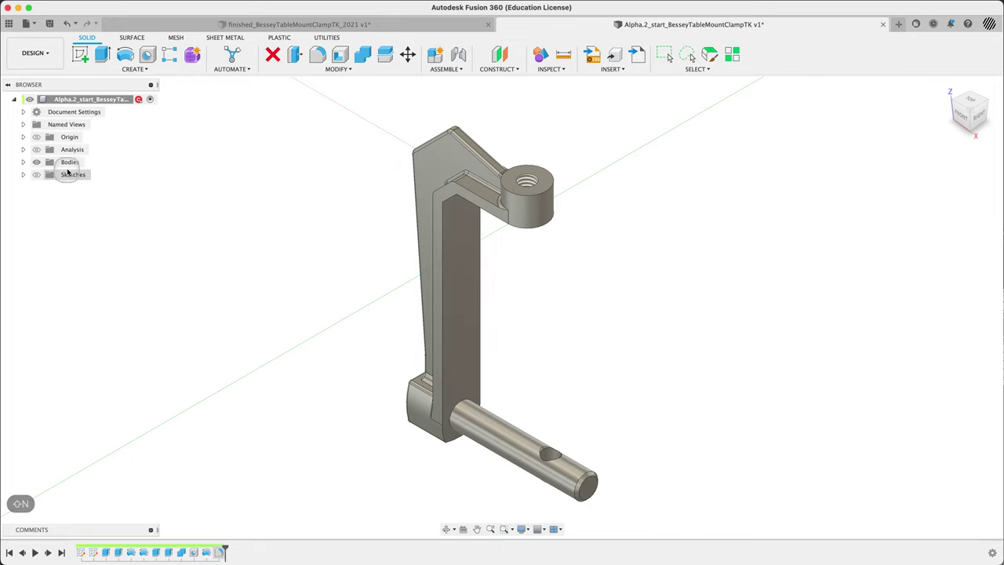
pyautogui.click(36, 163)
pyautogui.click(23, 162)
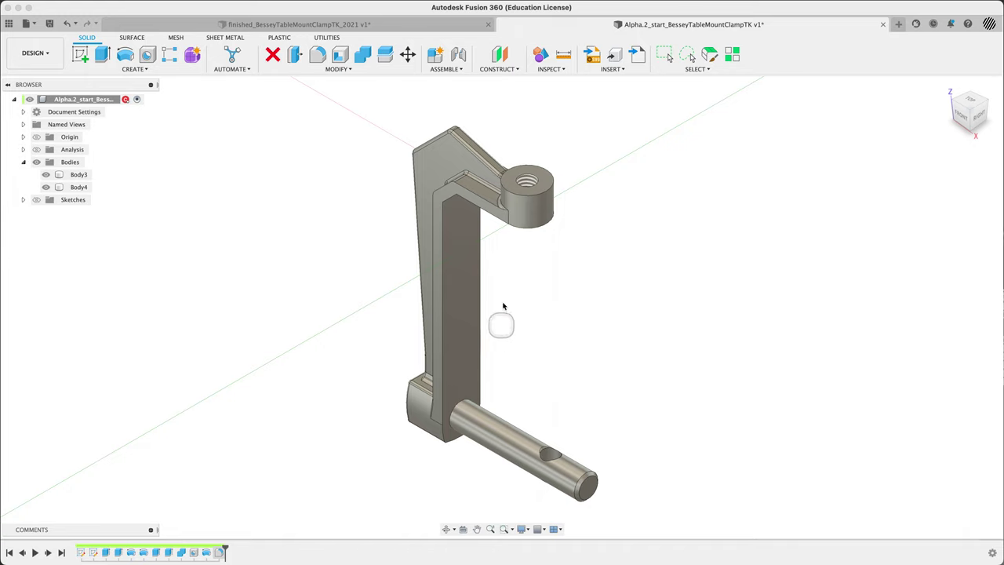
pyautogui.click(603, 244)
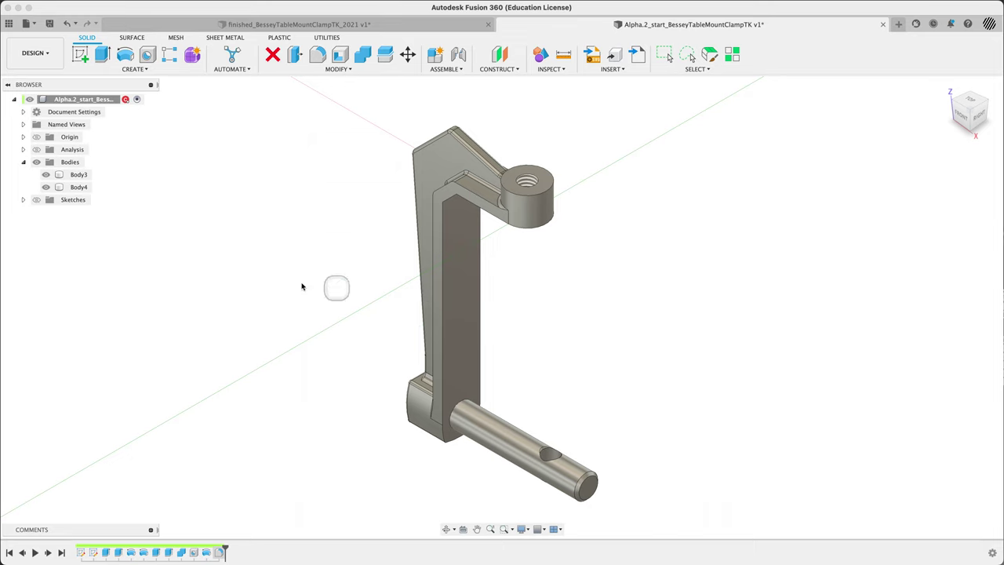
# Step: Turn Body3 and Body4 into separate components with Create Components from Bodies
pyautogui.click(78, 174)
pyautogui.keyDown('shift'); pyautogui.click(78, 186); pyautogui.keyUp('shift')
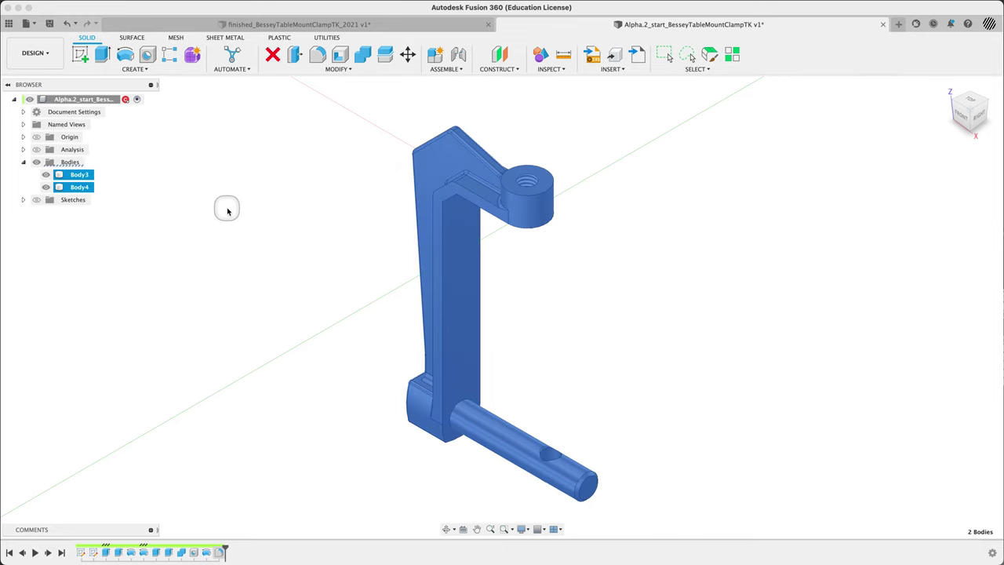
pyautogui.rightClick(88, 192)
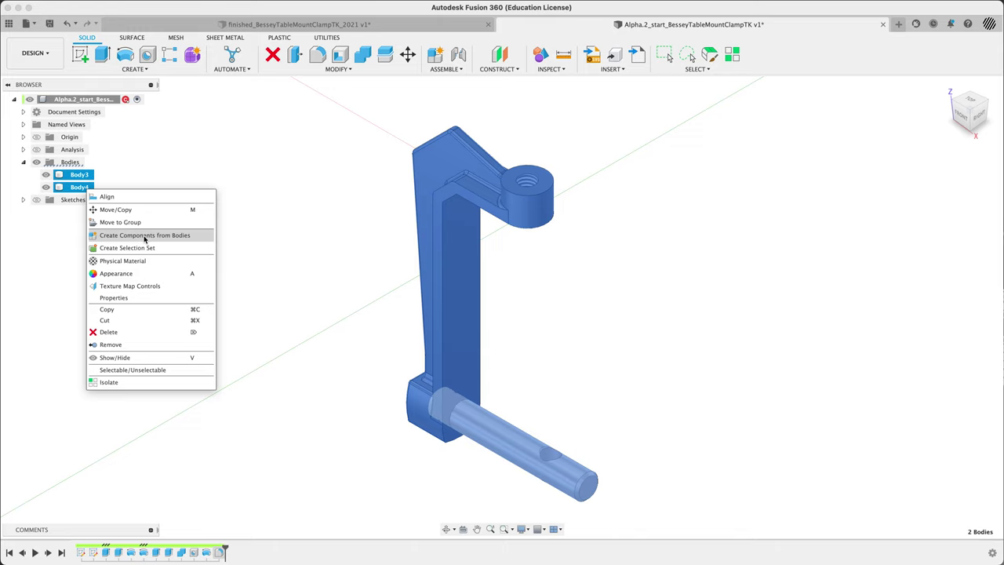
pyautogui.click(144, 237)
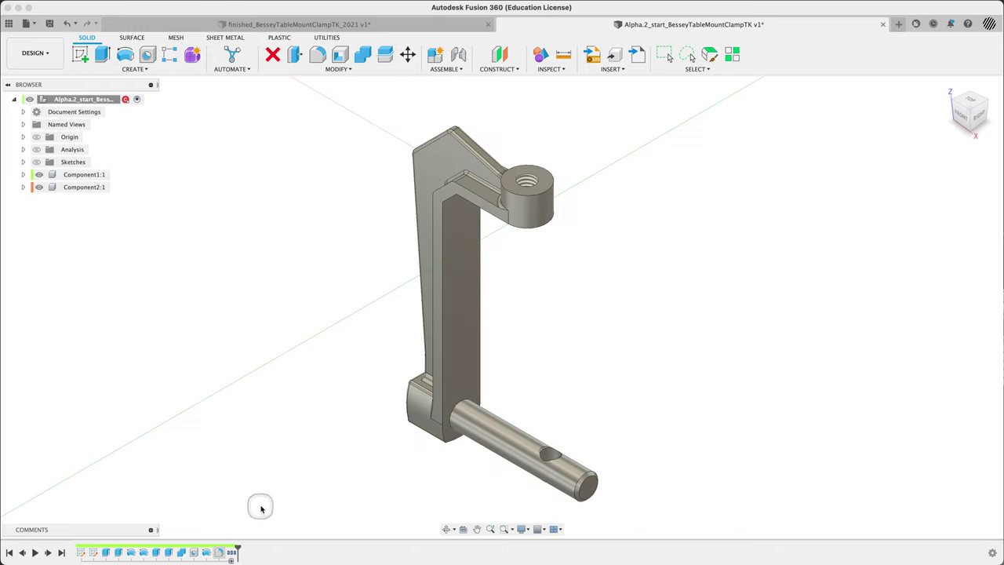
pyautogui.click(233, 554)
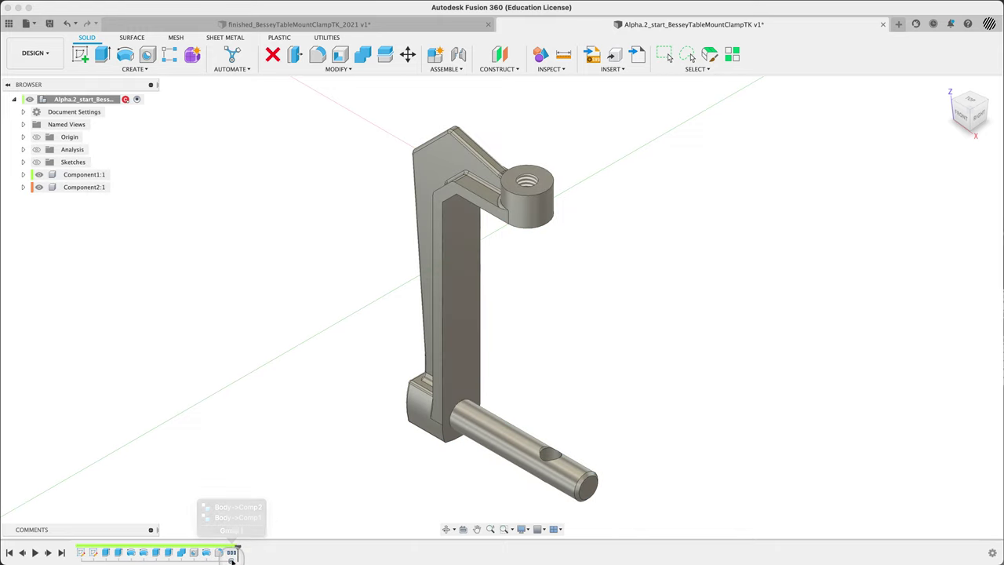
# Step: Rename the first component to _frame and begin renaming the pin component
pyautogui.click(84, 175)
pyautogui.doubleClick(85, 175)
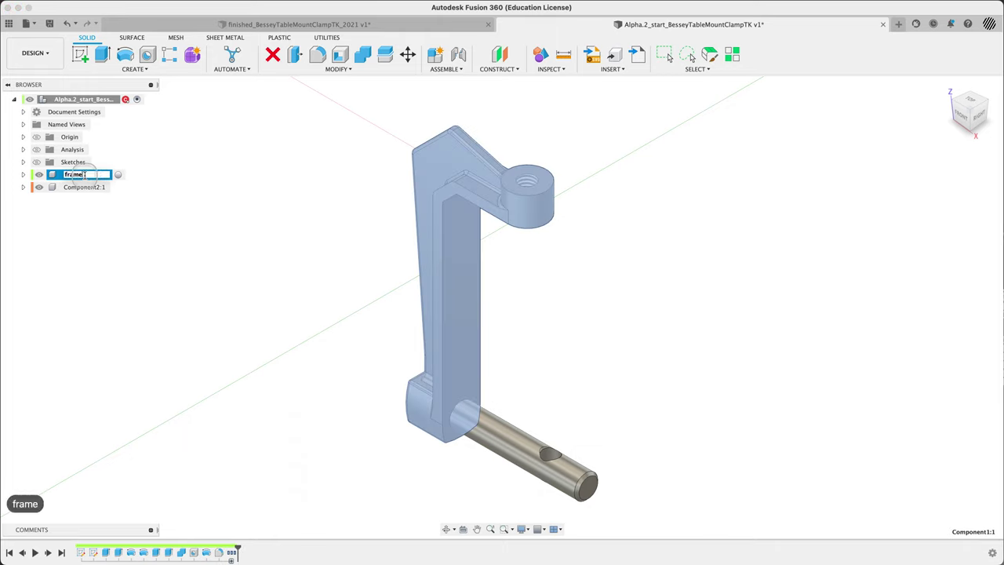
pyautogui.write('frame')
pyautogui.press('Left')
pyautogui.press('Left')
pyautogui.press('Left')
pyautogui.press('Left')
pyautogui.press('Left')
pyautogui.press('Left')
pyautogui.press('Left')
pyautogui.press('Left')
pyautogui.hotkey('shift', 'Right')
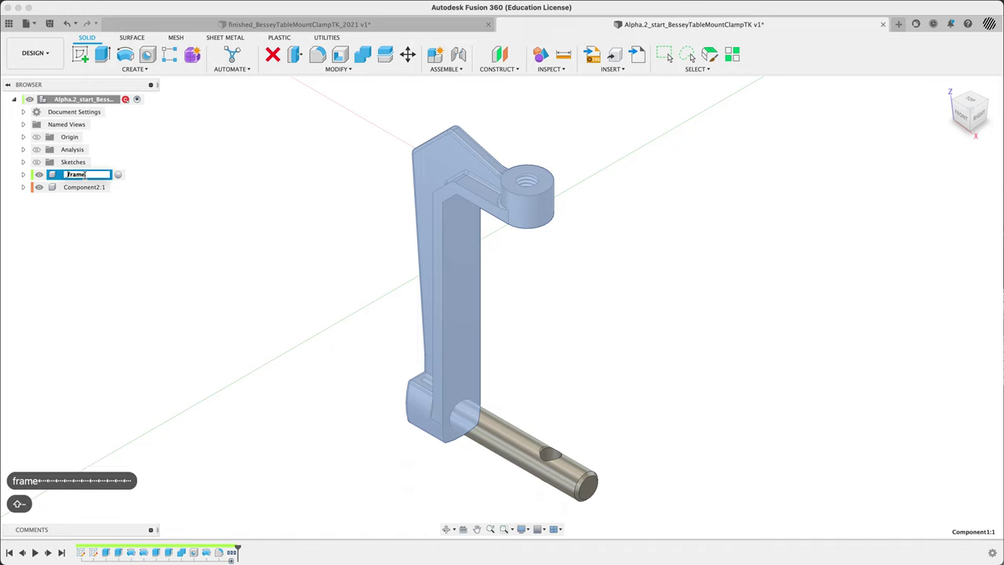
pyautogui.press('Return')
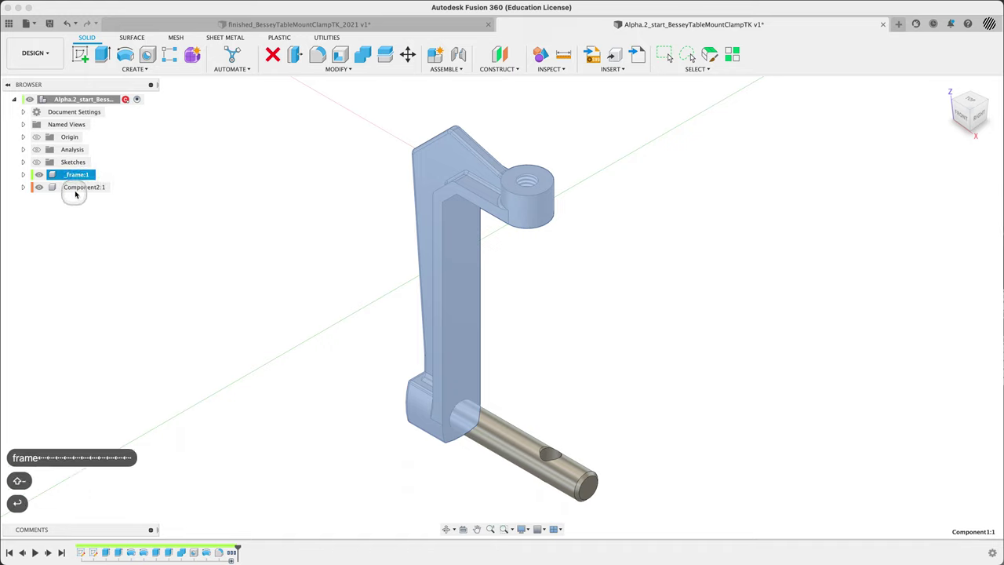
pyautogui.click(77, 188)
pyautogui.doubleClick(76, 188)
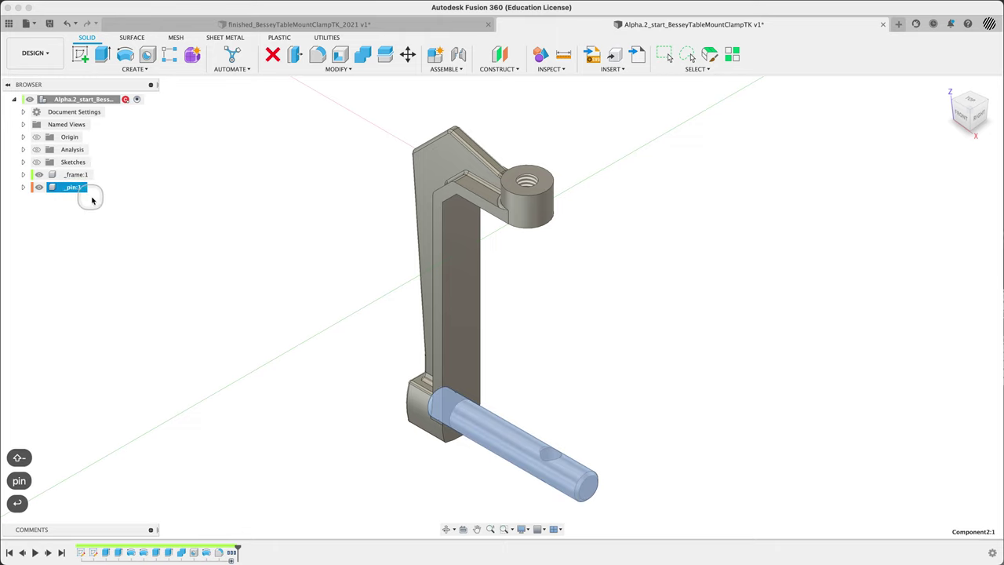
pyautogui.click(96, 175)
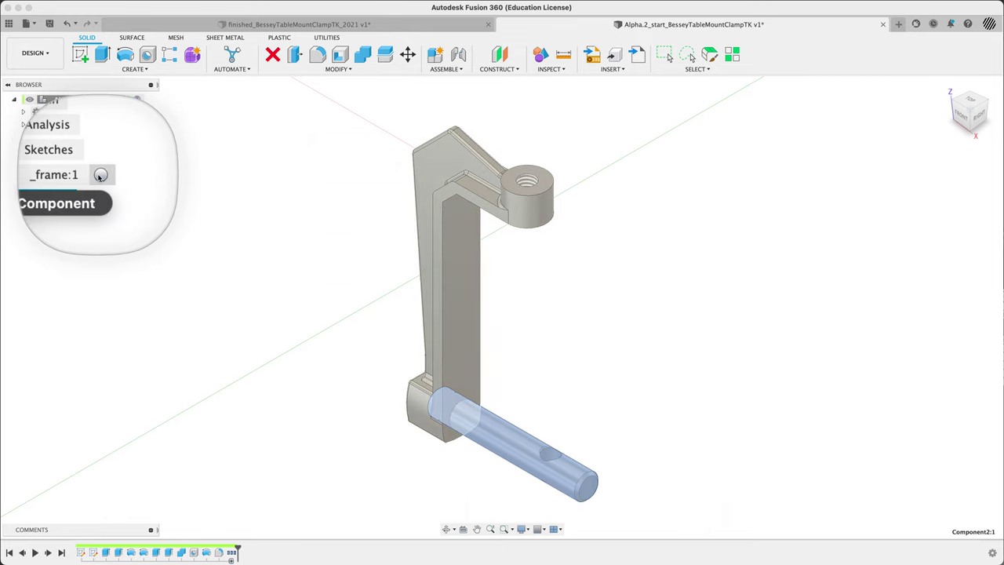
pyautogui.click(100, 174)
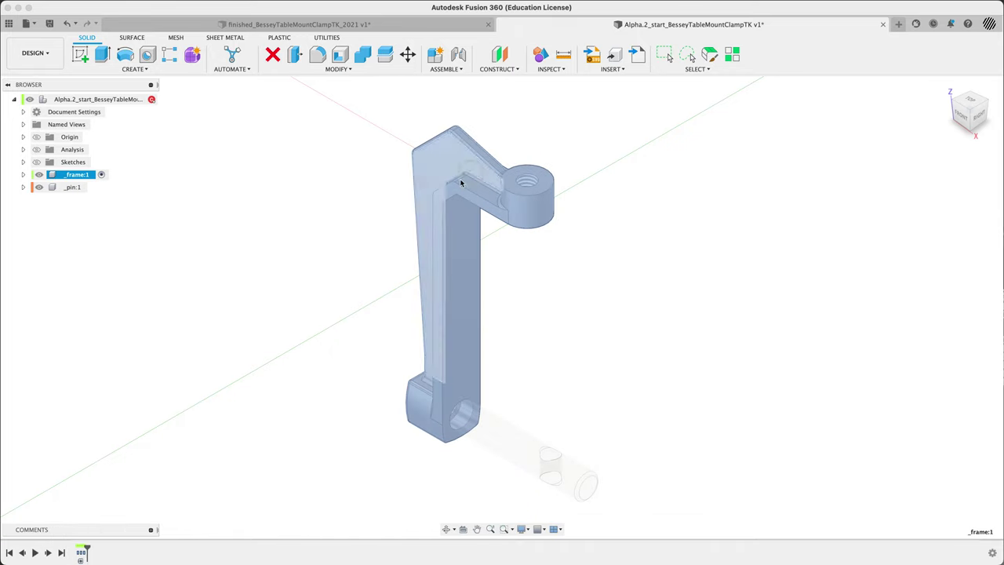
pyautogui.click(336, 225)
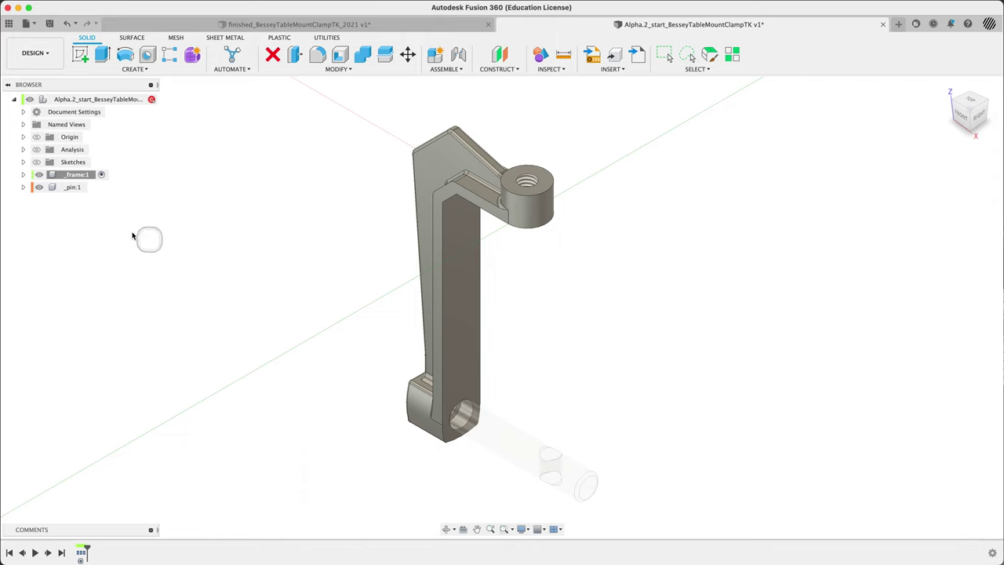
pyautogui.click(93, 186)
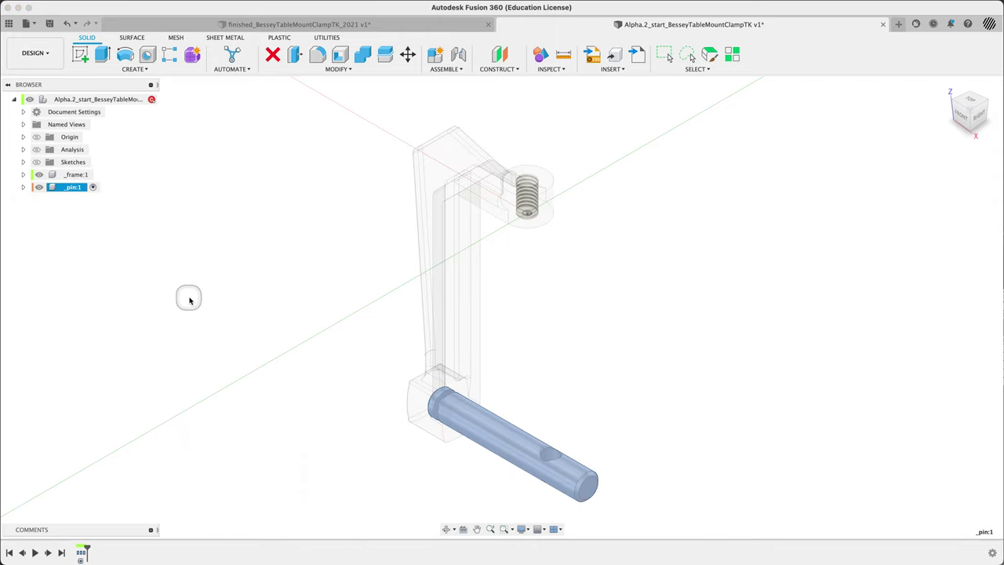
pyautogui.keyDown('shift'); pyautogui.moveTo(189, 301); pyautogui.dragTo(147, 285, button='middle'); pyautogui.keyUp('shift')
pyautogui.click(146, 285)
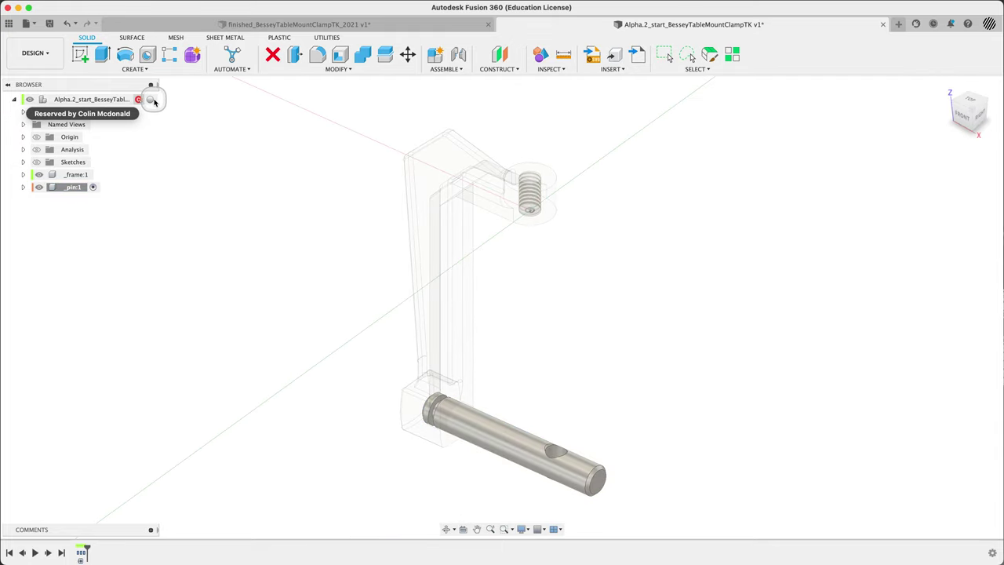
pyautogui.click(151, 100)
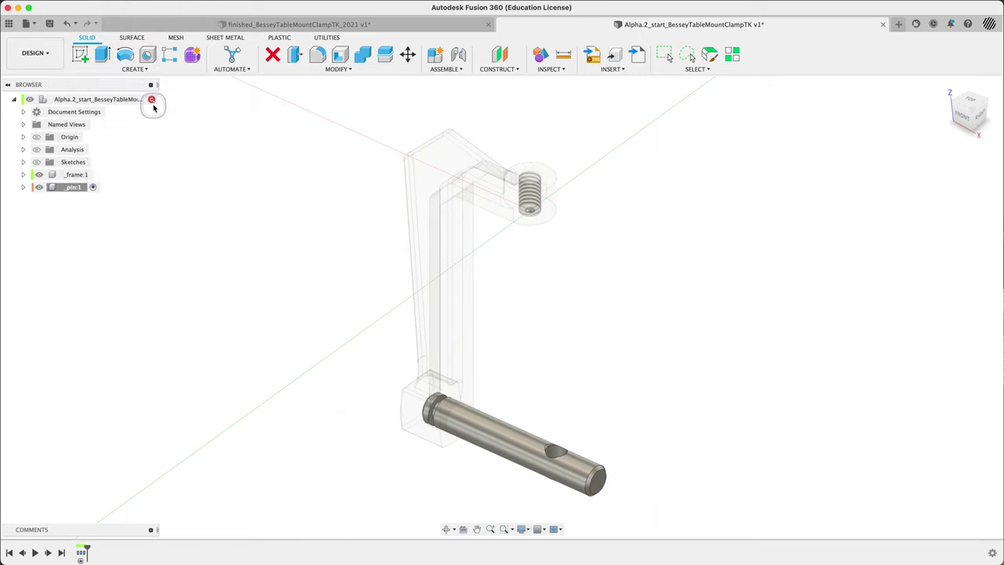
# Step: Assign Aluminum 6061 from the Metal material library to the _frame component
pyautogui.click(151, 102)
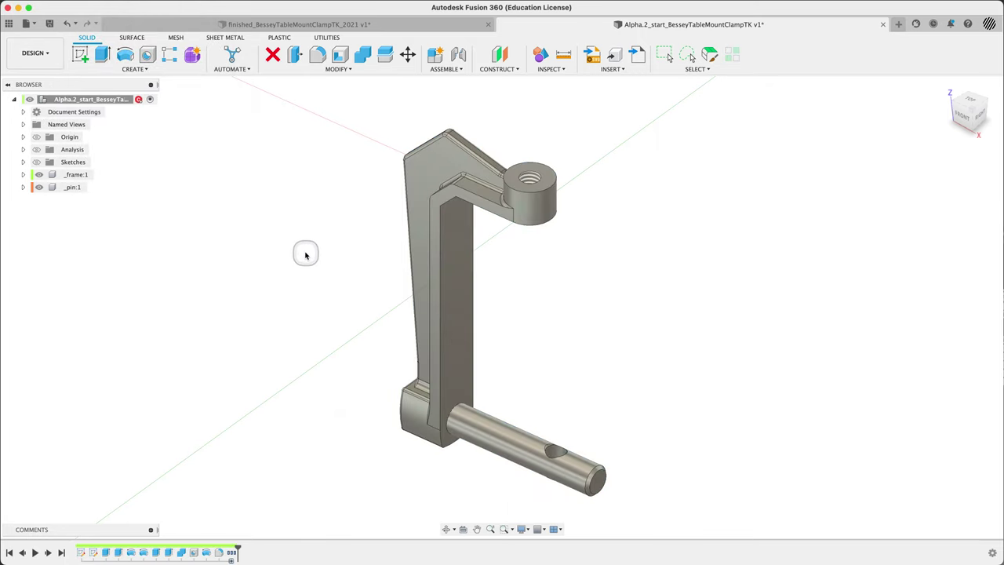
pyautogui.rightClick(81, 177)
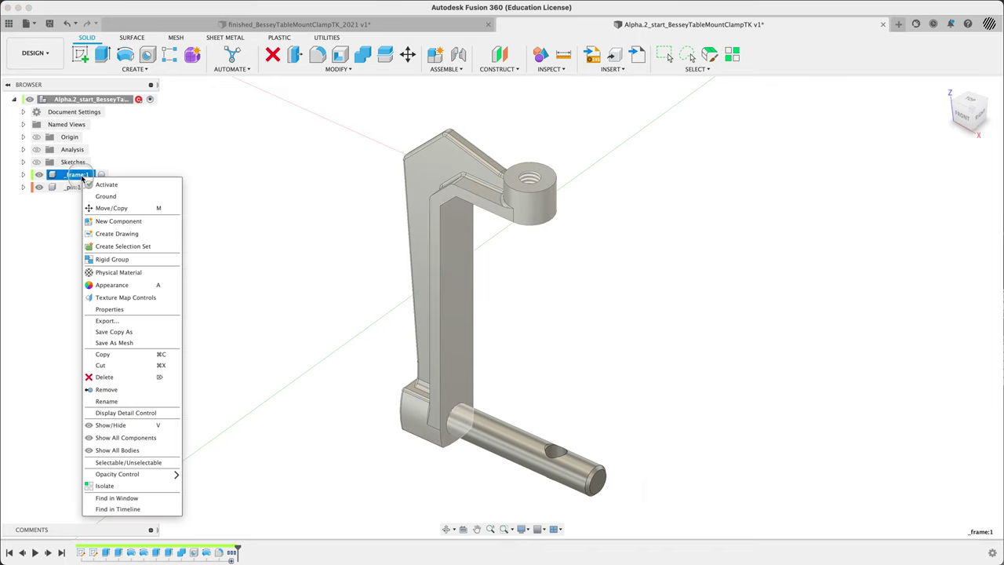
pyautogui.click(131, 273)
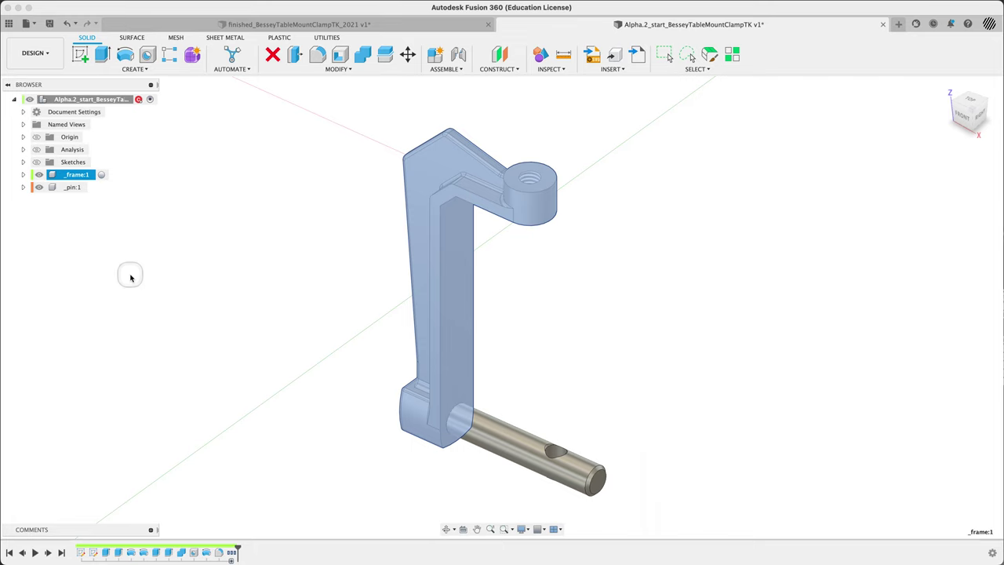
pyautogui.moveTo(943, 223); pyautogui.dragTo(795, 127)
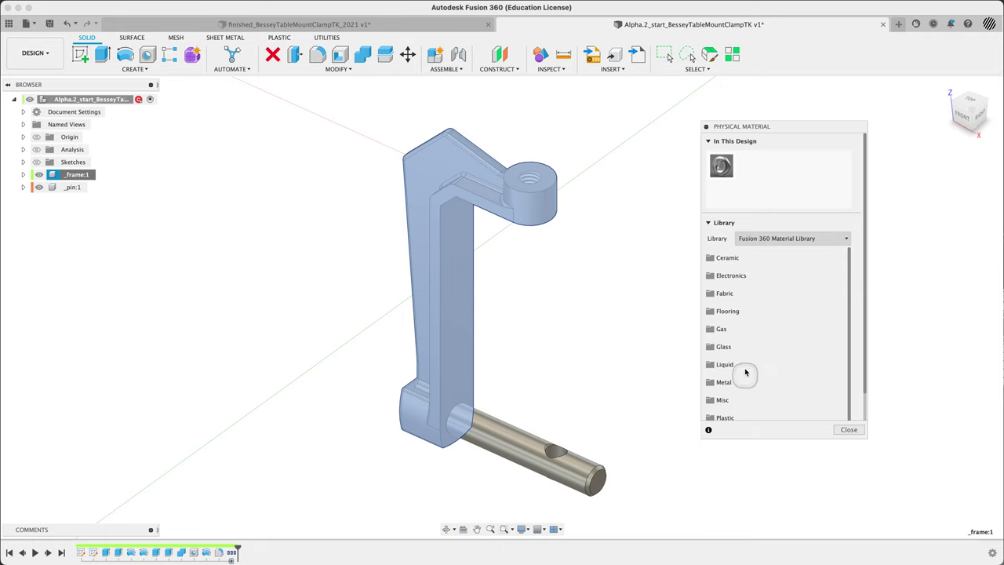
pyautogui.click(759, 277)
pyautogui.click(760, 279)
pyautogui.click(745, 382)
pyautogui.scroll(-5, 780, 360)
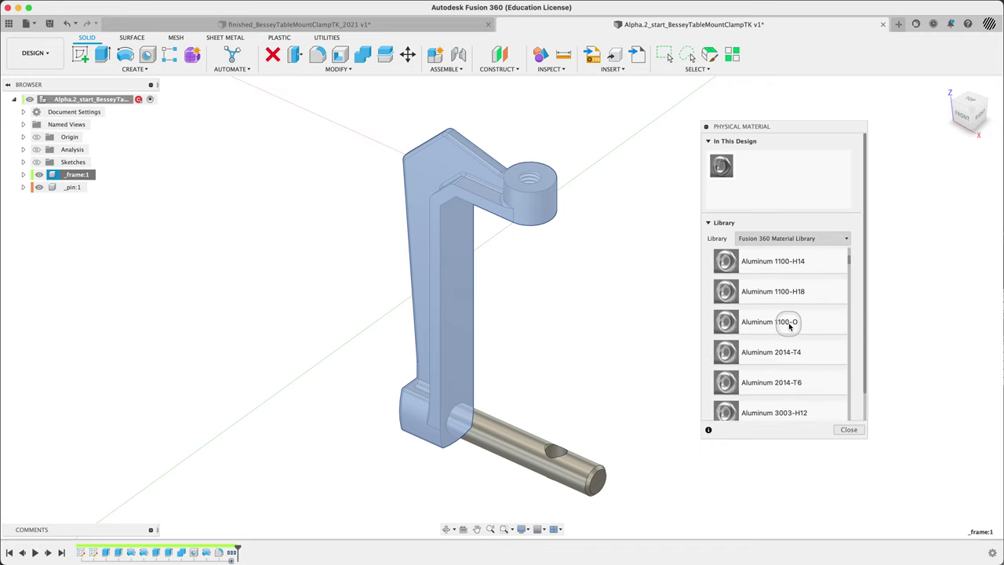
pyautogui.scroll(-10, 789, 326)
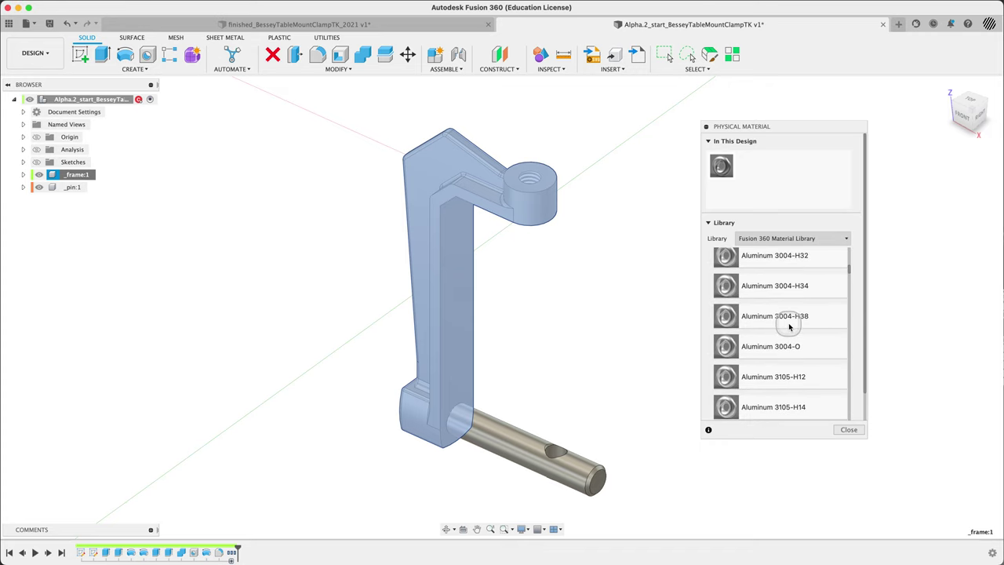
pyautogui.scroll(-3, 789, 326)
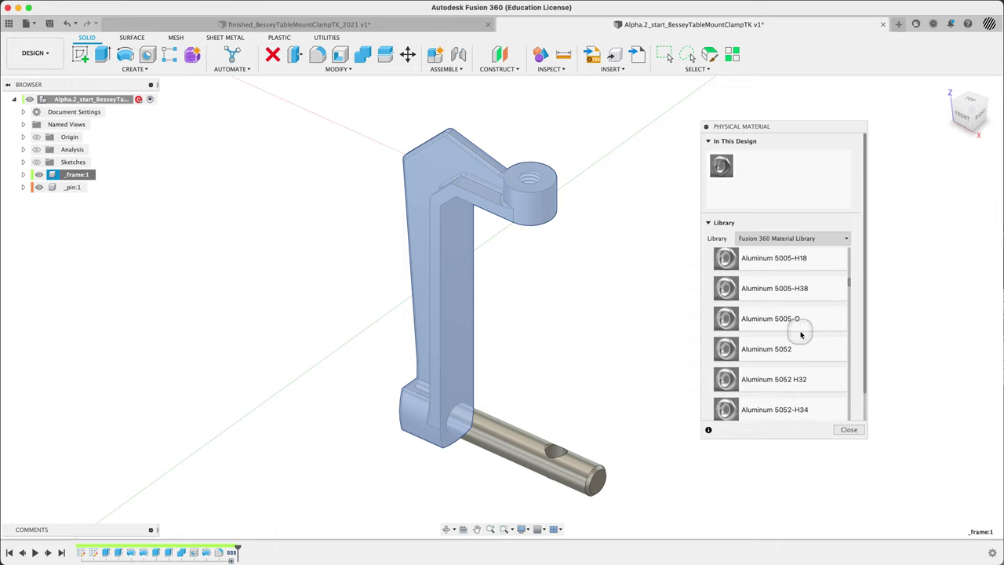
pyautogui.scroll(-5, 792, 329)
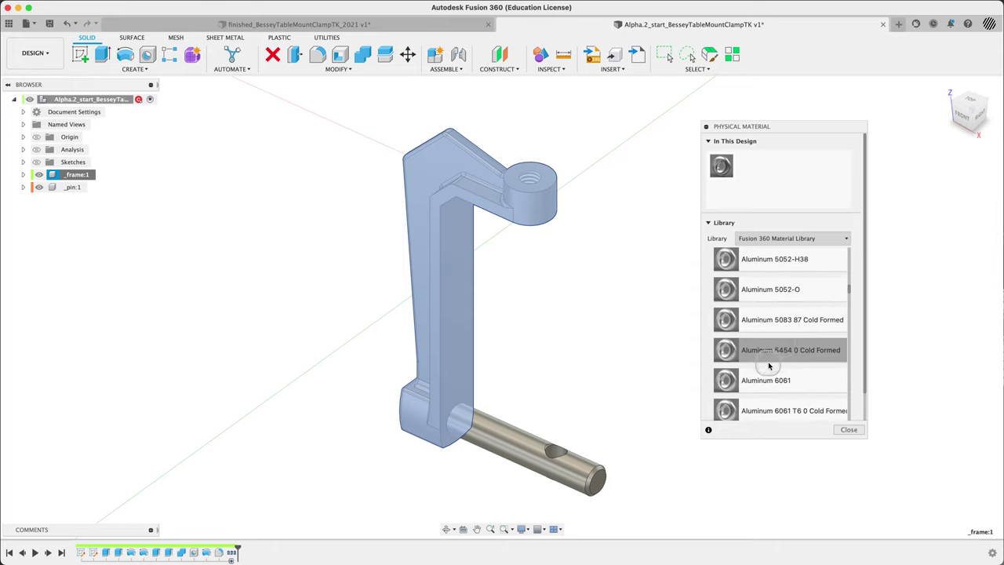
pyautogui.moveTo(776, 380); pyautogui.dragTo(447, 296)
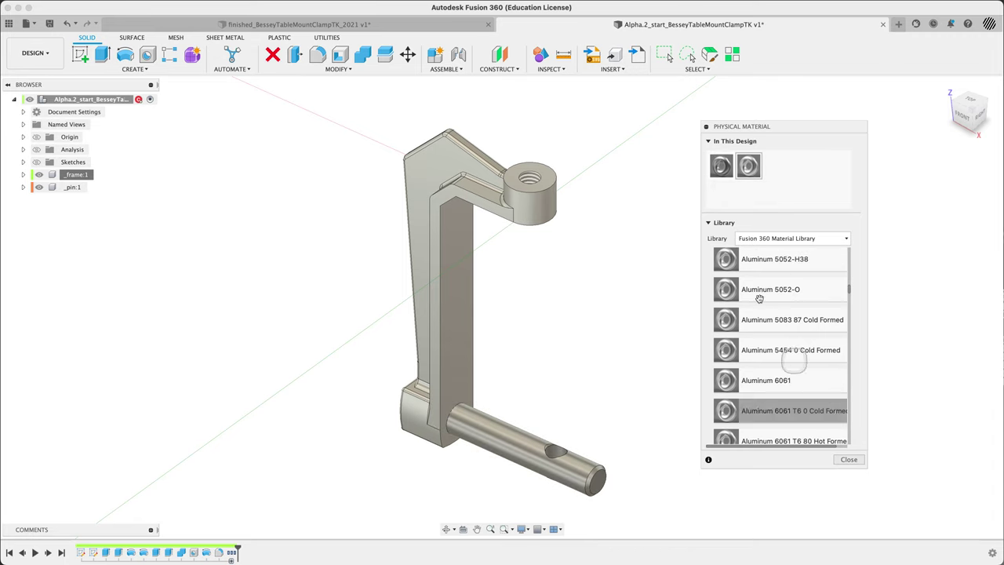
# Step: Close the material library and review the _frame and _pin properties and materials
pyautogui.click(848, 459)
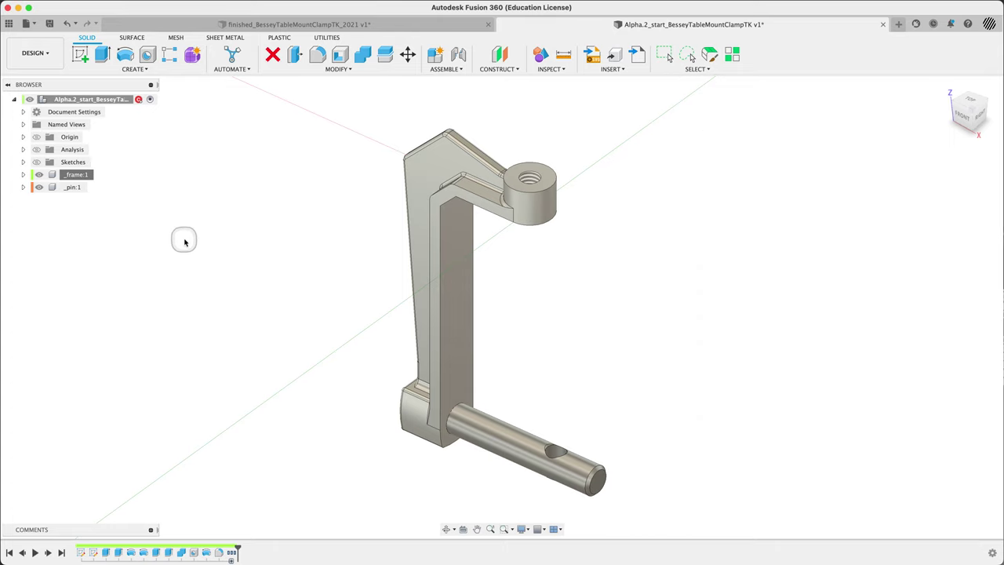
pyautogui.rightClick(75, 176)
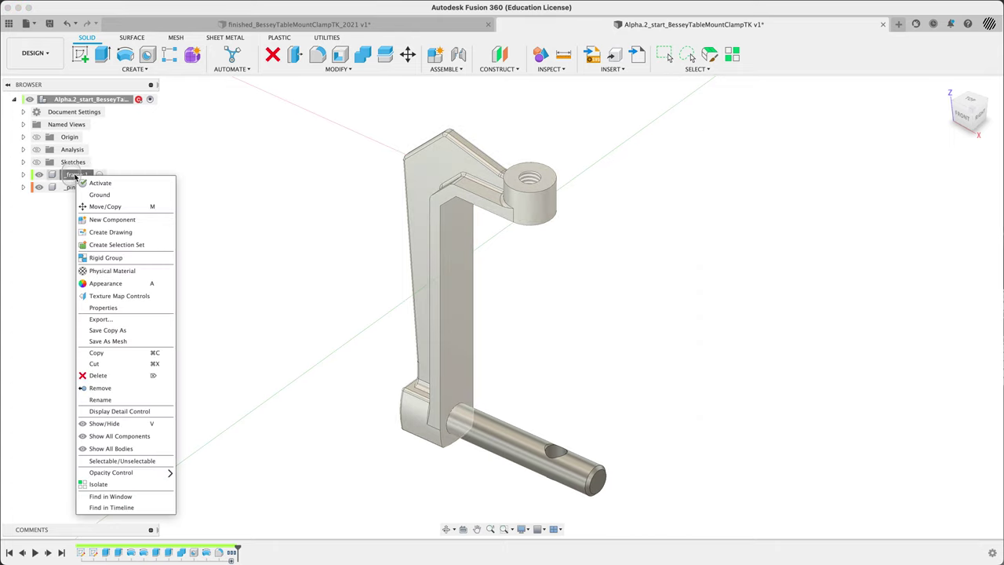
pyautogui.click(143, 309)
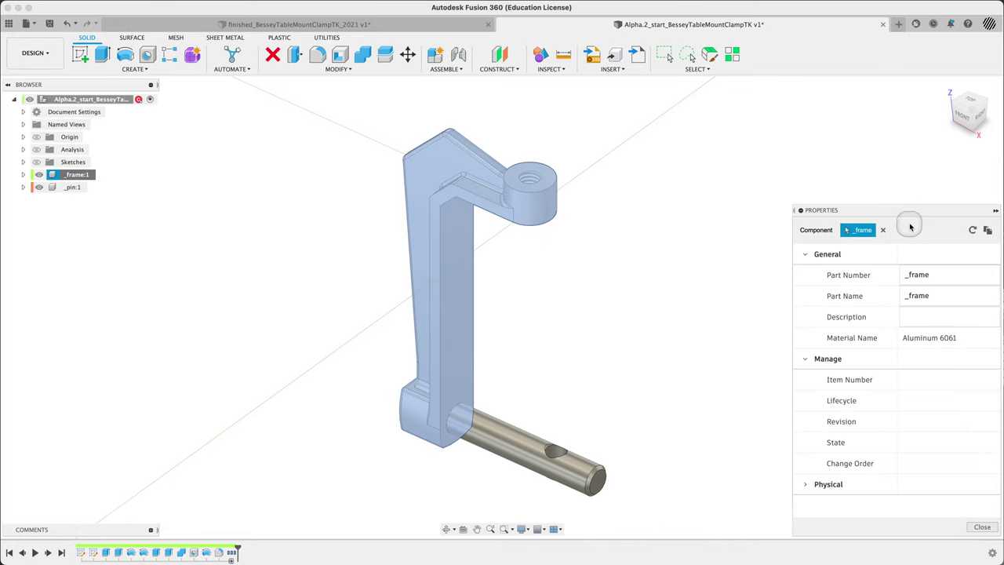
pyautogui.moveTo(904, 209); pyautogui.dragTo(823, 128)
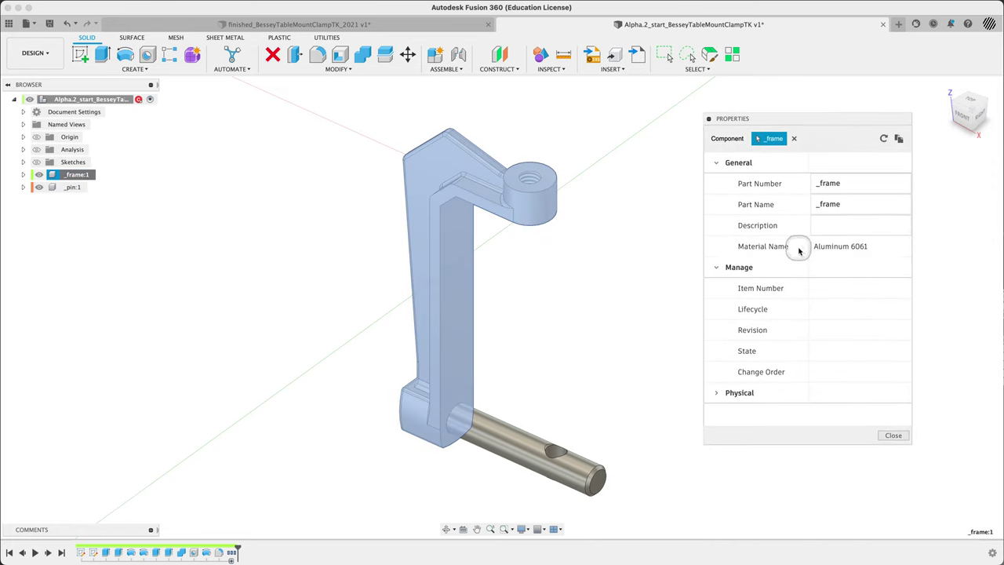
pyautogui.click(515, 454)
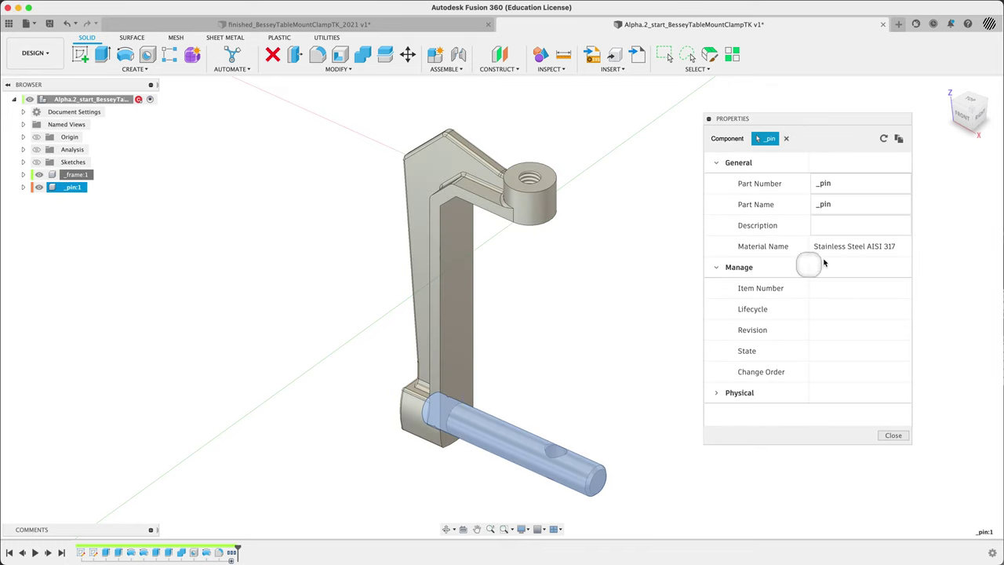
pyautogui.click(455, 349)
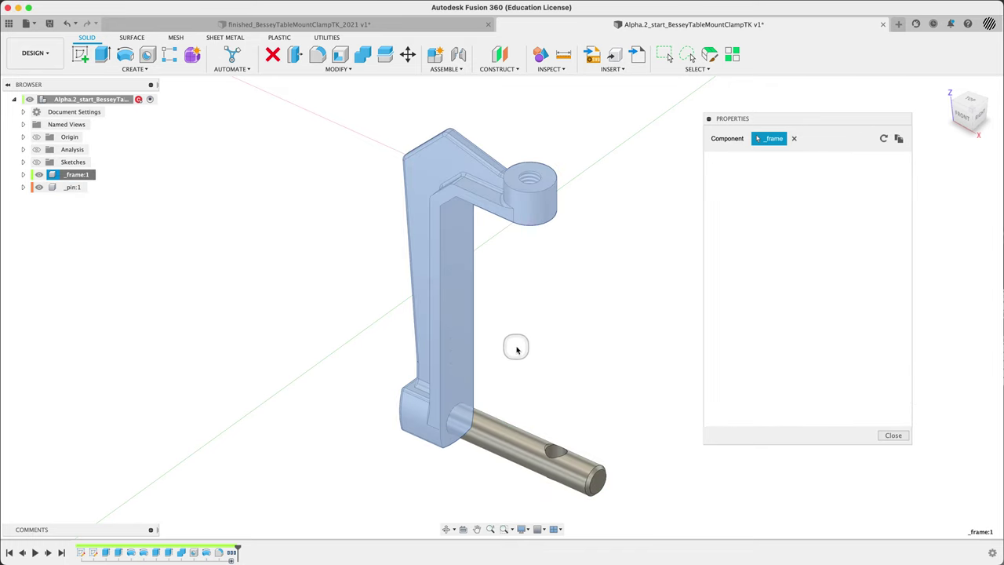
pyautogui.click(511, 436)
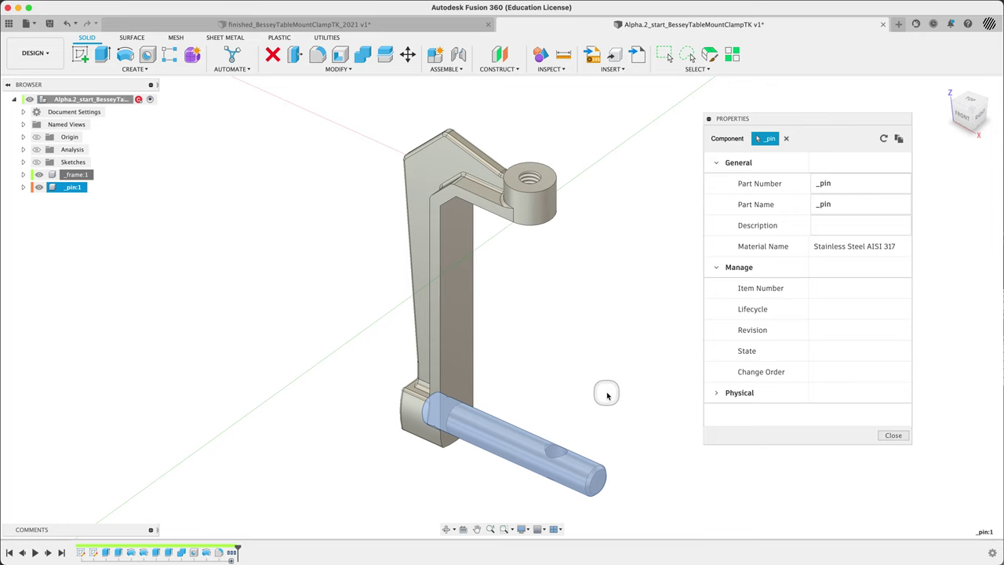
# Step: Show the whole assembly's physical values: 1.46 ouncemass mass, 0.661 in^3 volume
pyautogui.click(102, 99)
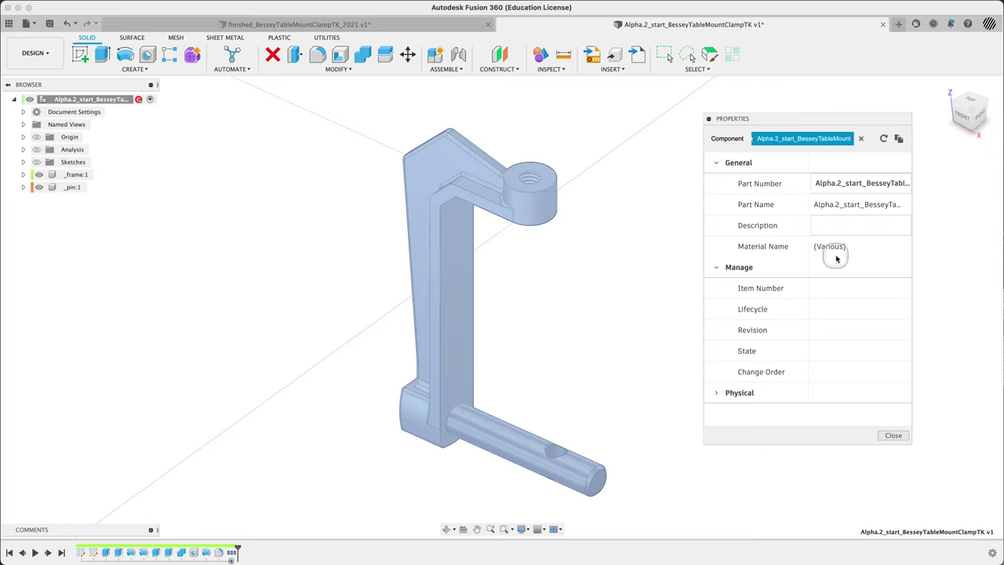
pyautogui.click(717, 393)
pyautogui.scroll(-4, 811, 341)
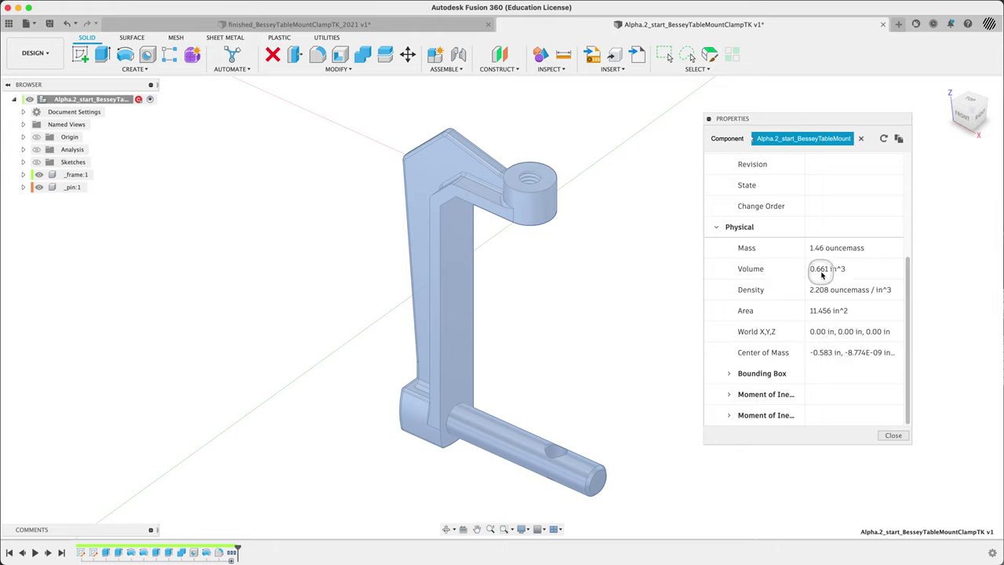
# Step: Switch the document Thread Type from Cosmetic to Modeled, then check the tapped hole's section
pyautogui.click(893, 435)
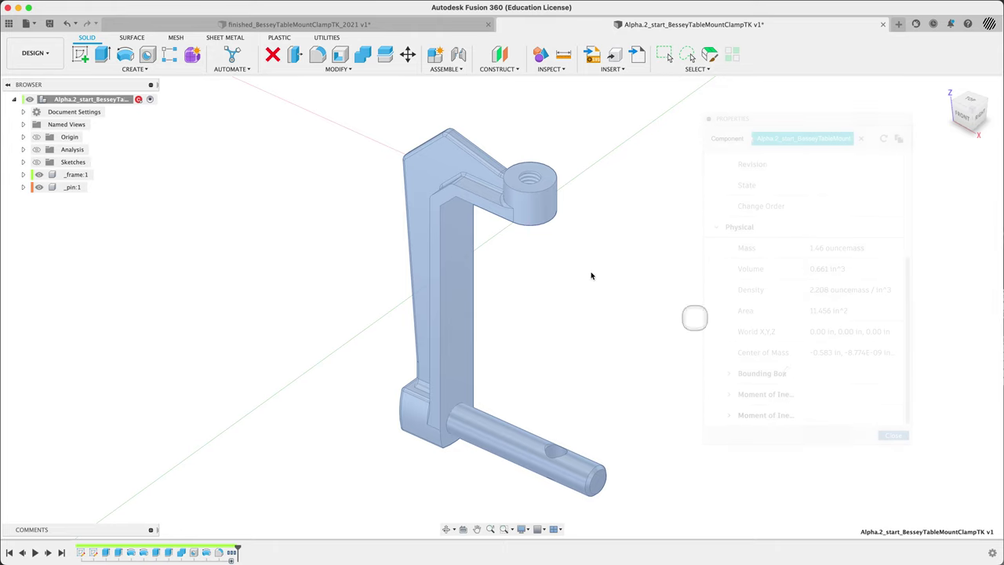
pyautogui.click(530, 183)
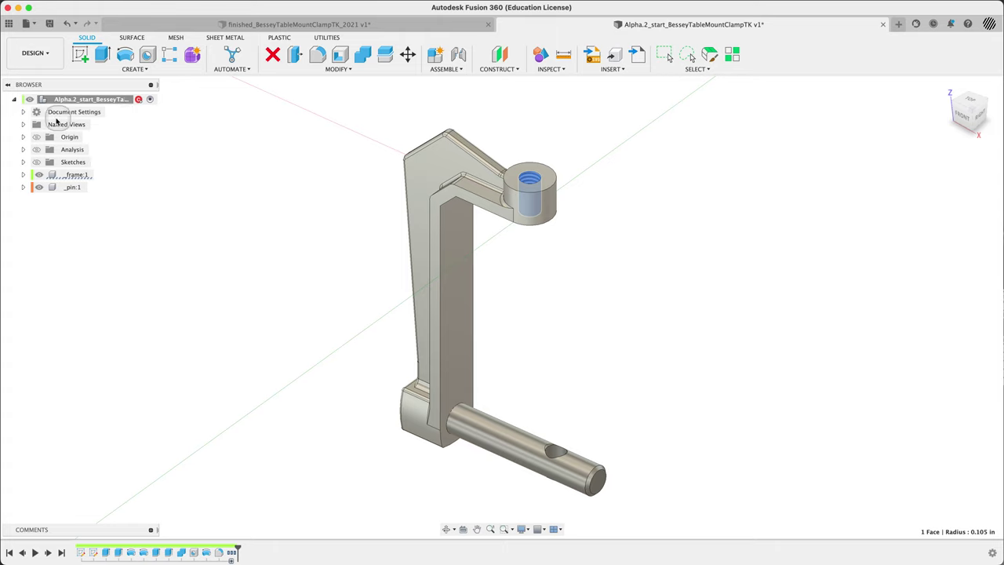
pyautogui.click(23, 112)
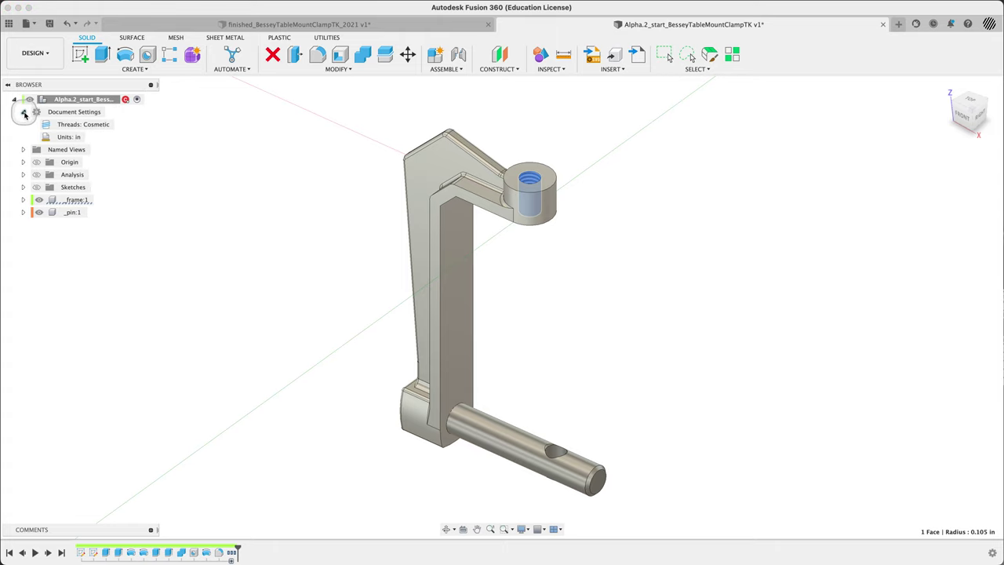
pyautogui.click(67, 125)
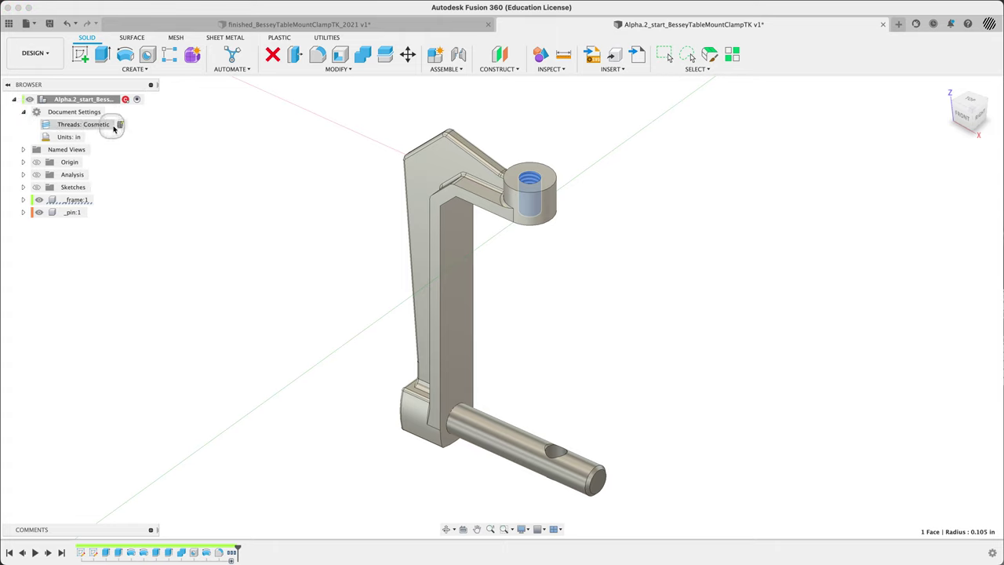
pyautogui.click(83, 127)
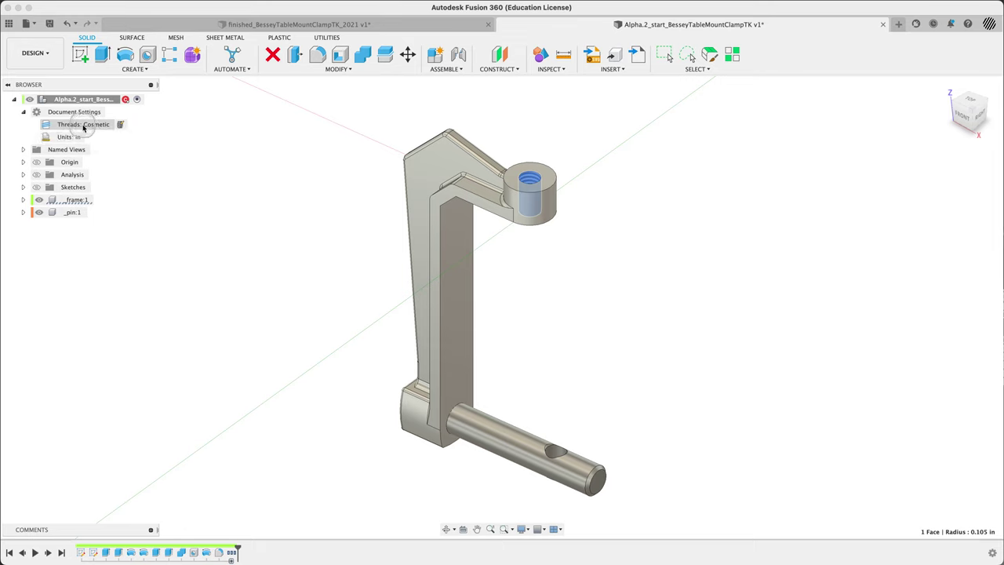
pyautogui.click(120, 125)
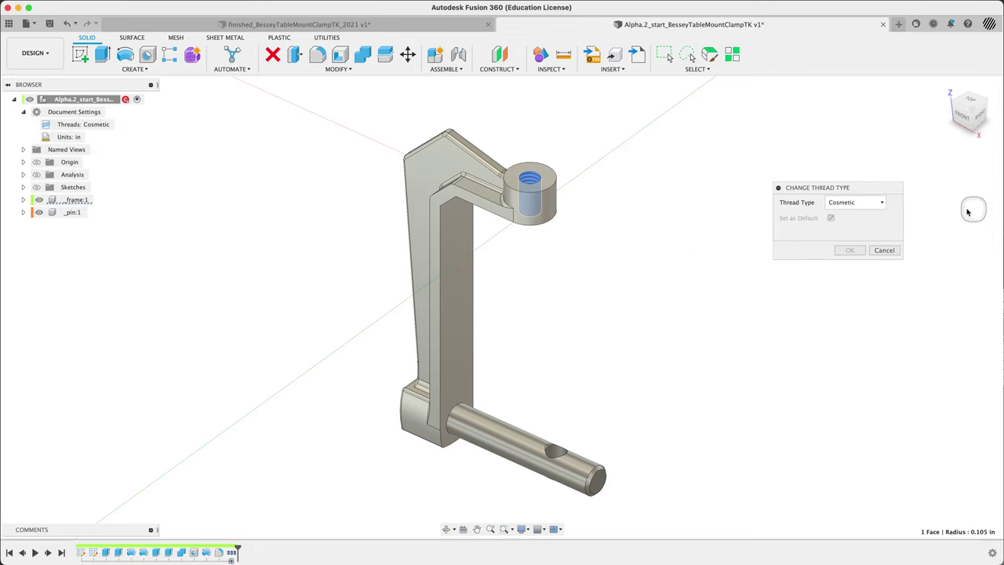
pyautogui.click(855, 202)
pyautogui.click(858, 222)
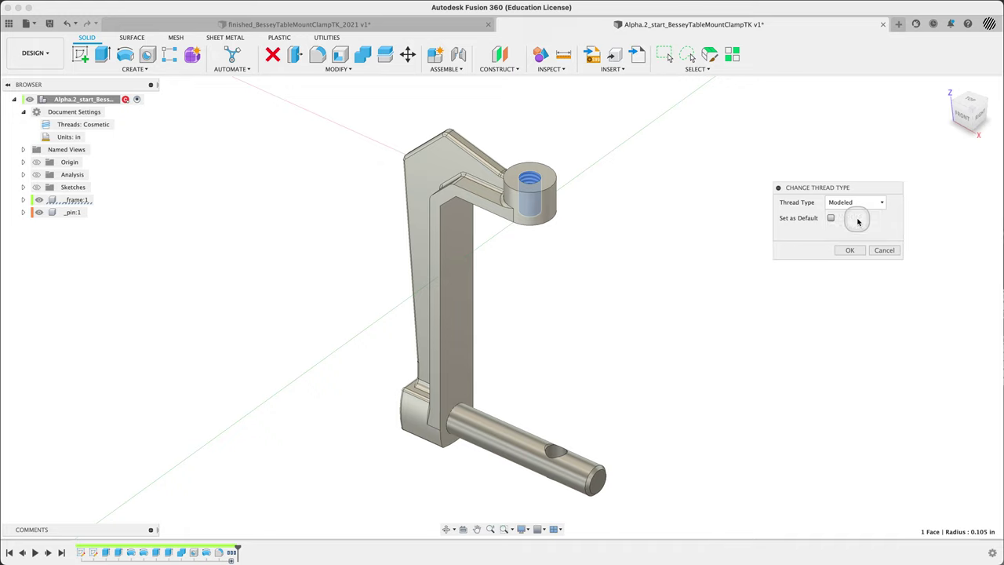
pyautogui.click(849, 249)
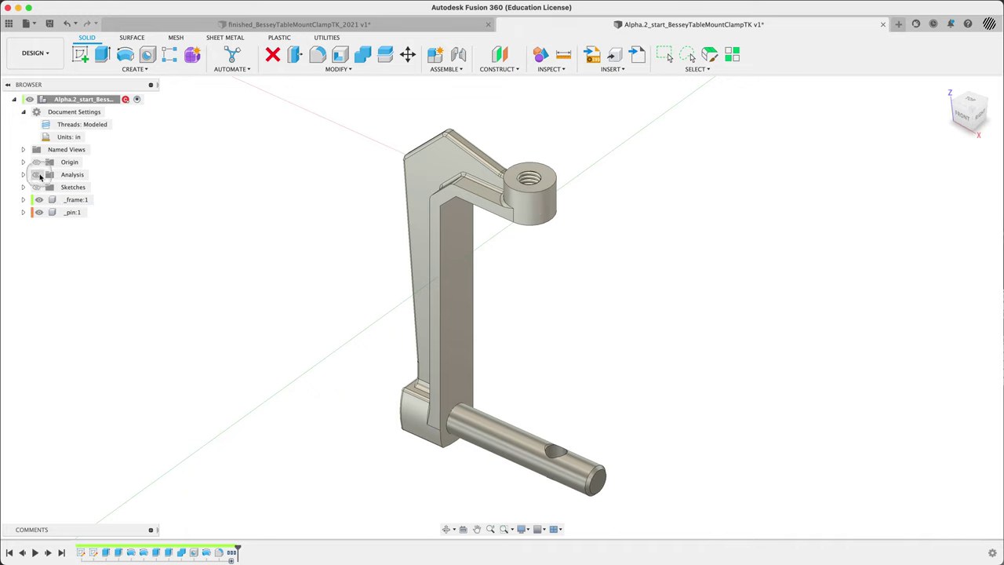
pyautogui.click(38, 175)
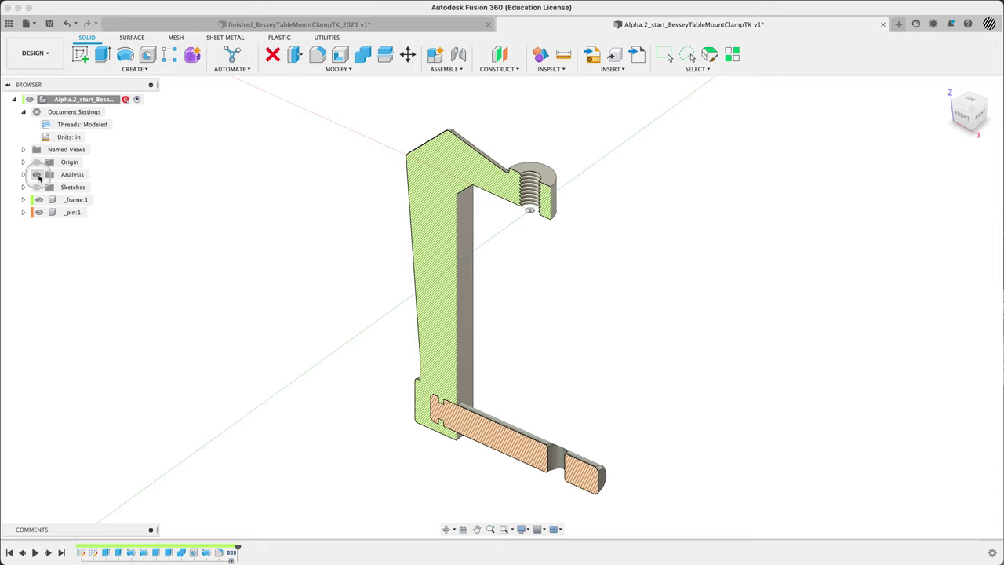
pyautogui.click(38, 175)
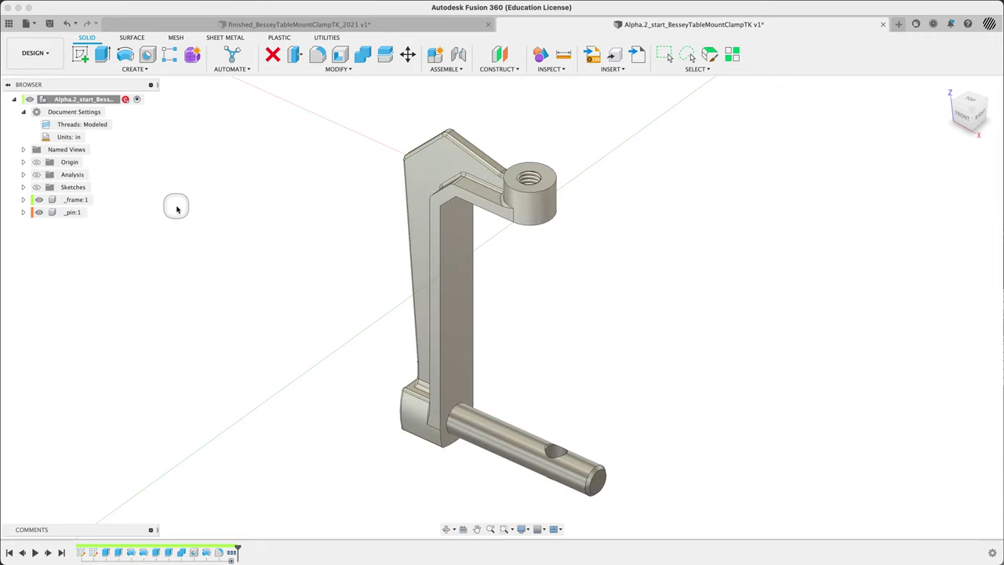
# Step: Open the root assembly's Properties and check the _frame and _pin components individually
pyautogui.rightClick(92, 100)
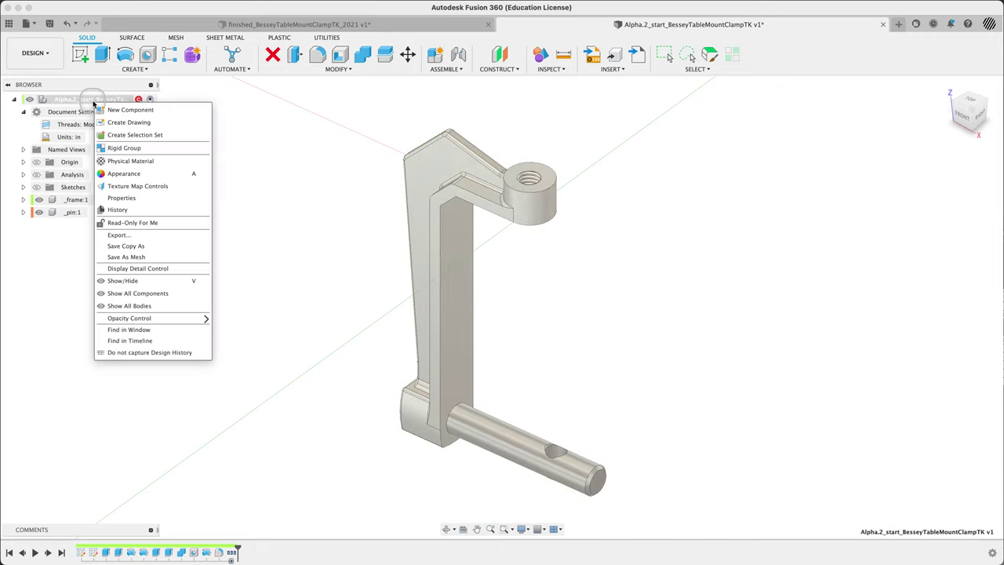
pyautogui.click(140, 198)
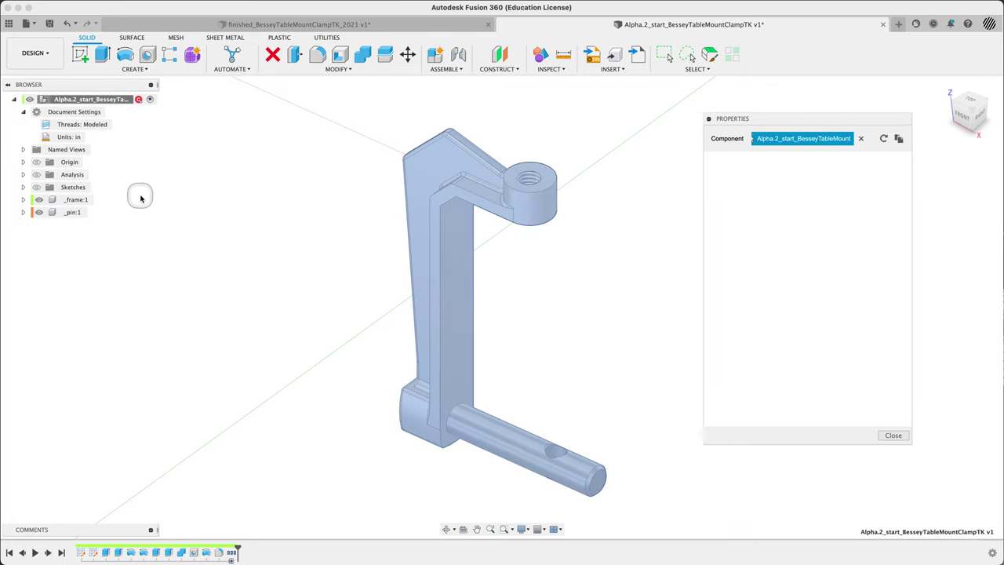
pyautogui.click(860, 138)
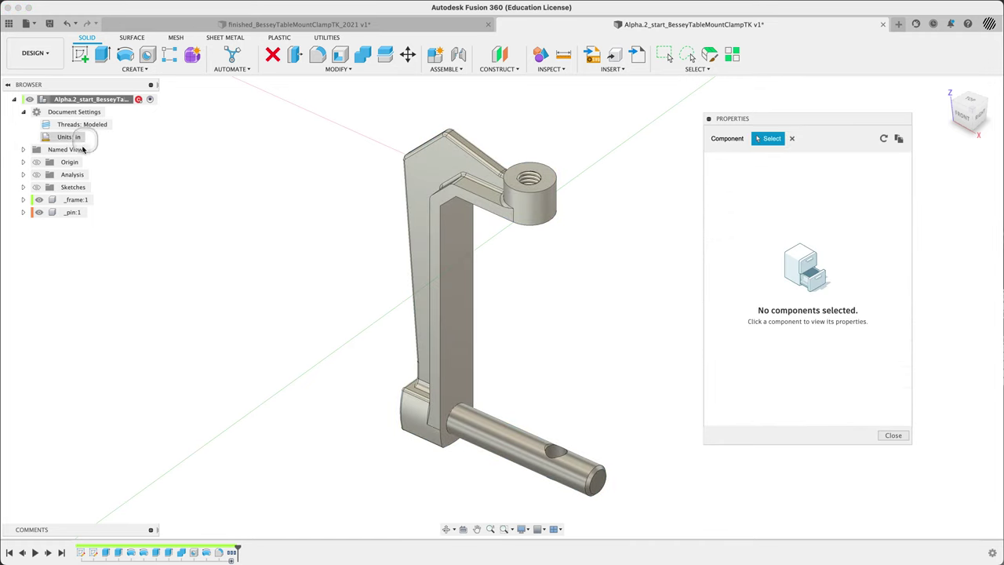
pyautogui.click(75, 199)
pyautogui.click(74, 211)
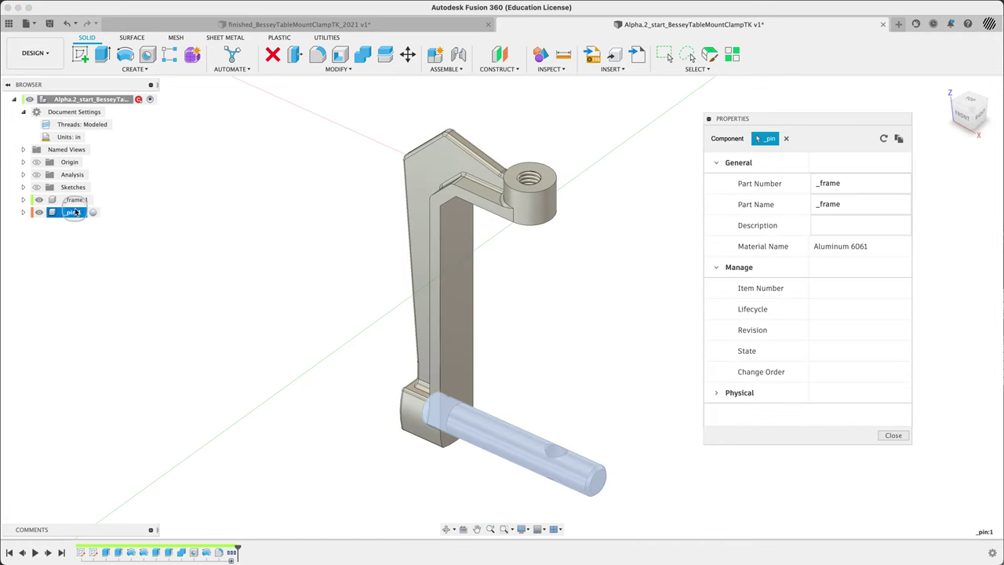
pyautogui.click(80, 100)
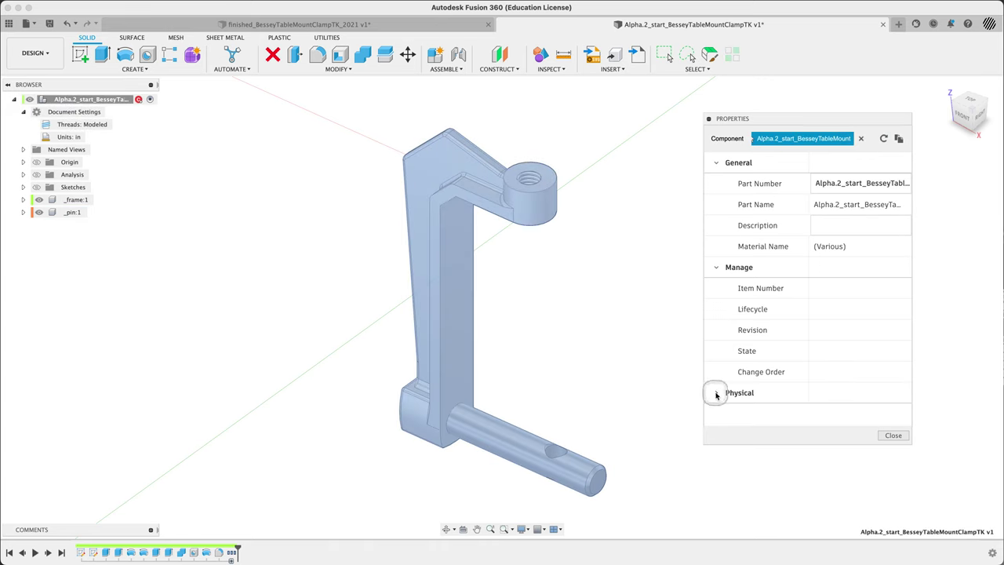
# Step: Read the assembly's physical values (0.659 in^3, 1.456 ouncemass) and screenshot them
pyautogui.click(710, 396)
pyautogui.scroll(-2, 812, 327)
pyautogui.scroll(-1, 812, 328)
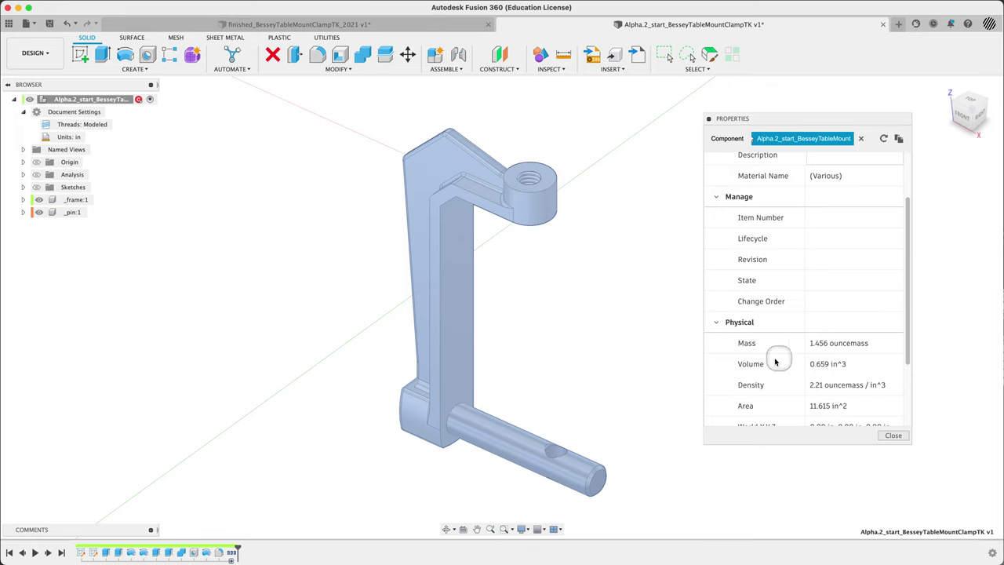
pyautogui.scroll(-1, 714, 337)
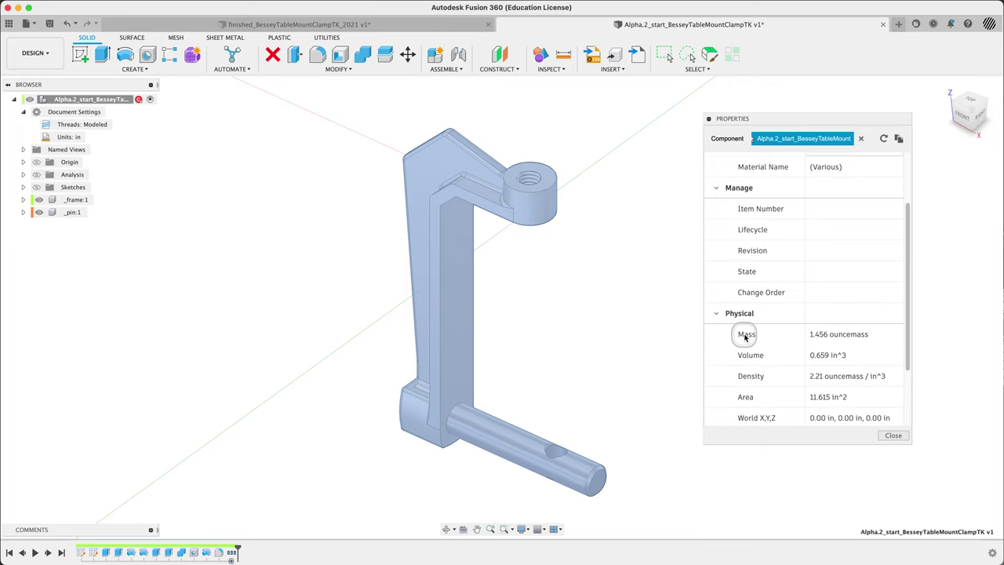
pyautogui.scroll(-1, 745, 336)
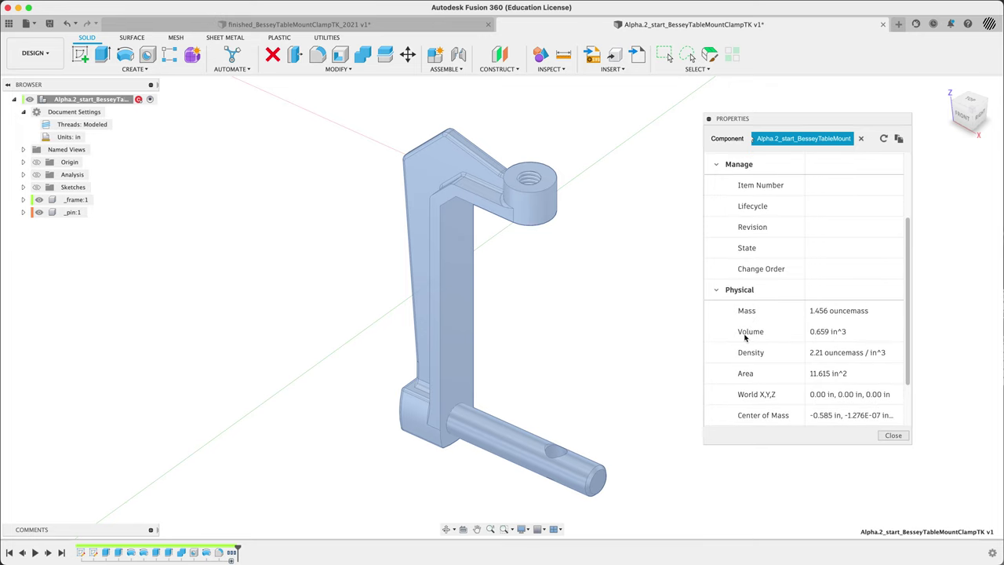
pyautogui.scroll(-1, 790, 371)
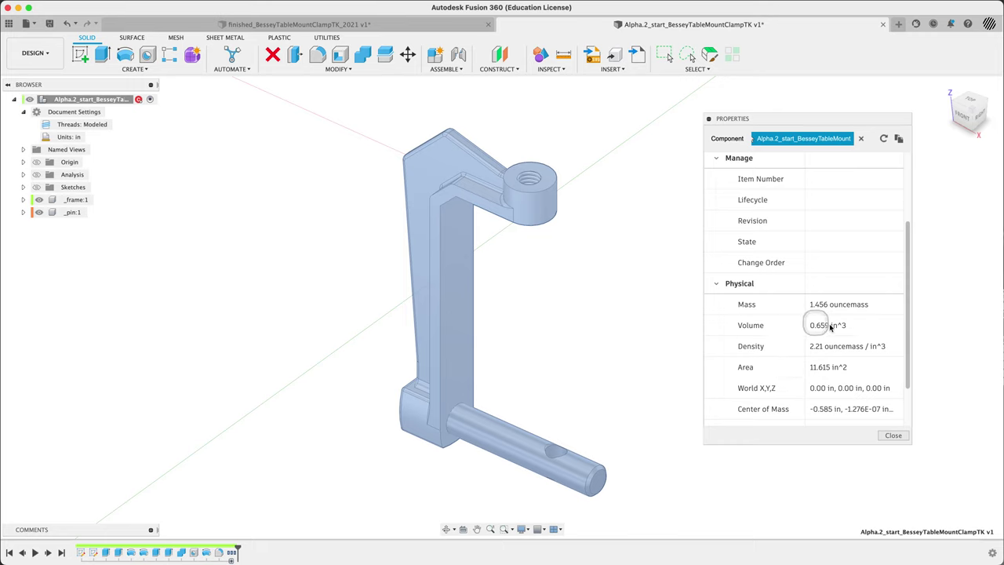
pyautogui.press('shift+super+4')
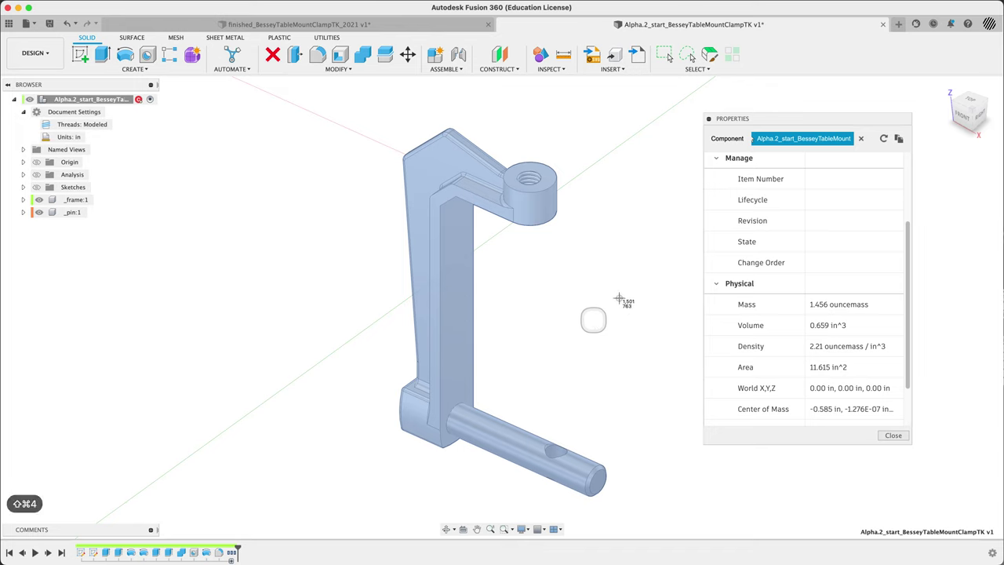
pyautogui.moveTo(698, 109); pyautogui.dragTo(916, 452)
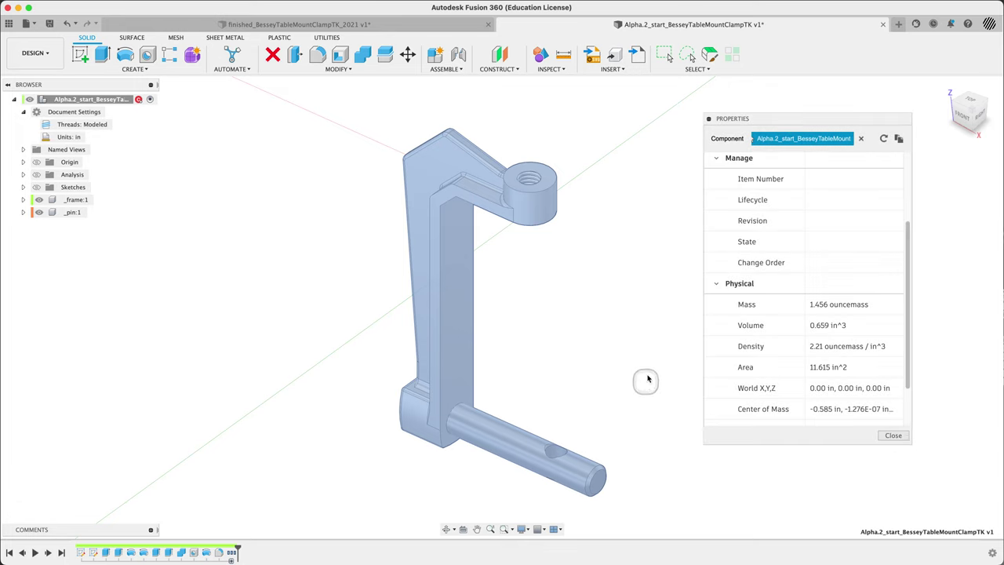
# Step: Close the Properties readout and return the clamp to the home isometric view
pyautogui.click(224, 351)
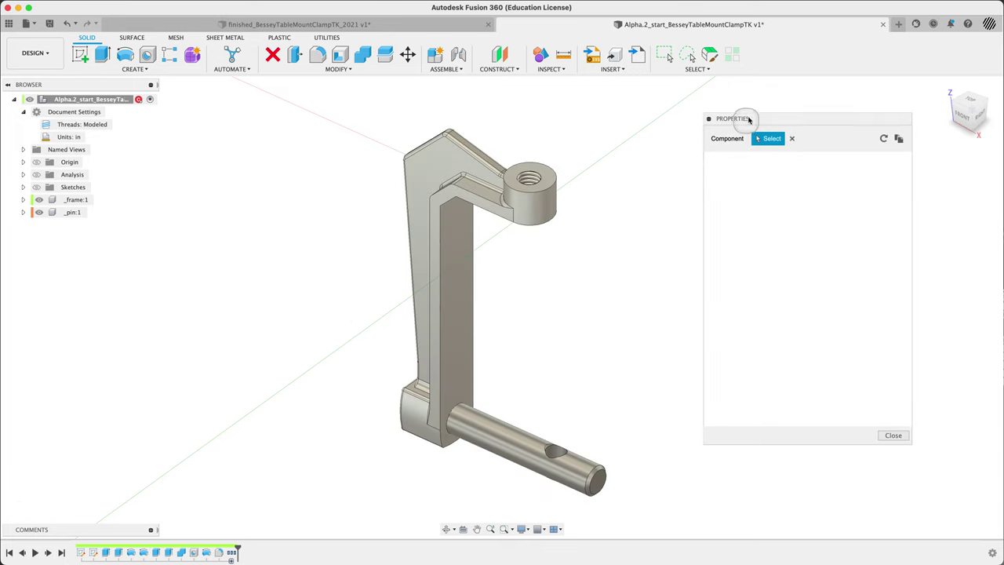
pyautogui.click(893, 435)
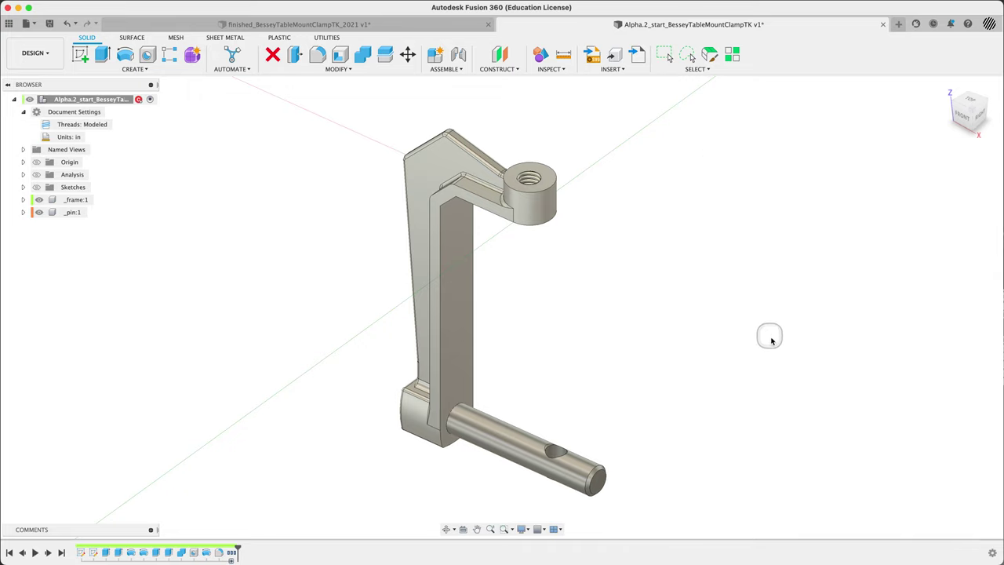
pyautogui.click(952, 86)
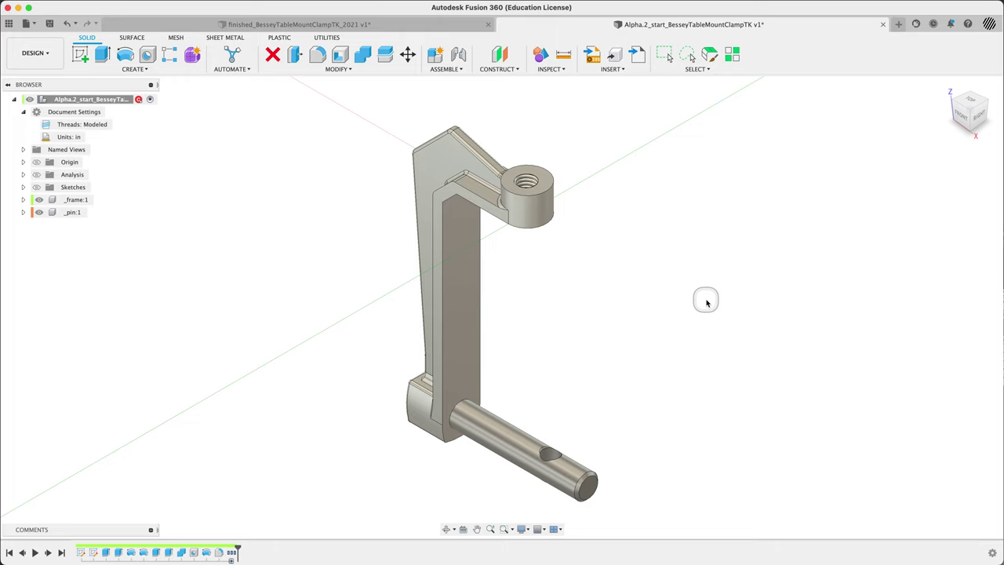